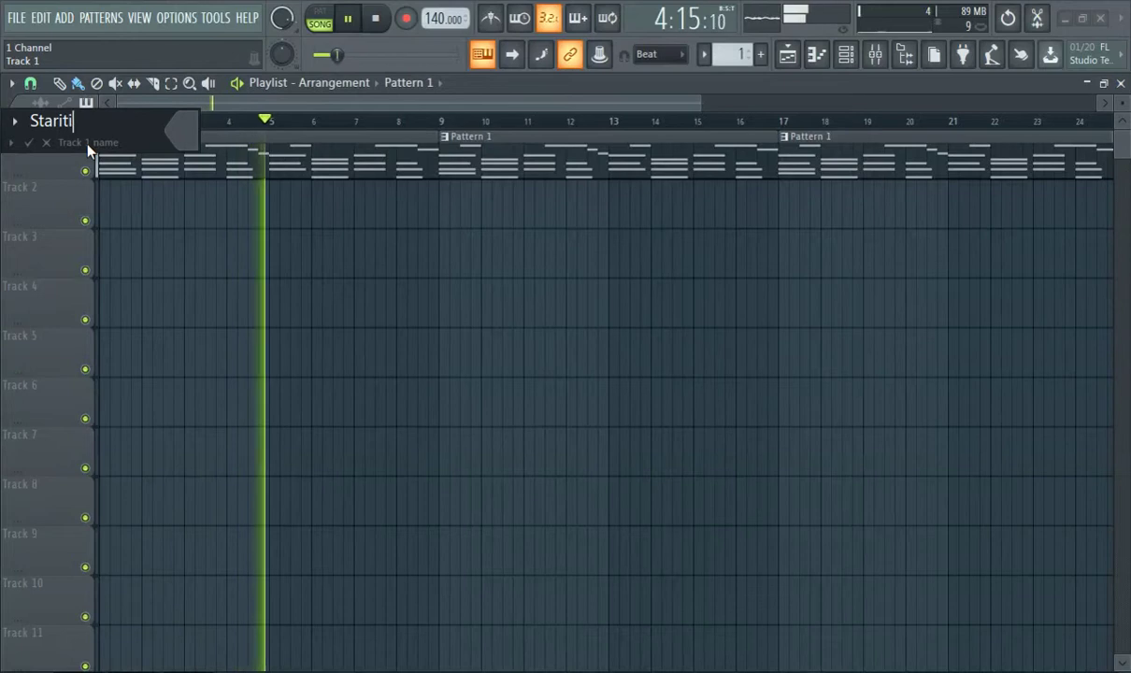
Name the first playlist track "Starting Pattern / Melody"
{"action": "type", "text": "g "}
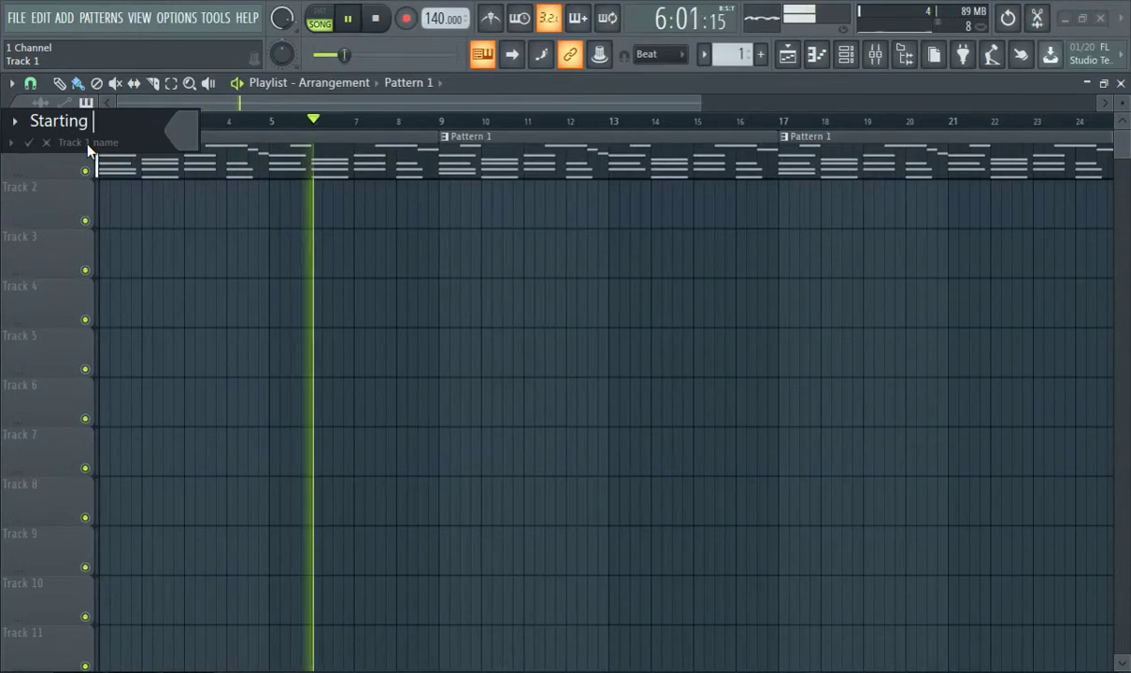
{"action": "type", "text": "Pattern"}
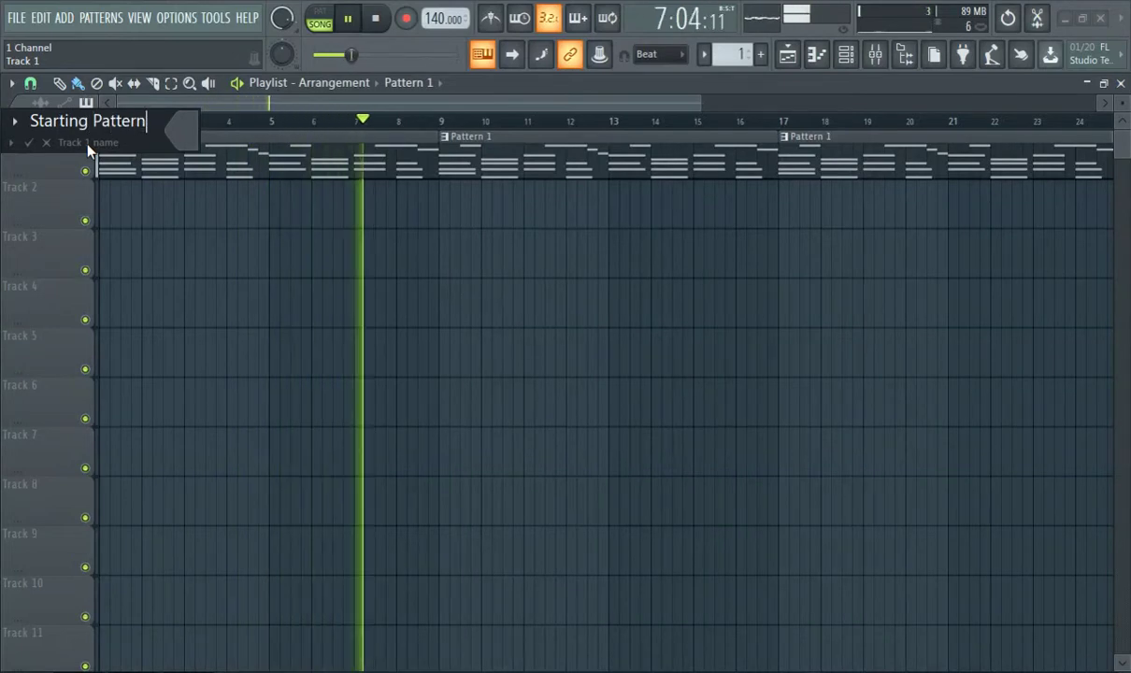
{"action": "type", "text": " / Melody"}
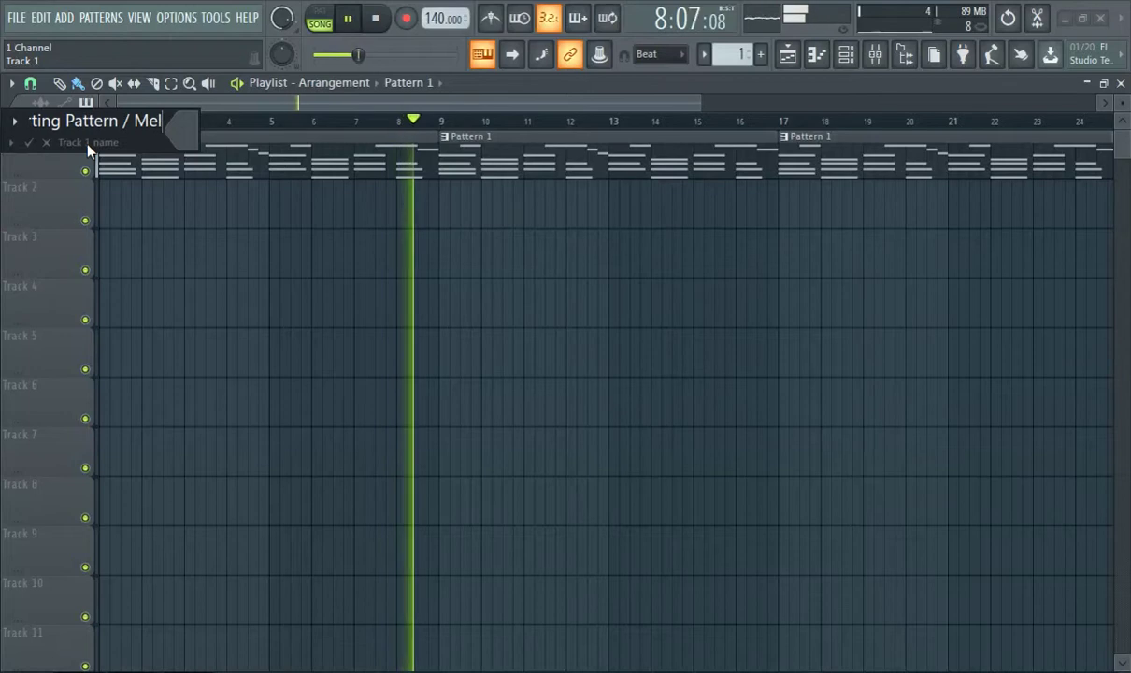
{"action": "key", "text": "Return"}
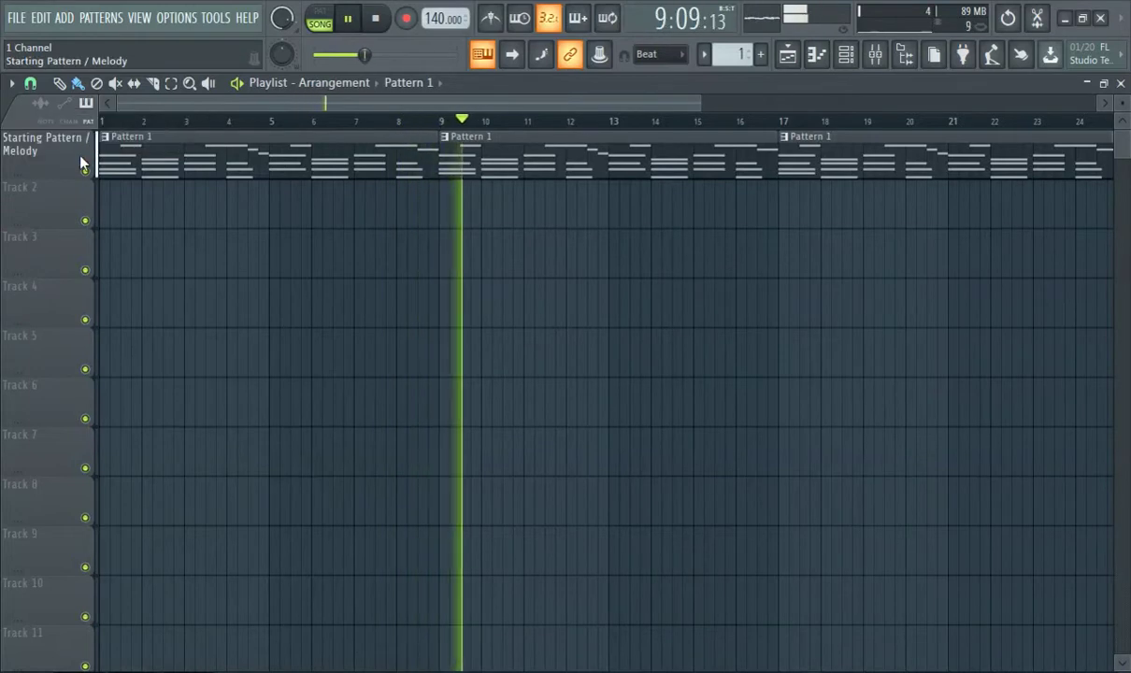
Set the Starting Pattern / Melody track's color to bright green
{"action": "right_click", "coordinate": [81, 160]}
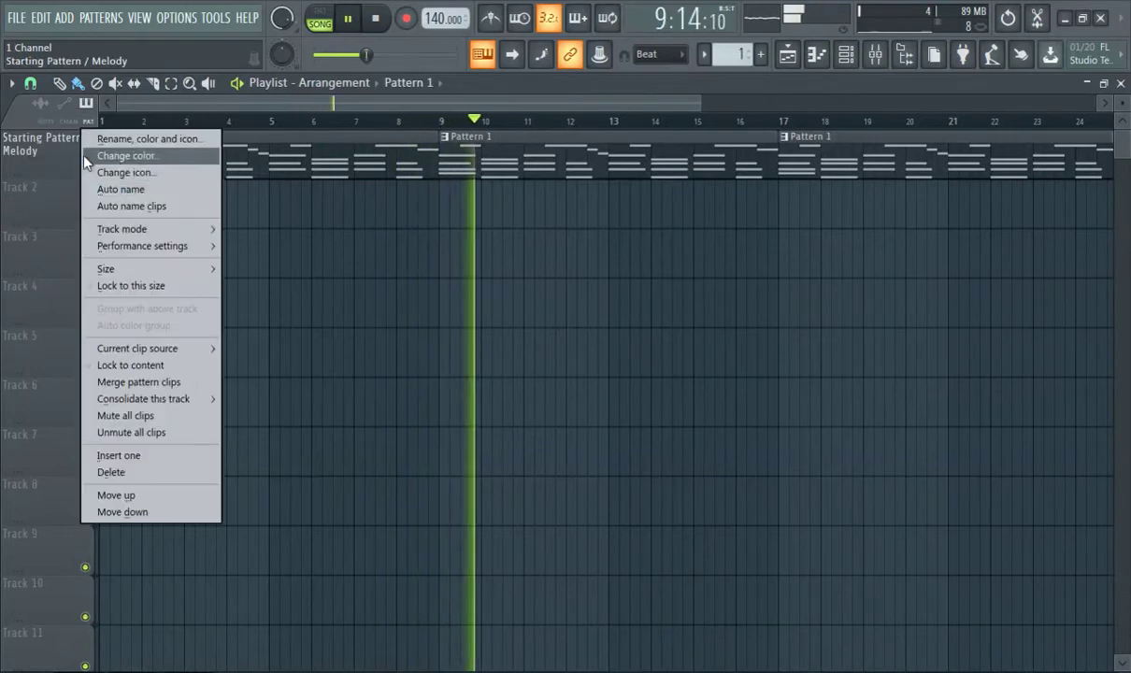
{"action": "left_click", "coordinate": [157, 161]}
{"action": "left_click", "coordinate": [179, 164]}
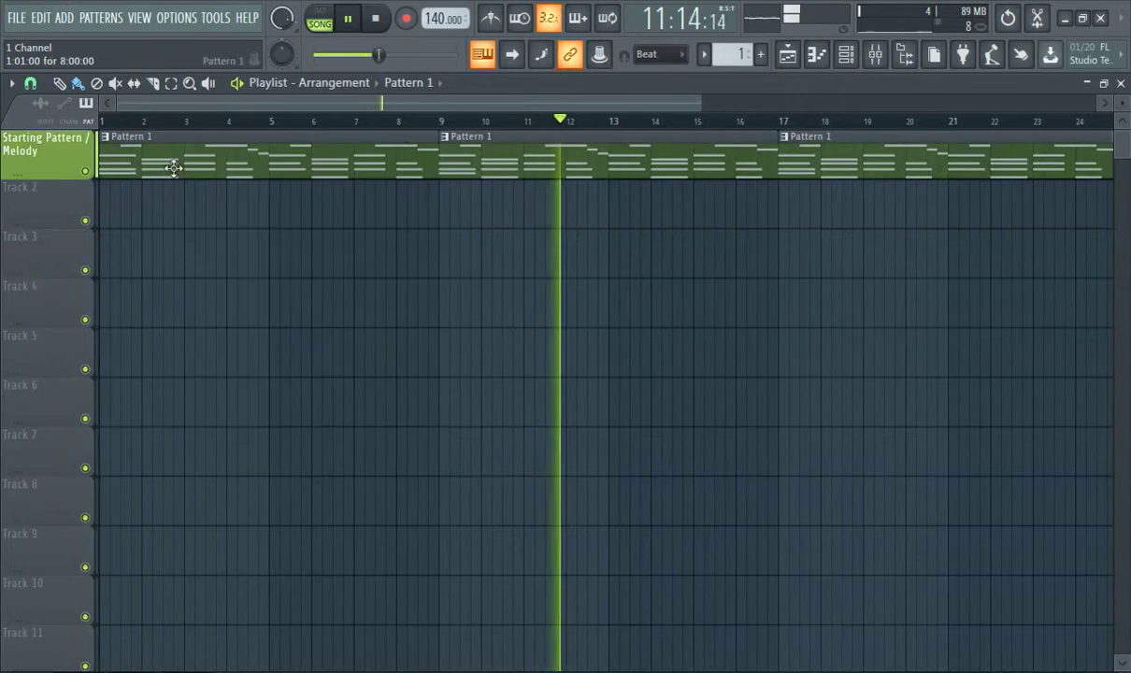
Change the Starting Pattern / Melody track's color to a muted grey-green
{"action": "right_click", "coordinate": [67, 141]}
{"action": "left_click", "coordinate": [113, 156]}
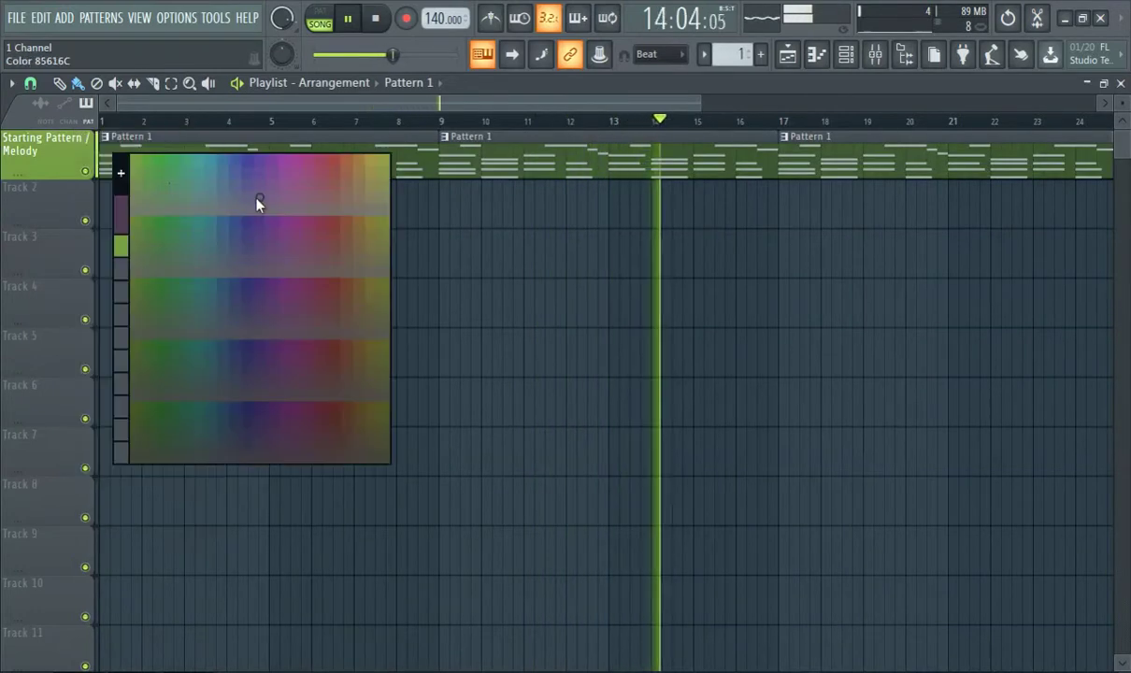
{"action": "left_click", "coordinate": [134, 214]}
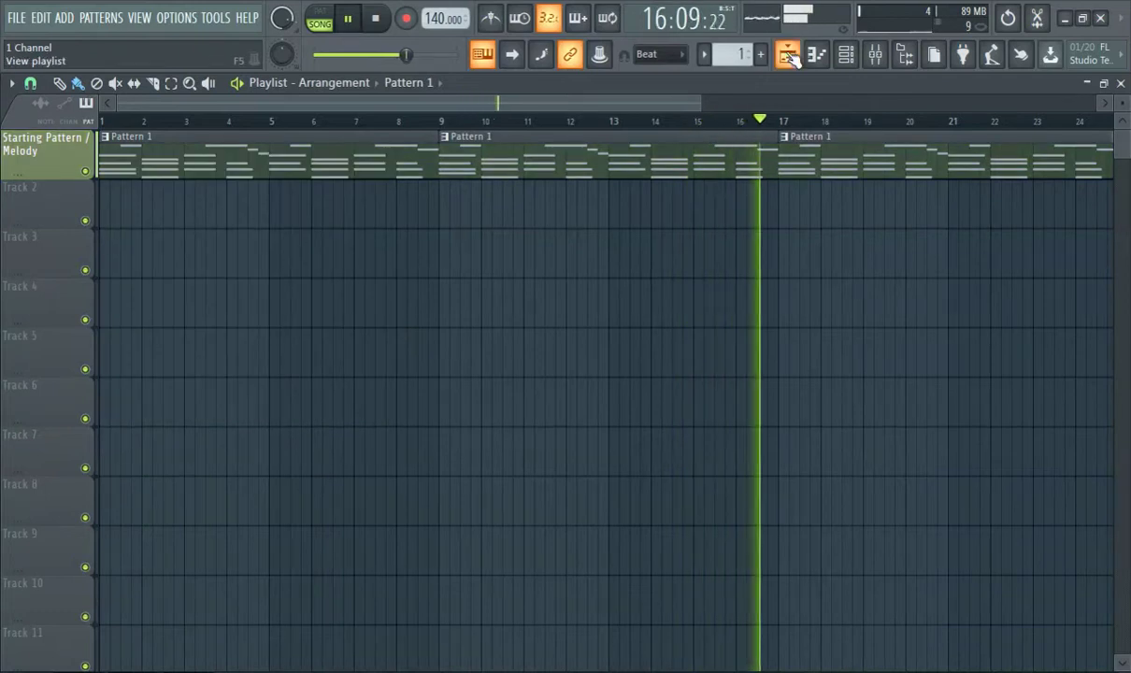
Inspect the Dark Piano channel's FL Keys instrument, the list of available plugins and the instrument's presets, and close the instrument
{"action": "left_click", "coordinate": [851, 58]}
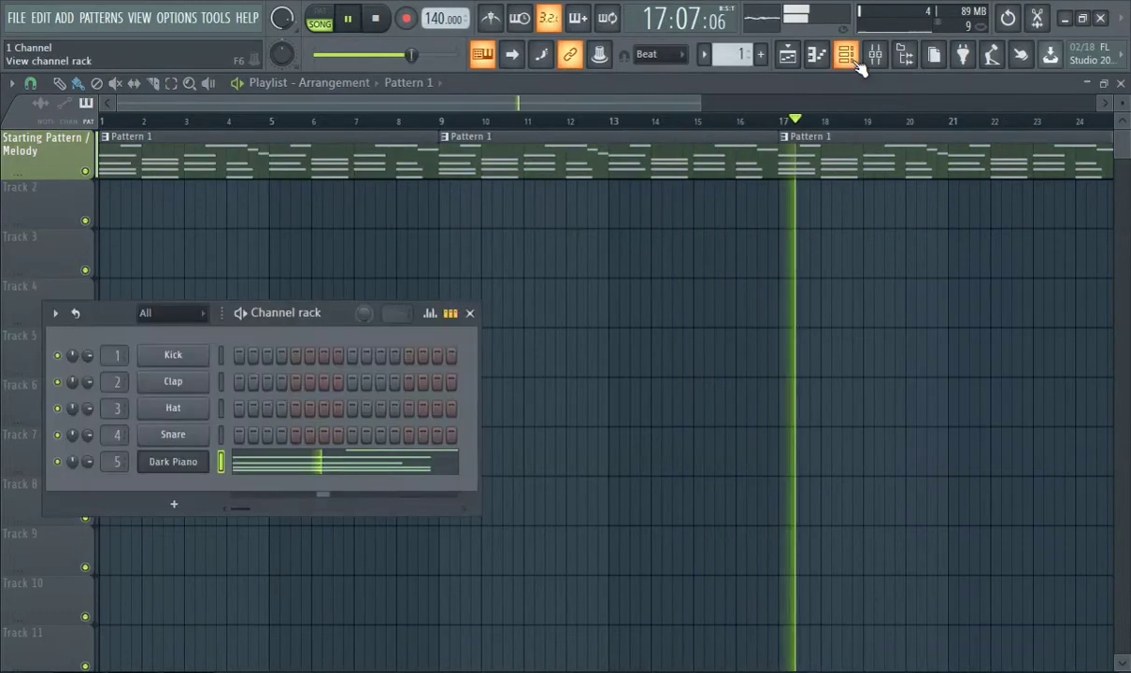
{"action": "left_click", "coordinate": [187, 464]}
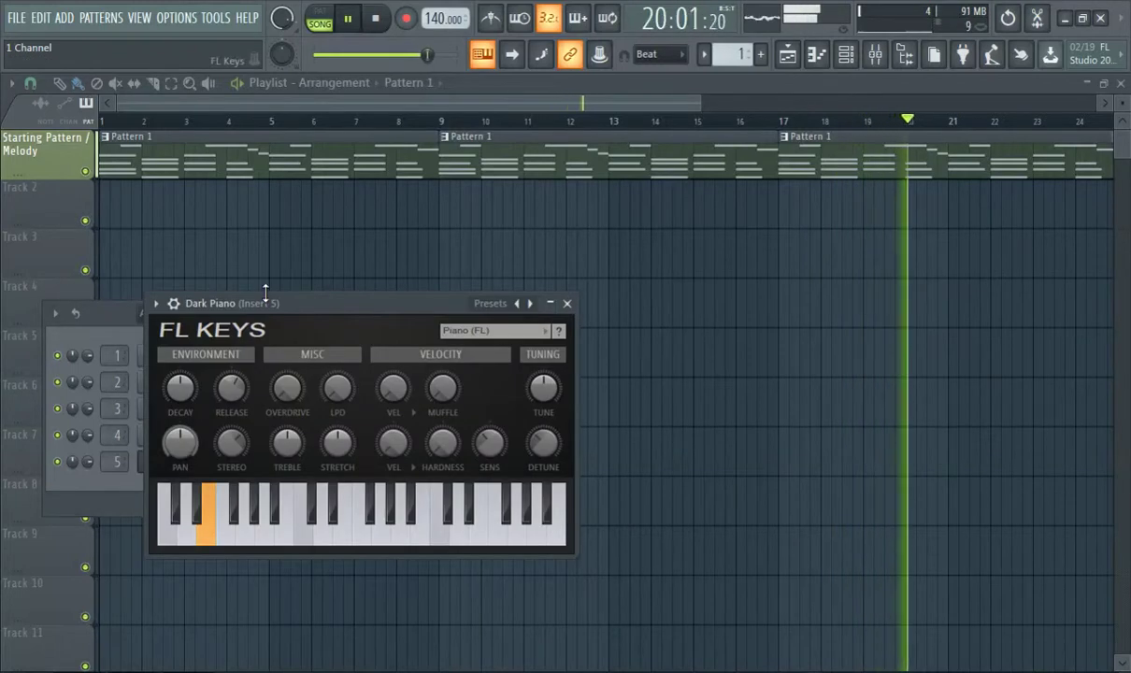
{"action": "left_click", "coordinate": [63, 17]}
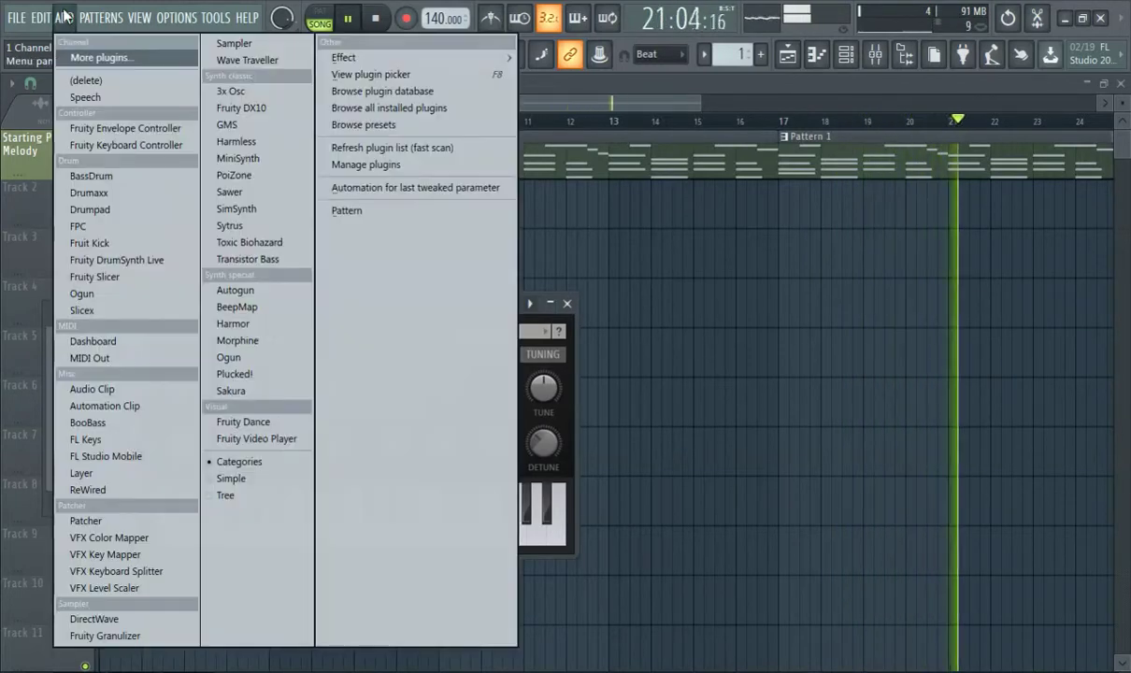
{"action": "left_click", "coordinate": [65, 22]}
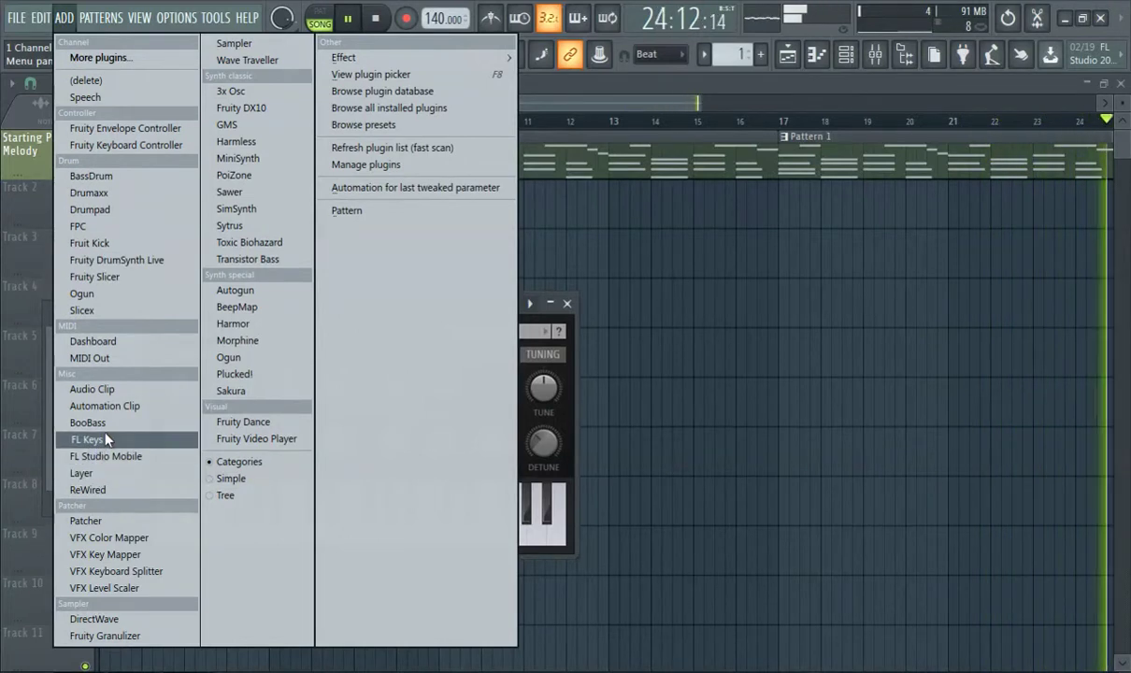
{"action": "left_click", "coordinate": [572, 321]}
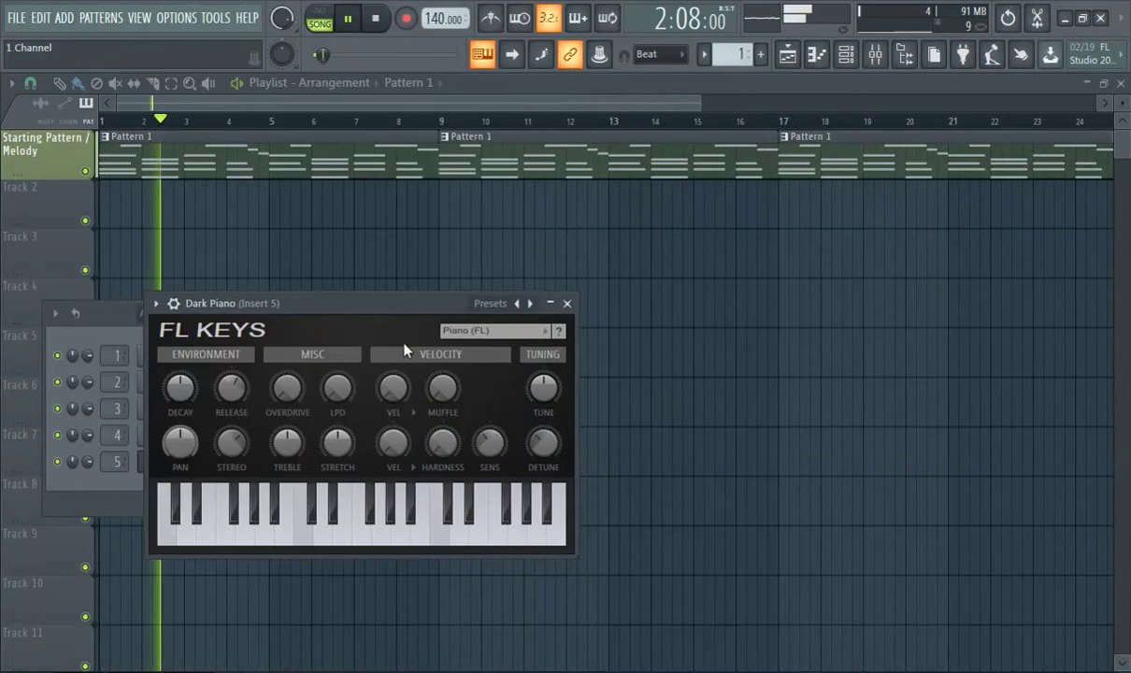
{"action": "left_click", "coordinate": [156, 307]}
{"action": "mouse_move", "coordinate": [248, 322]}
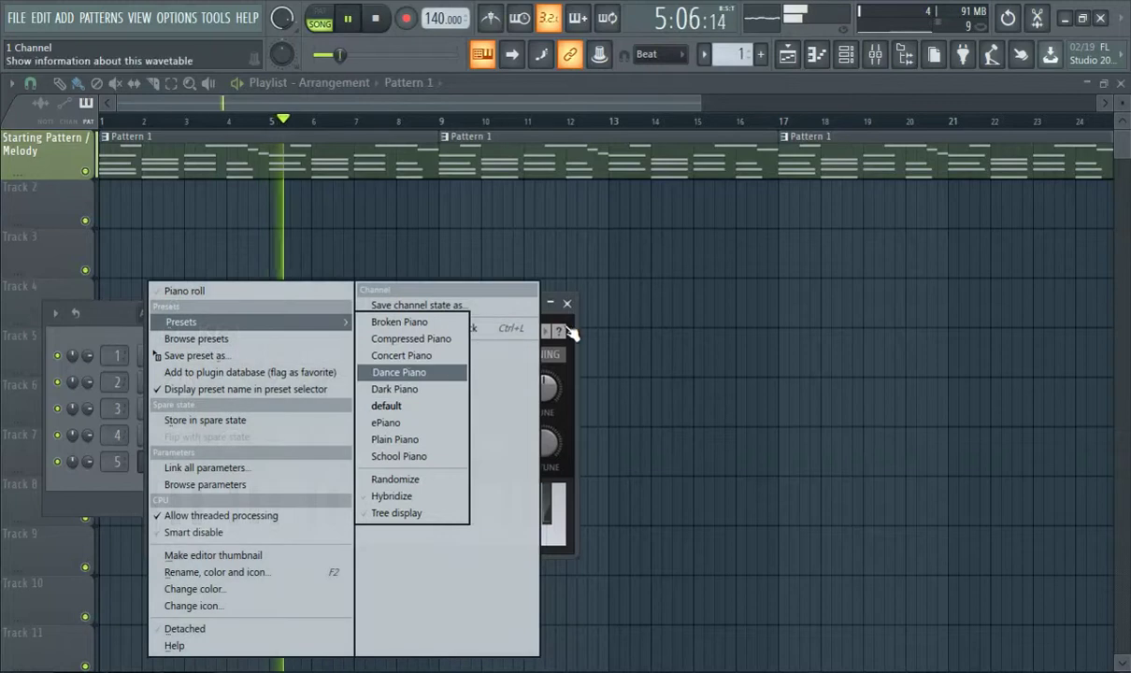
{"action": "left_click", "coordinate": [566, 324]}
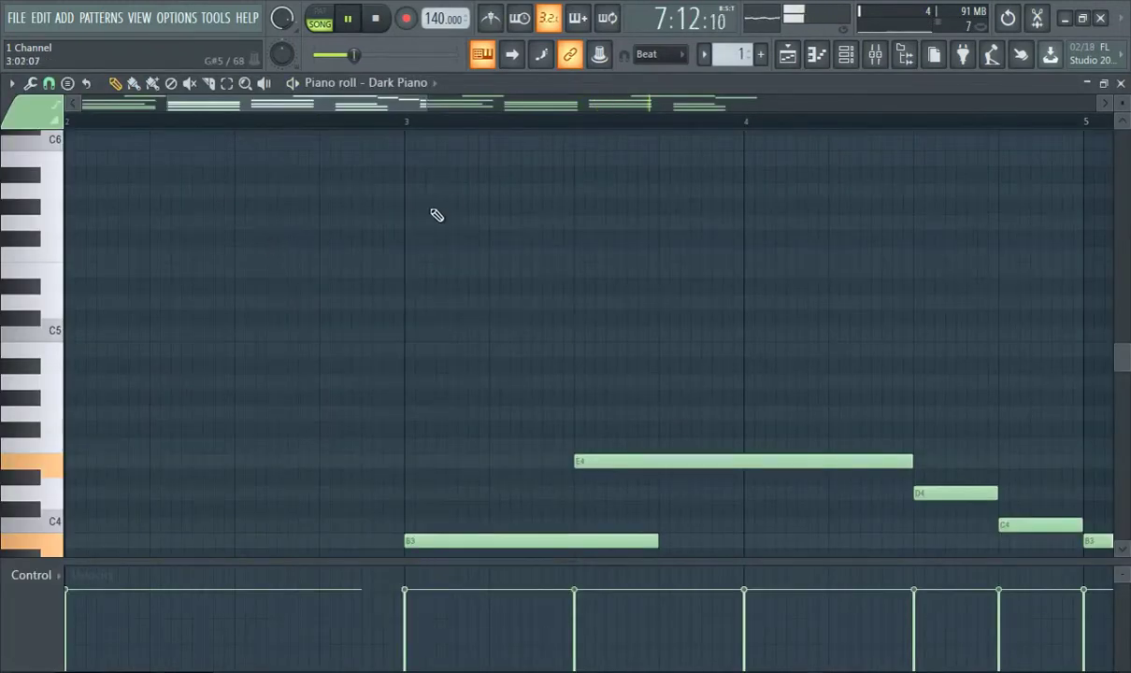
Review all the notes of the Dark Piano melody in the piano roll
{"action": "scroll", "coordinate": [448, 207], "scroll_direction": "down", "scroll_amount": 6}
{"action": "scroll", "coordinate": [308, 225], "scroll_direction": "down", "scroll_amount": 3}
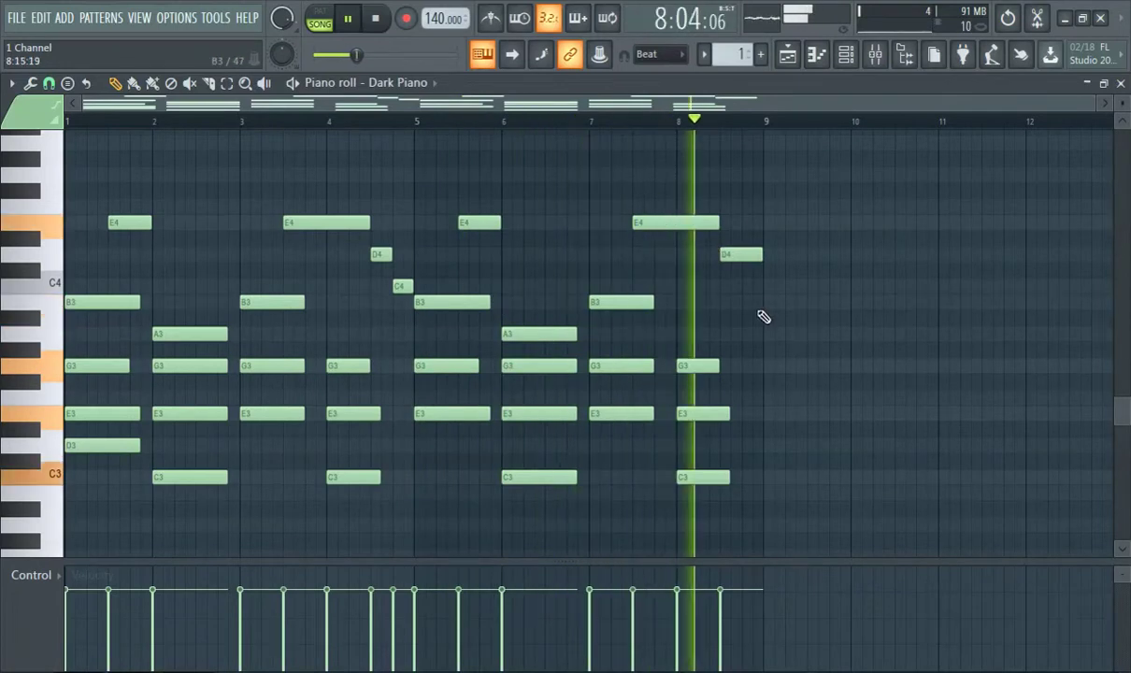
{"action": "left_click", "coordinate": [785, 64]}
{"action": "left_click", "coordinate": [787, 63]}
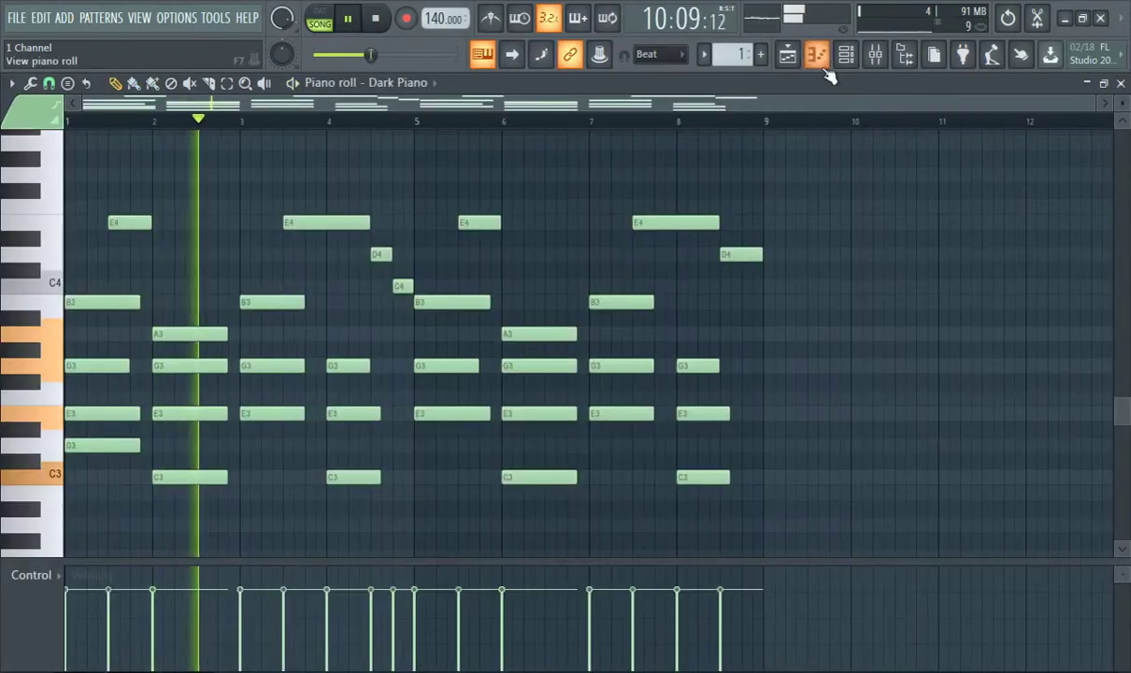
{"action": "left_click", "coordinate": [788, 56]}
{"action": "left_click", "coordinate": [788, 56]}
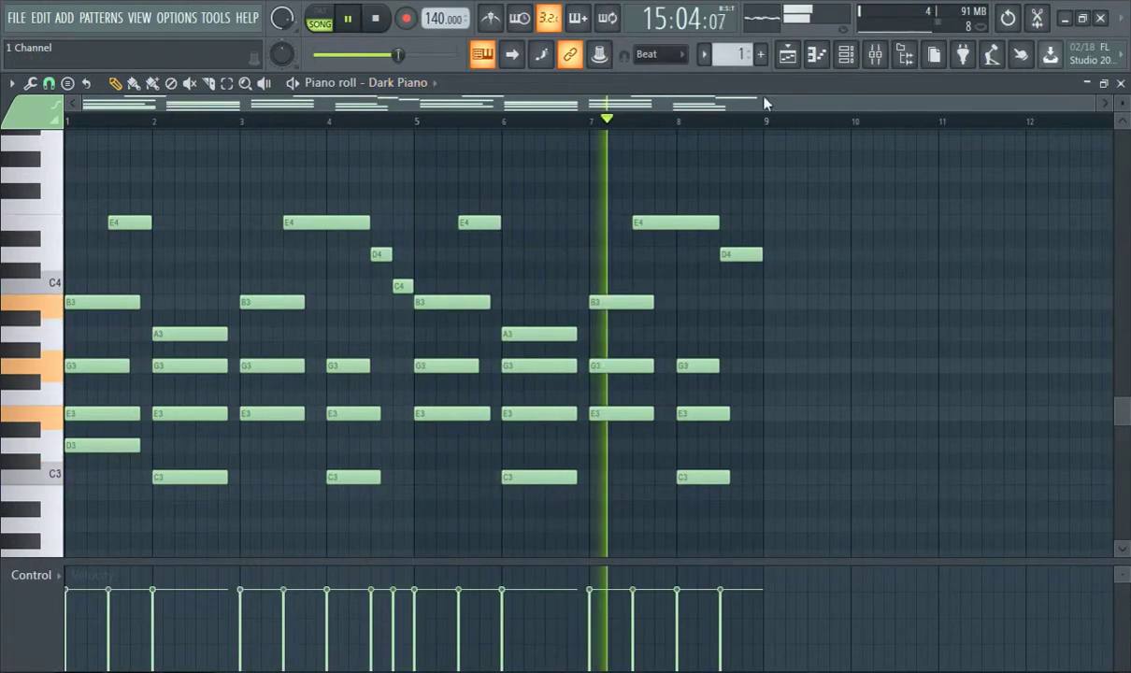
Check in the channel rack and mixer which mixer track the Dark Piano channel is routed to
{"action": "left_click", "coordinate": [845, 54]}
{"action": "left_click", "coordinate": [845, 55]}
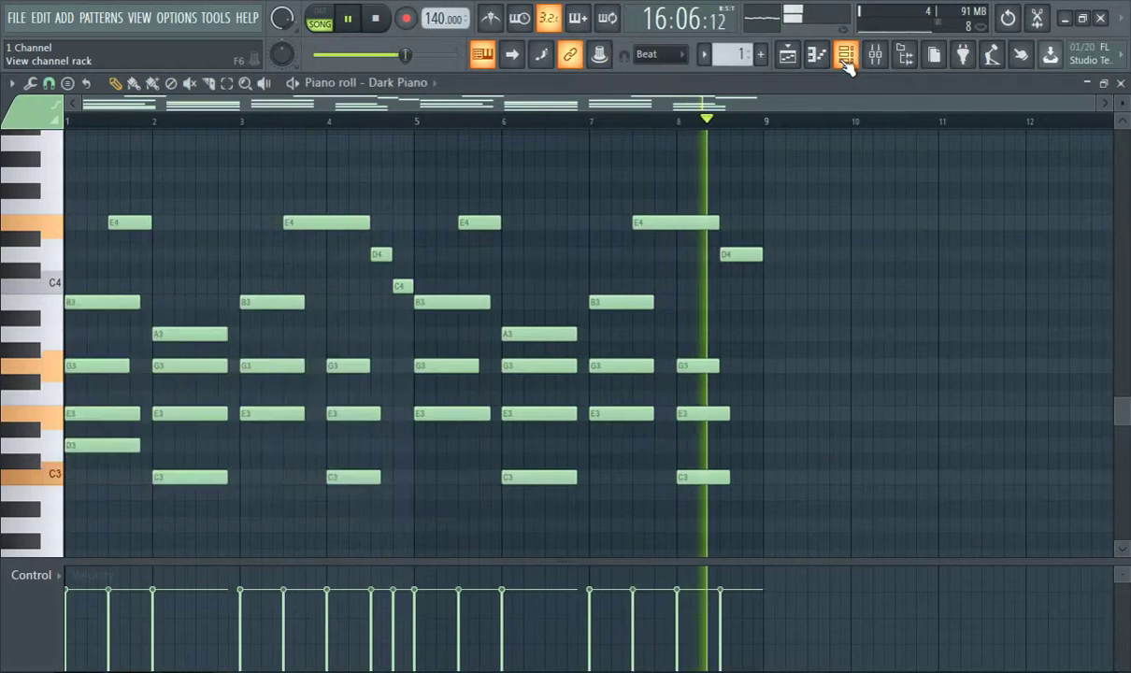
{"action": "left_click", "coordinate": [845, 56]}
{"action": "left_click", "coordinate": [875, 54]}
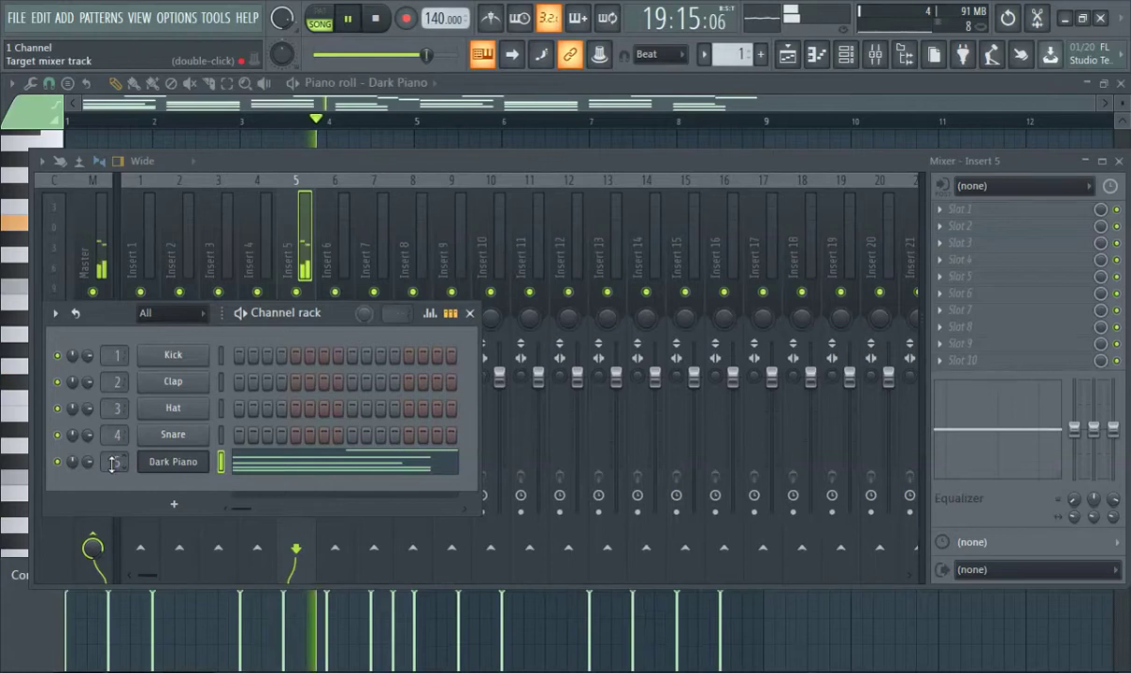
{"action": "left_click", "coordinate": [879, 63]}
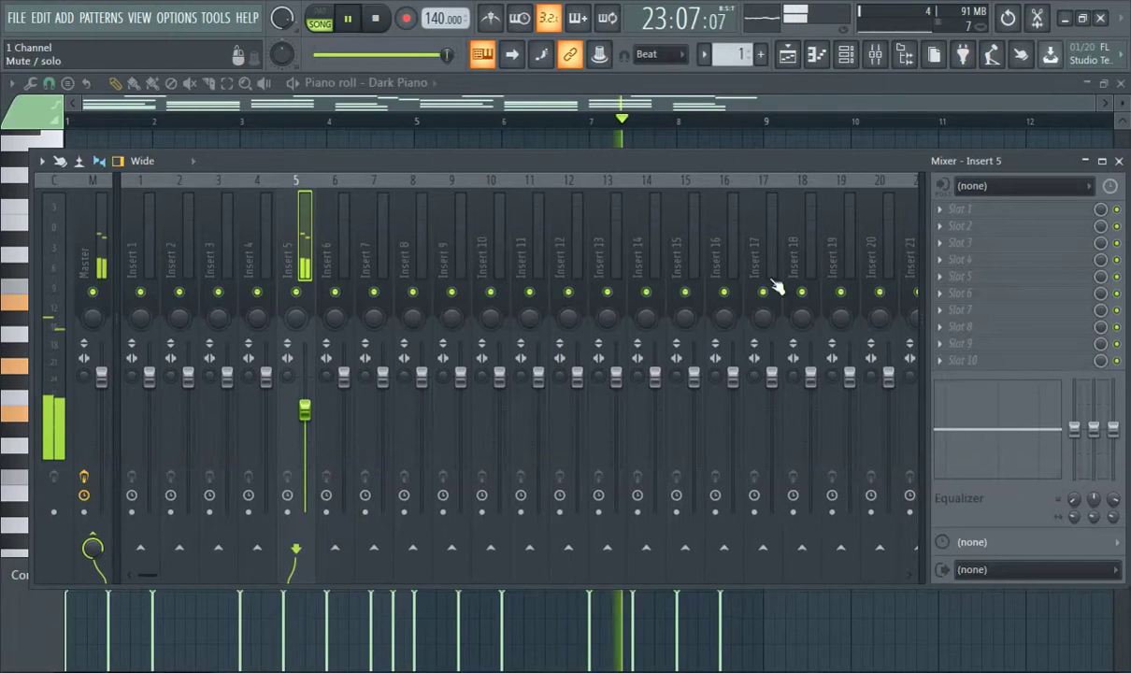
Add Fruity Convolver to the first effect slot of mixer track Insert 5, view its settings and close it
{"action": "left_click", "coordinate": [961, 215]}
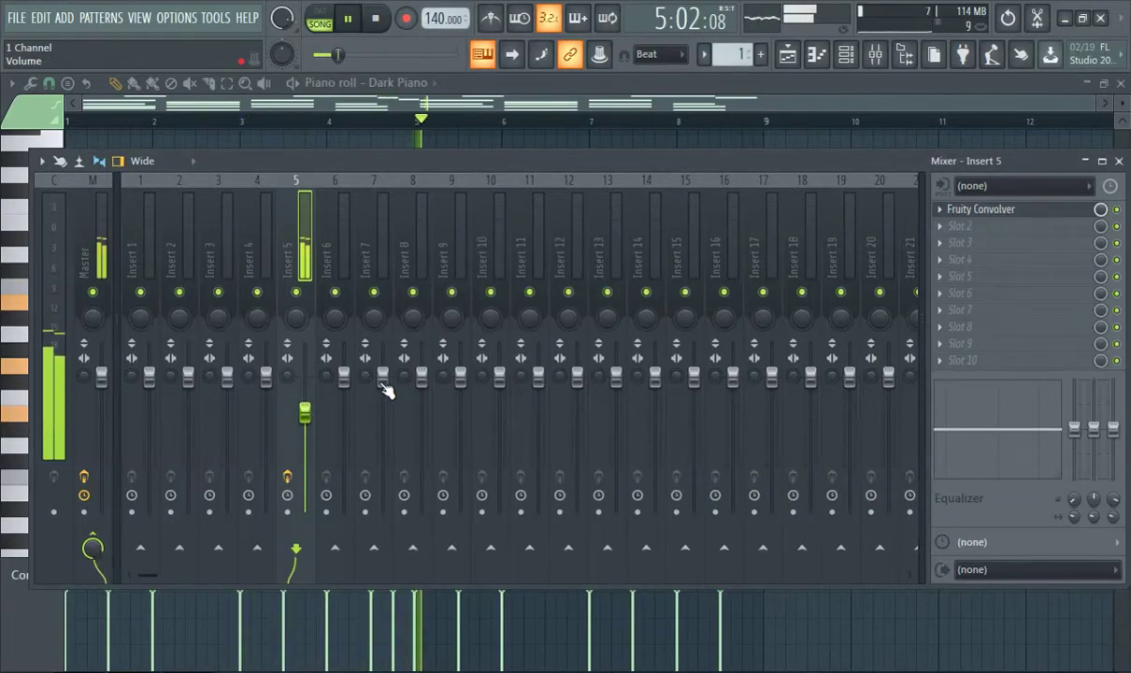
{"action": "left_click", "coordinate": [980, 210]}
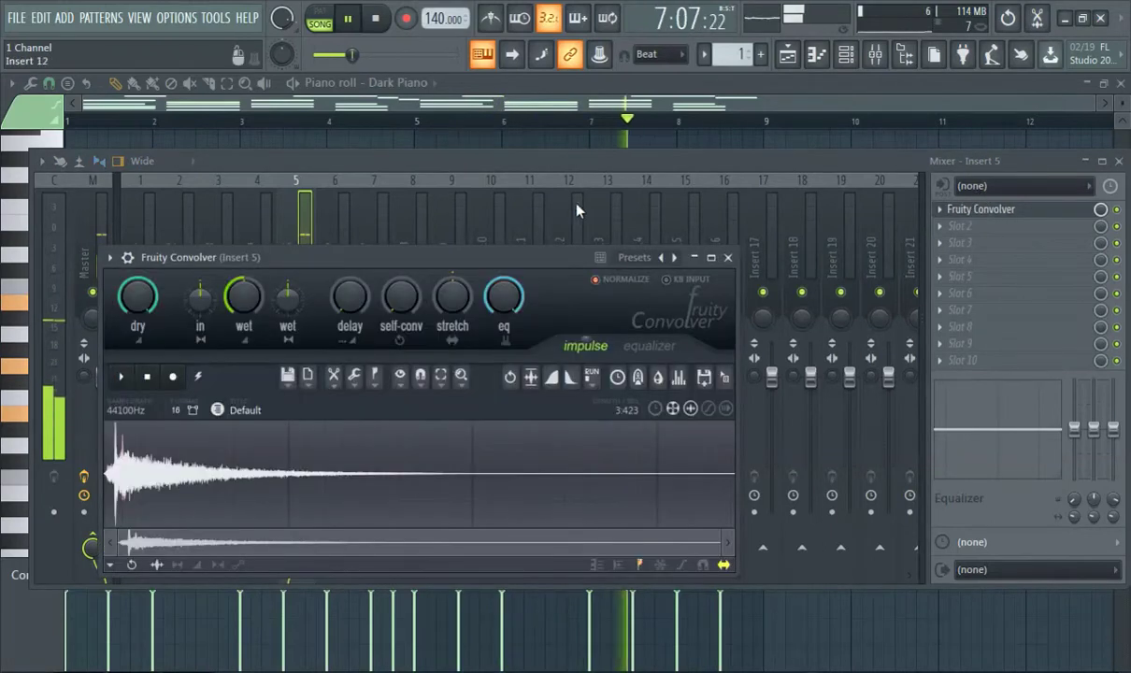
{"action": "left_click", "coordinate": [522, 229]}
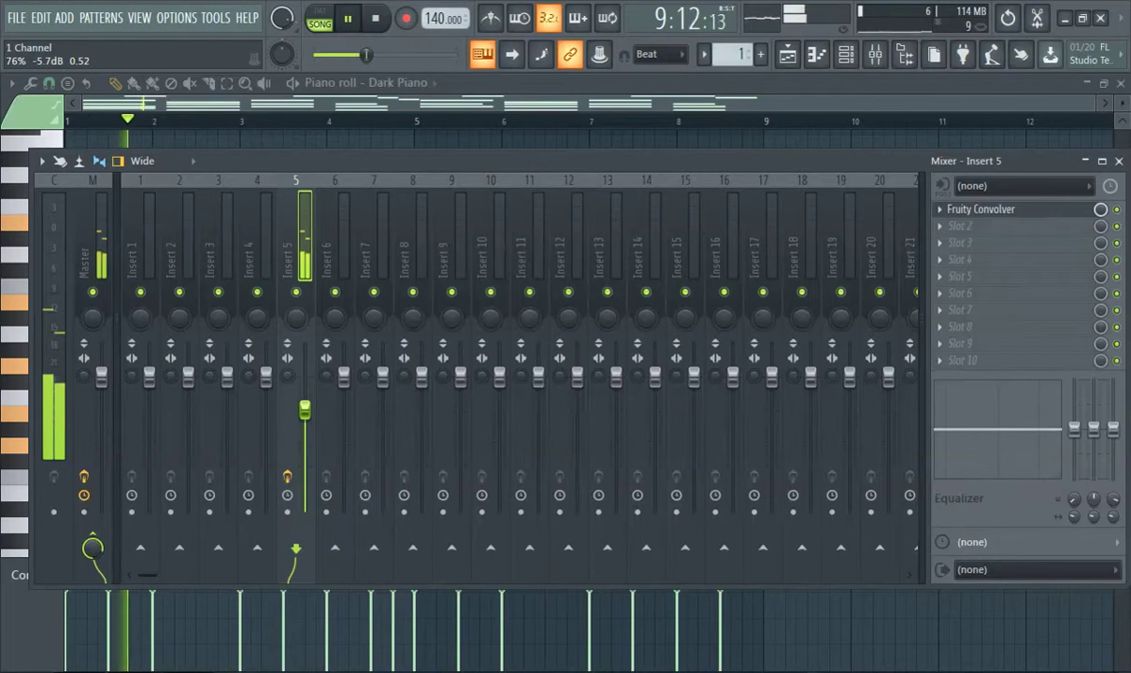
Switch to Pattern 2 and place it on Track 2 of the playlist, starting at bar 1
{"action": "left_click", "coordinate": [787, 54]}
{"action": "left_click", "coordinate": [760, 54]}
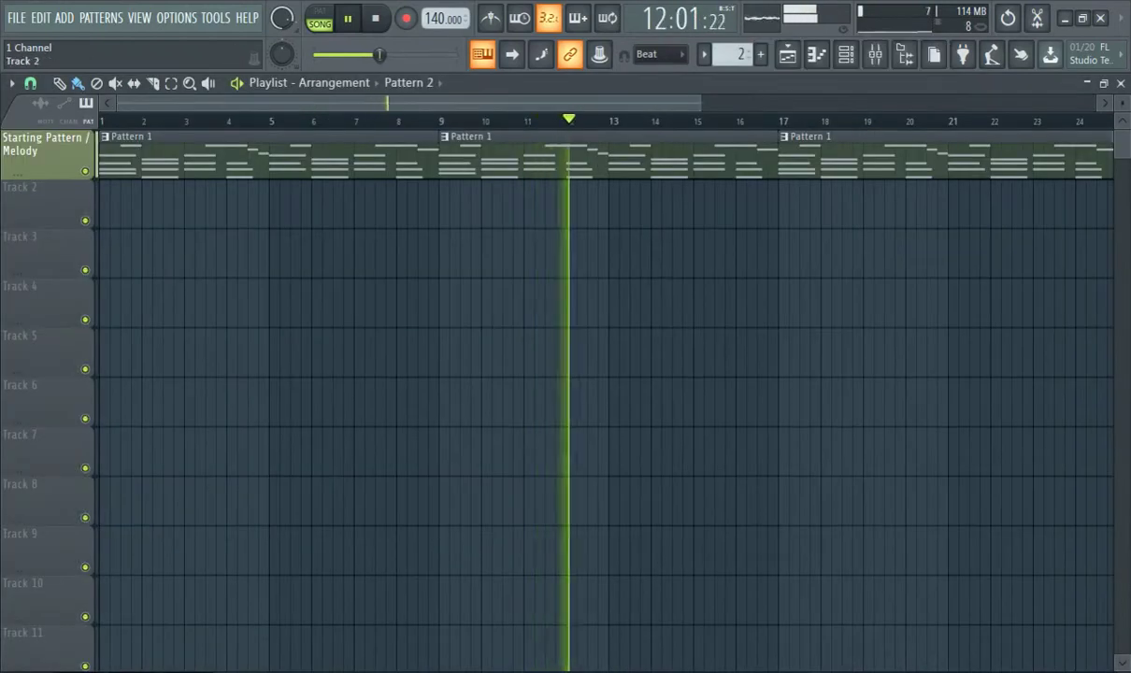
{"action": "left_click", "coordinate": [110, 213]}
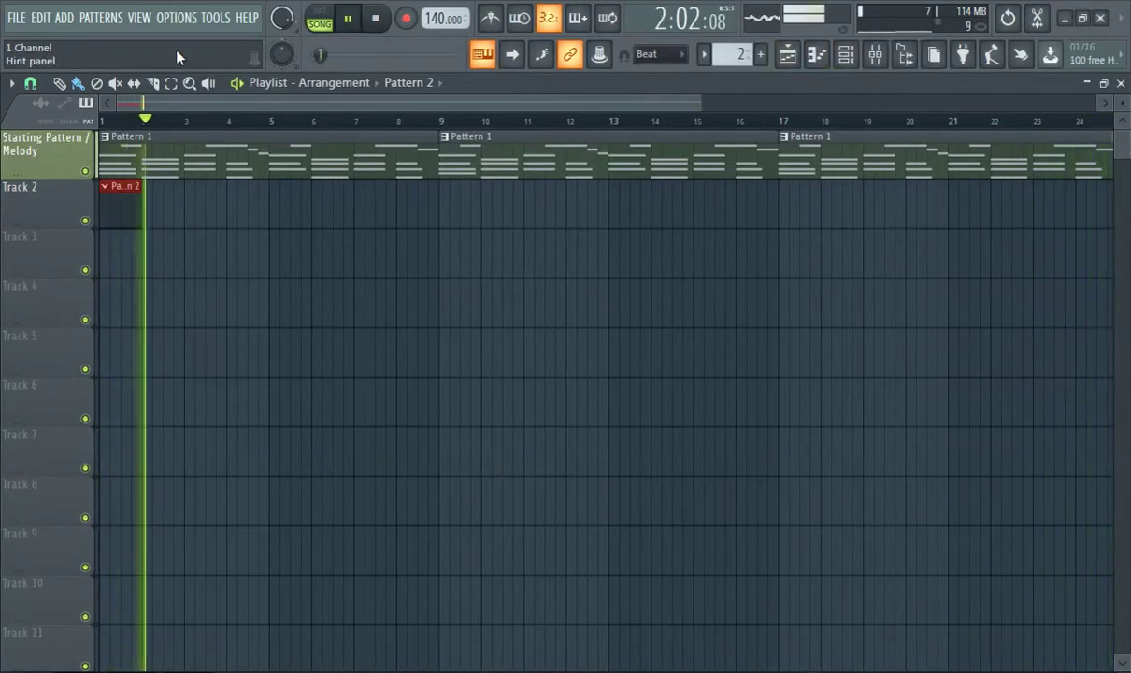
Add a Harmless synth channel and reposition its window so the whole plugin is visible
{"action": "left_click", "coordinate": [66, 19]}
{"action": "mouse_move", "coordinate": [65, 19]}
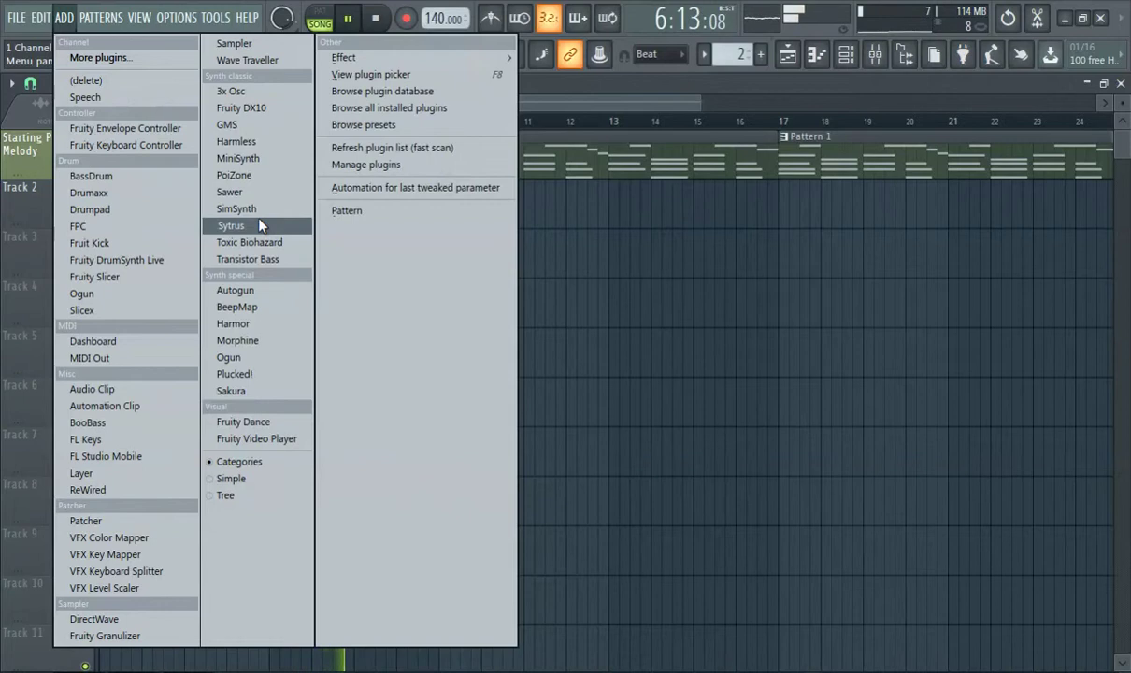
{"action": "left_click", "coordinate": [251, 146]}
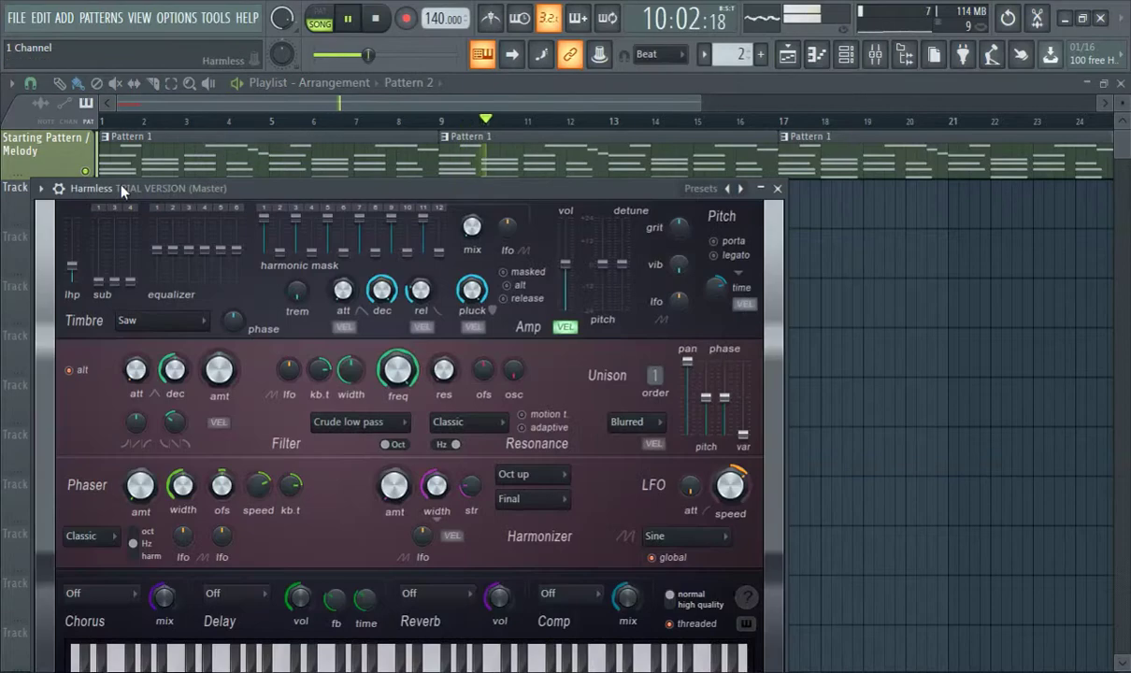
{"action": "left_click_drag", "start_coordinate": [246, 195], "coordinate": [339, 132]}
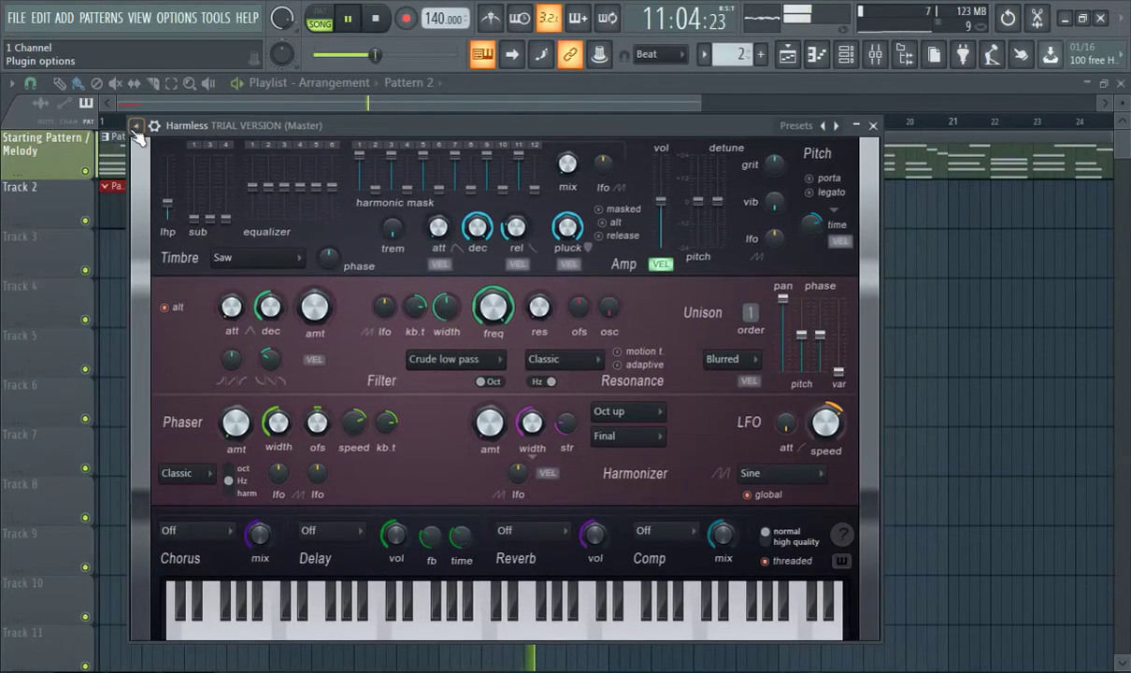
Audition the Harmless bass presets starting with Bassline 2 GOL and load DX Bass 1 FG
{"action": "left_click", "coordinate": [135, 127]}
{"action": "mouse_move", "coordinate": [215, 178]}
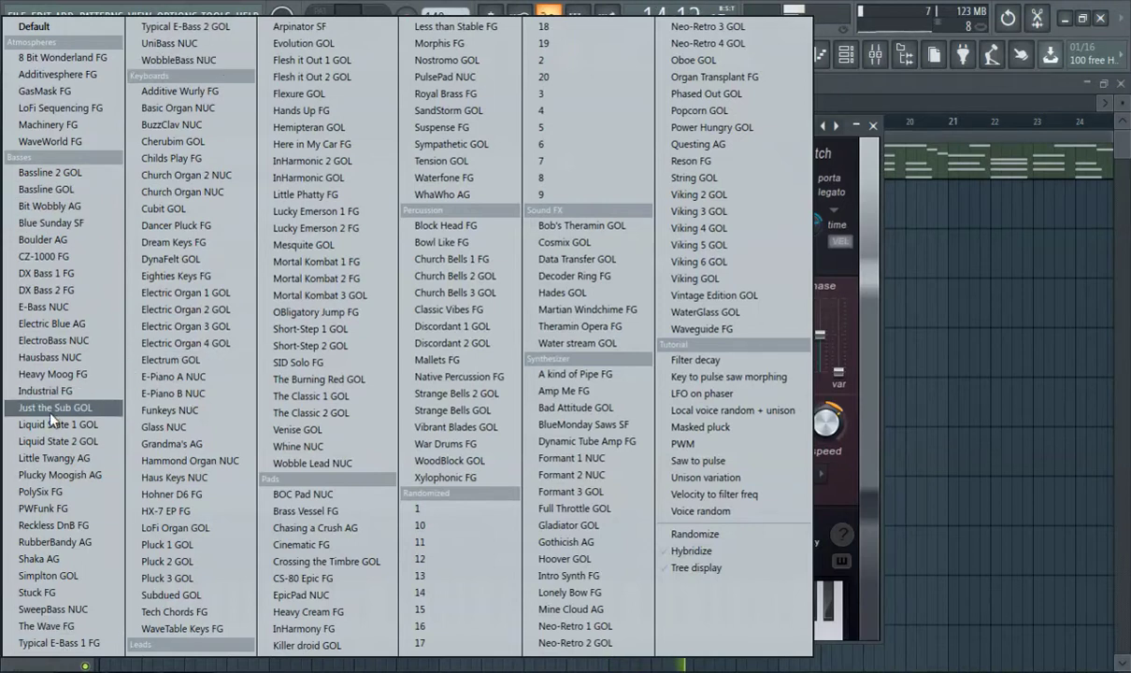
{"action": "left_click", "coordinate": [81, 175]}
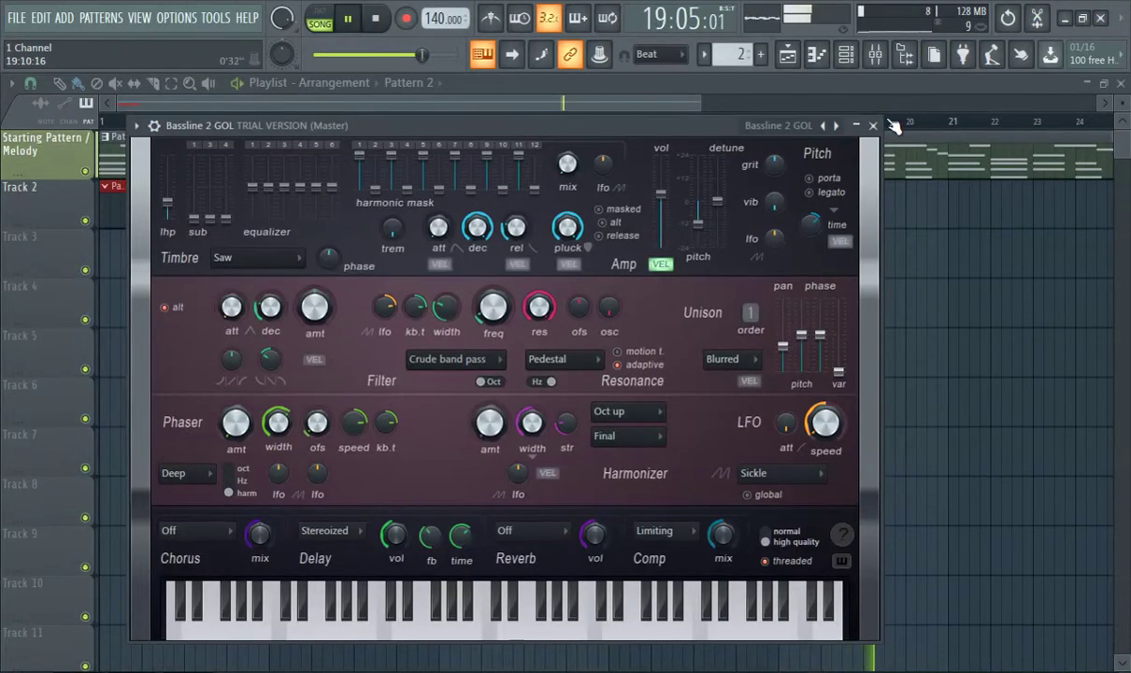
{"action": "left_click", "coordinate": [841, 132]}
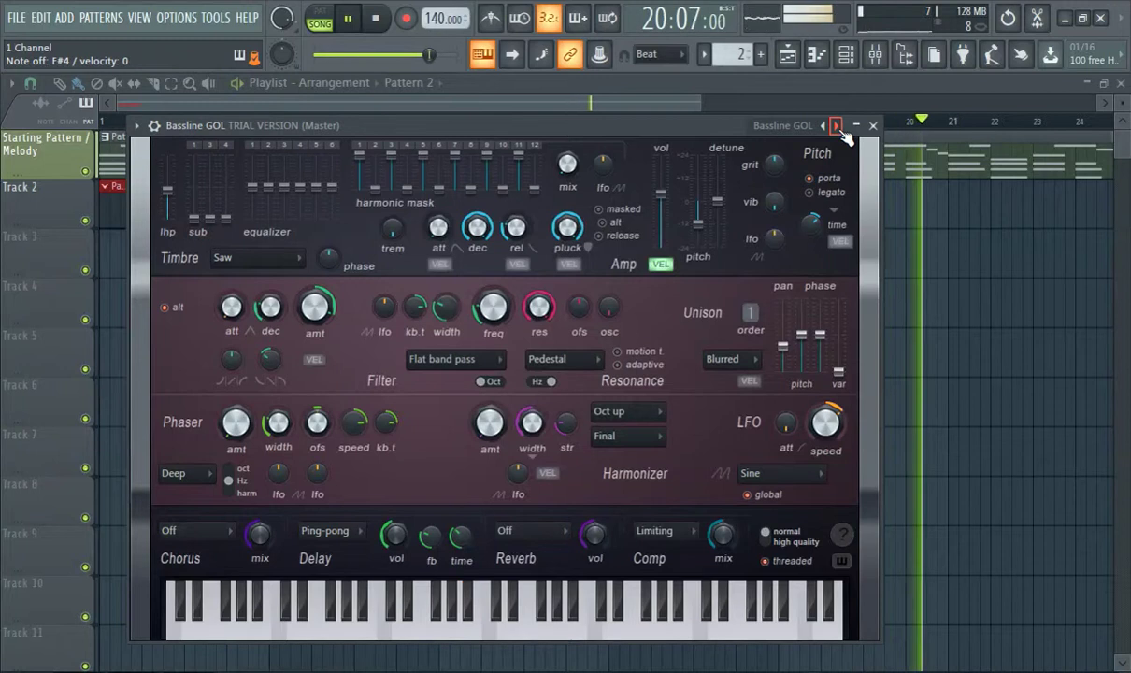
{"action": "left_click", "coordinate": [841, 131]}
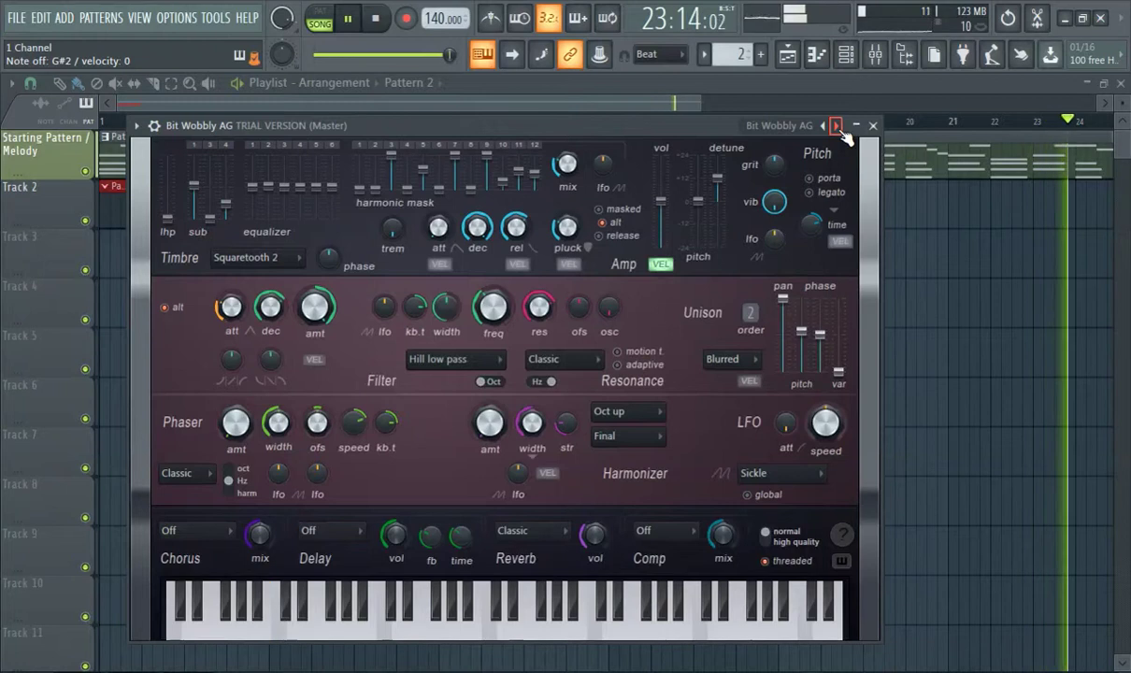
{"action": "left_click", "coordinate": [839, 129]}
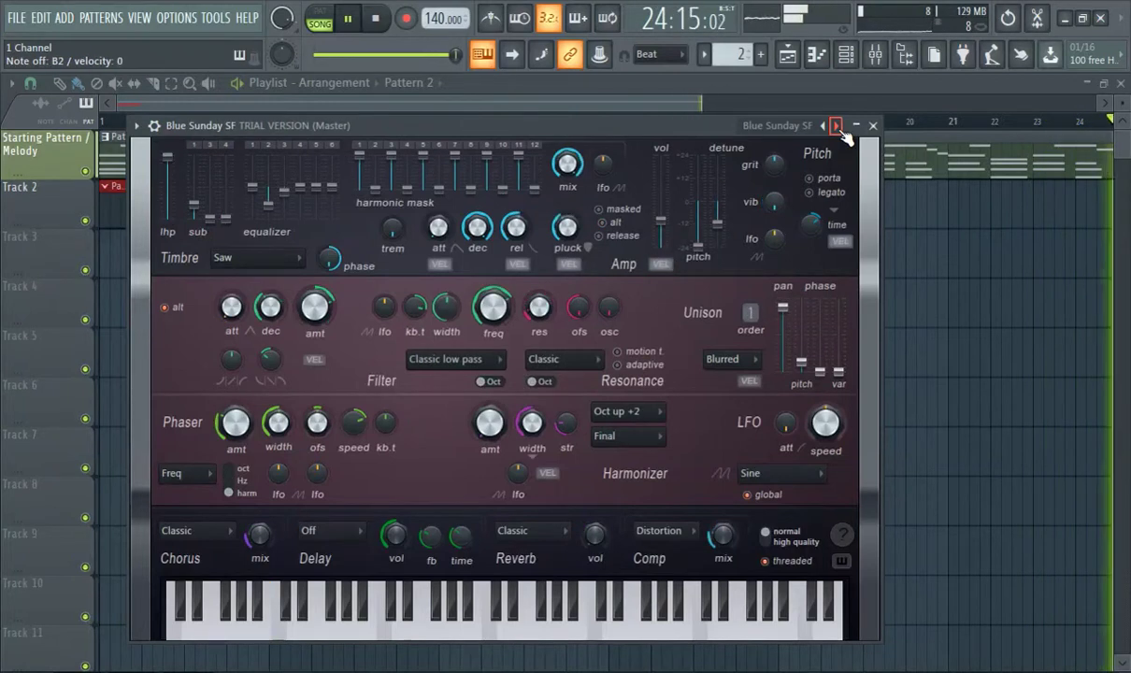
{"action": "left_click", "coordinate": [838, 127]}
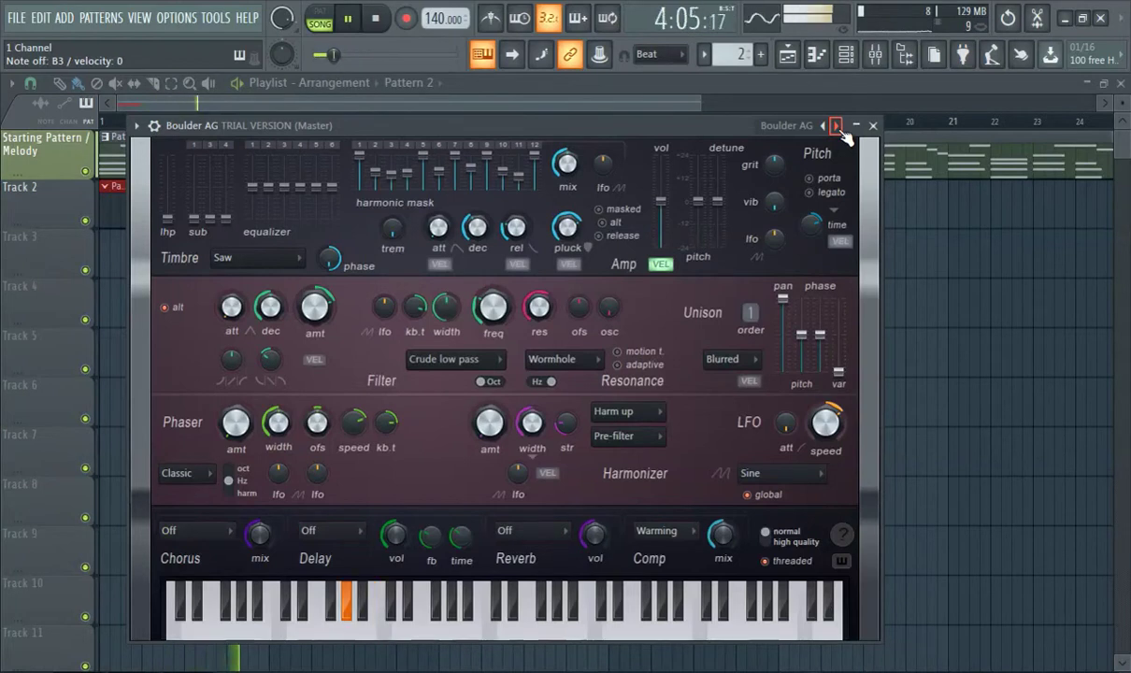
{"action": "left_click", "coordinate": [838, 127]}
{"action": "left_click", "coordinate": [837, 127]}
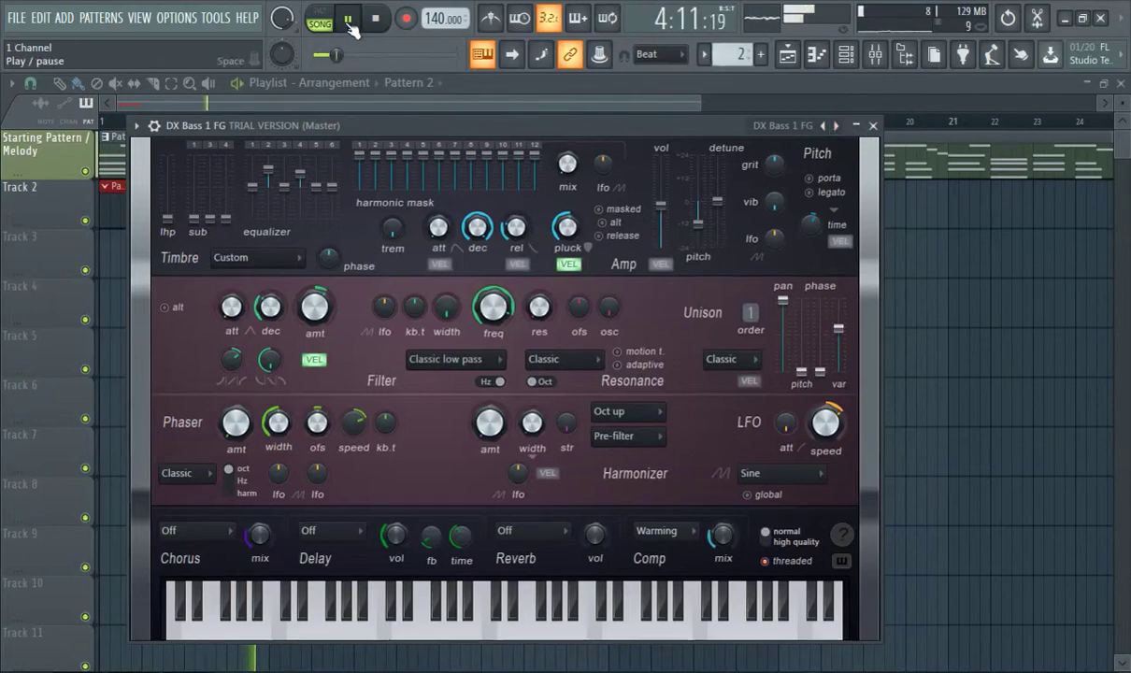
Record an eight-bar DX Bass 1 FG bass line into Pattern 2 from bar 1, close the synth and restart playback at bar 1
{"action": "left_click_drag", "start_coordinate": [334, 53], "coordinate": [314, 54]}
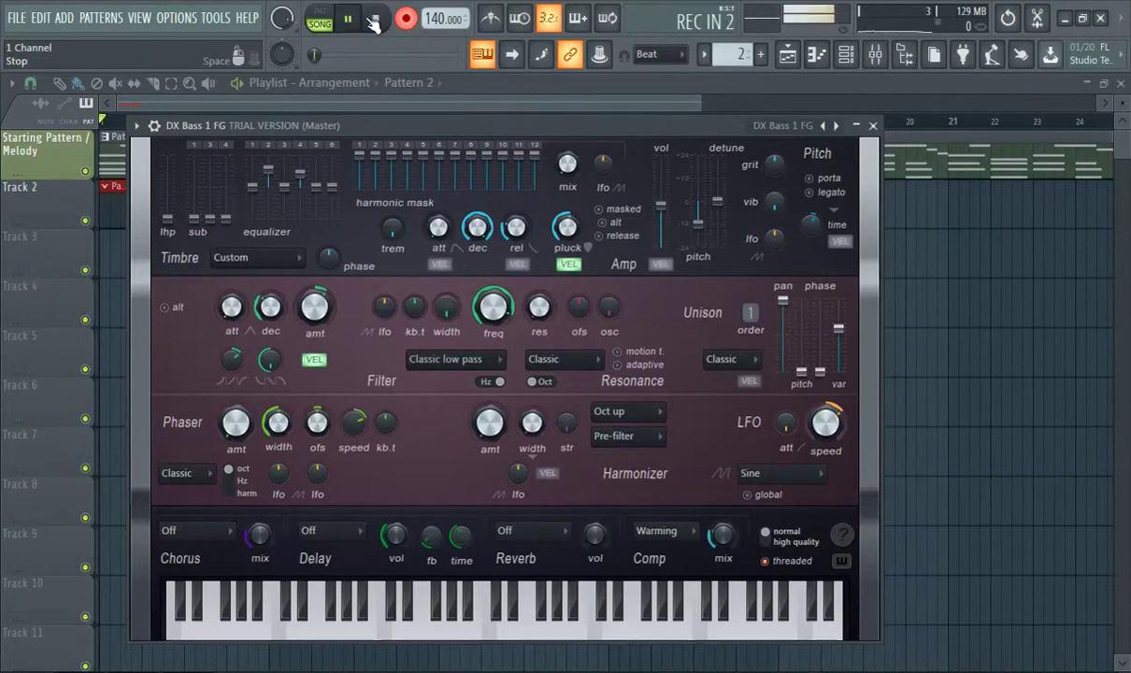
{"action": "key", "text": "c"}
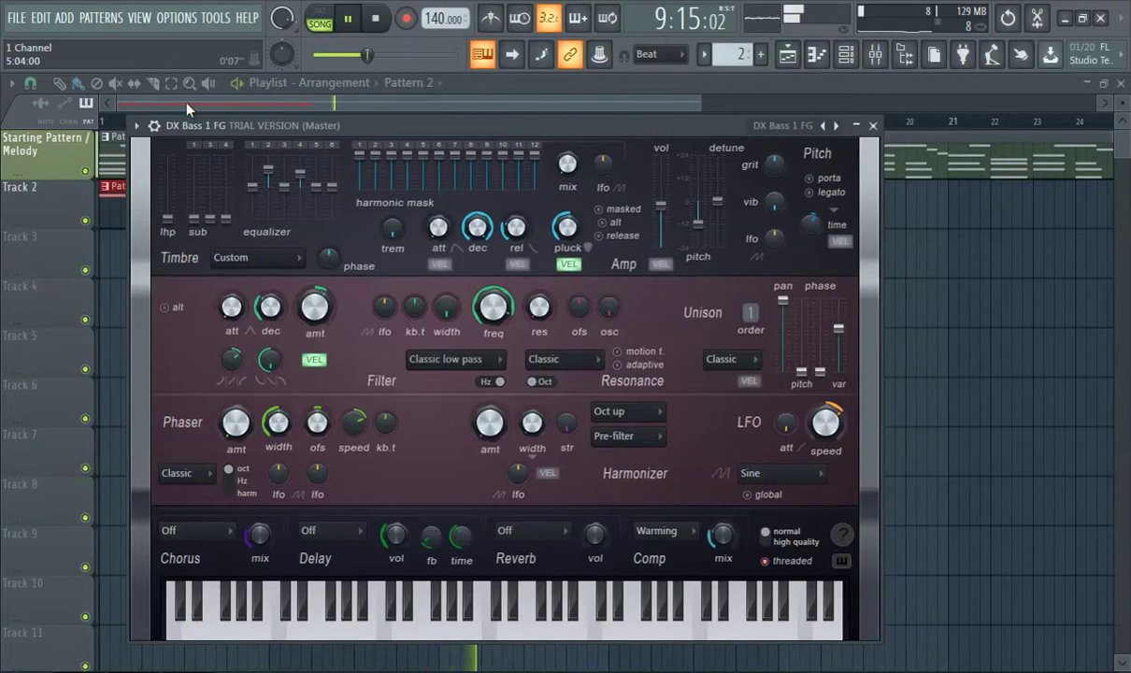
{"action": "left_click", "coordinate": [155, 107]}
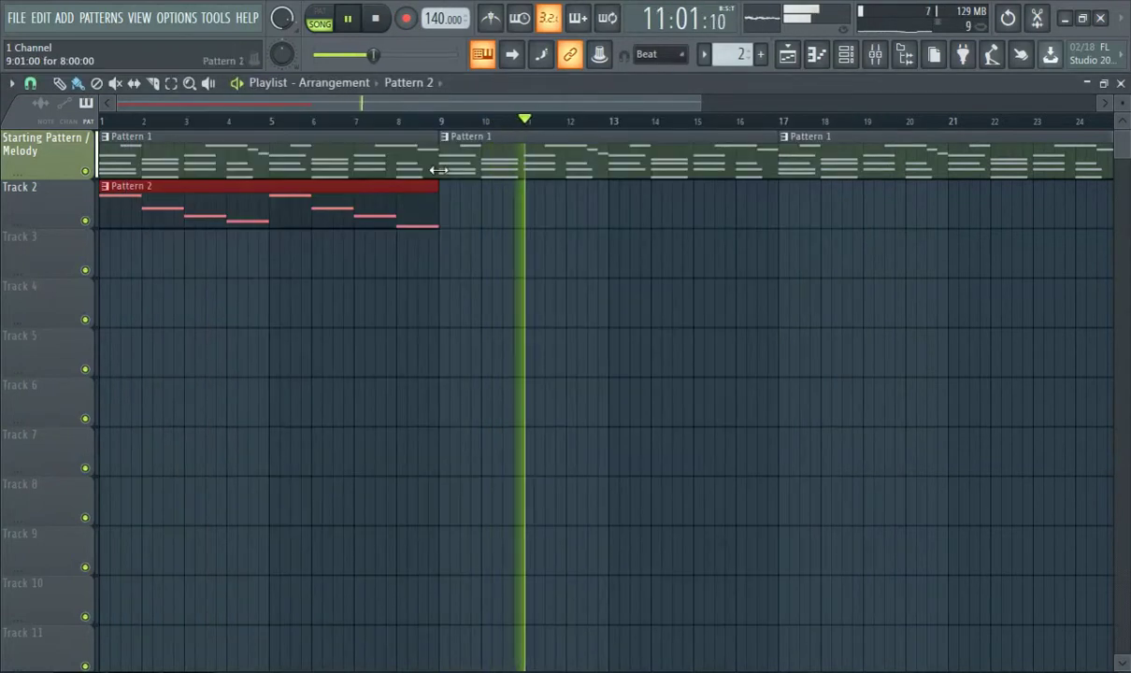
{"action": "left_click", "coordinate": [121, 121]}
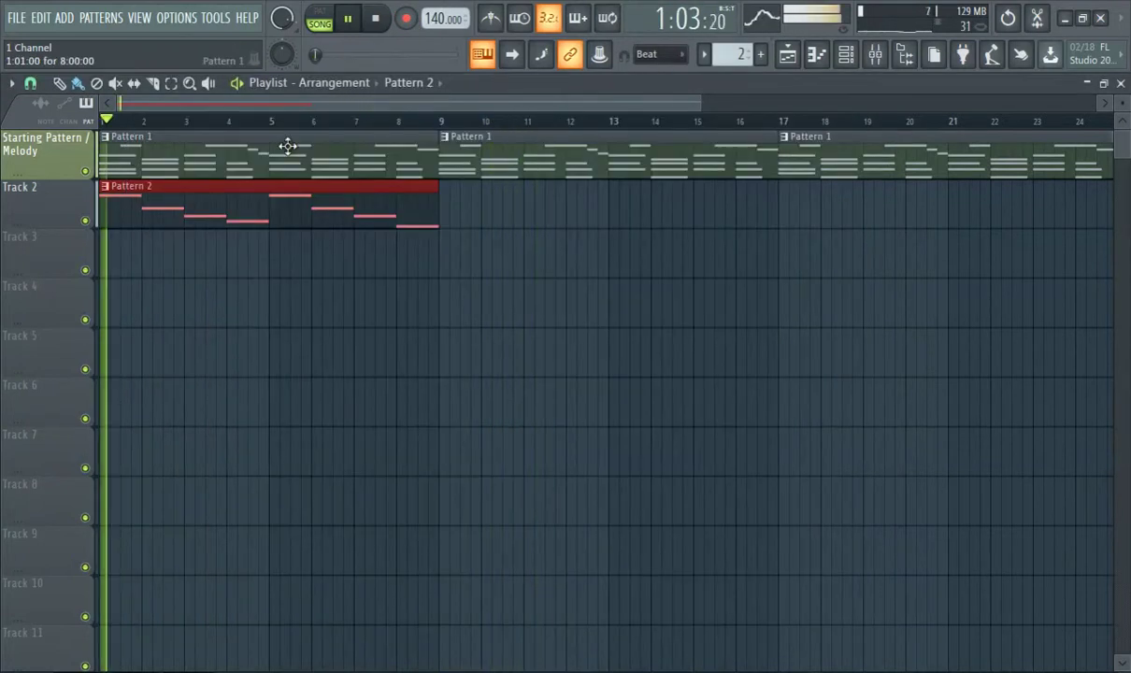
Repeat the Pattern 2 clip on Track 2 at bars 9 and 17, and place Pattern 3 on Track 3 at bar 1
{"action": "double_click", "coordinate": [348, 190]}
{"action": "left_click", "coordinate": [788, 54]}
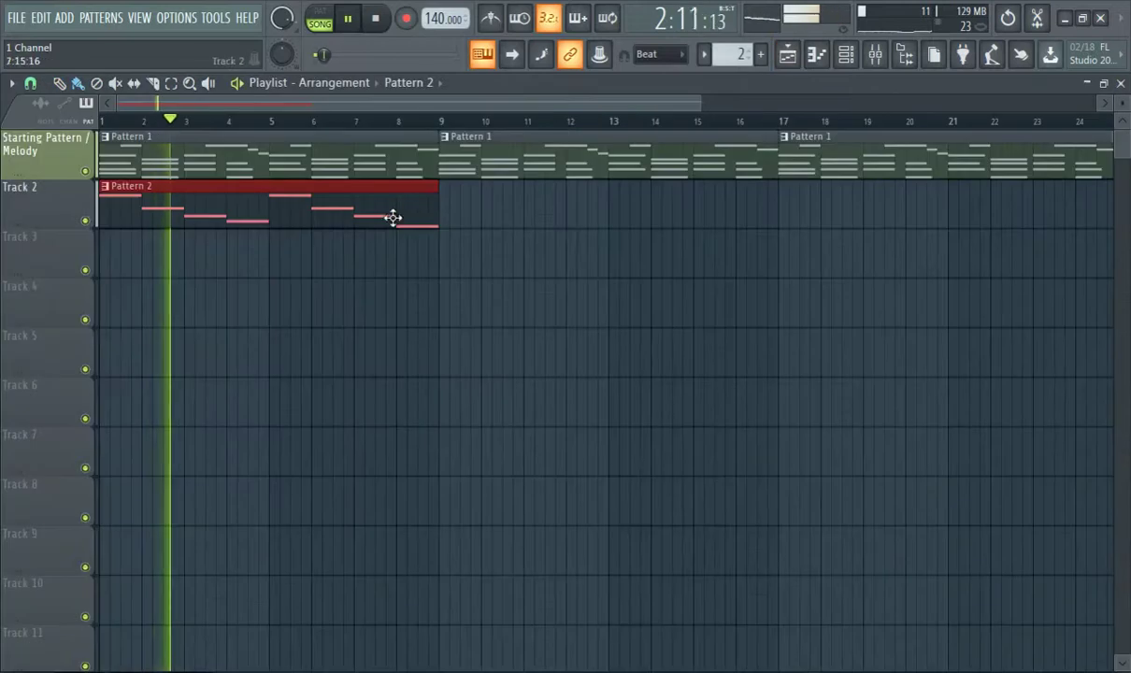
{"action": "key", "text": "ctrl+b"}
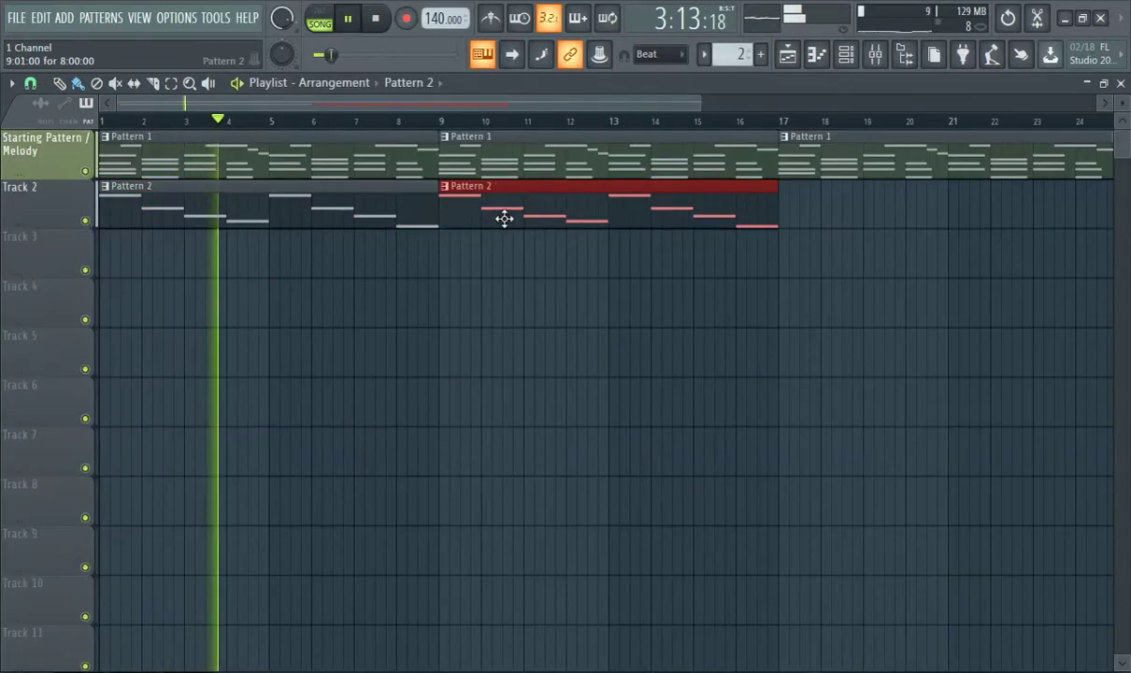
{"action": "key", "text": "ctrl+b"}
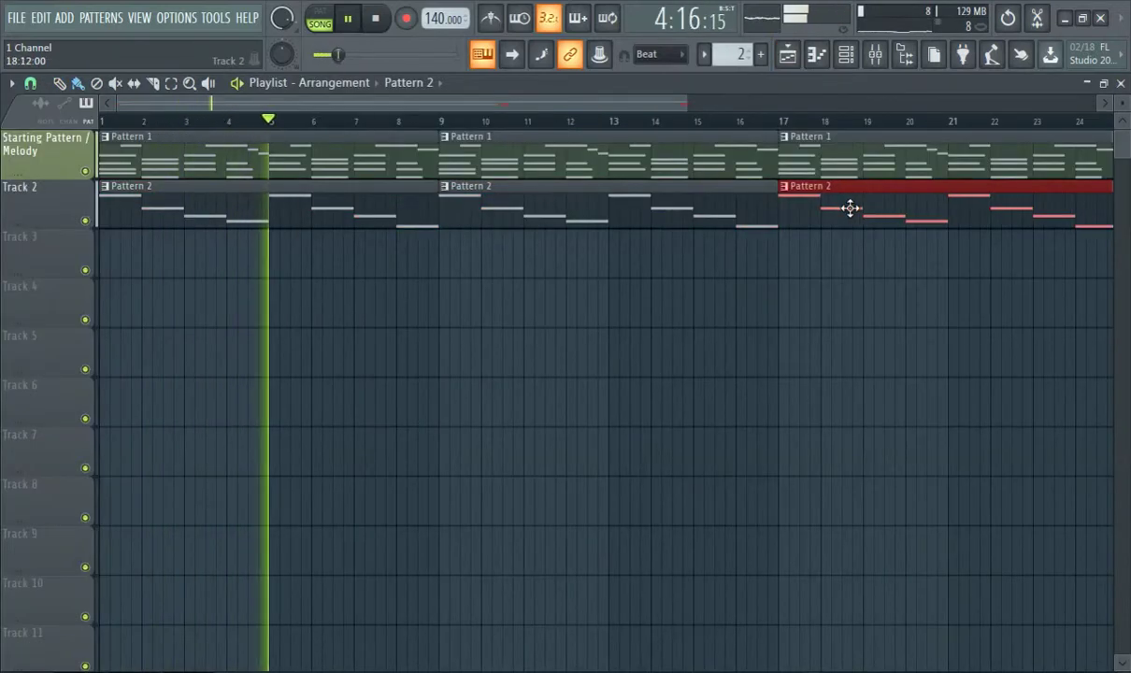
{"action": "left_click", "coordinate": [760, 54]}
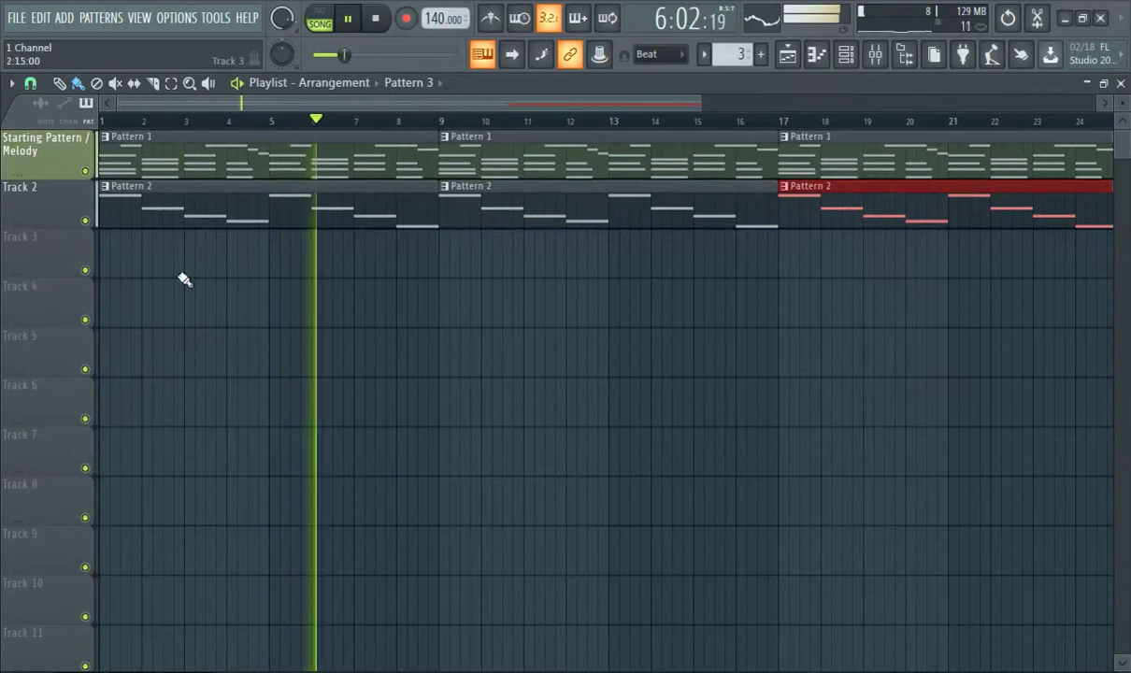
{"action": "left_click", "coordinate": [114, 248]}
Switch back to Pattern 2 and route the DX Bass 1 FG channel to mixer track 7
{"action": "left_click", "coordinate": [203, 190]}
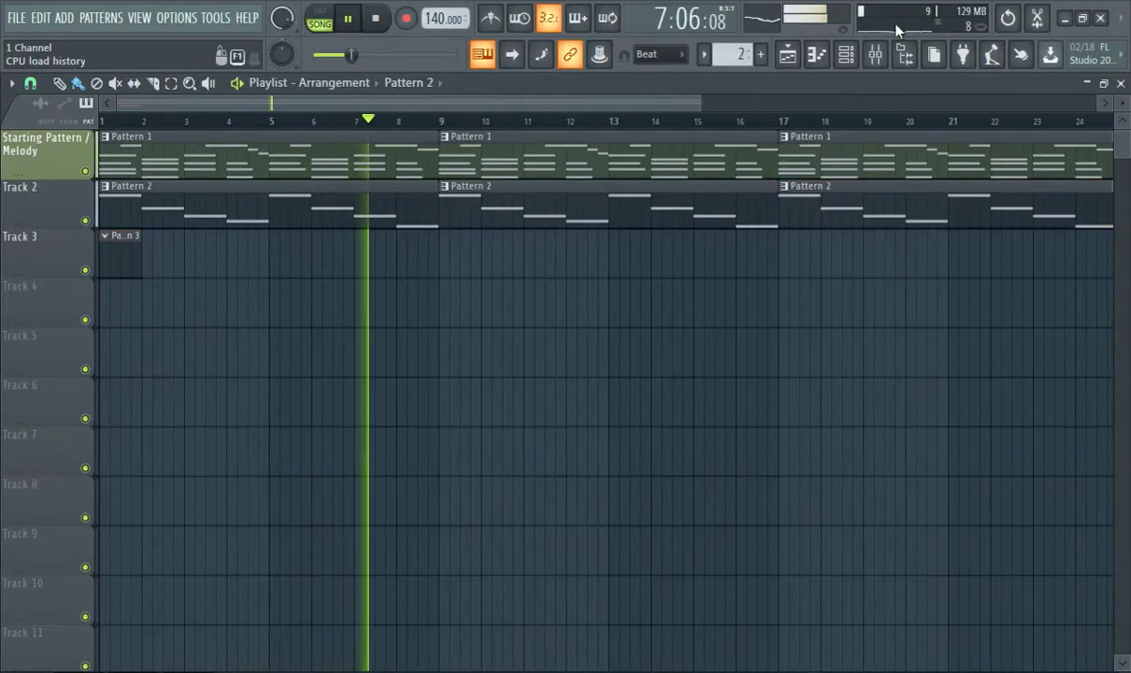
{"action": "left_click", "coordinate": [875, 54]}
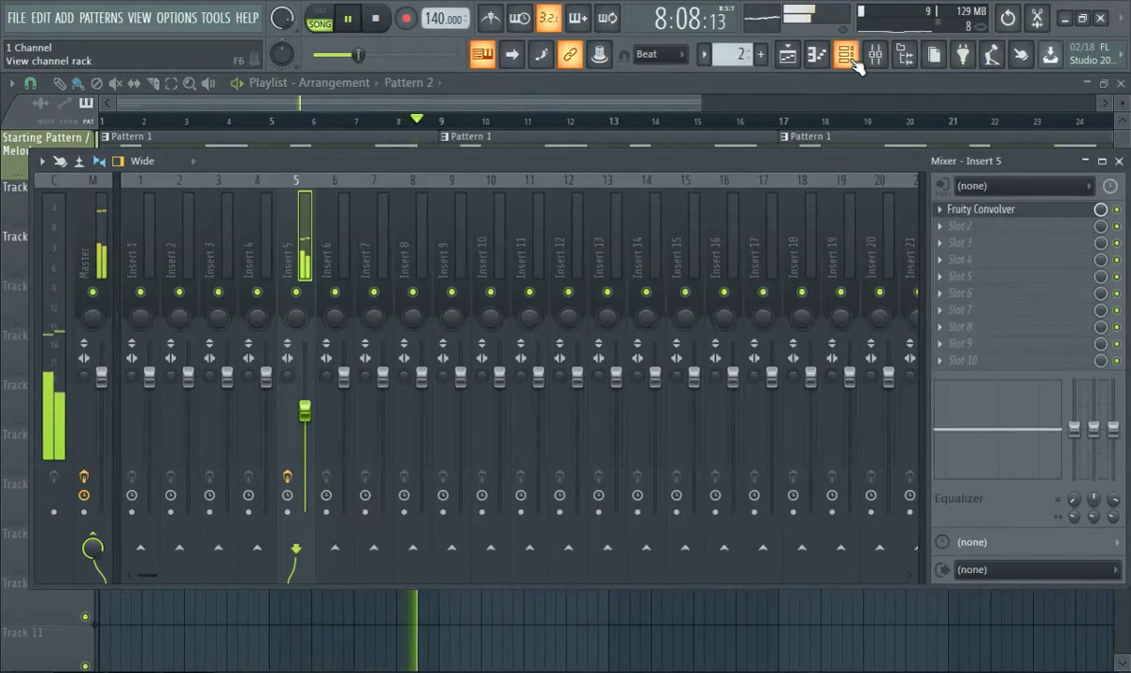
{"action": "left_click", "coordinate": [852, 59]}
{"action": "left_click_drag", "start_coordinate": [128, 485], "coordinate": [148, 466]}
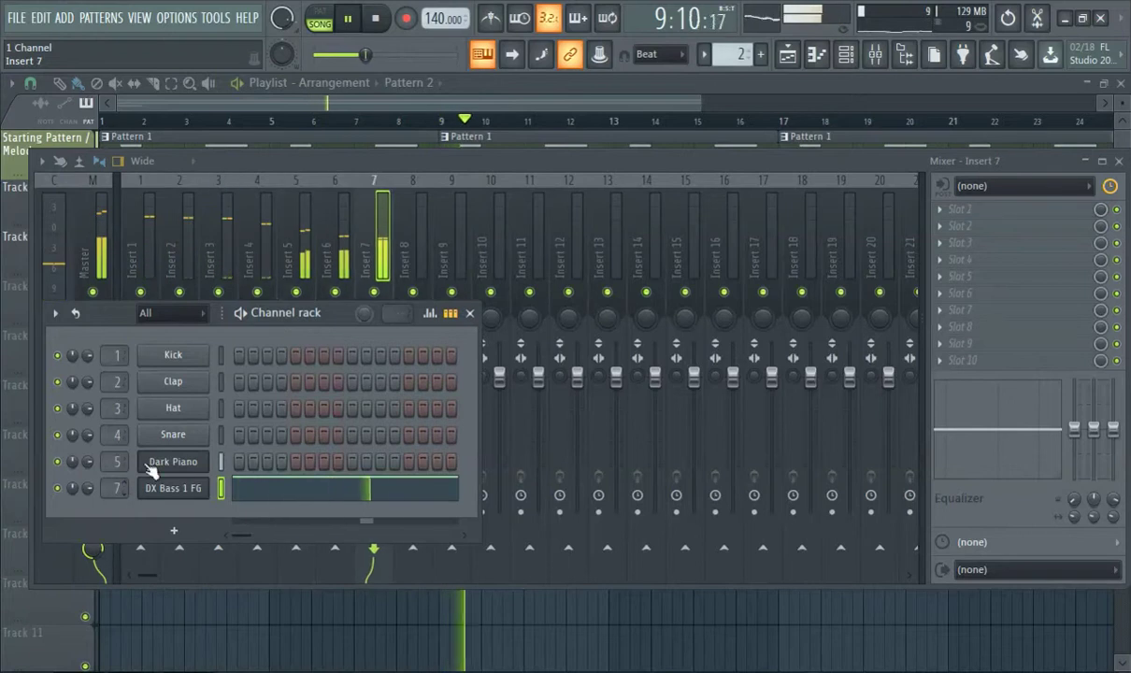
Lower the volume of mixer track Insert 7, raise Insert 5 slightly, and close the mixer
{"action": "scroll", "coordinate": [395, 178], "scroll_direction": "down", "scroll_amount": 1}
{"action": "left_click", "coordinate": [266, 223]}
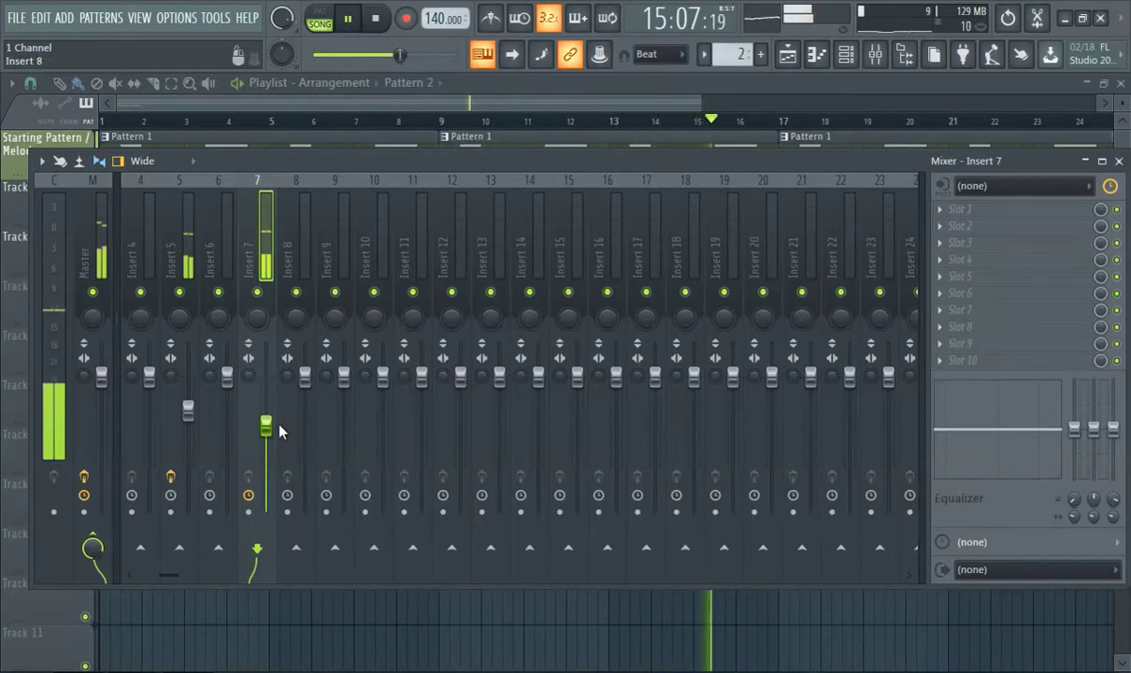
{"action": "left_click_drag", "start_coordinate": [188, 411], "coordinate": [187, 405]}
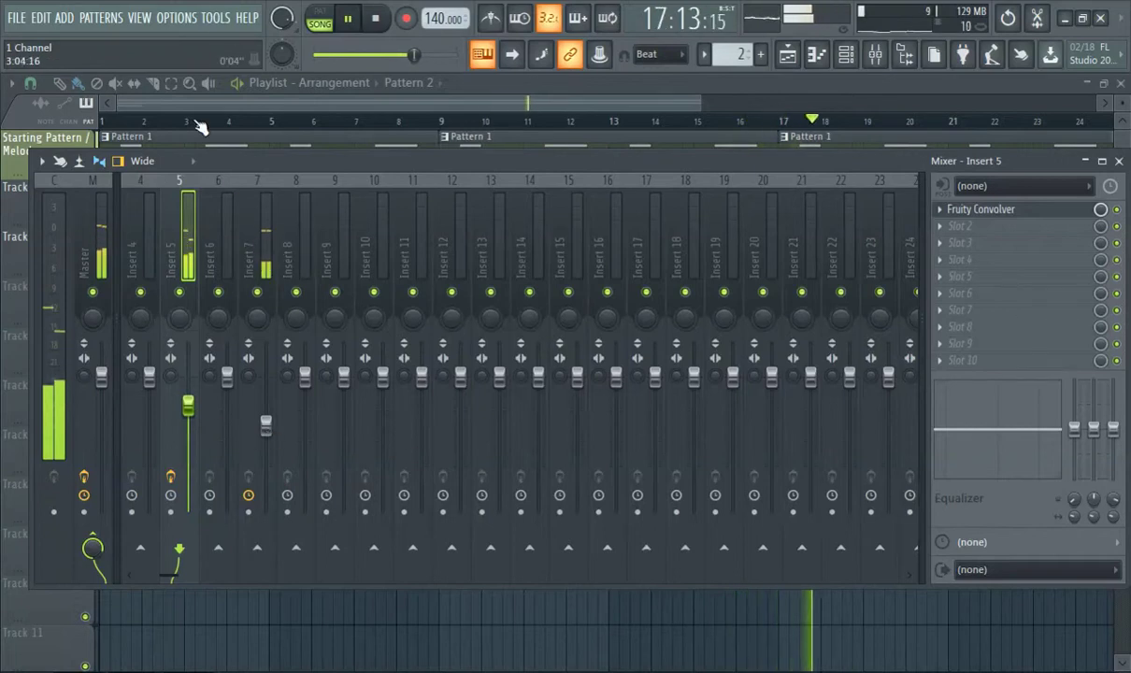
{"action": "key", "text": "F9"}
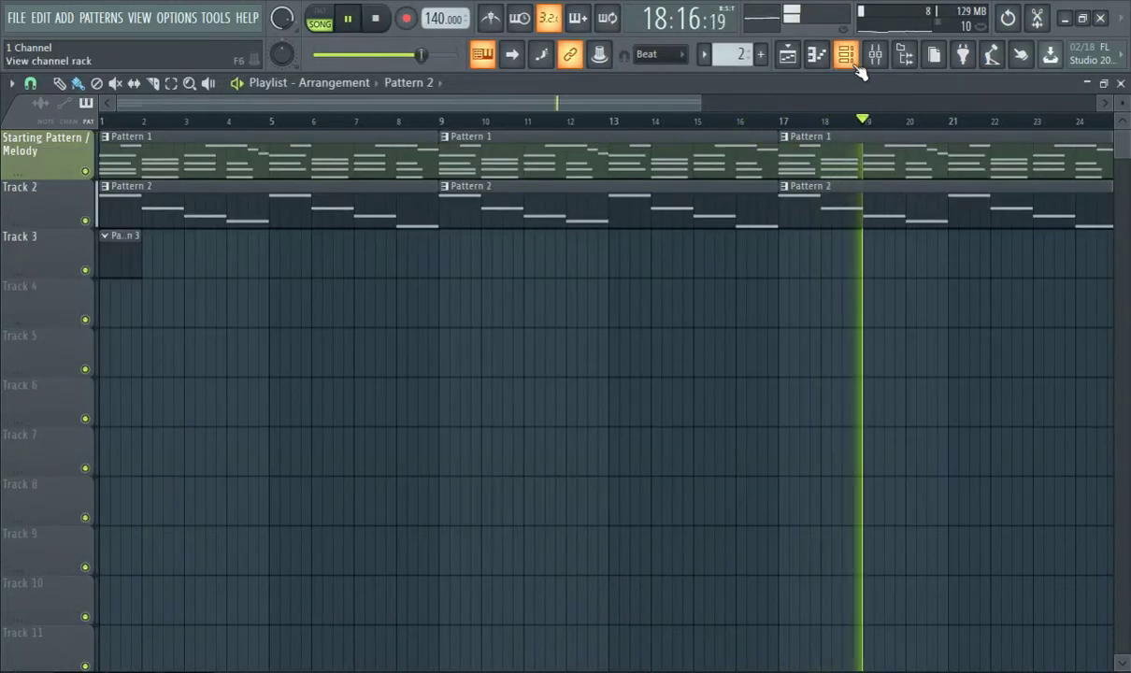
Switch to Pattern 3, collapse the browser's folder structure and expand the DrumKits folder
{"action": "left_click", "coordinate": [761, 54]}
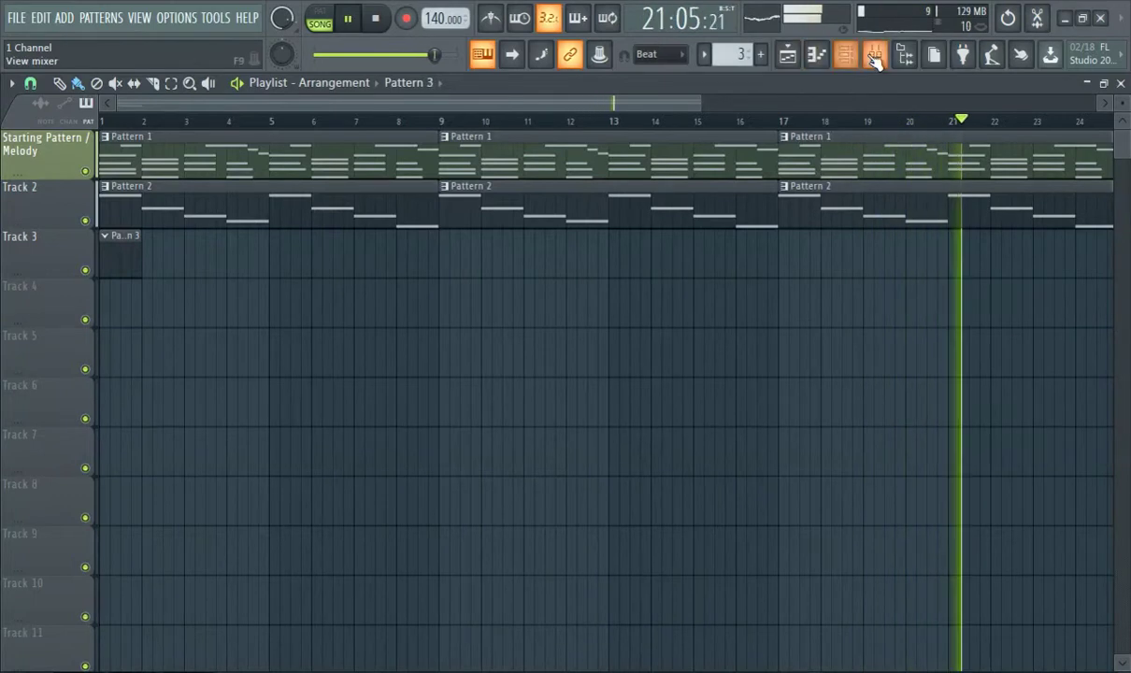
{"action": "left_click", "coordinate": [817, 56]}
{"action": "left_click", "coordinate": [818, 56]}
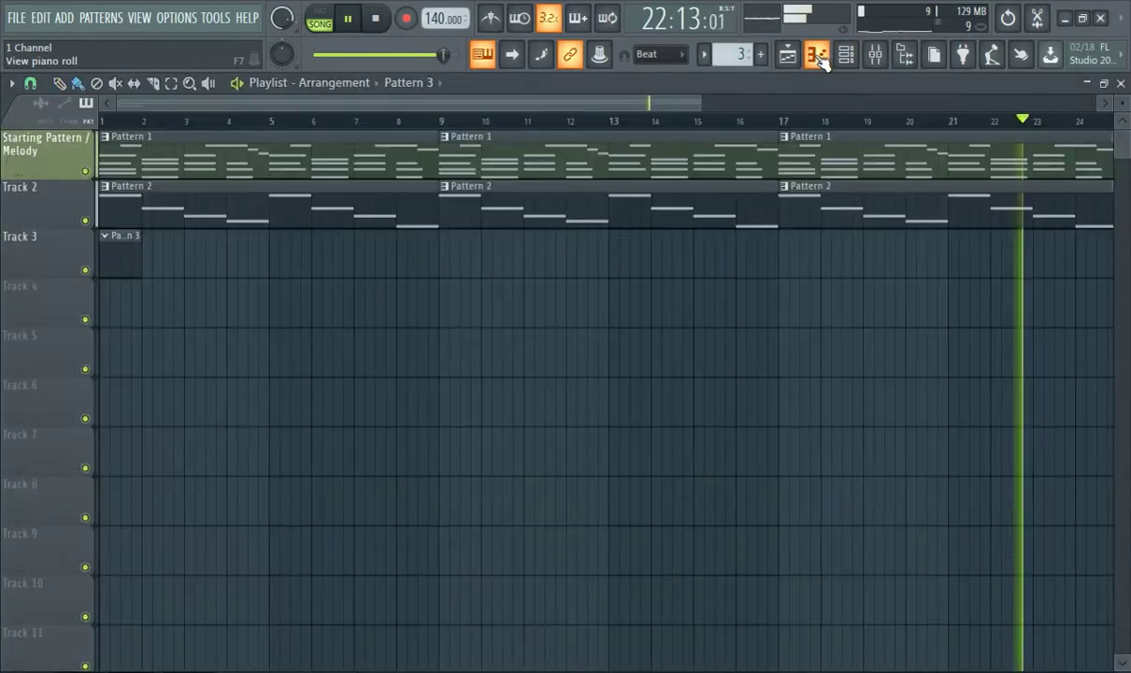
{"action": "left_click", "coordinate": [876, 54]}
{"action": "scroll", "coordinate": [121, 374], "scroll_direction": "up", "scroll_amount": 5}
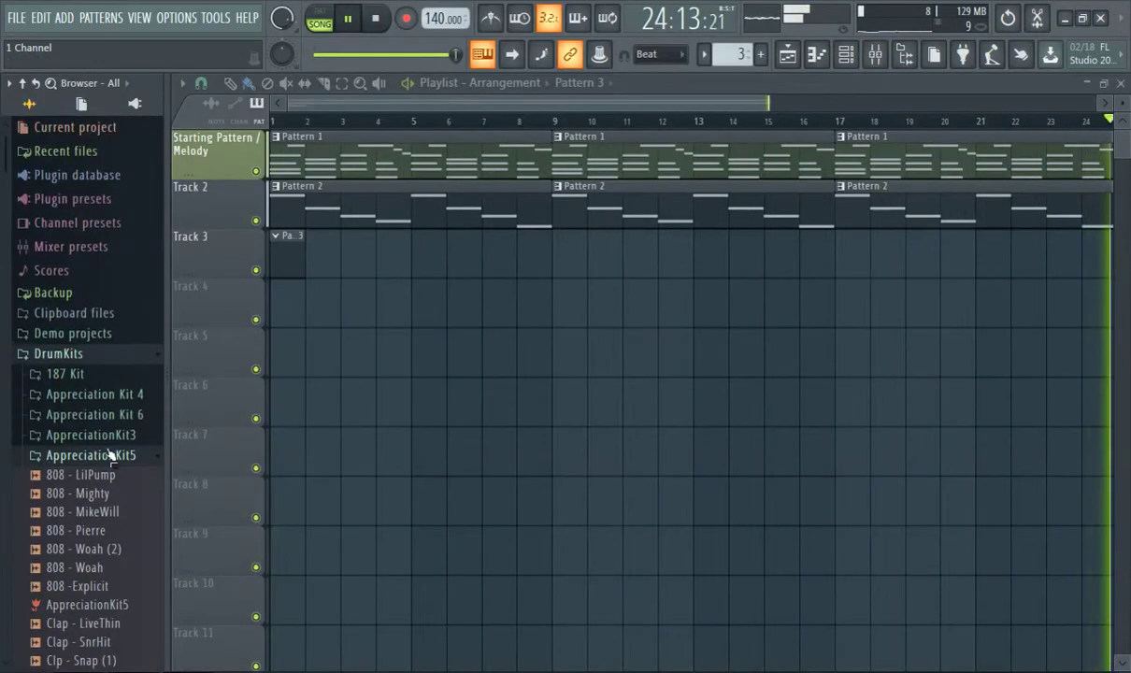
{"action": "left_click", "coordinate": [23, 84]}
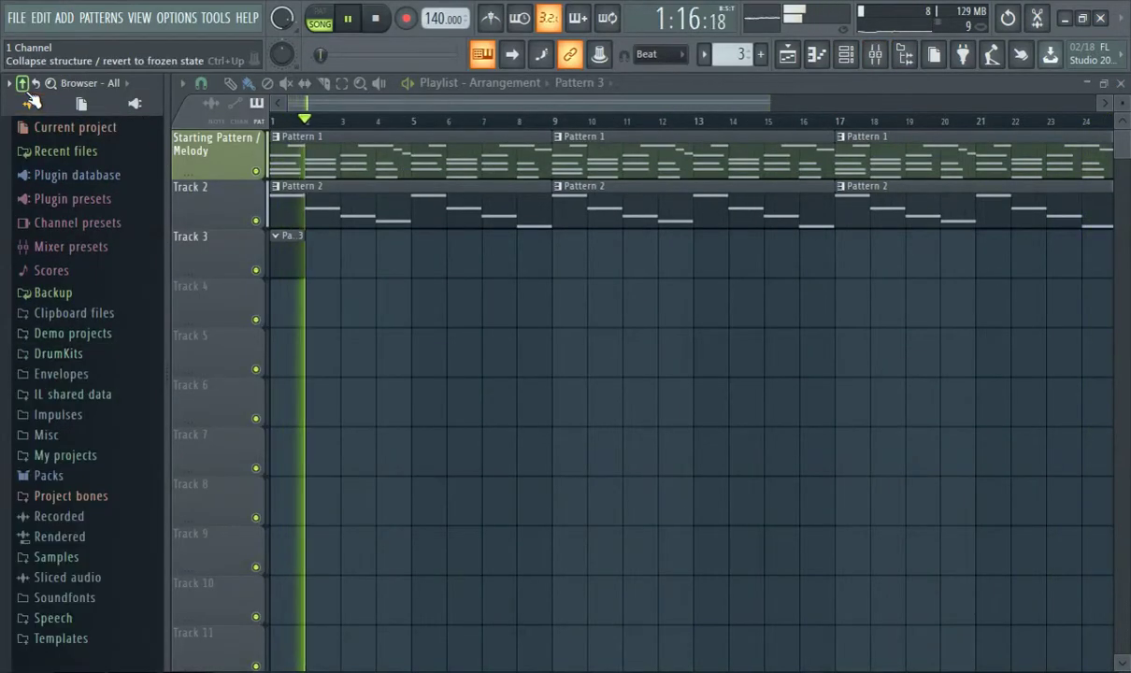
{"action": "left_click", "coordinate": [120, 356]}
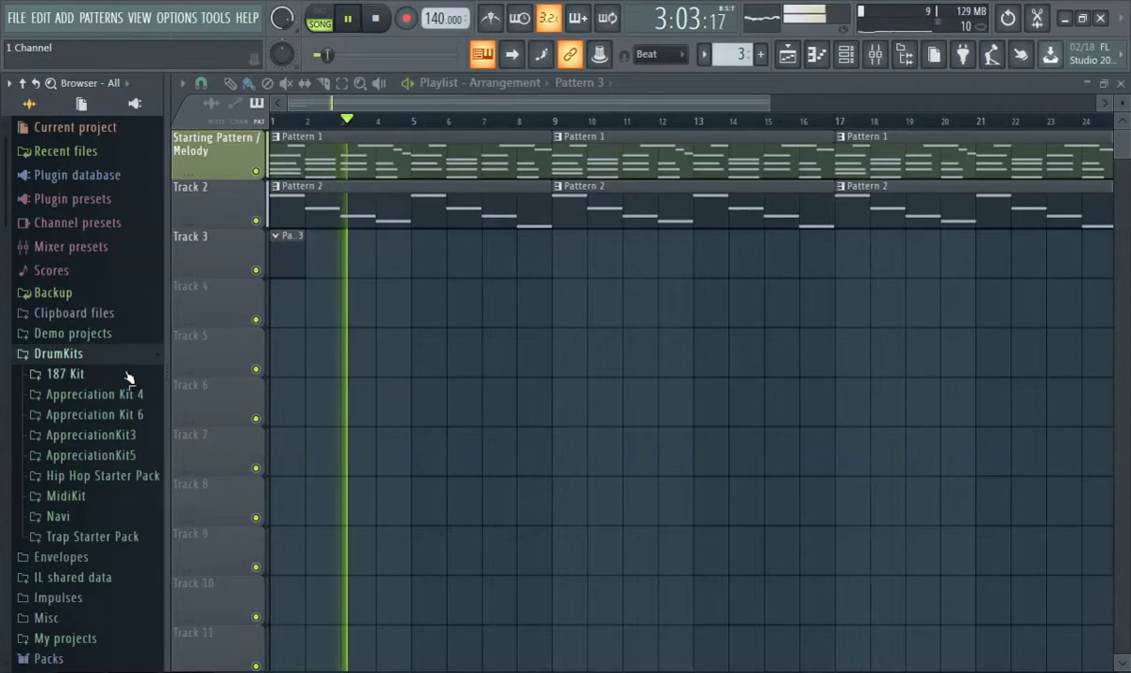
Look into the AppreciationKit5 folder and audition the kick samples in AppreciationKit3's Kicks folder, ending on Kick - Fatty
{"action": "left_click", "coordinate": [106, 455]}
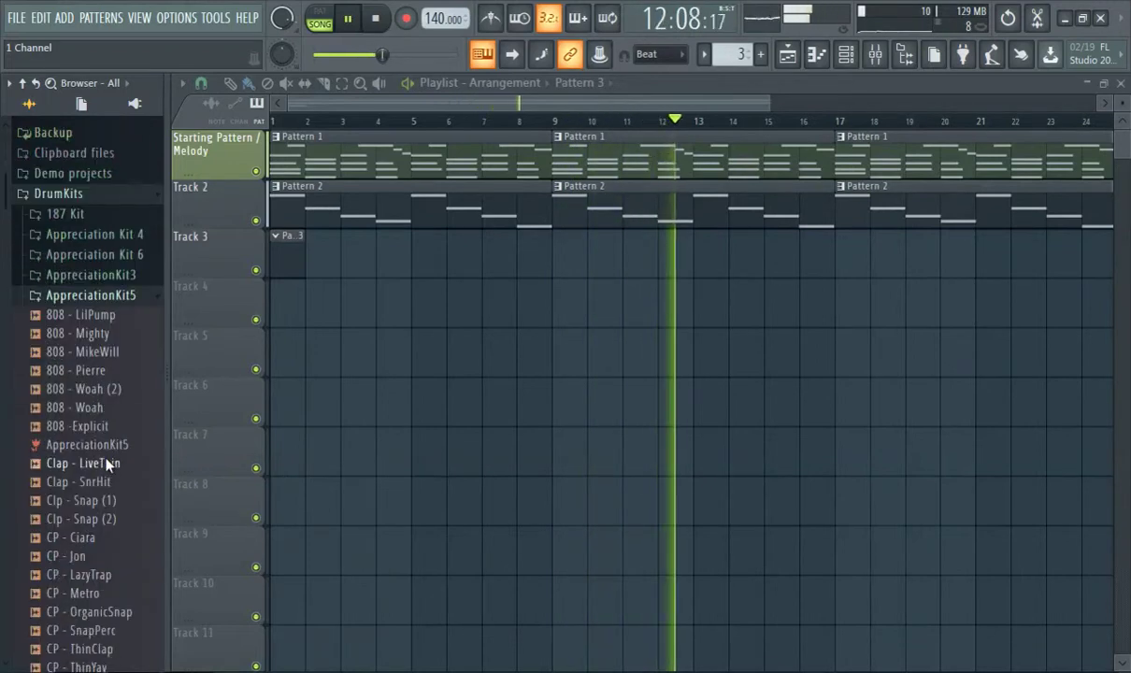
{"action": "left_click", "coordinate": [93, 295]}
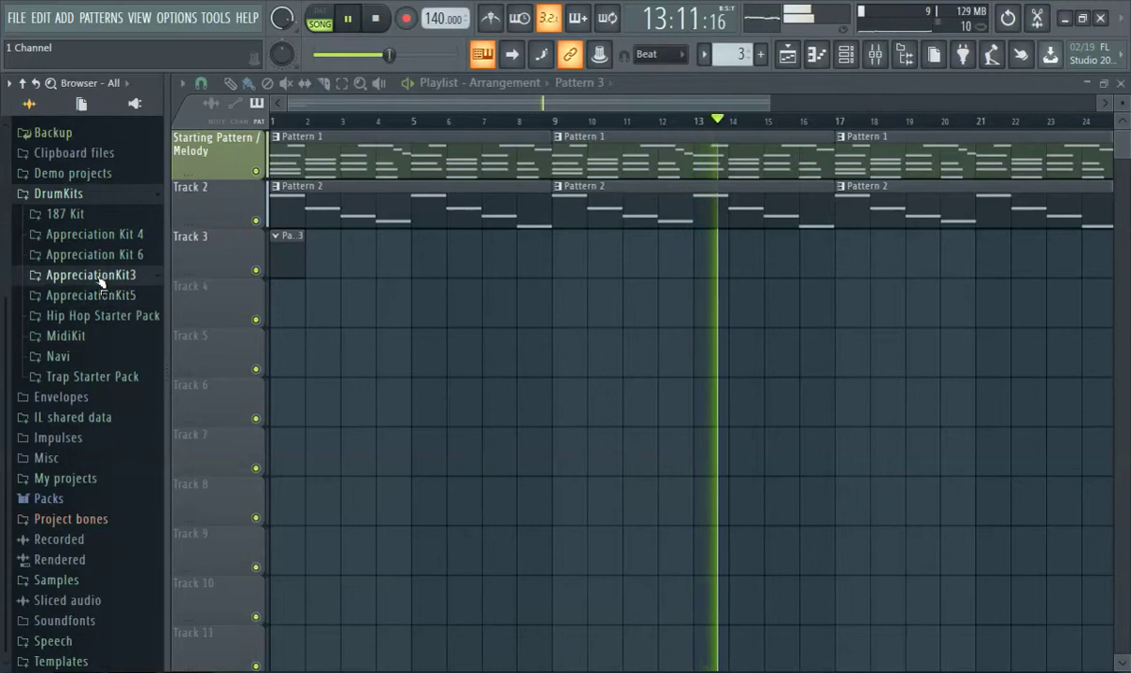
{"action": "left_click", "coordinate": [100, 277]}
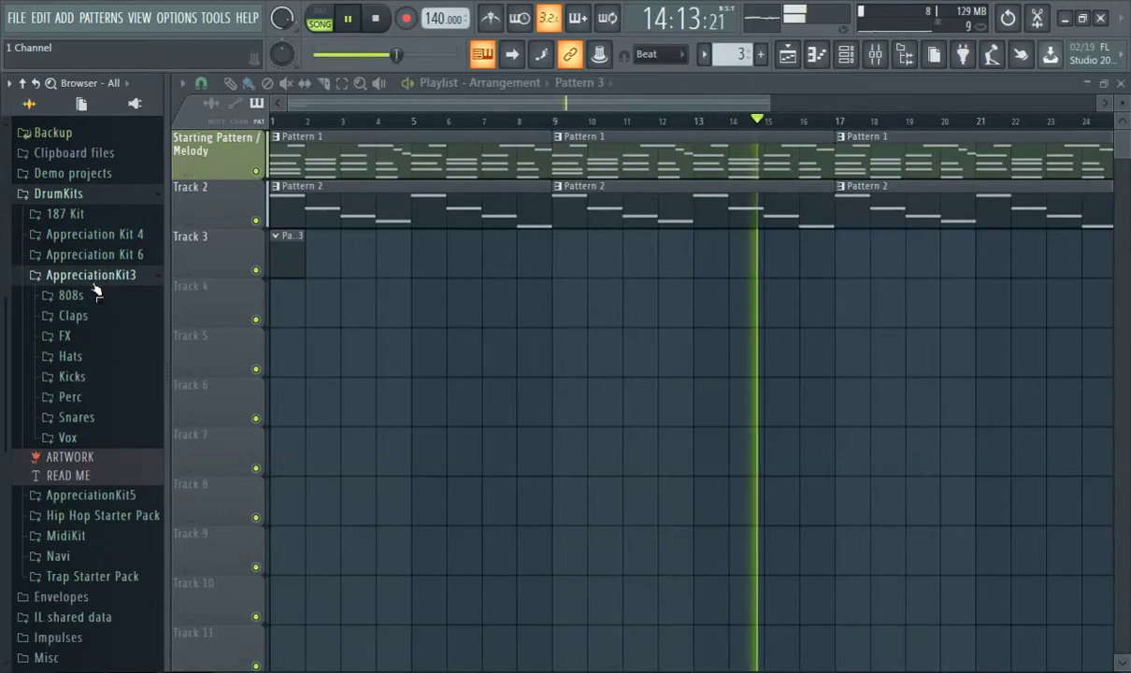
{"action": "left_click", "coordinate": [98, 376]}
{"action": "left_click", "coordinate": [80, 415]}
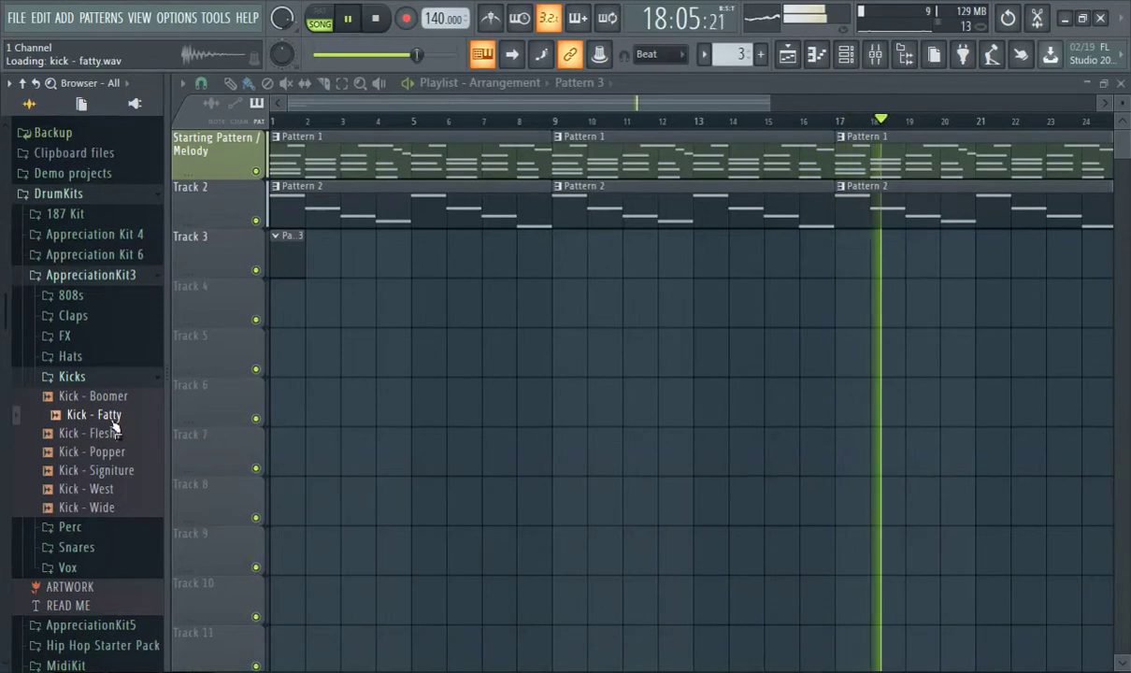
{"action": "left_click", "coordinate": [112, 432]}
{"action": "left_click", "coordinate": [111, 451]}
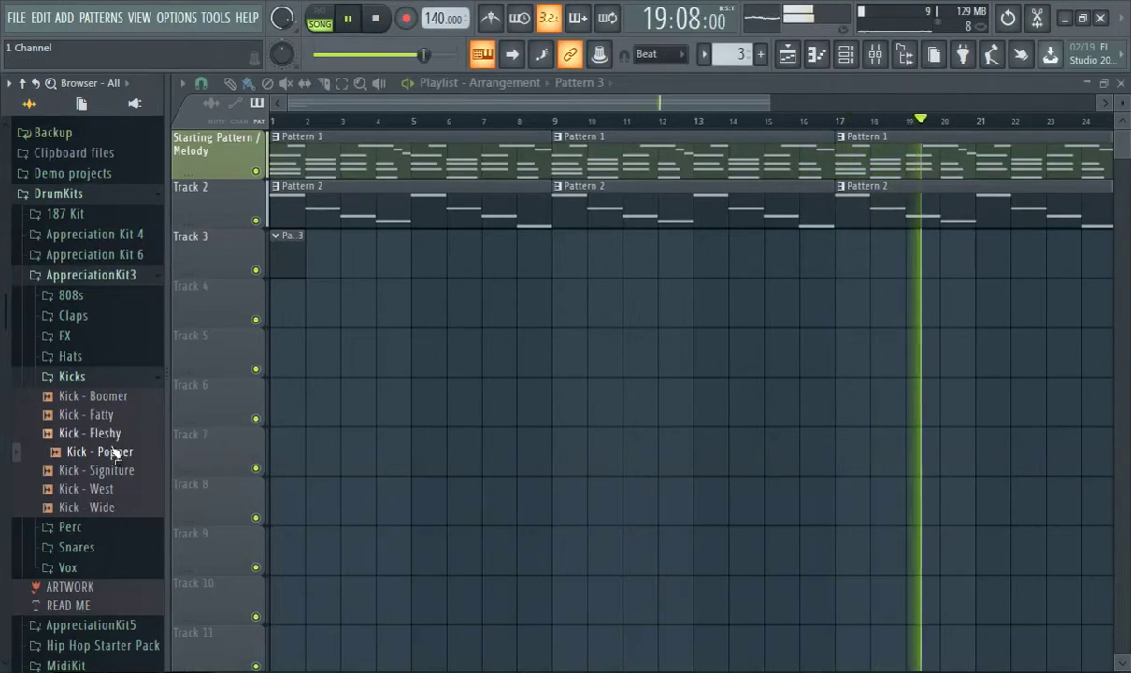
{"action": "left_click", "coordinate": [107, 470]}
{"action": "left_click", "coordinate": [112, 414]}
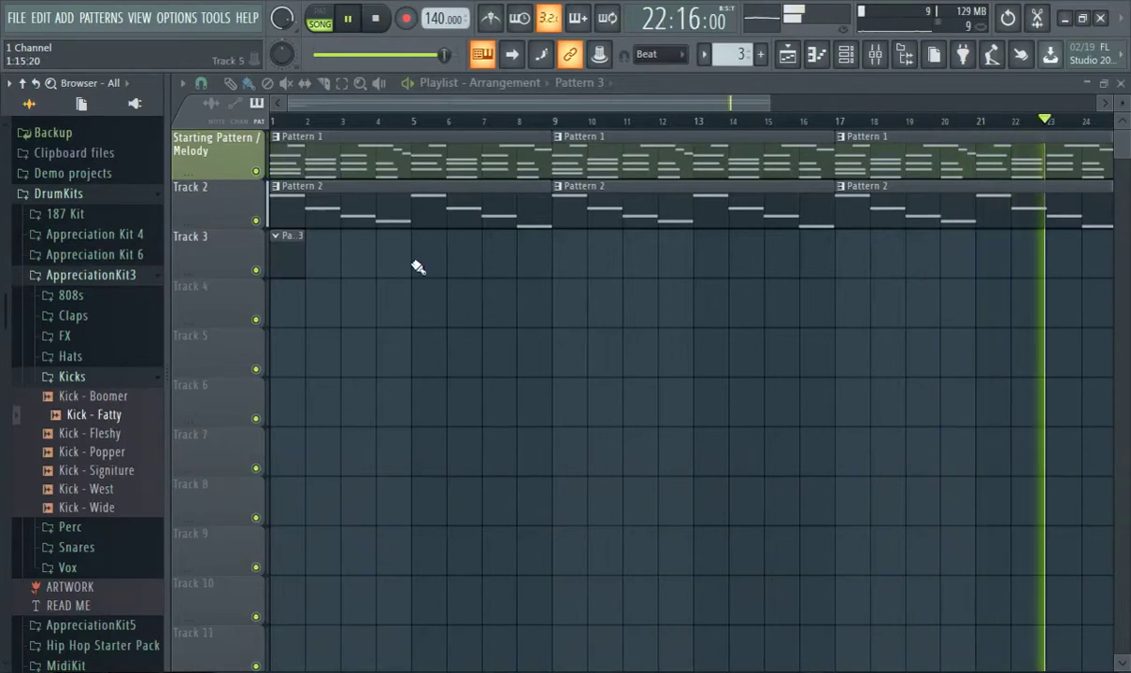
Replace the Kick channel's sample with Kick - Fatty in the channel rack and collapse the AppreciationKit3 folder
{"action": "left_click", "coordinate": [846, 53]}
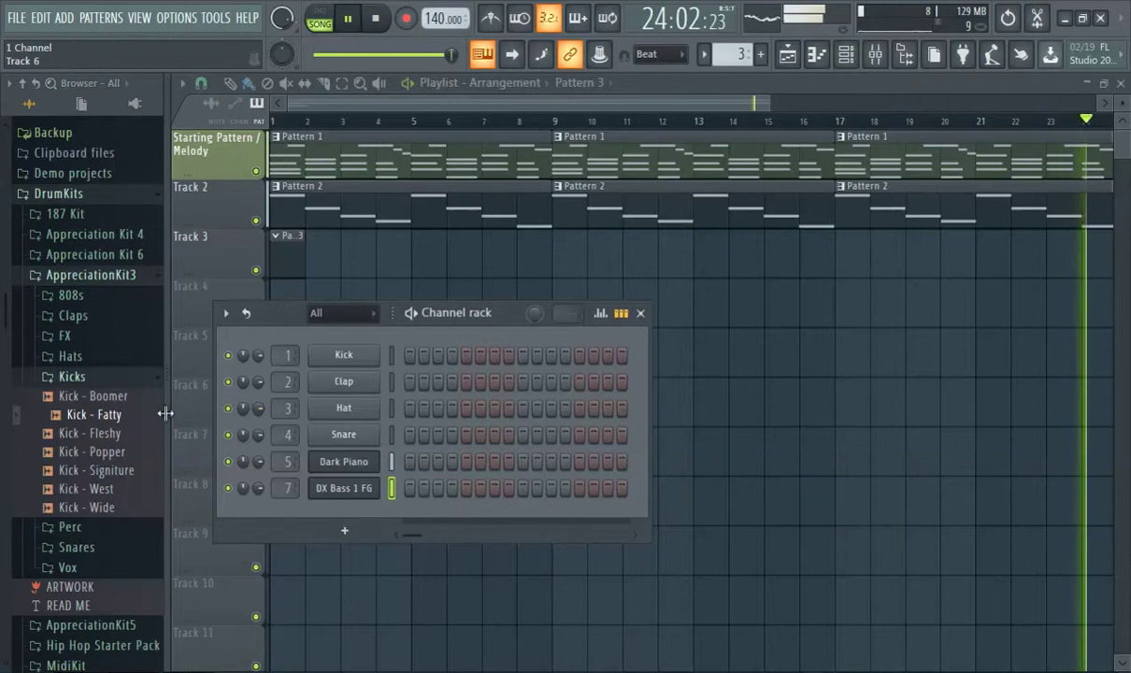
{"action": "left_click_drag", "start_coordinate": [76, 415], "coordinate": [333, 356]}
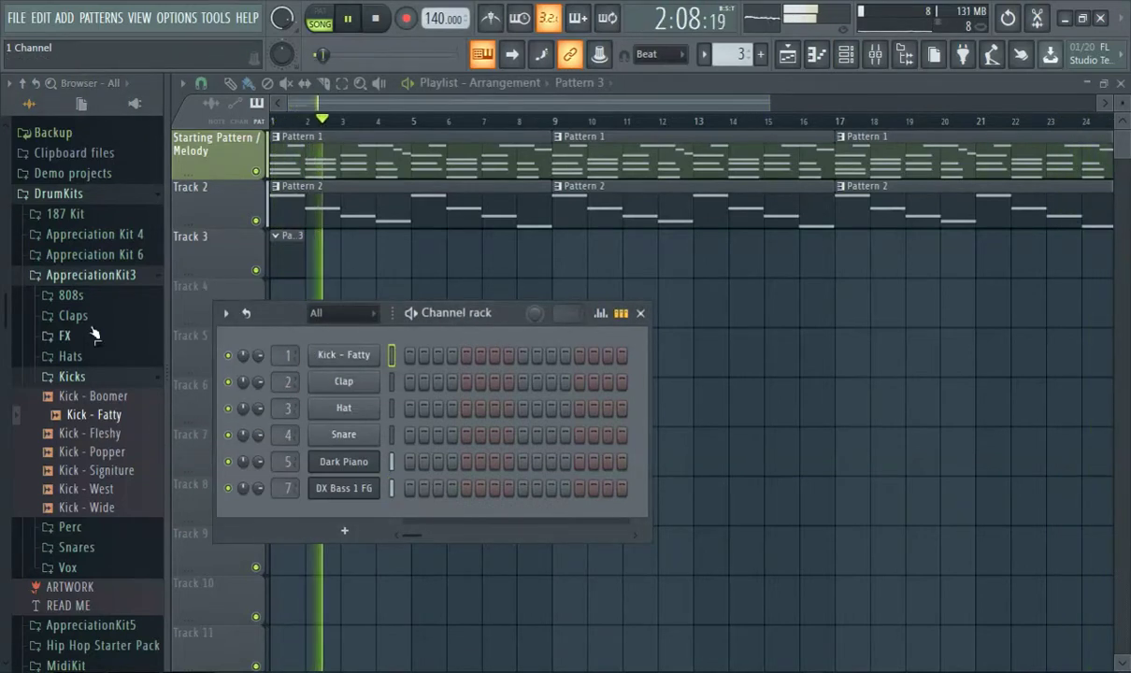
{"action": "left_click", "coordinate": [91, 276]}
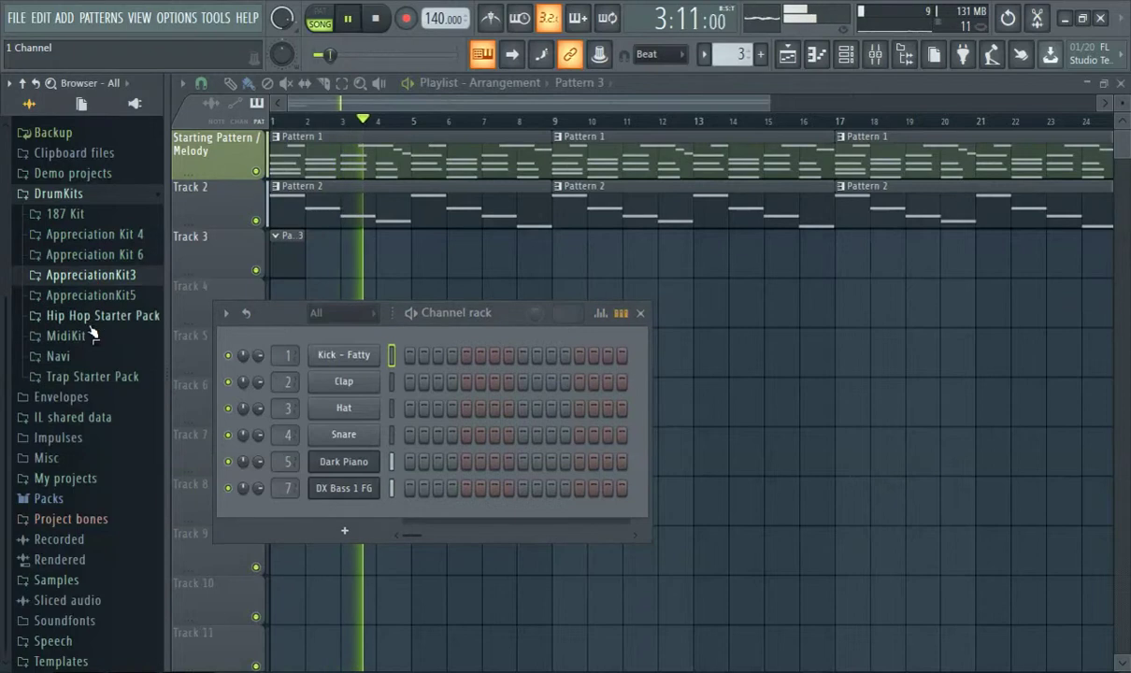
Audition the snare samples in the AppreciationKit5 folder, including SR - Sweesh, SR - Polow and SR - DAX, and collapse the folder
{"action": "left_click", "coordinate": [91, 277]}
{"action": "scroll", "coordinate": [106, 313], "scroll_direction": "down", "scroll_amount": 15}
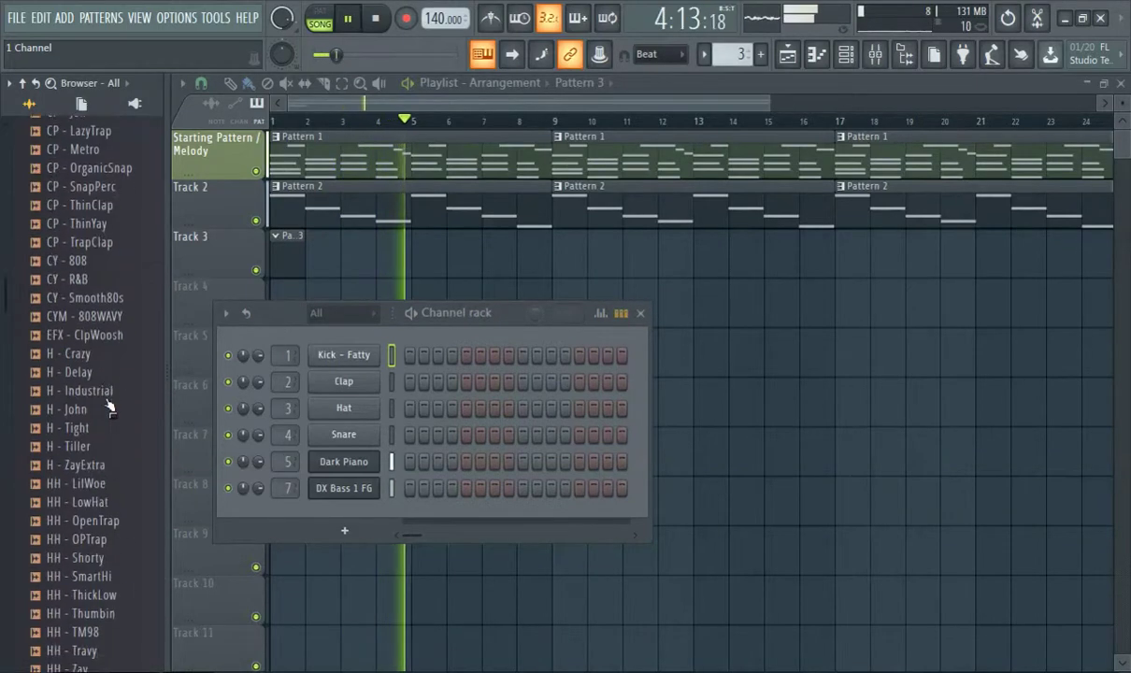
{"action": "scroll", "coordinate": [86, 441], "scroll_direction": "down", "scroll_amount": 15}
{"action": "left_click", "coordinate": [106, 389]}
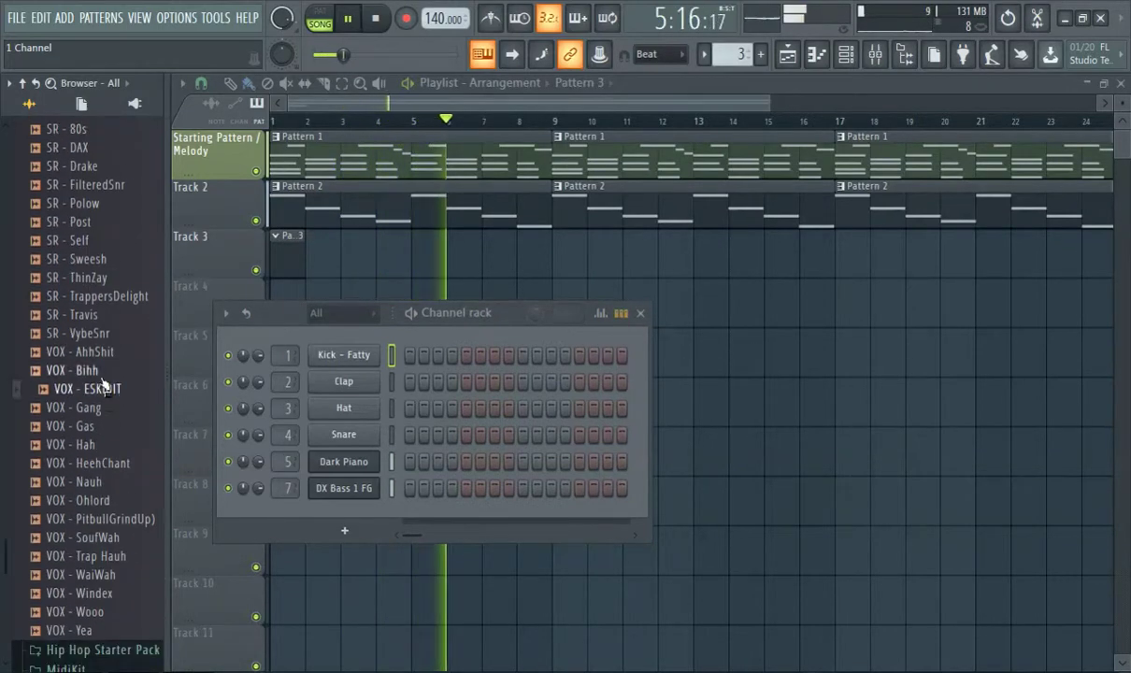
{"action": "left_click", "coordinate": [83, 278]}
{"action": "left_click", "coordinate": [86, 259]}
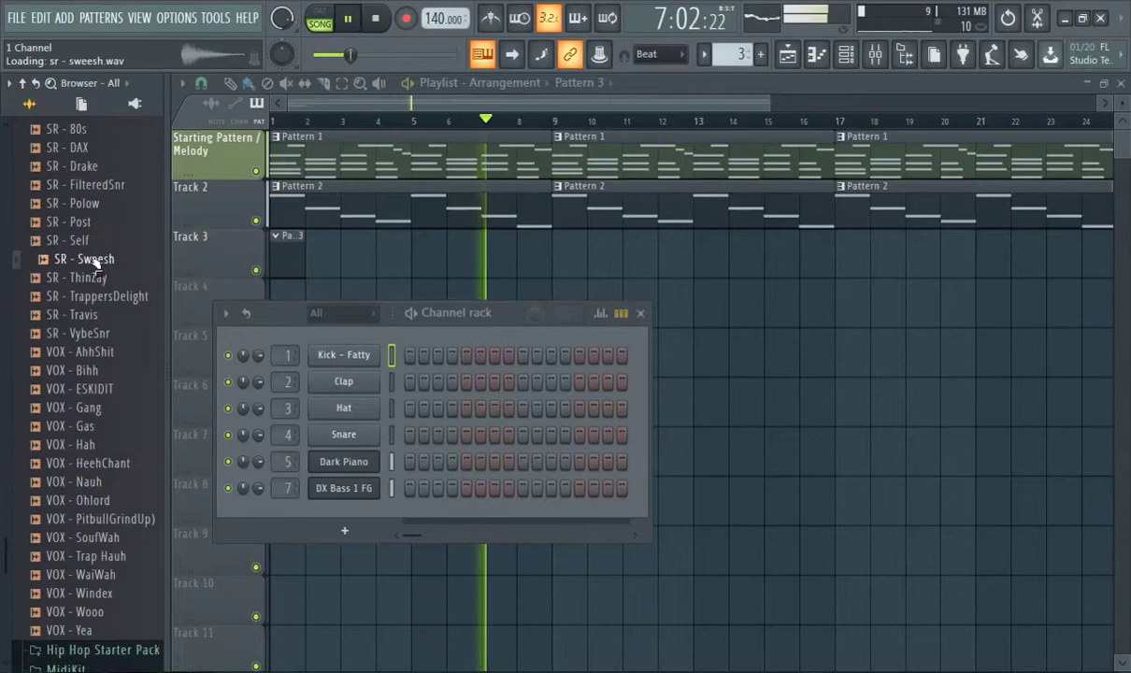
{"action": "scroll", "coordinate": [97, 363], "scroll_direction": "up", "scroll_amount": 2}
{"action": "left_click", "coordinate": [108, 333]}
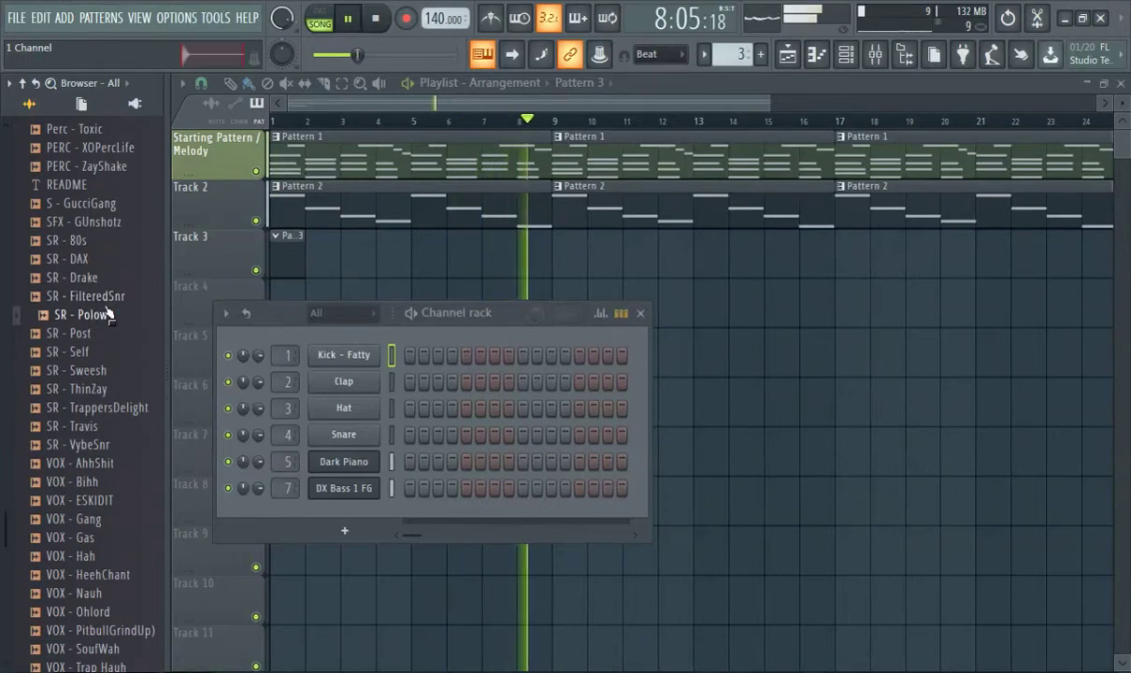
{"action": "left_click", "coordinate": [103, 280]}
{"action": "left_click", "coordinate": [94, 262]}
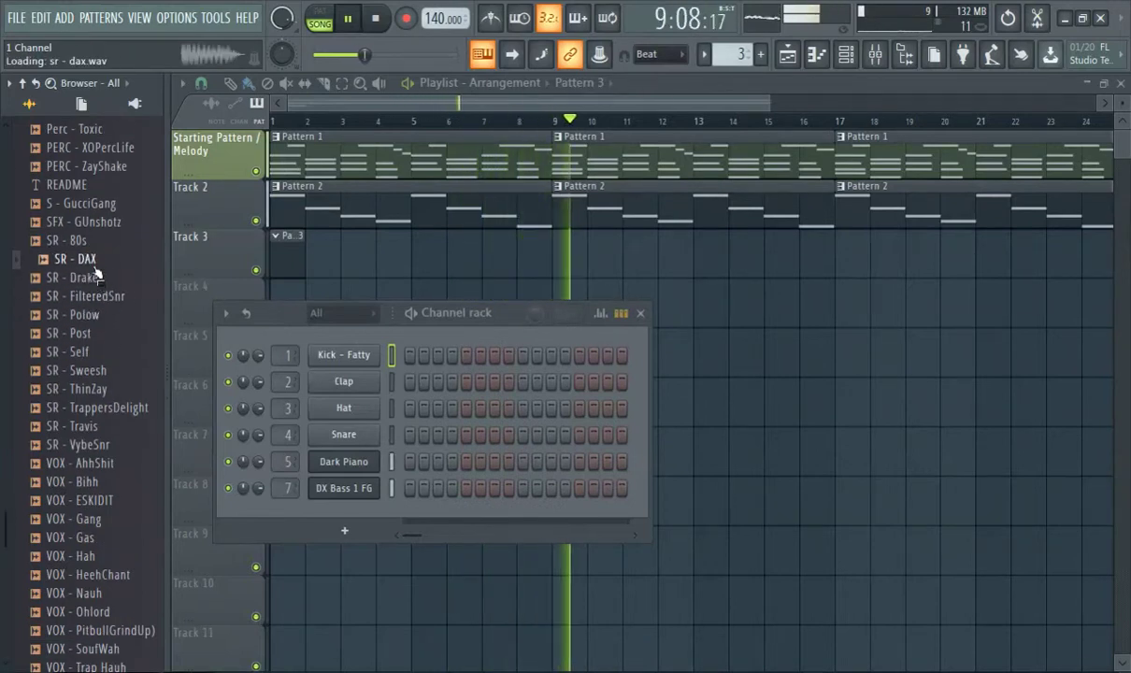
{"action": "scroll", "coordinate": [94, 290], "scroll_direction": "up", "scroll_amount": 2}
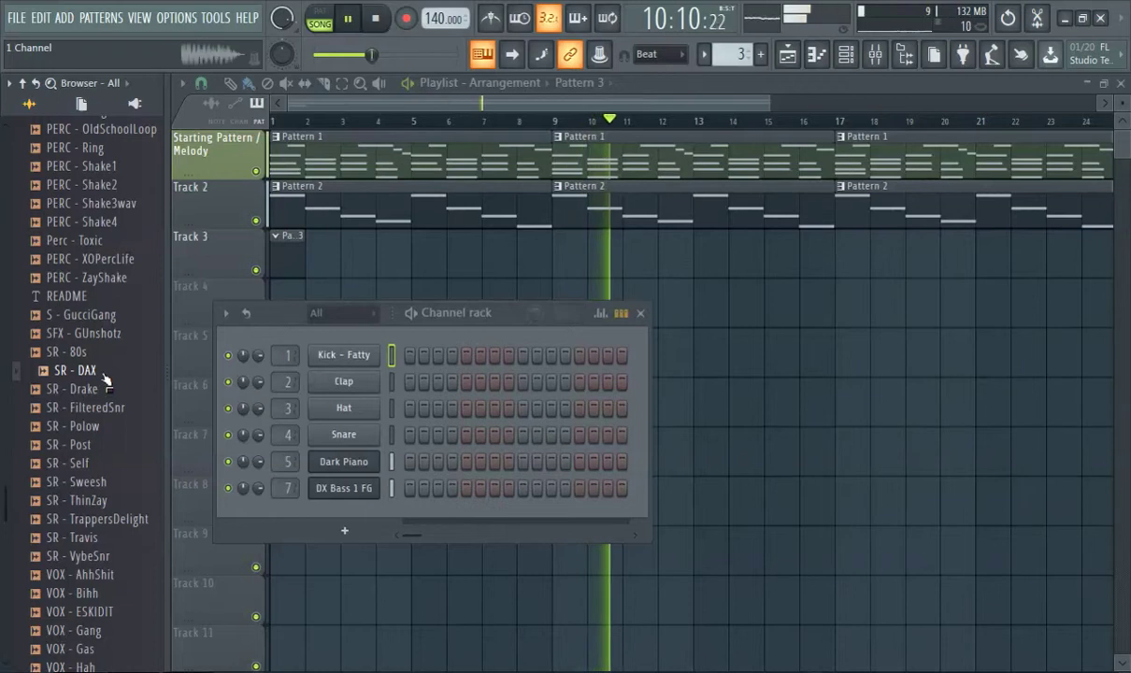
{"action": "scroll", "coordinate": [105, 379], "scroll_direction": "up", "scroll_amount": 15}
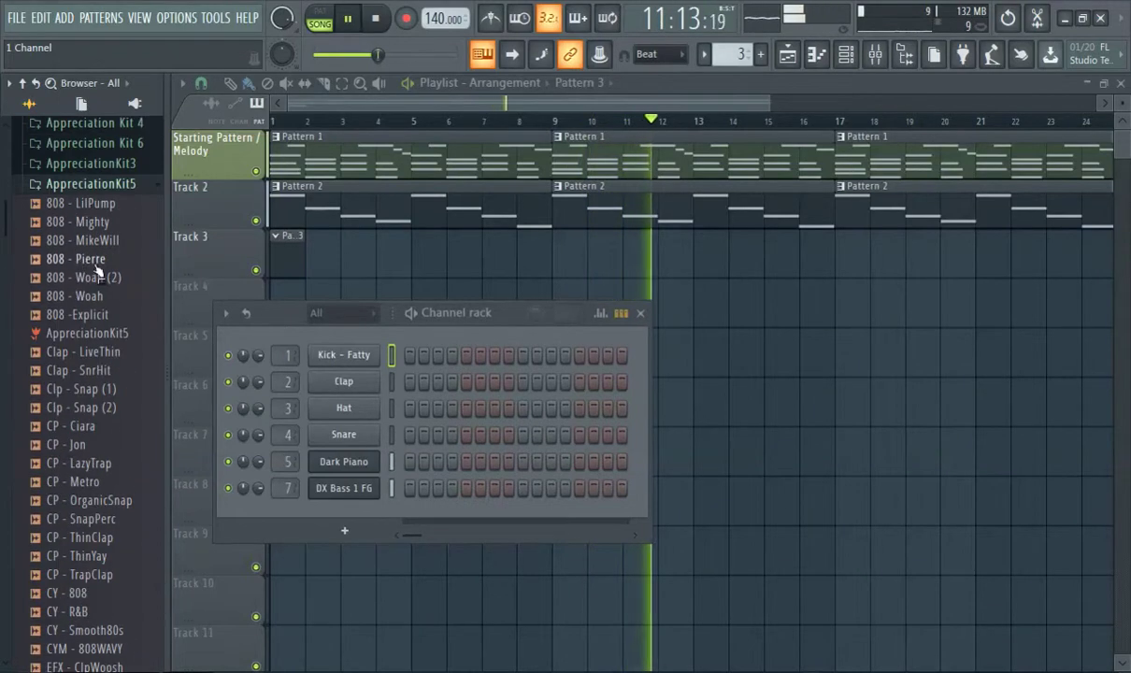
{"action": "left_click", "coordinate": [98, 185]}
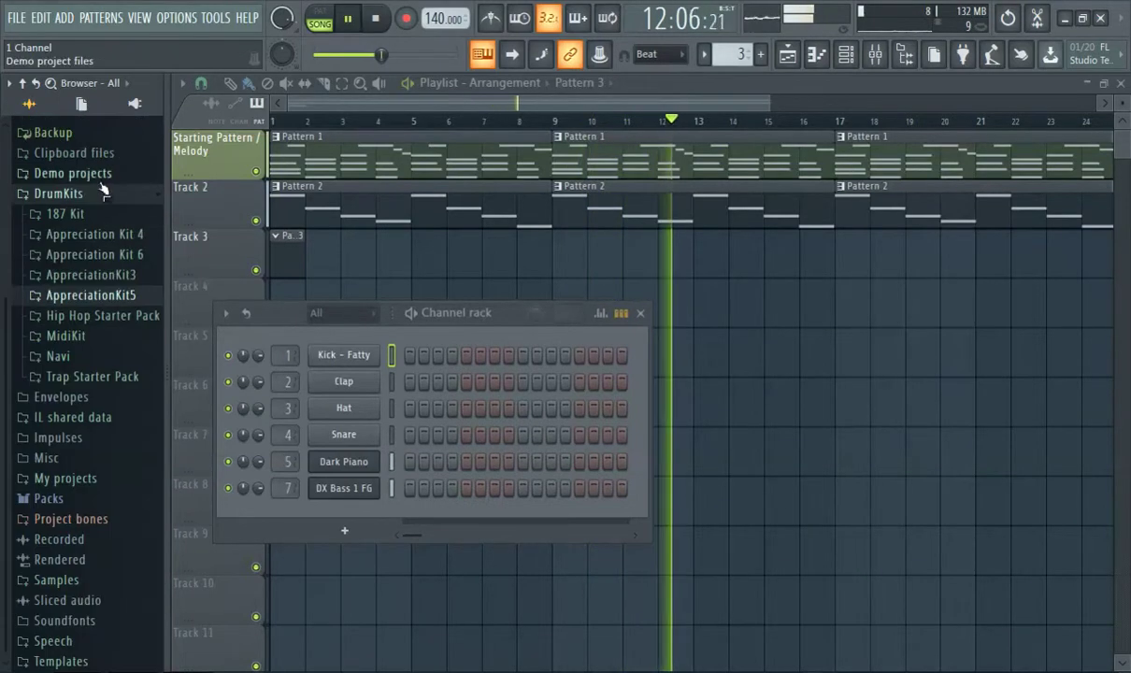
Replace the Clap channel's sample with vybe - CorruptSnr from Appreciation Kit 4's Snares folder and collapse that folder
{"action": "left_click", "coordinate": [101, 236]}
{"action": "left_click", "coordinate": [89, 394]}
{"action": "left_click", "coordinate": [141, 439]}
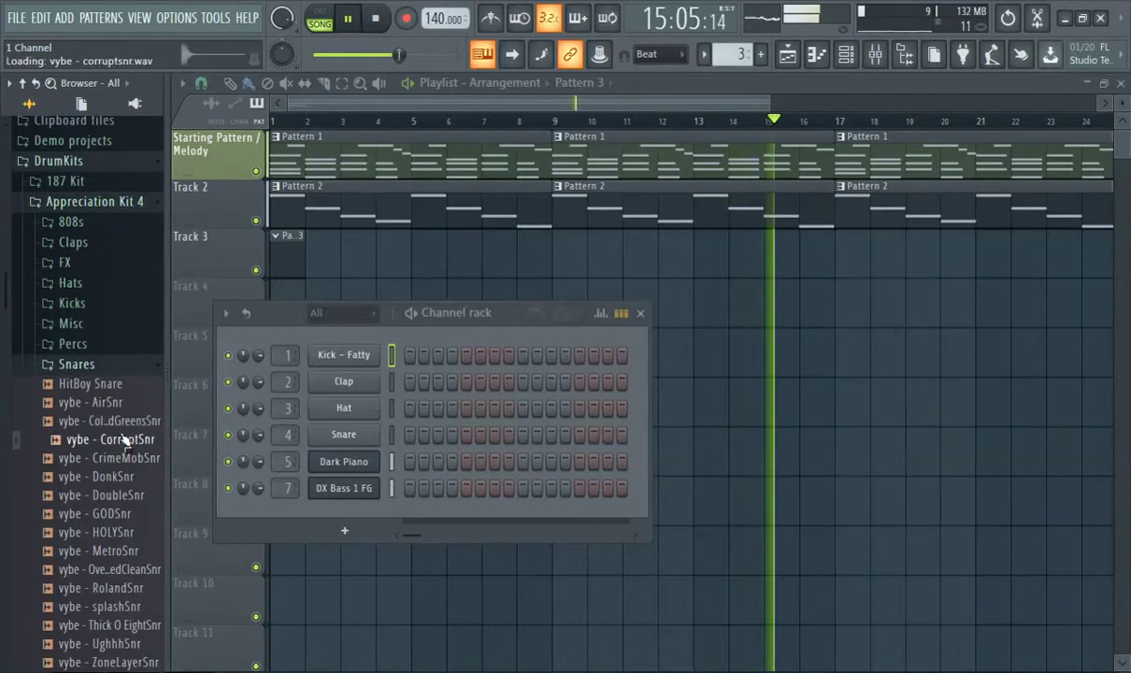
{"action": "left_click_drag", "start_coordinate": [126, 328], "coordinate": [344, 381]}
{"action": "left_click", "coordinate": [117, 513]}
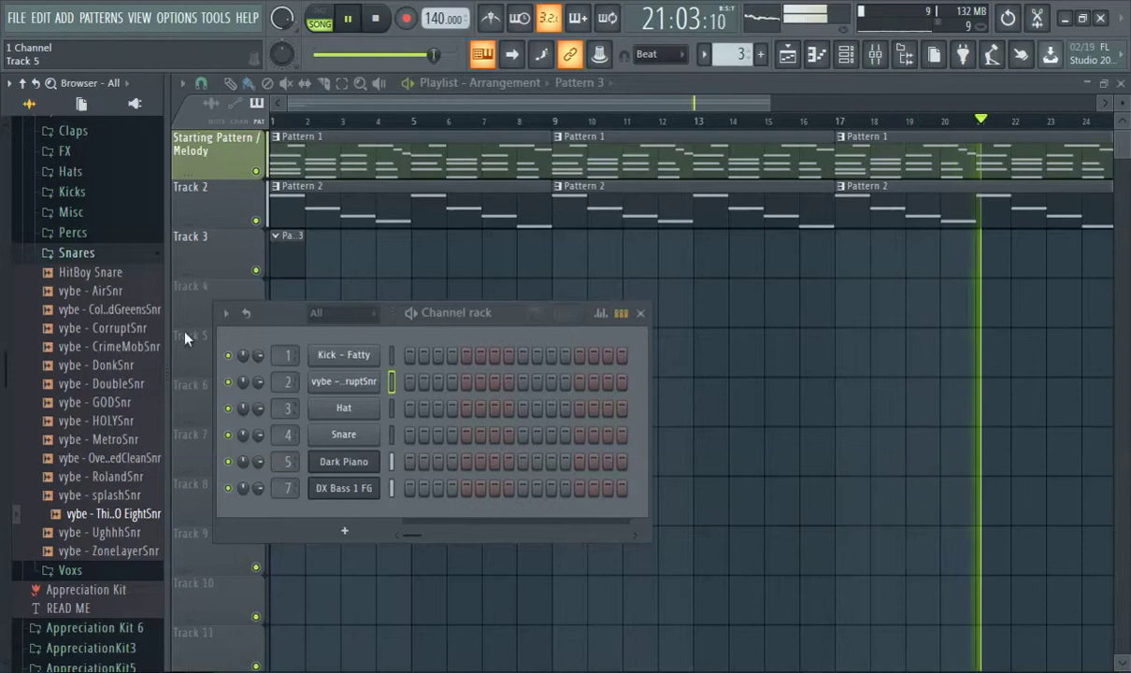
{"action": "left_click", "coordinate": [130, 251]}
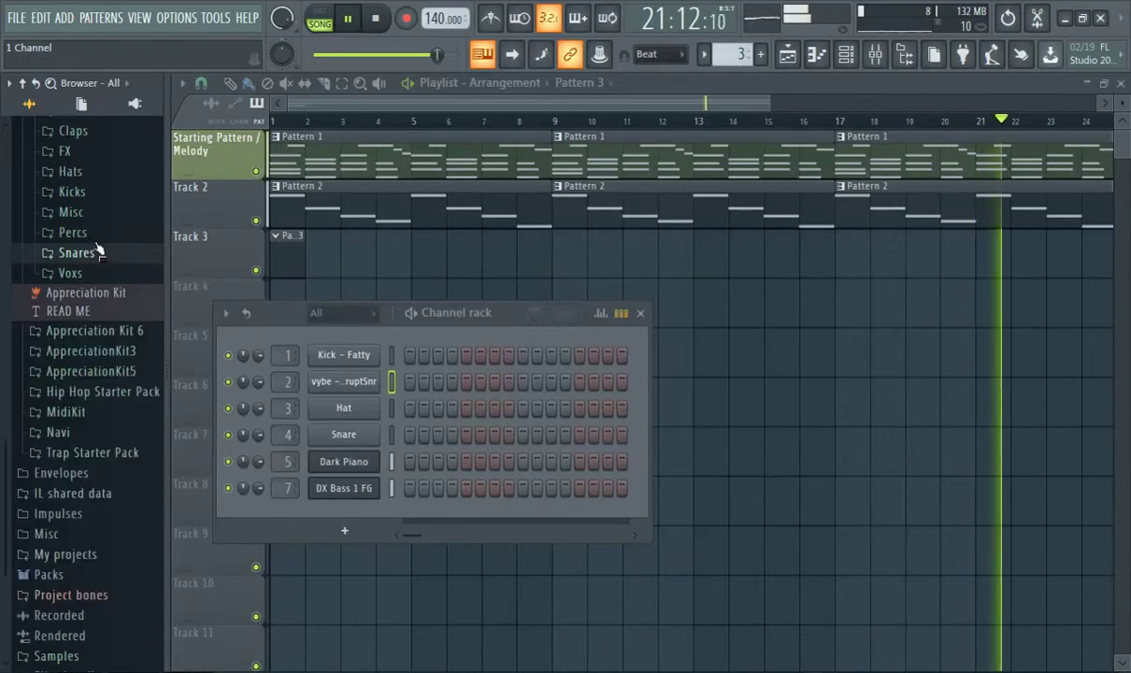
Audition the samples in Appreciation Kit 4's Hats folder and replace the Hat channel's sample with vybe - smuckerz
{"action": "left_click", "coordinate": [83, 173]}
{"action": "left_click", "coordinate": [93, 209]}
{"action": "left_click", "coordinate": [105, 246]}
{"action": "left_click", "coordinate": [112, 283]}
{"action": "left_click", "coordinate": [107, 265]}
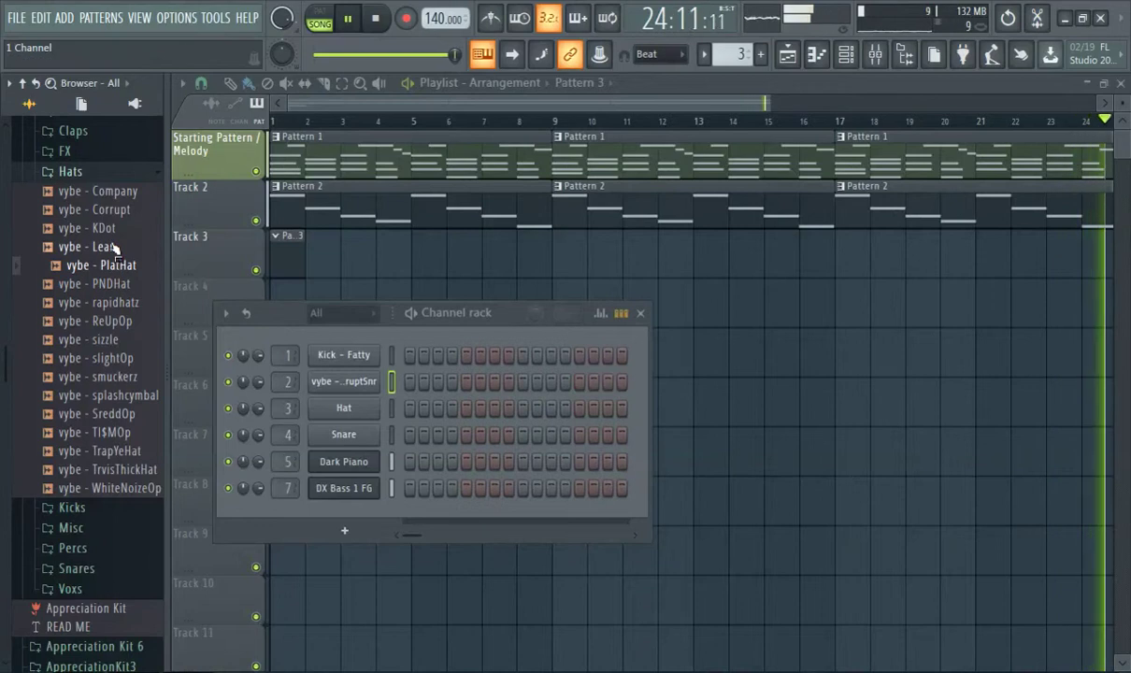
{"action": "left_click", "coordinate": [114, 246]}
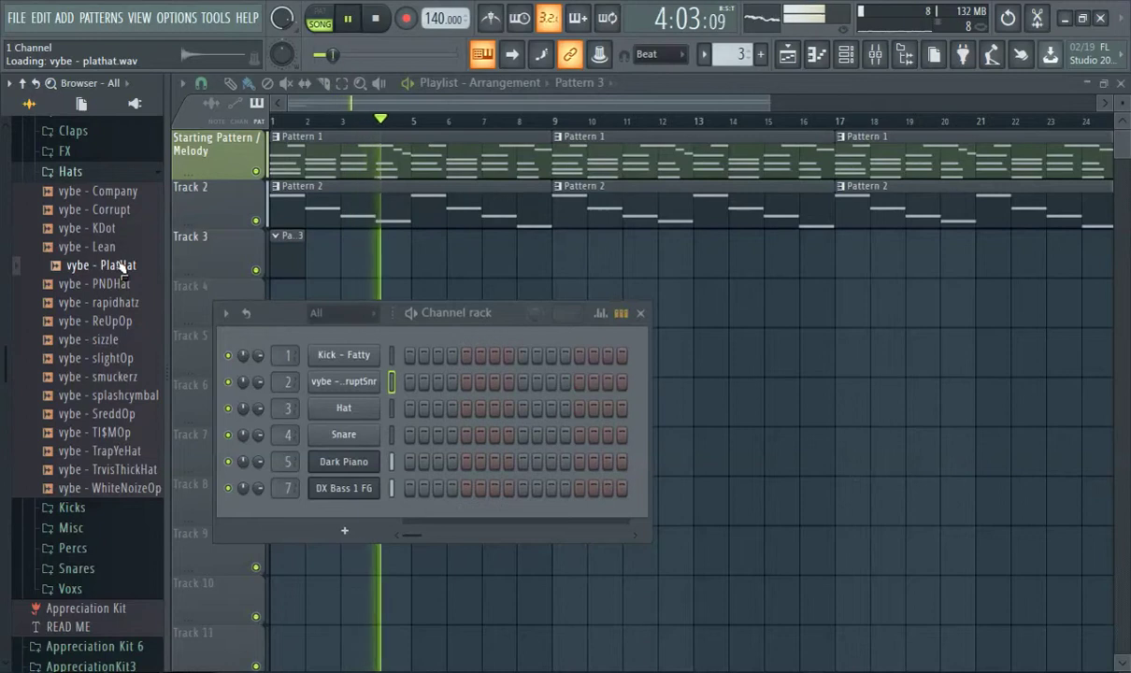
{"action": "left_click", "coordinate": [122, 321]}
{"action": "left_click", "coordinate": [113, 340]}
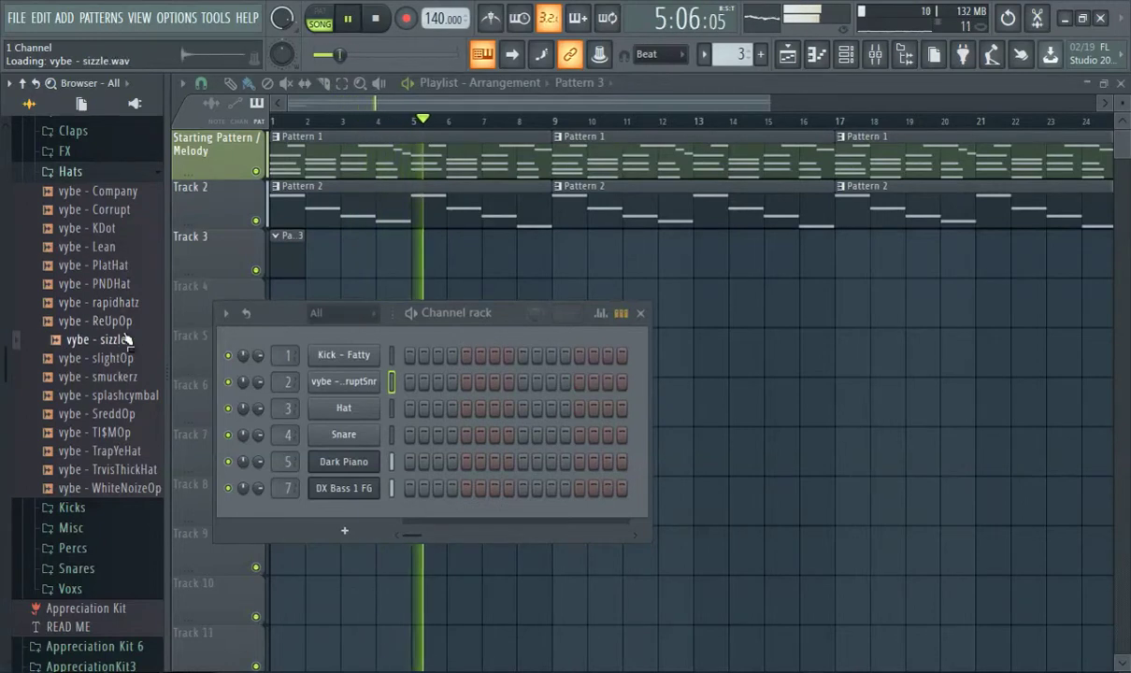
{"action": "left_click", "coordinate": [130, 347]}
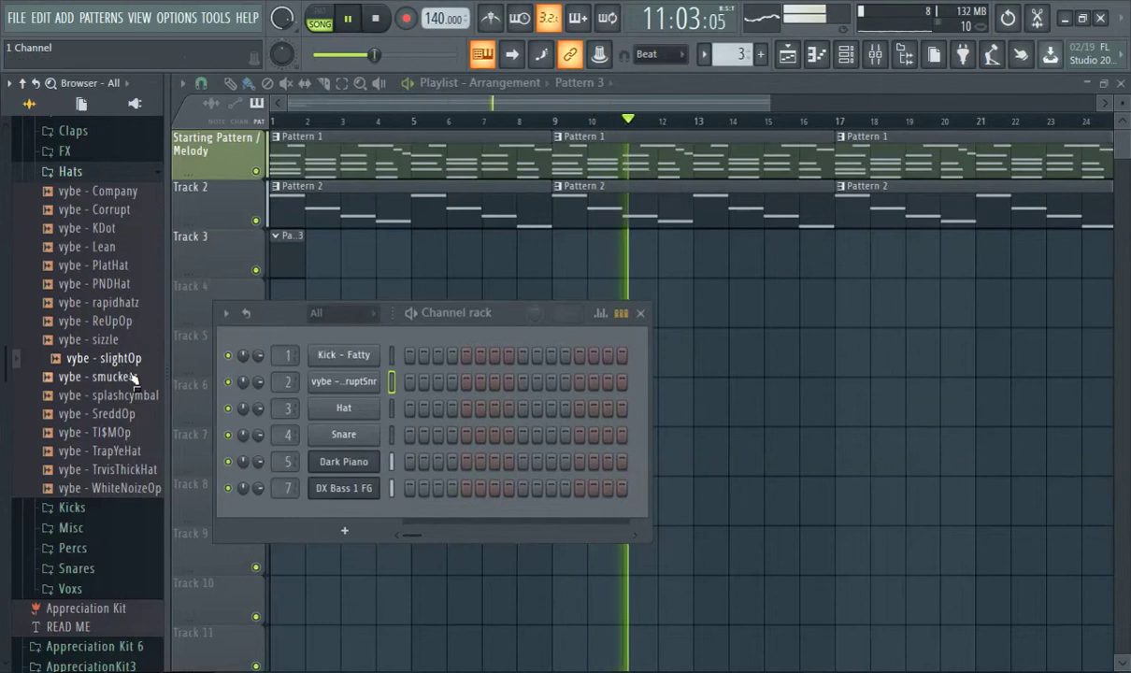
{"action": "left_click", "coordinate": [134, 376]}
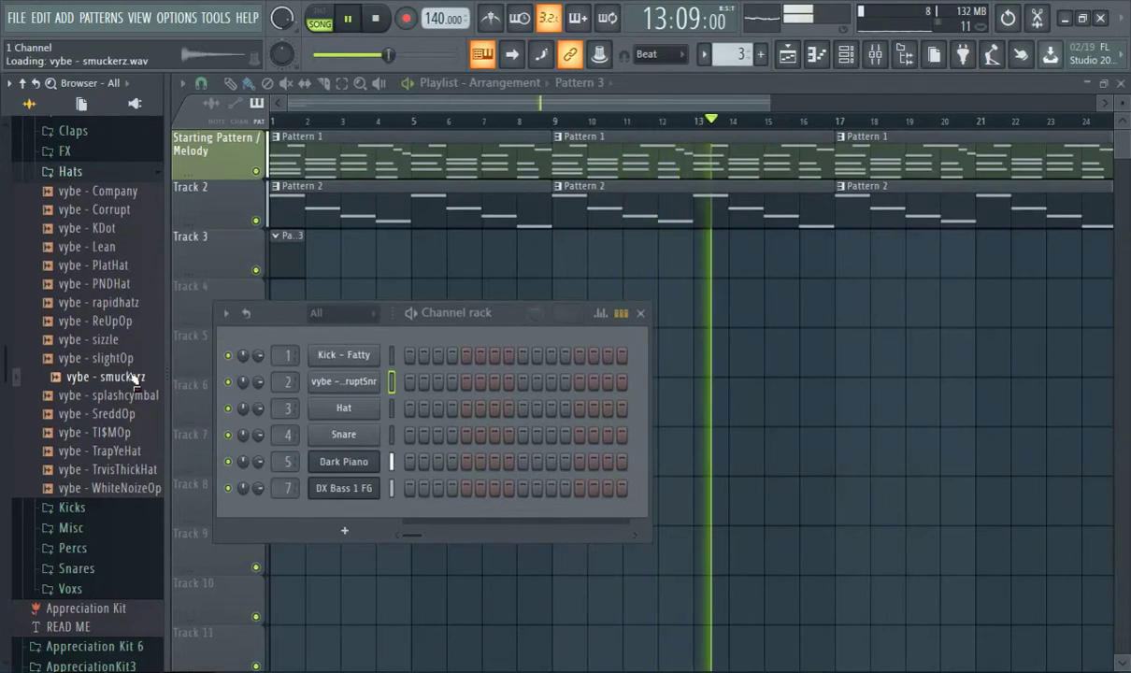
{"action": "left_click_drag", "start_coordinate": [134, 377], "coordinate": [362, 423]}
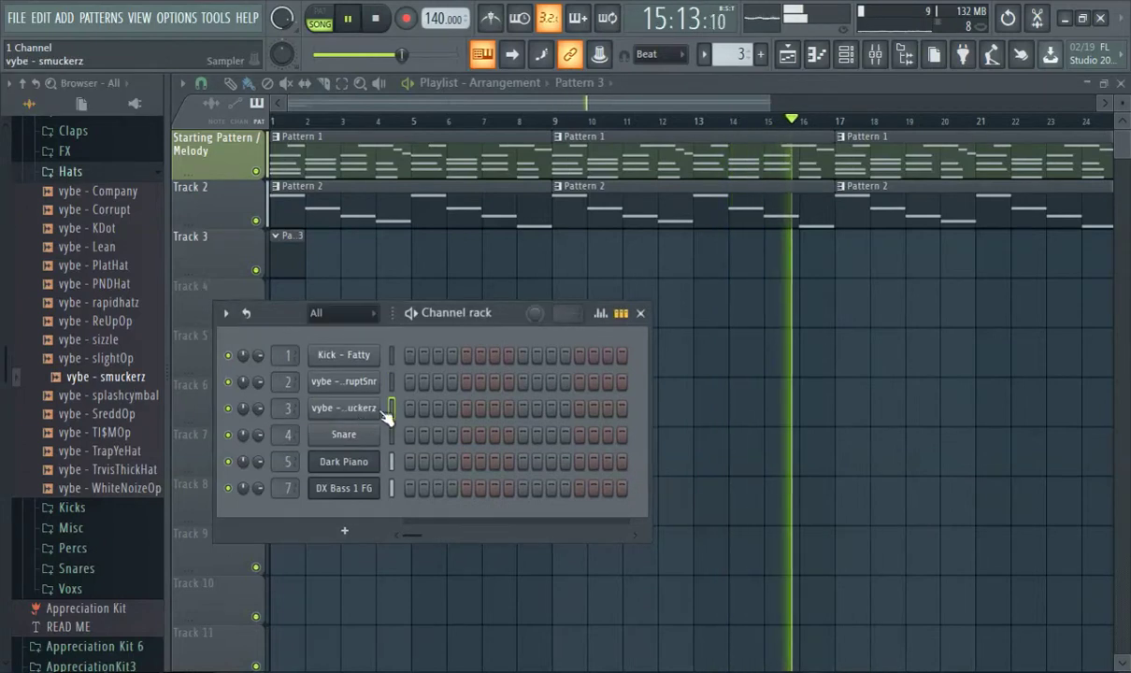
Widen the channel rack and fill the vybe - smuckerz channel each 8 steps across three bars of Pattern 3
{"action": "left_click_drag", "start_coordinate": [705, 411], "coordinate": [1101, 416]}
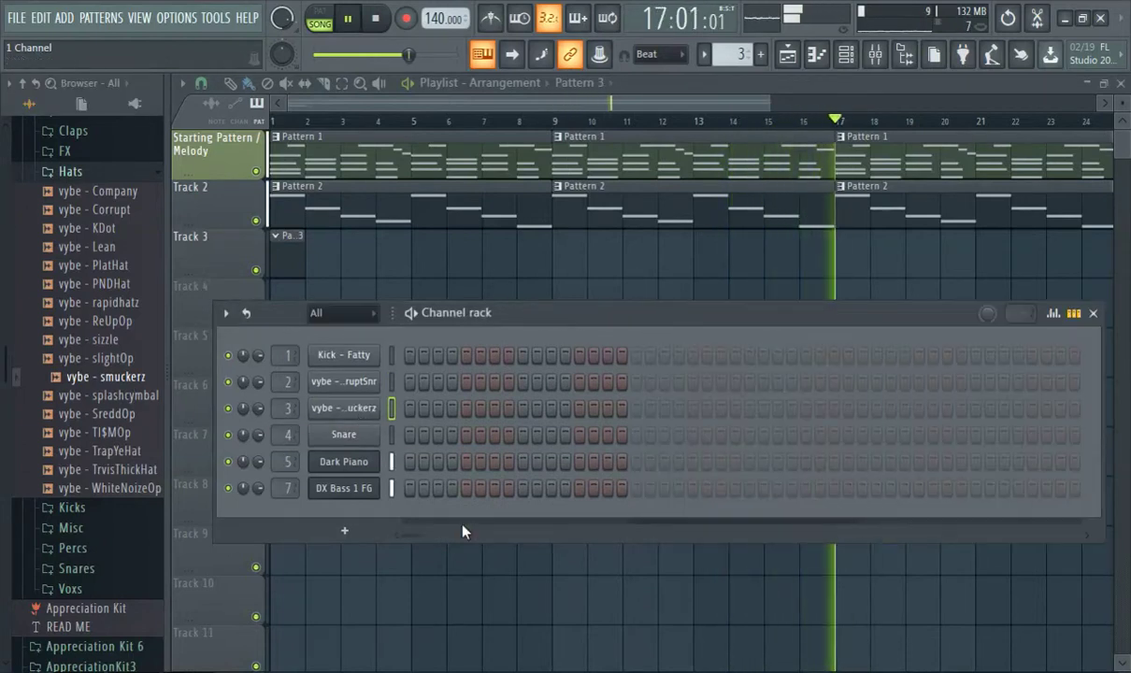
{"action": "right_click", "coordinate": [344, 408]}
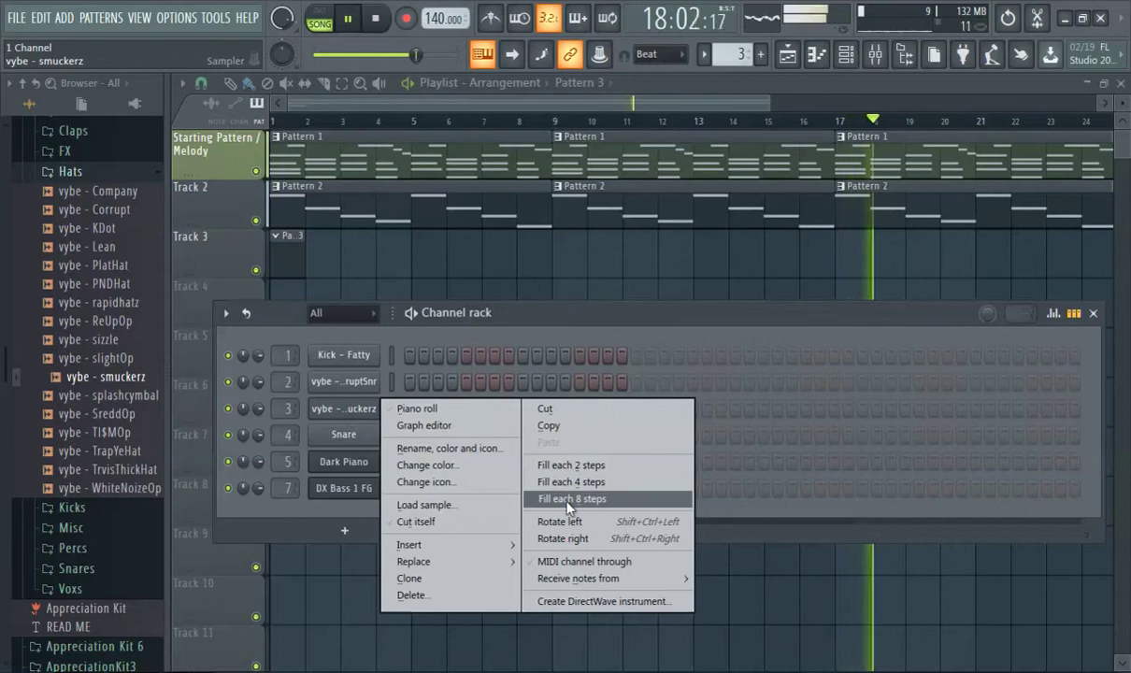
{"action": "left_click", "coordinate": [589, 493]}
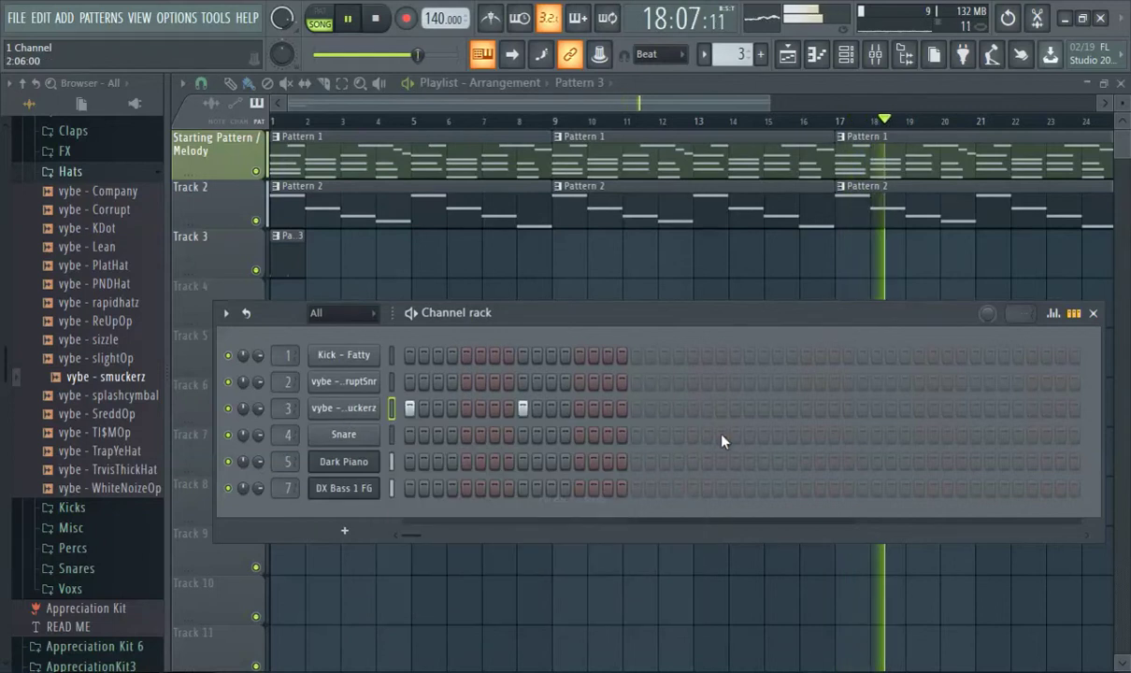
{"action": "left_click", "coordinate": [976, 409]}
{"action": "right_click", "coordinate": [320, 414]}
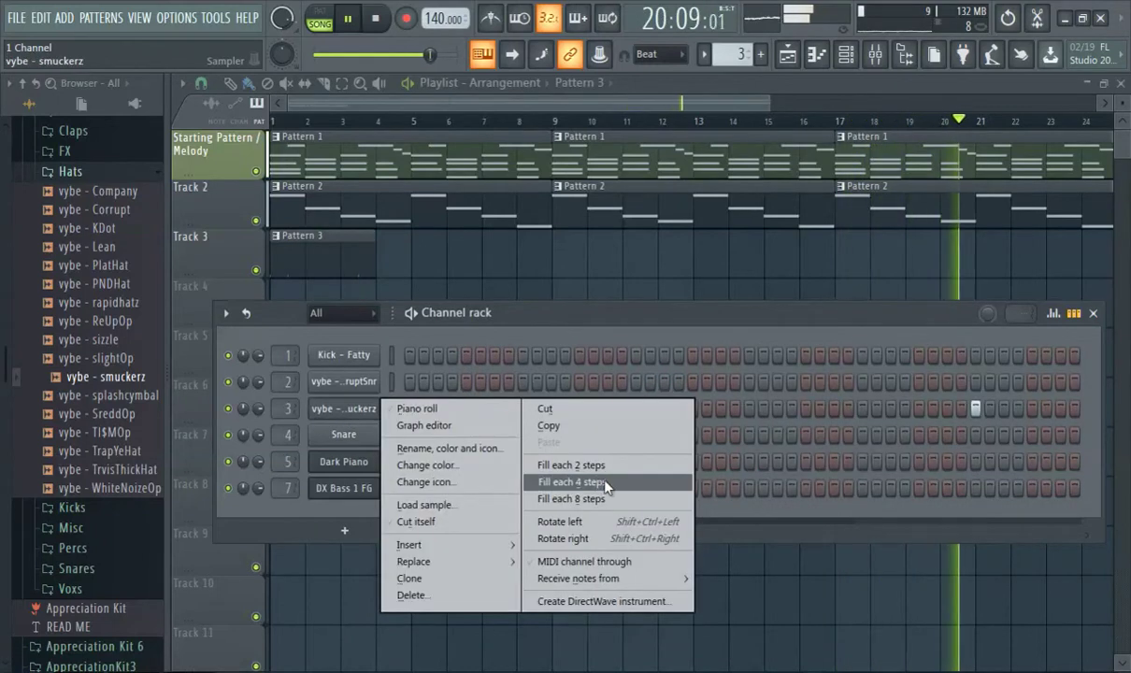
{"action": "left_click", "coordinate": [596, 483]}
{"action": "left_click", "coordinate": [322, 409]}
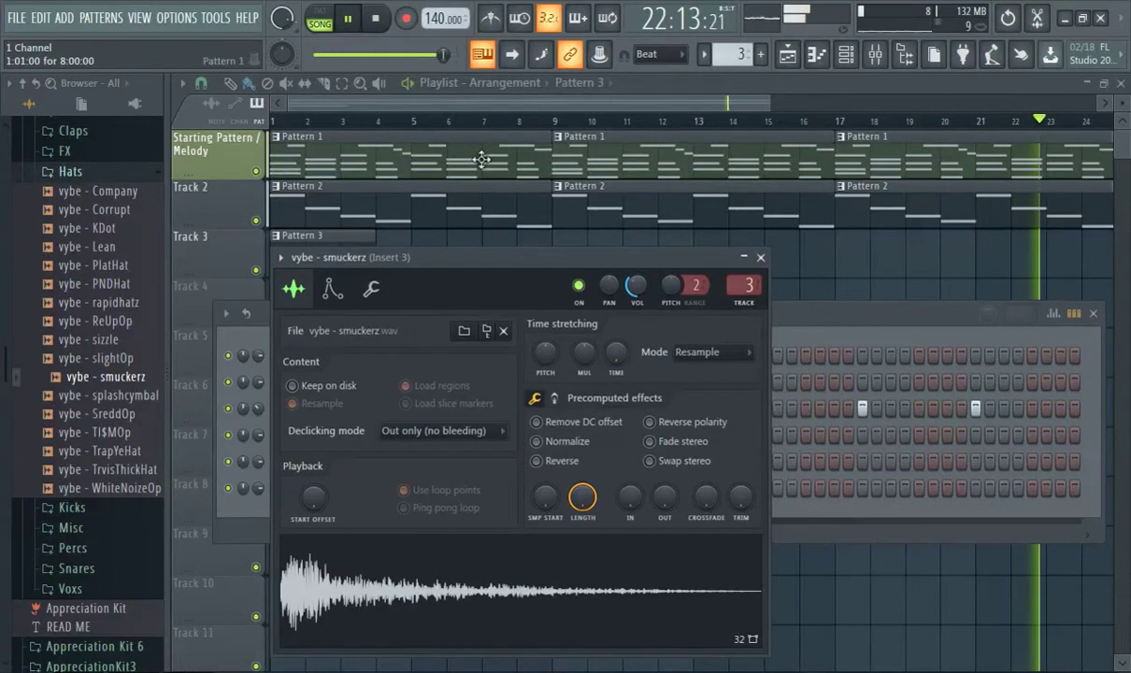
Move the Pattern 3 clip on Track 3 to bar 9 and lengthen it to end at bar 13
{"action": "left_click", "coordinate": [272, 118]}
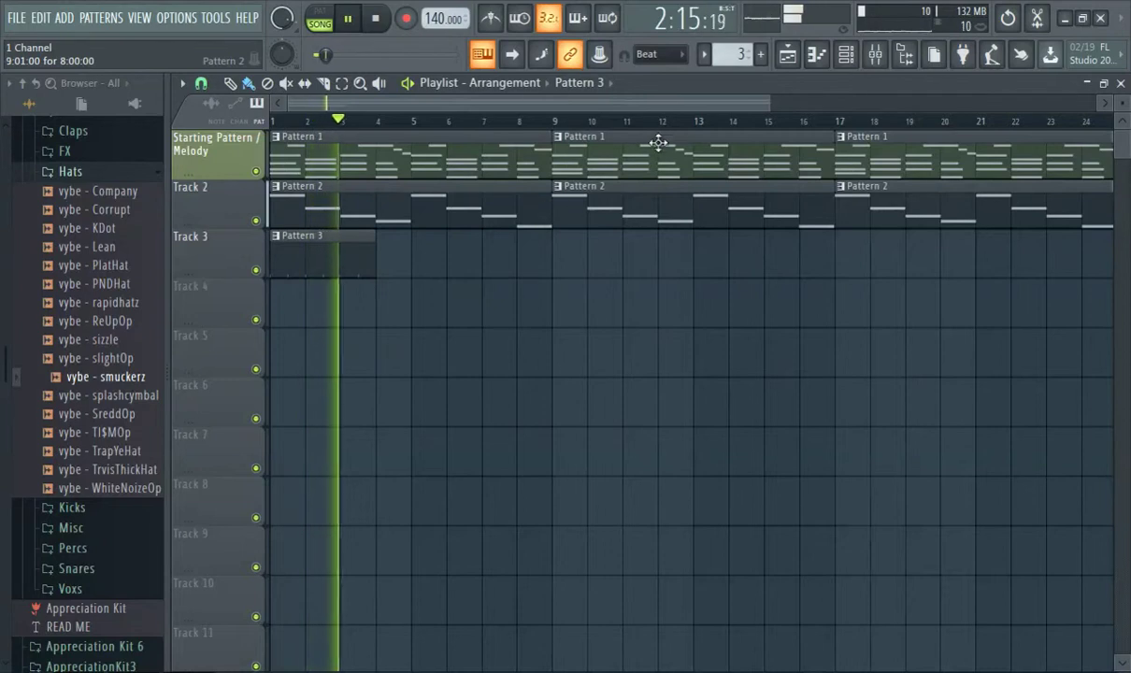
{"action": "left_click_drag", "start_coordinate": [328, 245], "coordinate": [579, 223]}
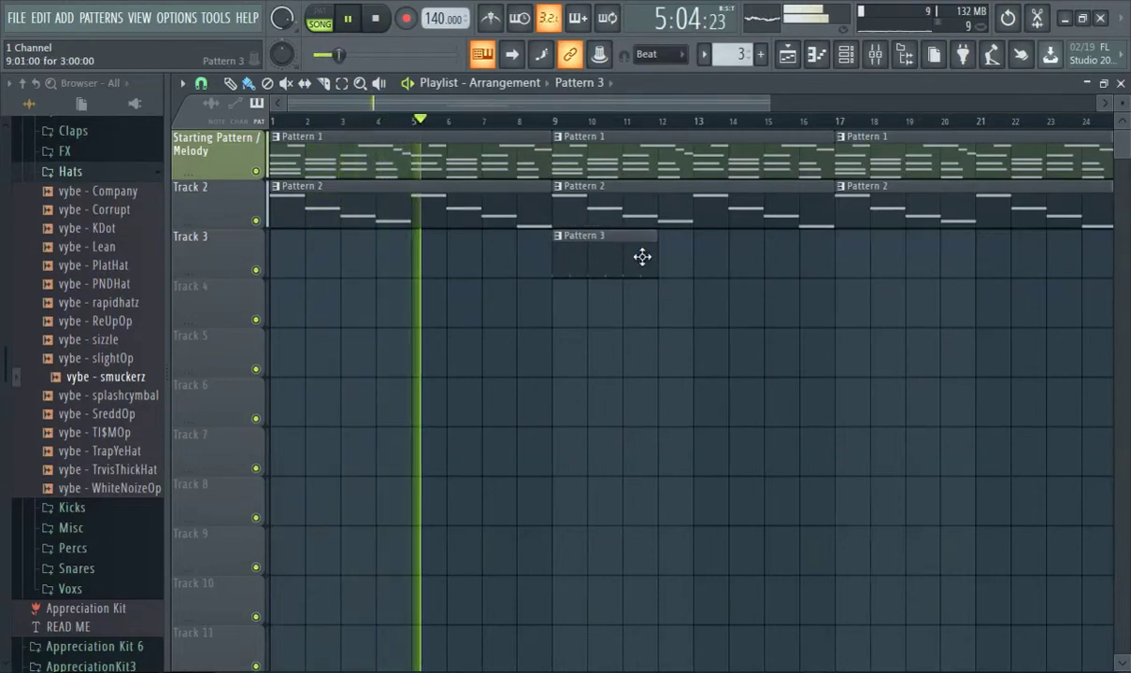
{"action": "left_click_drag", "start_coordinate": [663, 248], "coordinate": [686, 242]}
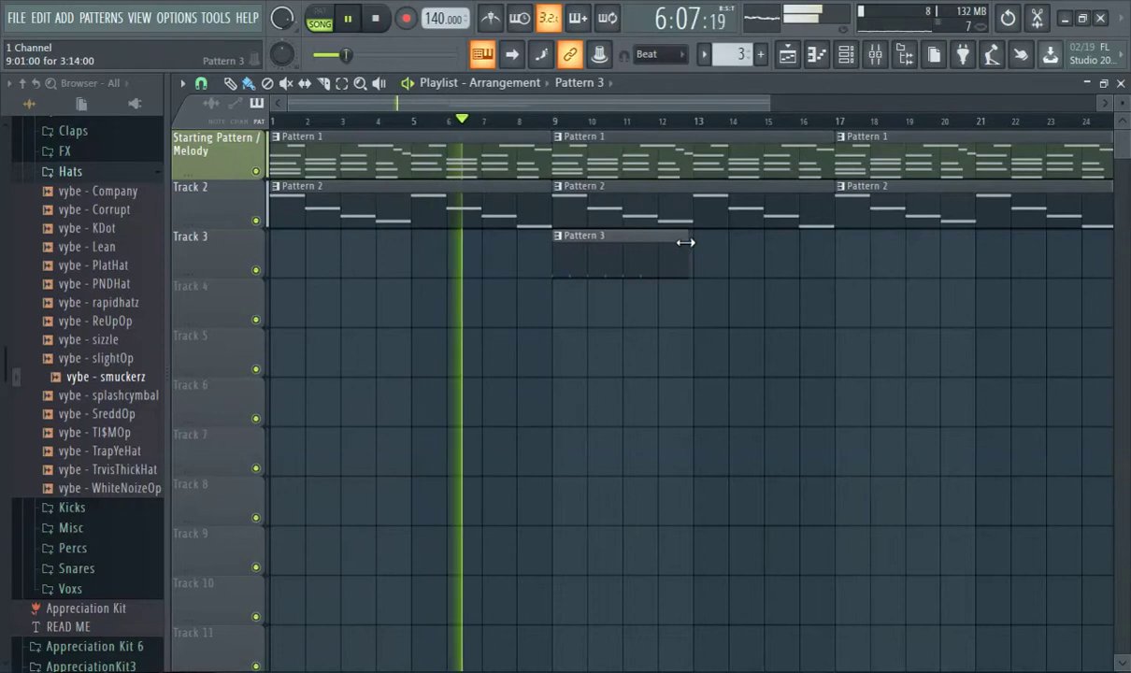
Add two C5 notes to the vybe - smuckerz piano roll, at the start and the middle of bar 4
{"action": "double_click", "coordinate": [635, 260]}
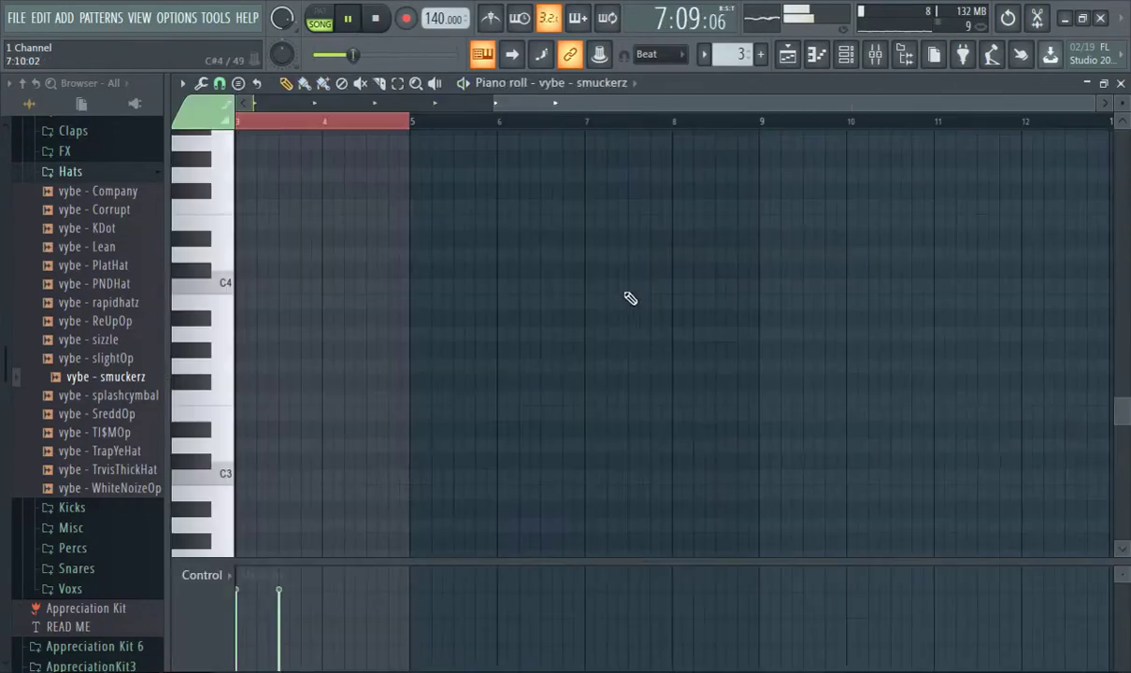
{"action": "left_click_drag", "start_coordinate": [570, 106], "coordinate": [309, 163]}
{"action": "scroll", "coordinate": [475, 471], "scroll_direction": "down", "scroll_amount": 6}
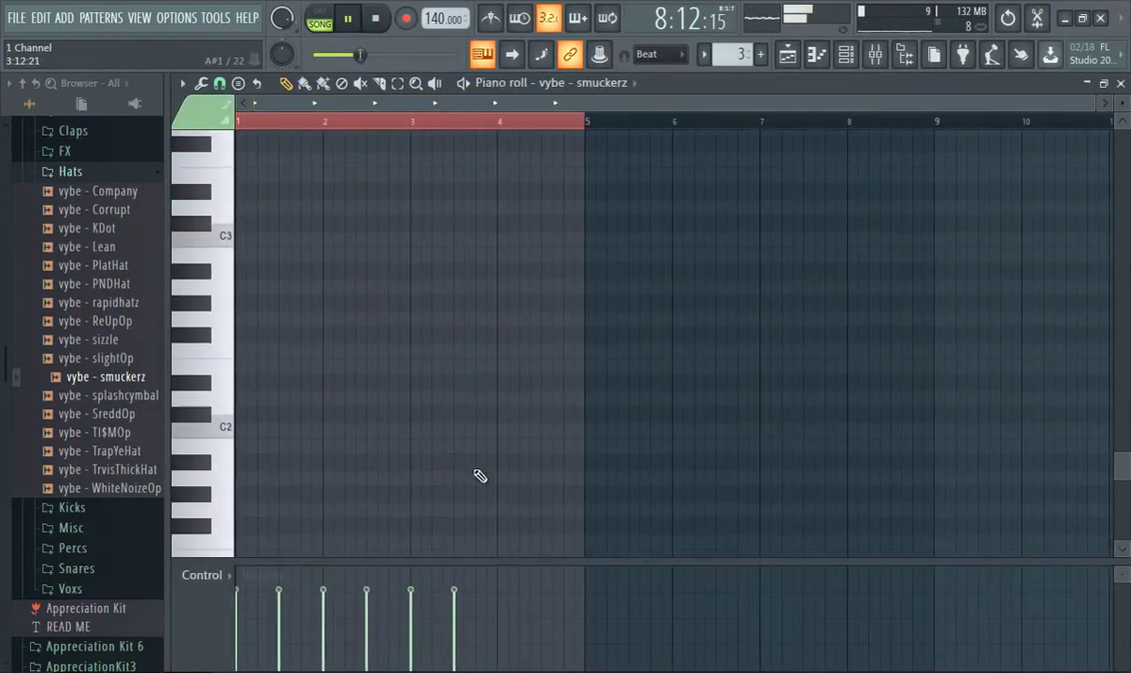
{"action": "scroll", "coordinate": [479, 476], "scroll_direction": "up", "scroll_amount": 6}
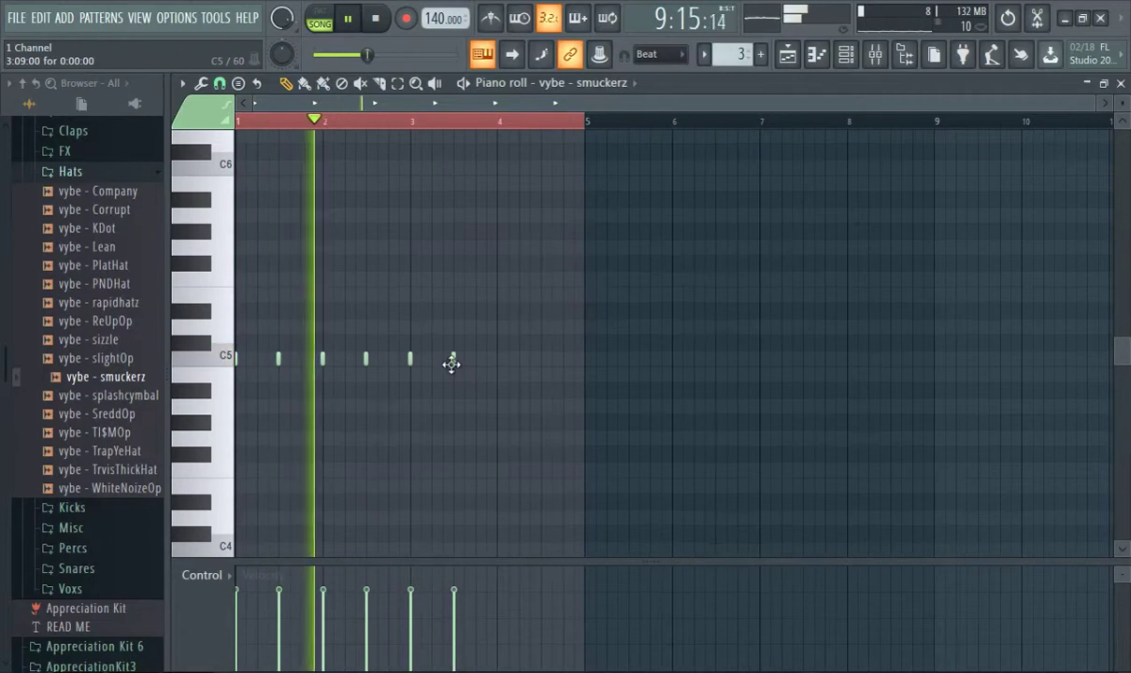
{"action": "left_click", "coordinate": [500, 358]}
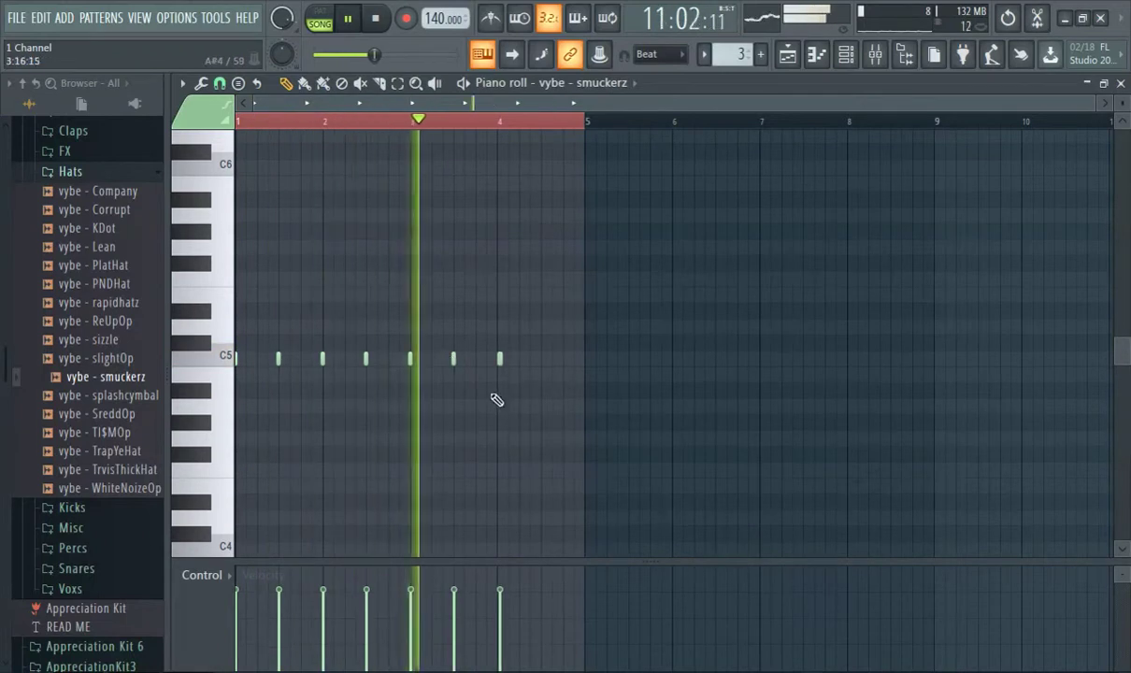
{"action": "scroll", "coordinate": [508, 391], "scroll_direction": "up", "scroll_amount": 4}
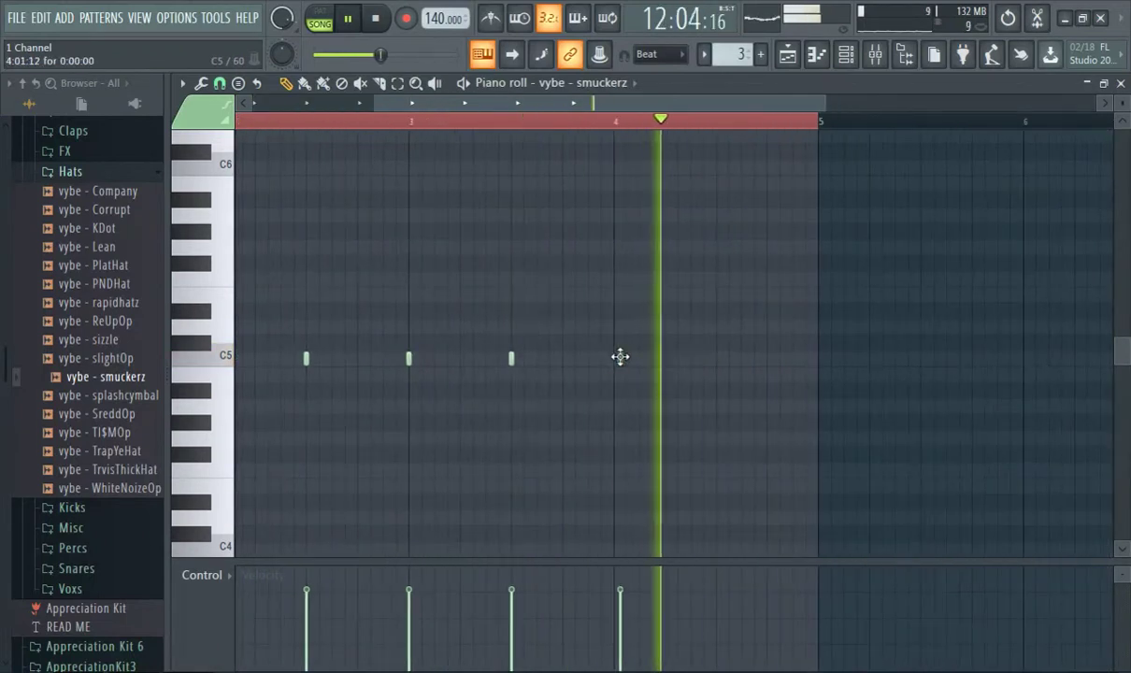
{"action": "left_click_drag", "start_coordinate": [619, 356], "coordinate": [612, 357]}
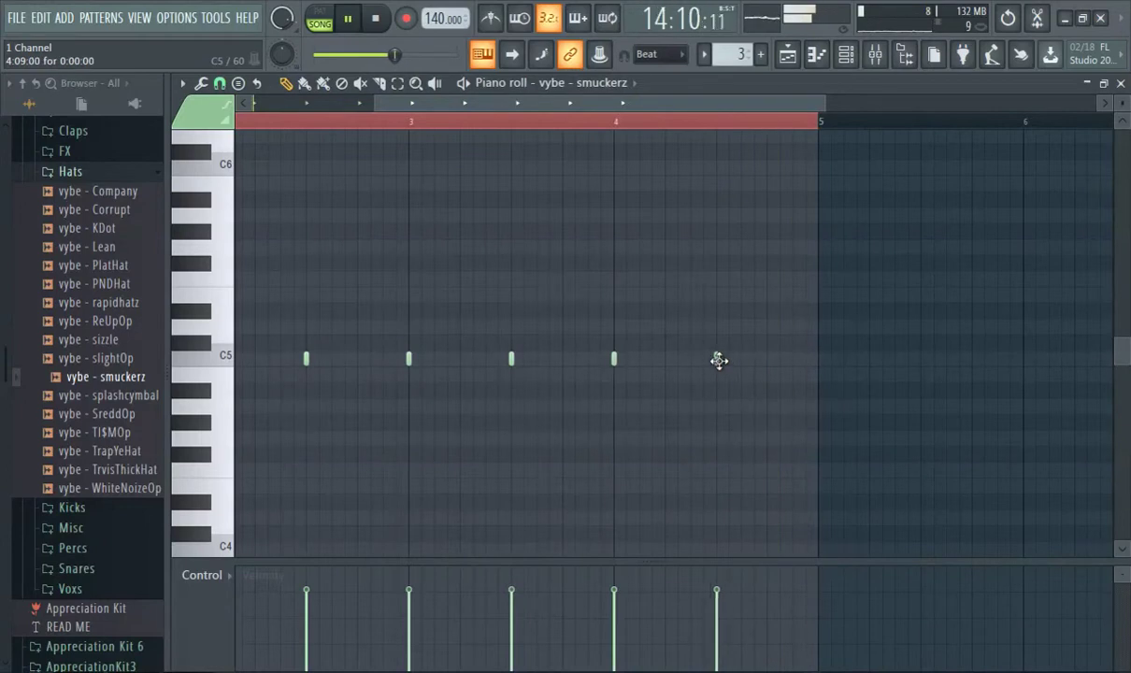
{"action": "scroll", "coordinate": [340, 120], "scroll_direction": "left", "scroll_amount": 5}
{"action": "left_click_drag", "start_coordinate": [340, 120], "coordinate": [90, 190]}
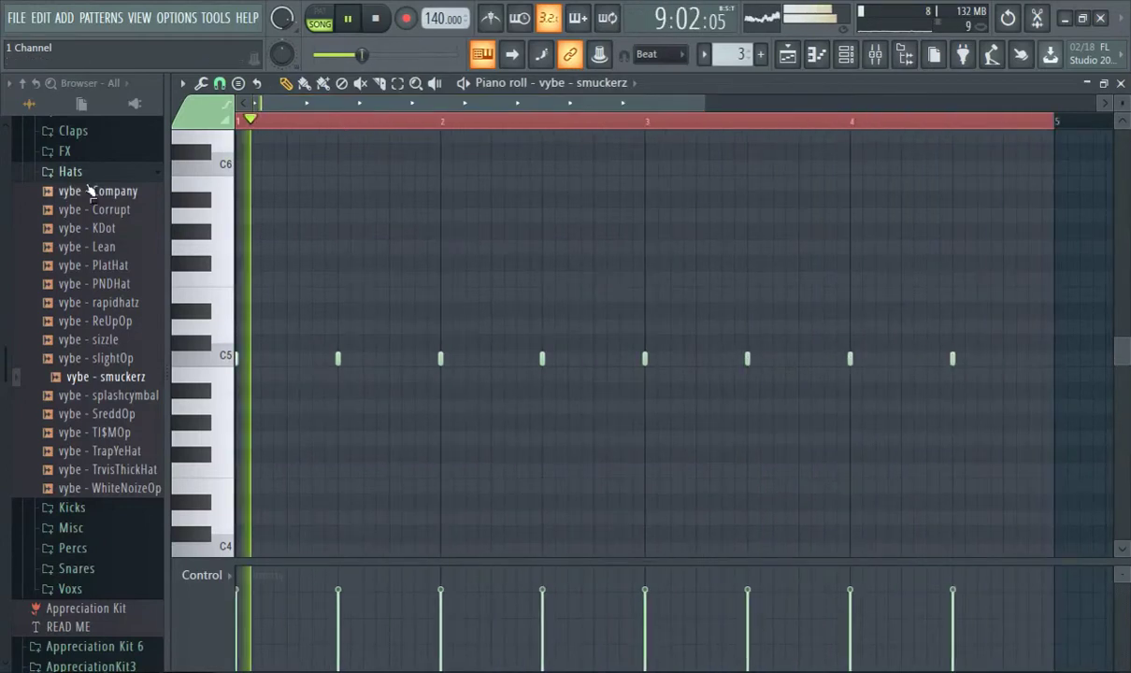
Return to the playlist and place a second Pattern 3 clip on Track 3 at bar 13
{"action": "left_click", "coordinate": [845, 56]}
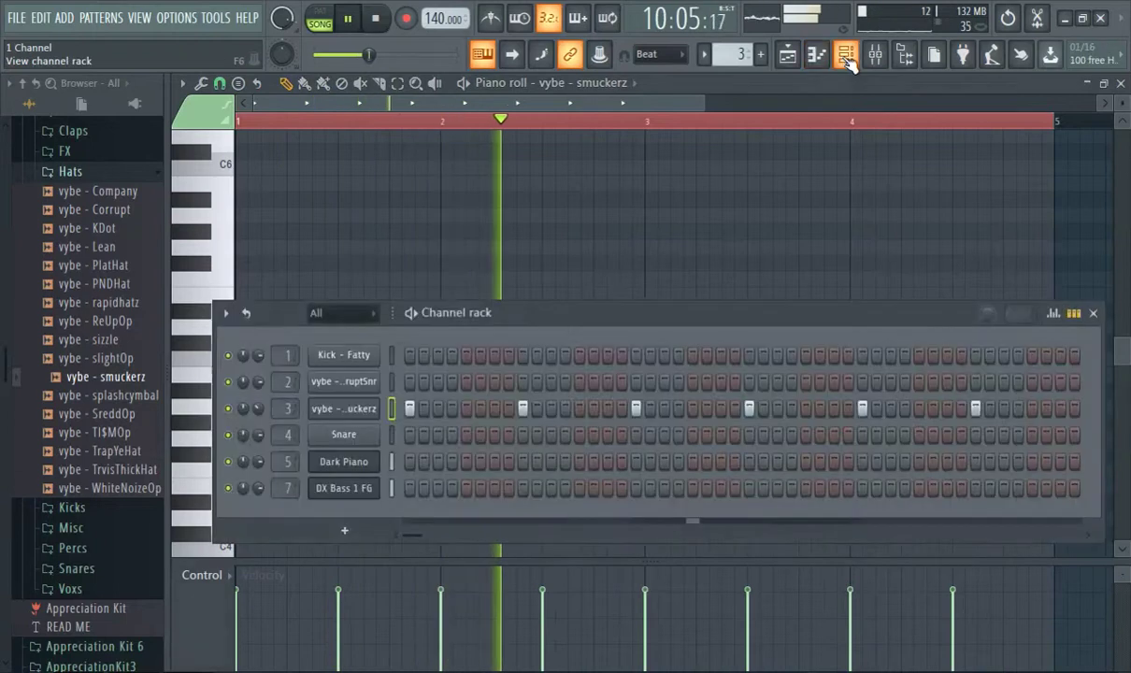
{"action": "left_click", "coordinate": [787, 56]}
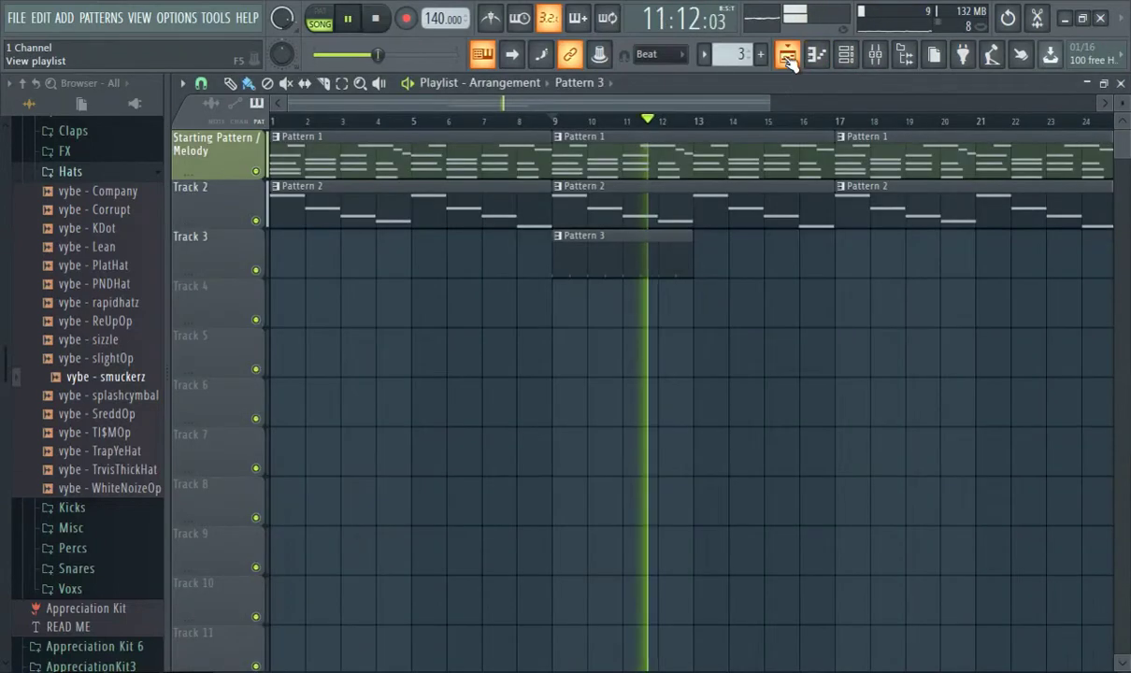
{"action": "left_click", "coordinate": [701, 266]}
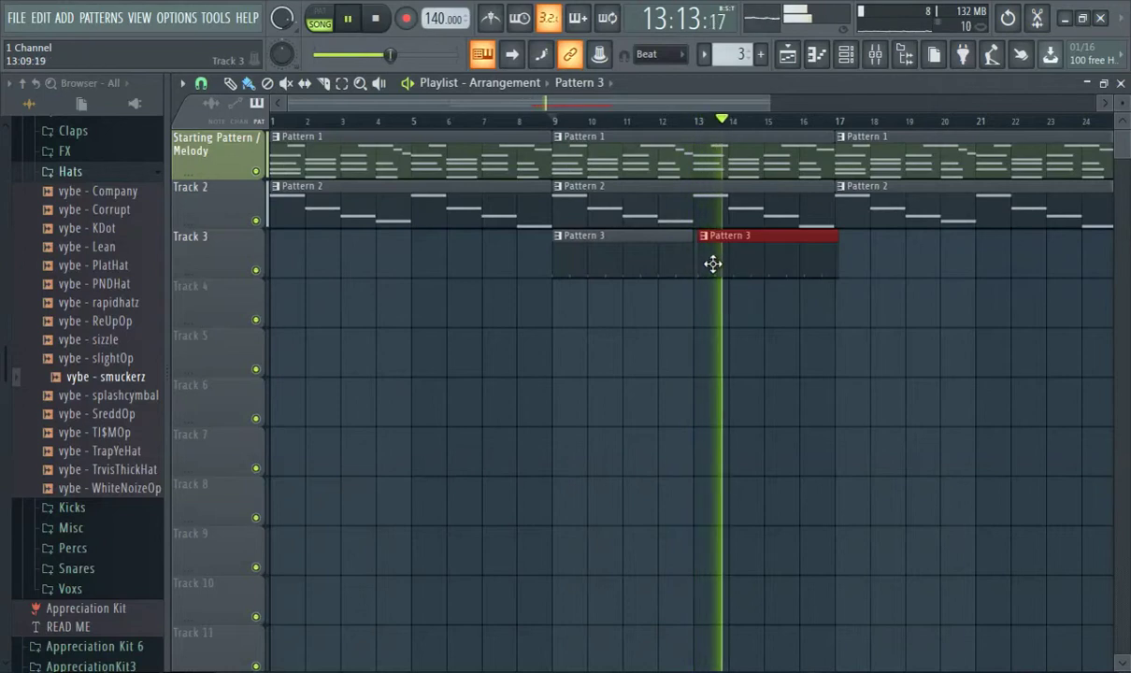
Place two more Pattern 3 clips on Track 3, at bars 17 and 21
{"action": "left_click", "coordinate": [841, 257]}
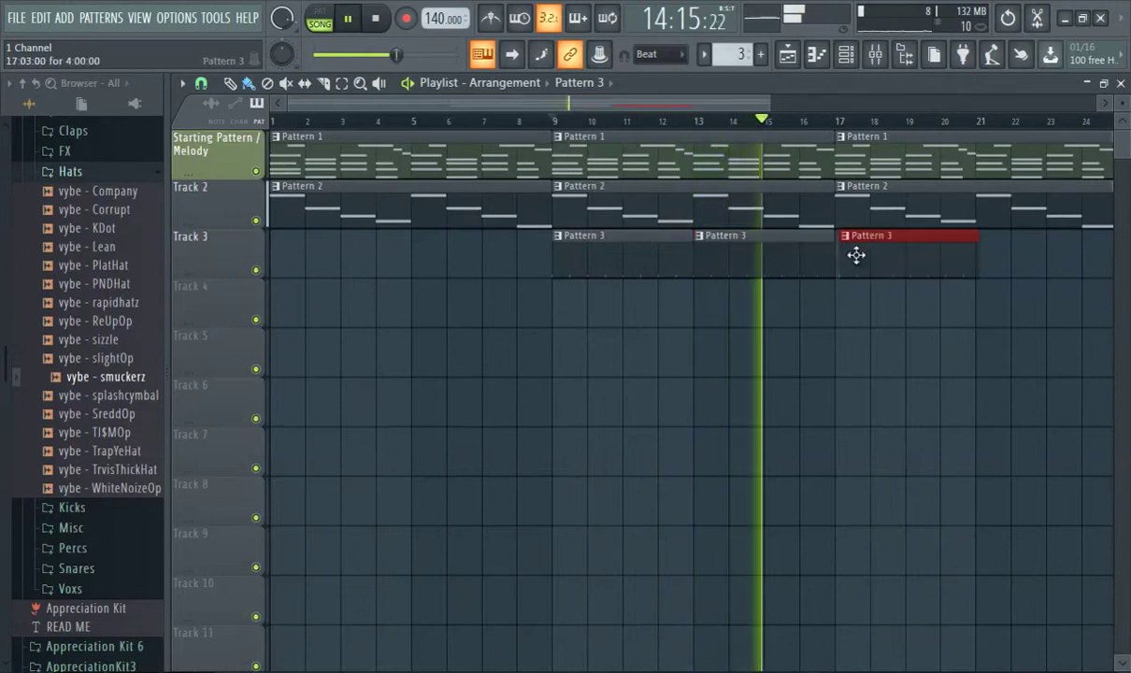
{"action": "left_click", "coordinate": [987, 258]}
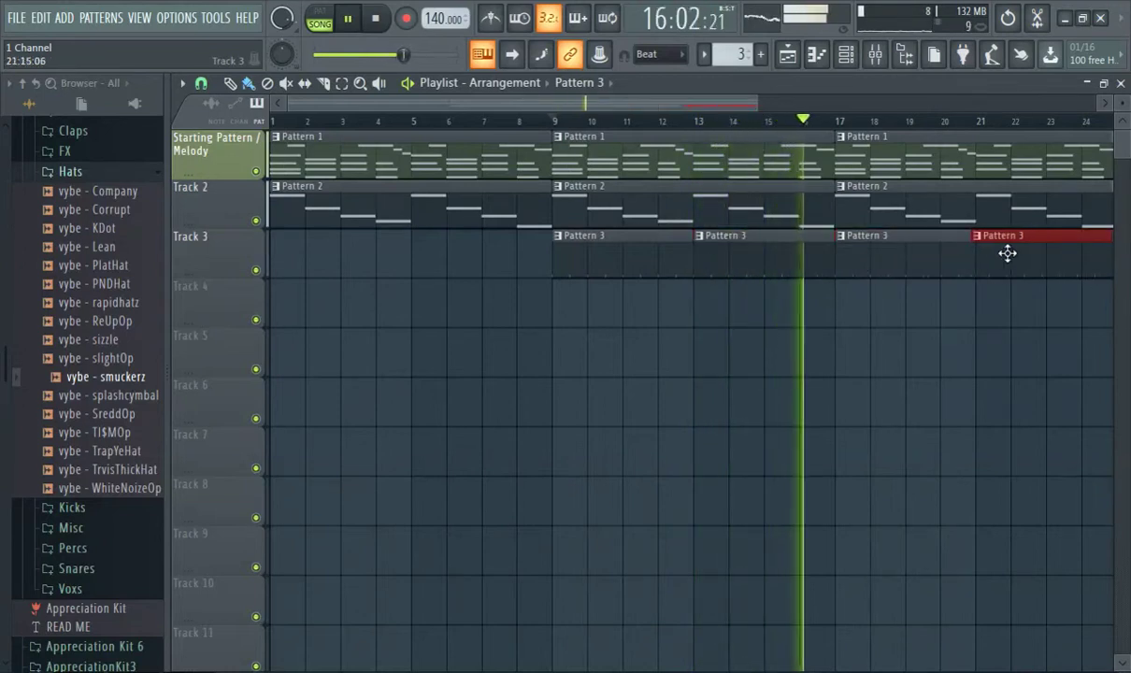
Create the empty Pattern 4 and place a clip of it on Track 4 at bar 9
{"action": "left_click", "coordinate": [761, 54]}
{"action": "left_click", "coordinate": [780, 75]}
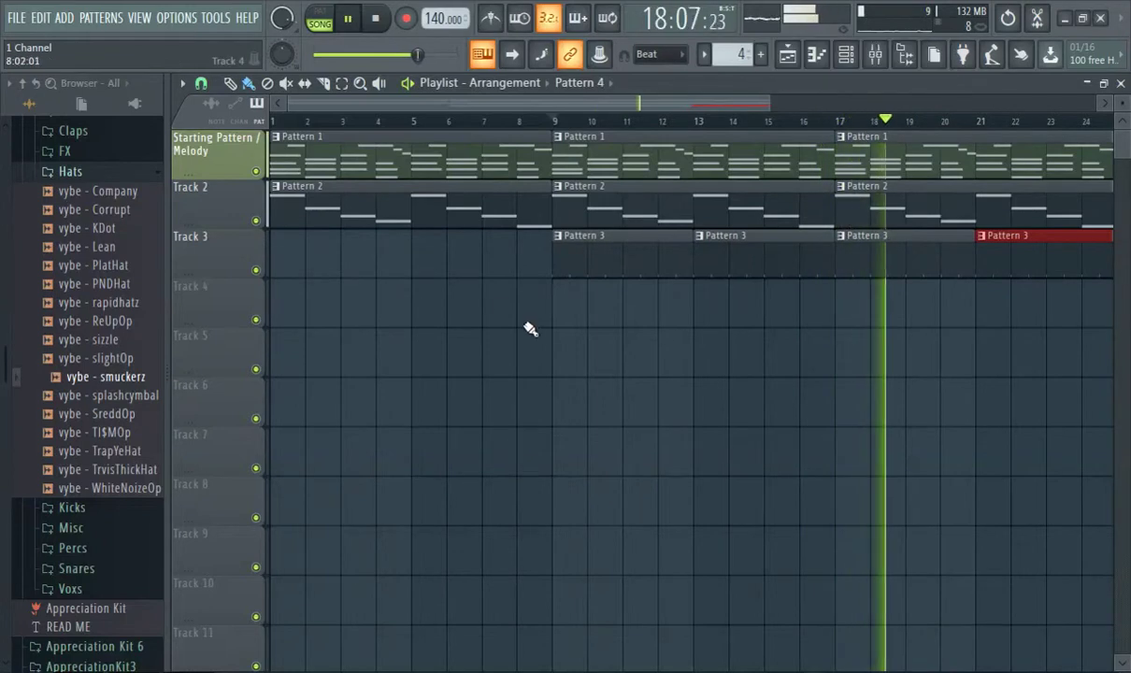
{"action": "left_click", "coordinate": [557, 304]}
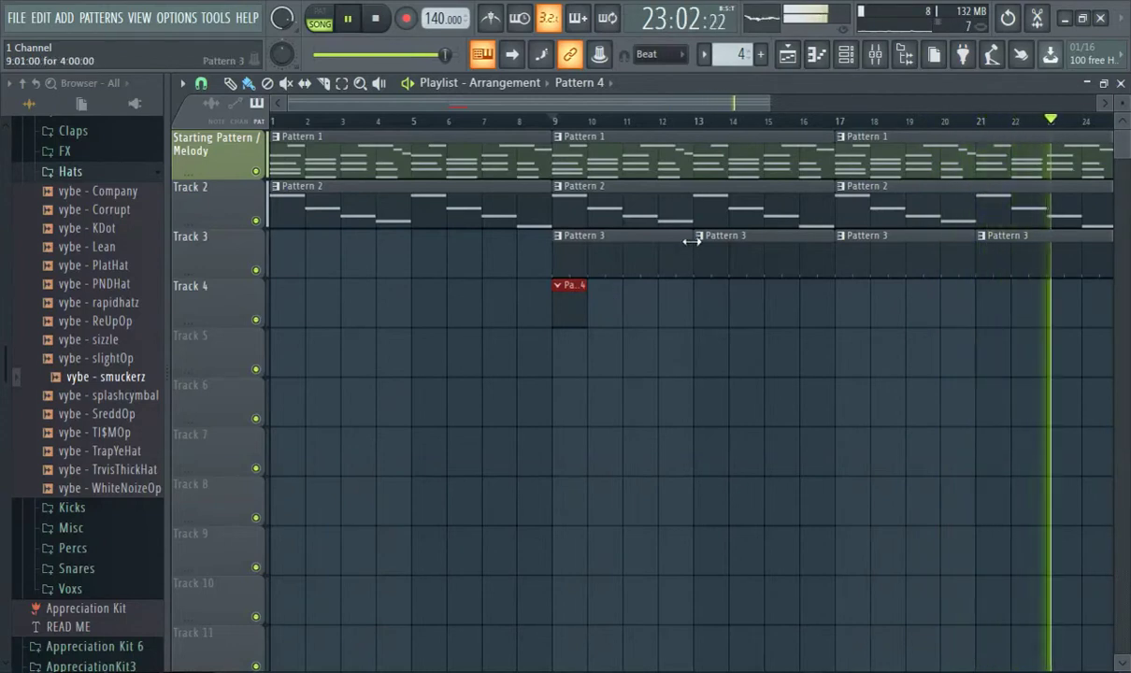
Program Pattern 4's first bar with Kick - Fatty on steps 1 and 5 and vybe - CorruptSnr on step 9, checking by playback
{"action": "left_click", "coordinate": [845, 54]}
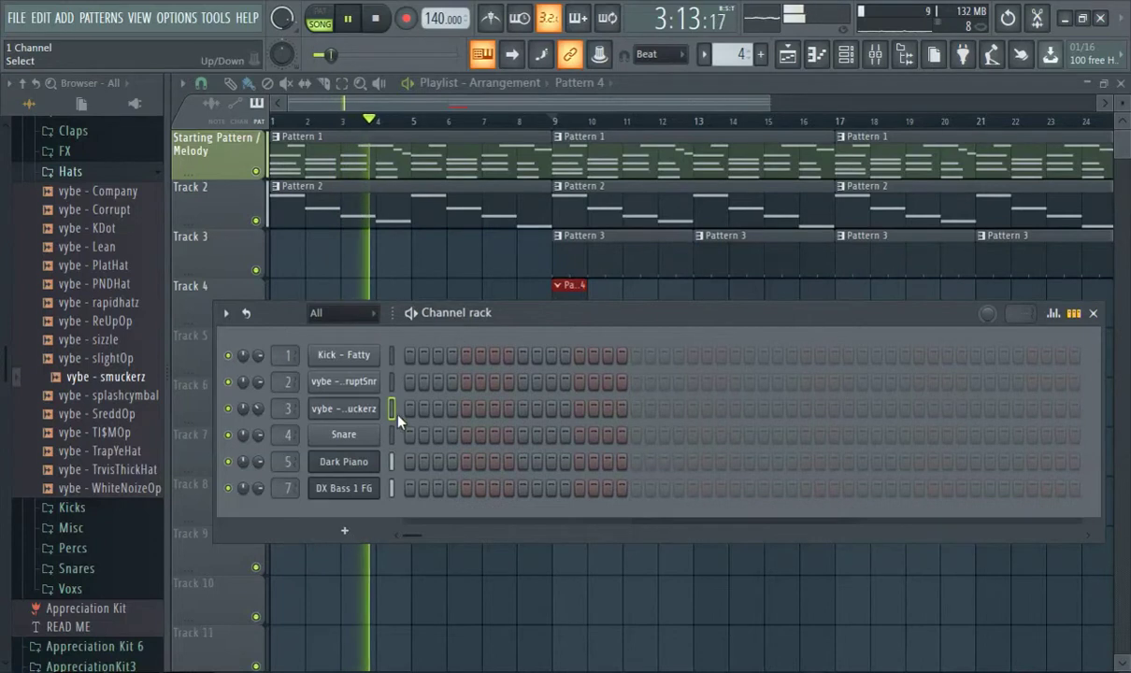
{"action": "left_click", "coordinate": [411, 357]}
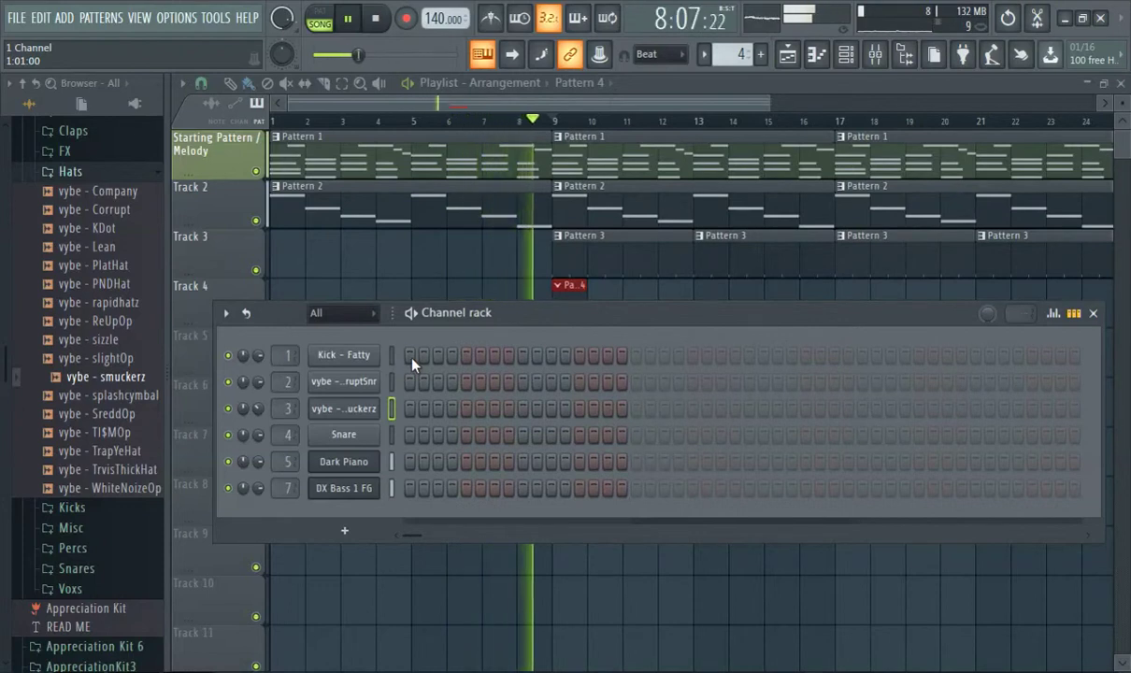
{"action": "left_click", "coordinate": [437, 356]}
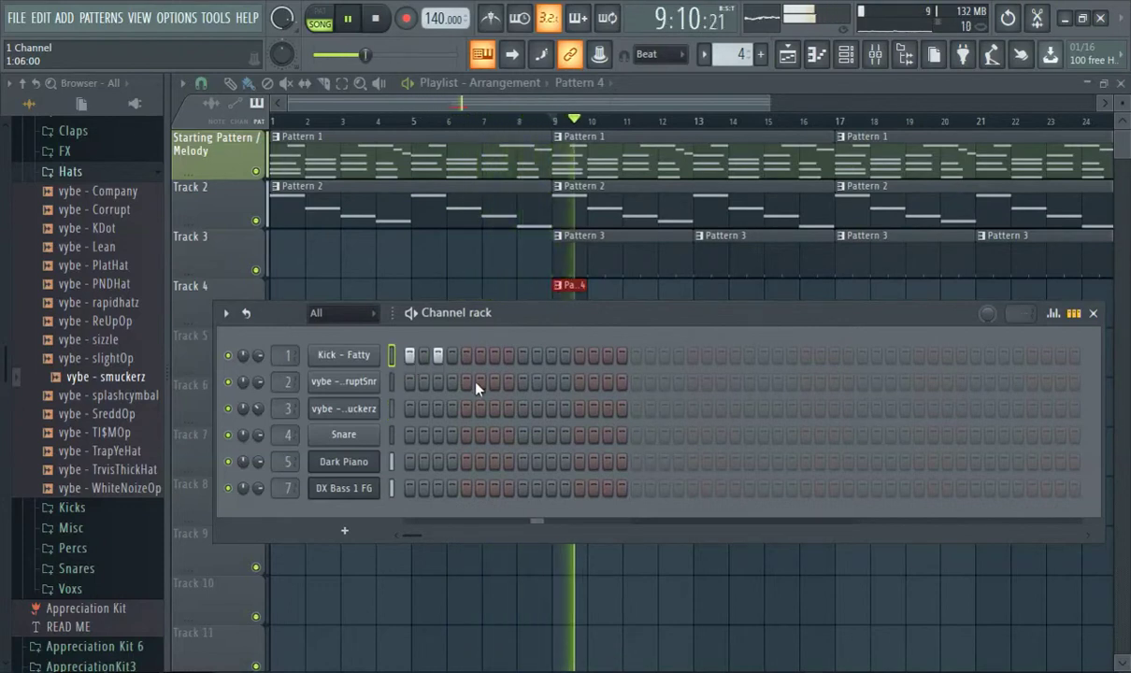
{"action": "left_click", "coordinate": [503, 122]}
{"action": "left_click", "coordinate": [845, 56]}
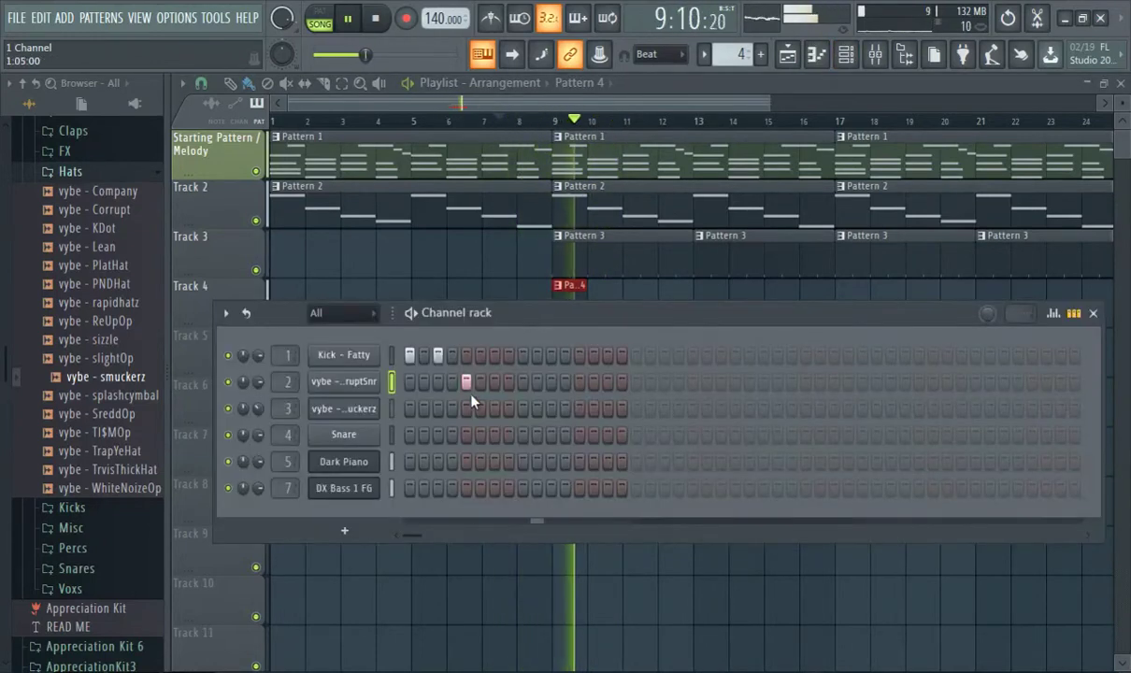
{"action": "left_click", "coordinate": [524, 381]}
{"action": "left_click", "coordinate": [512, 122]}
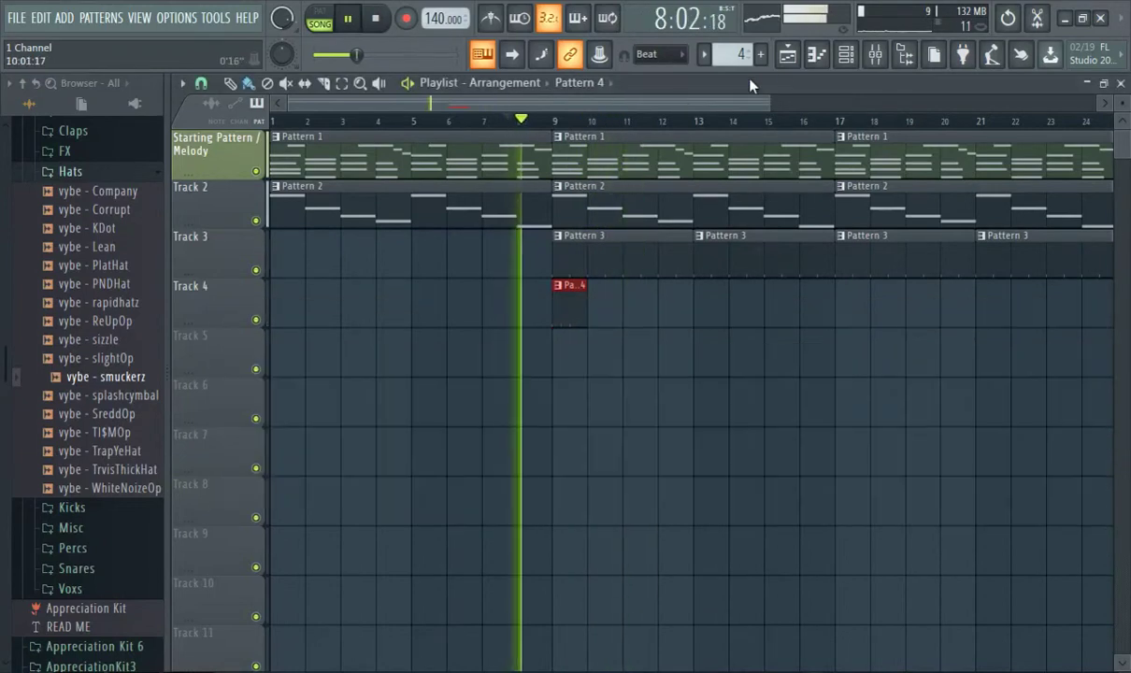
In bars 2 and 3 of Pattern 4, add Kick - Fatty on step 5 and vybe - CorruptSnr on step 9, and play it back
{"action": "left_click", "coordinate": [845, 57]}
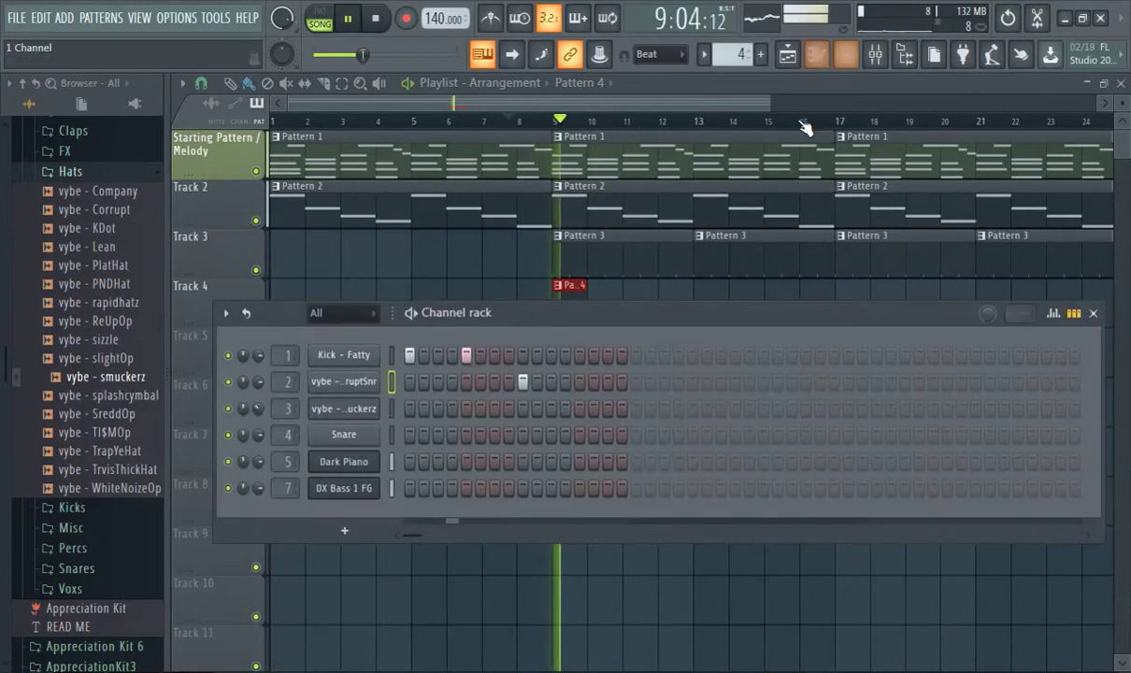
{"action": "left_click", "coordinate": [691, 355]}
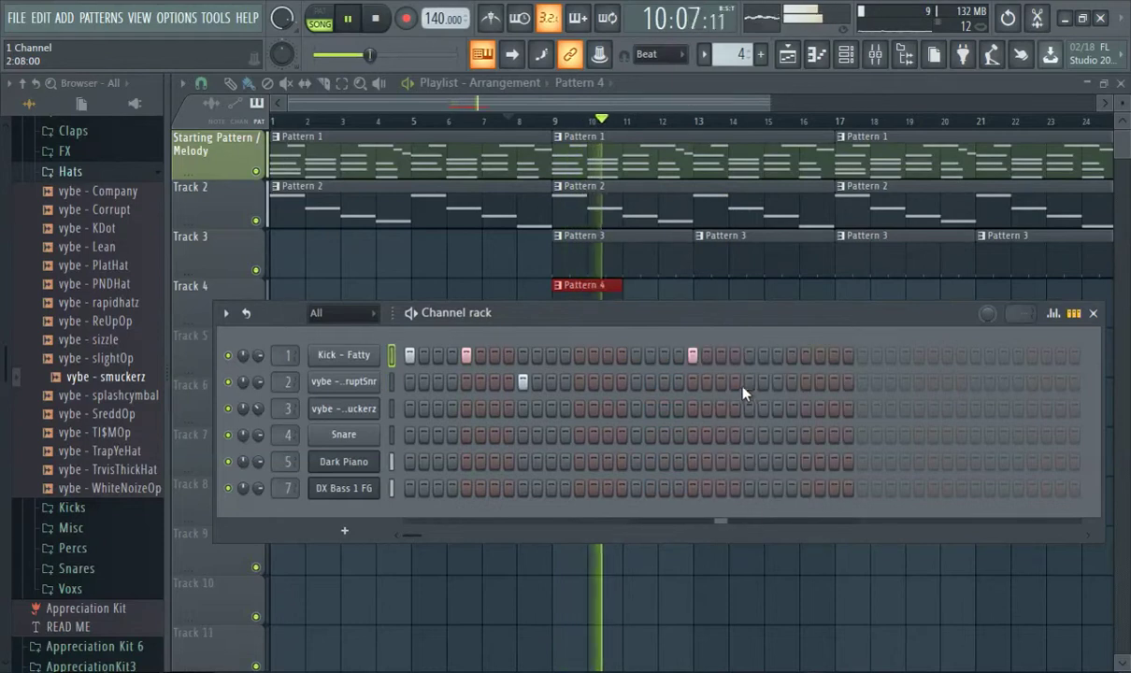
{"action": "left_click", "coordinate": [748, 381]}
{"action": "left_click", "coordinate": [918, 354]}
{"action": "left_click", "coordinate": [976, 381]}
{"action": "left_click_drag", "start_coordinate": [941, 326], "coordinate": [1126, 448]}
{"action": "left_click", "coordinate": [529, 120]}
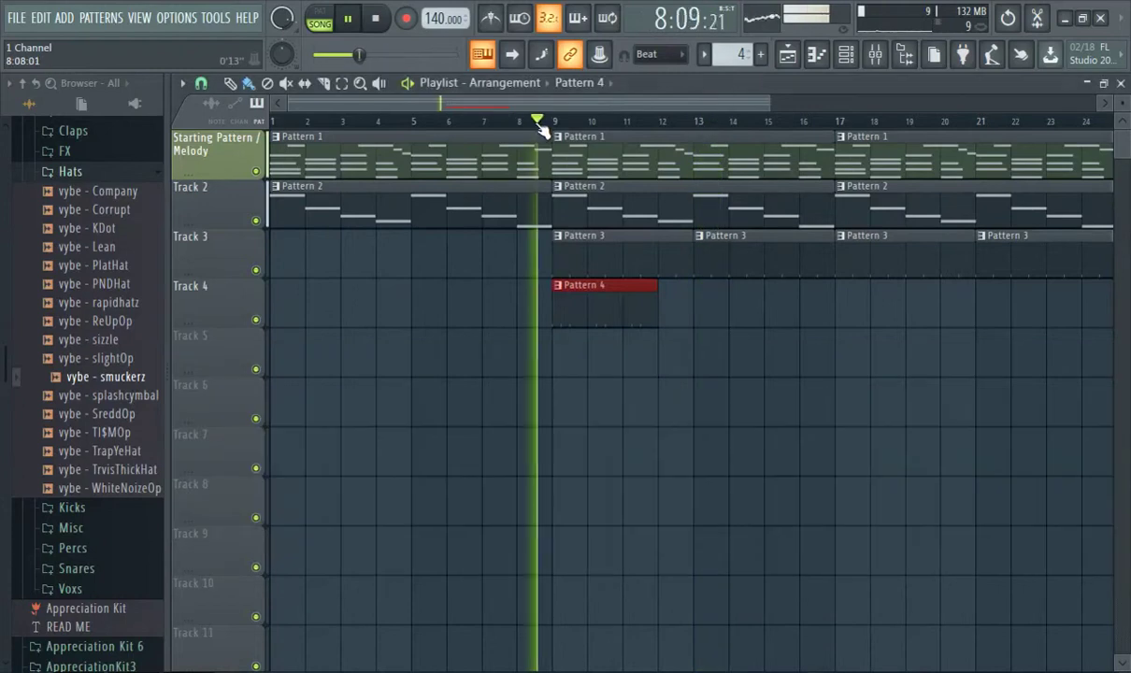
Add kicks on steps 5 and 7 and a CorruptSnr hit on step 9 of bar 4, plus a kick on bar 3's first step
{"action": "left_click", "coordinate": [847, 59]}
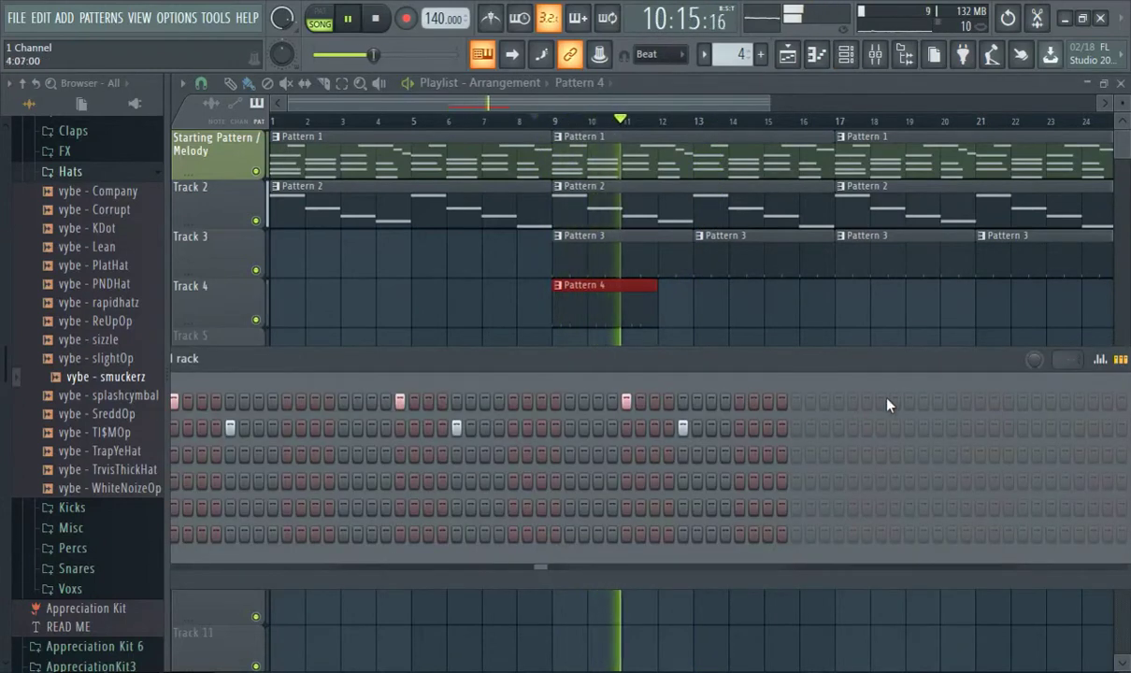
{"action": "left_click", "coordinate": [853, 401]}
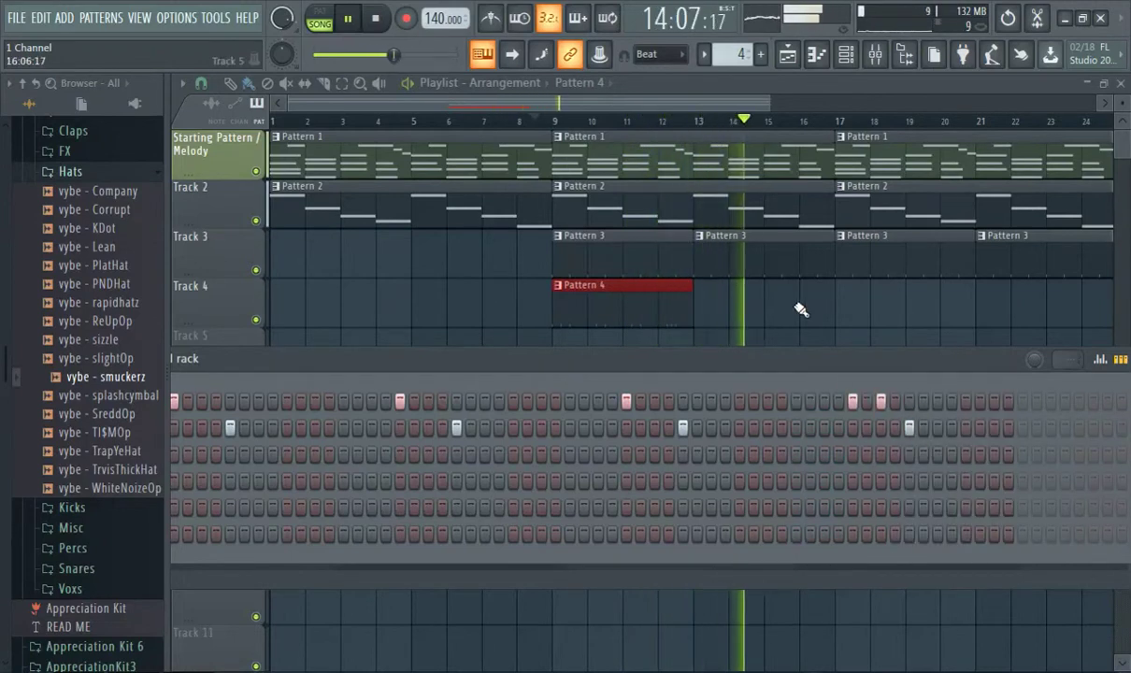
{"action": "left_click", "coordinate": [537, 114]}
{"action": "left_click", "coordinate": [849, 56]}
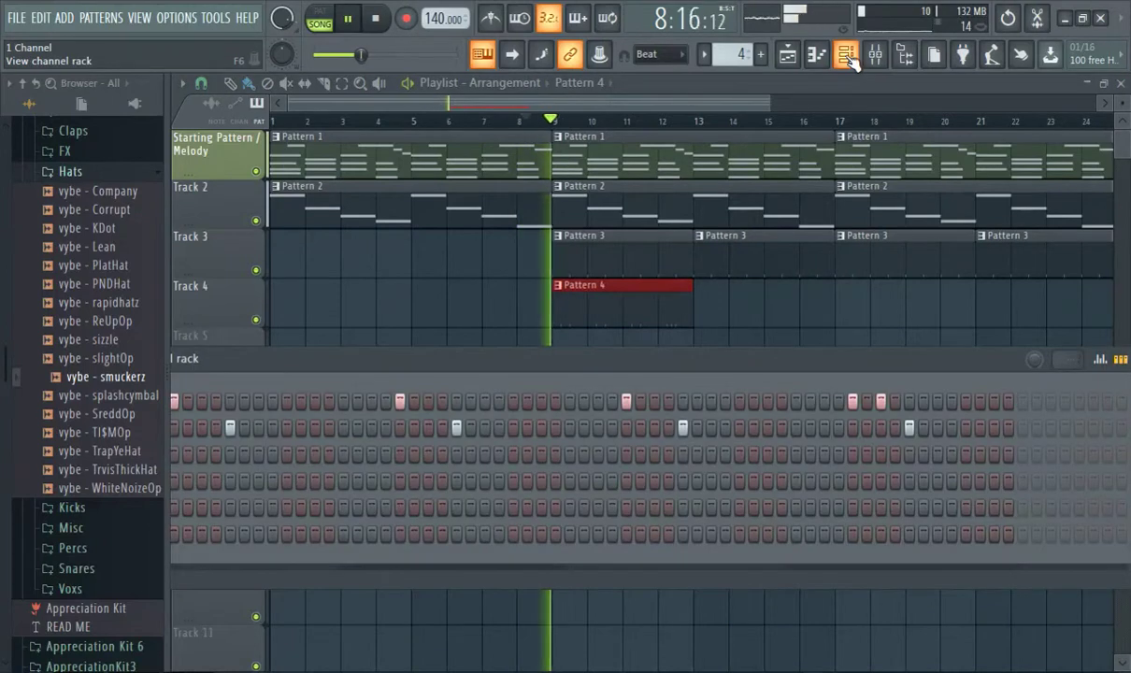
{"action": "left_click_drag", "start_coordinate": [484, 362], "coordinate": [527, 365]}
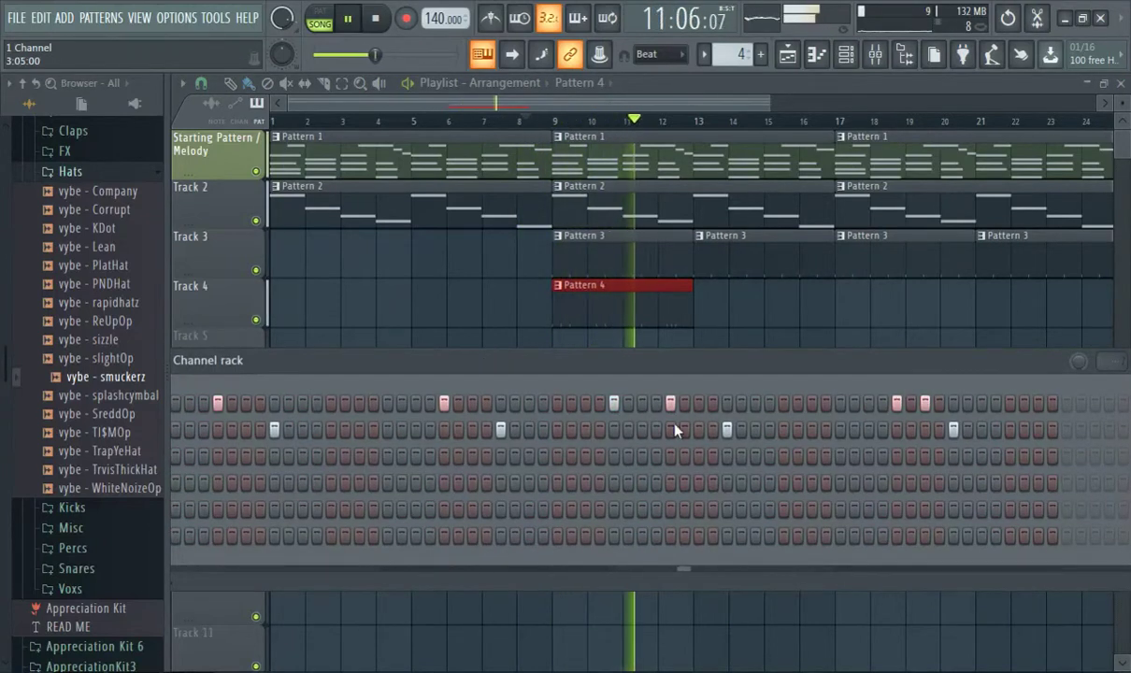
{"action": "left_click_drag", "start_coordinate": [760, 367], "coordinate": [545, 374]}
Lengthen the Pattern 4 clip to bar 17, place a second one at bar 17 on Track 4, and play from just before bar 9
{"action": "left_click", "coordinate": [623, 275]}
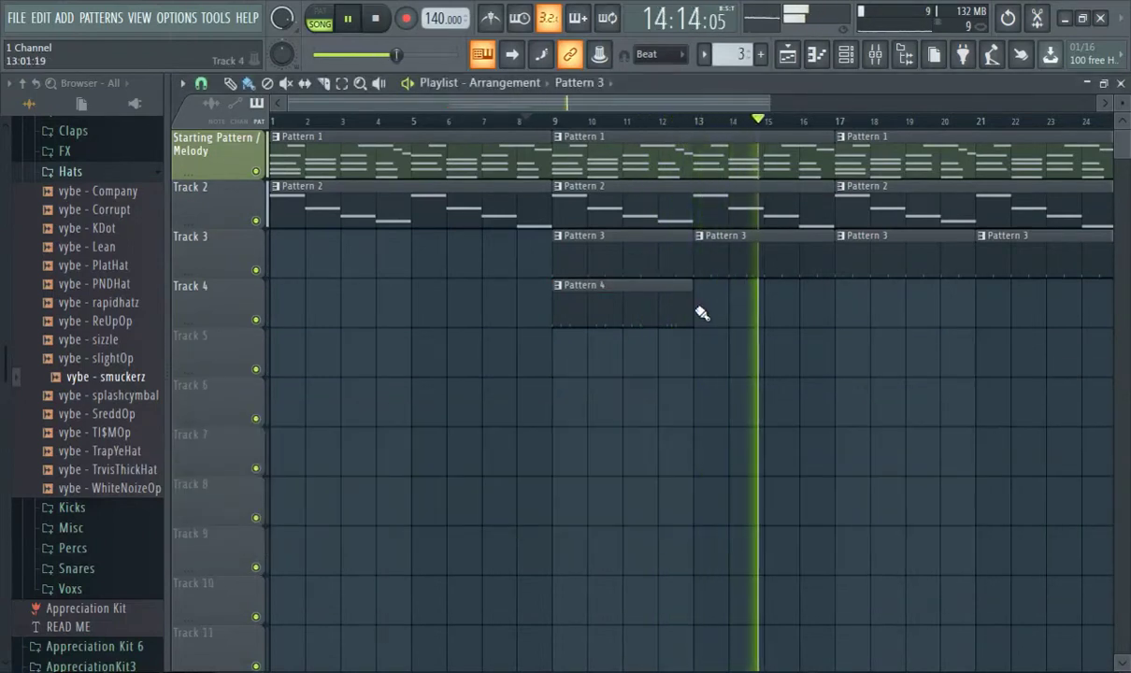
{"action": "left_click_drag", "start_coordinate": [685, 308], "coordinate": [831, 306]}
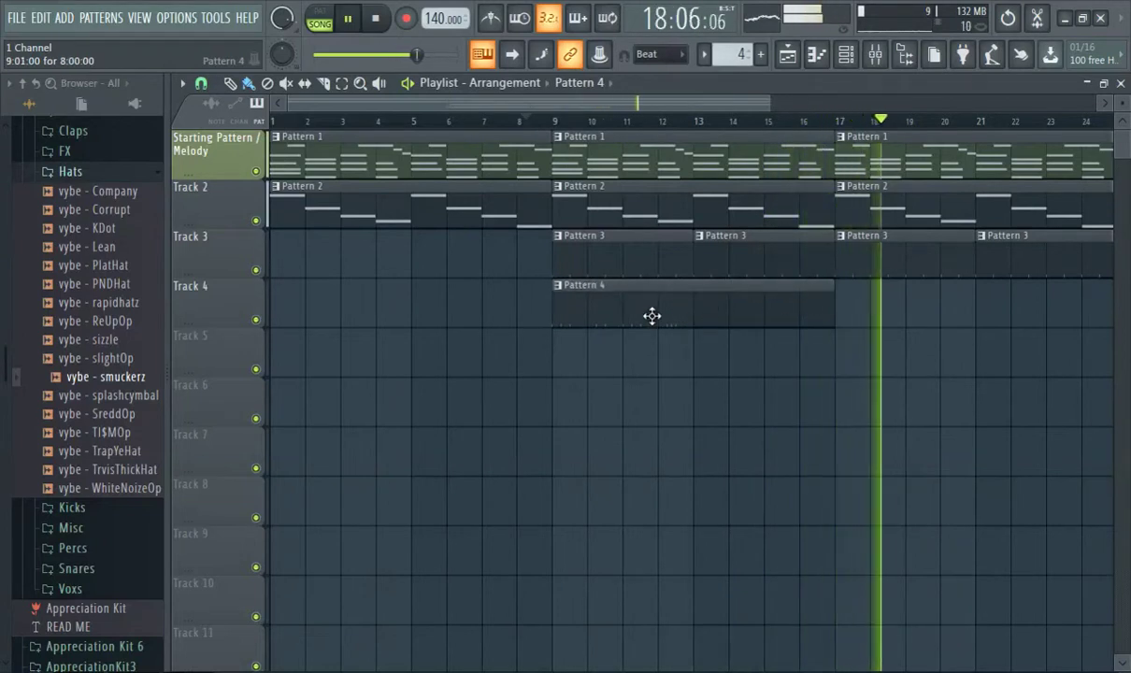
{"action": "left_click", "coordinate": [841, 306]}
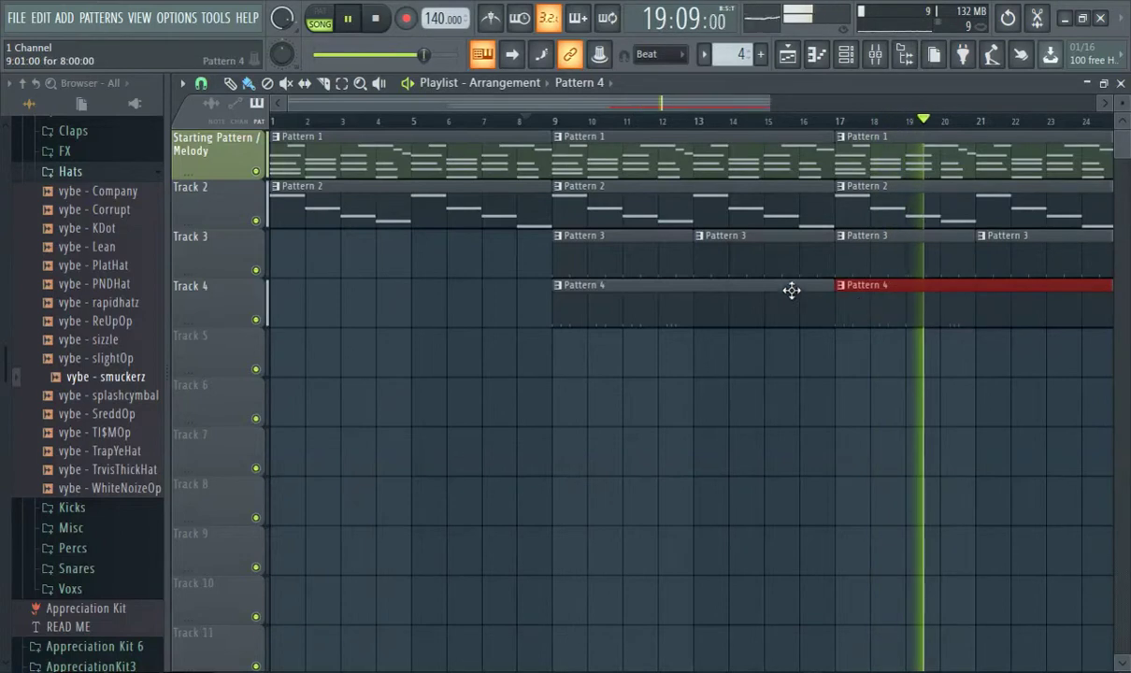
{"action": "left_click", "coordinate": [551, 122]}
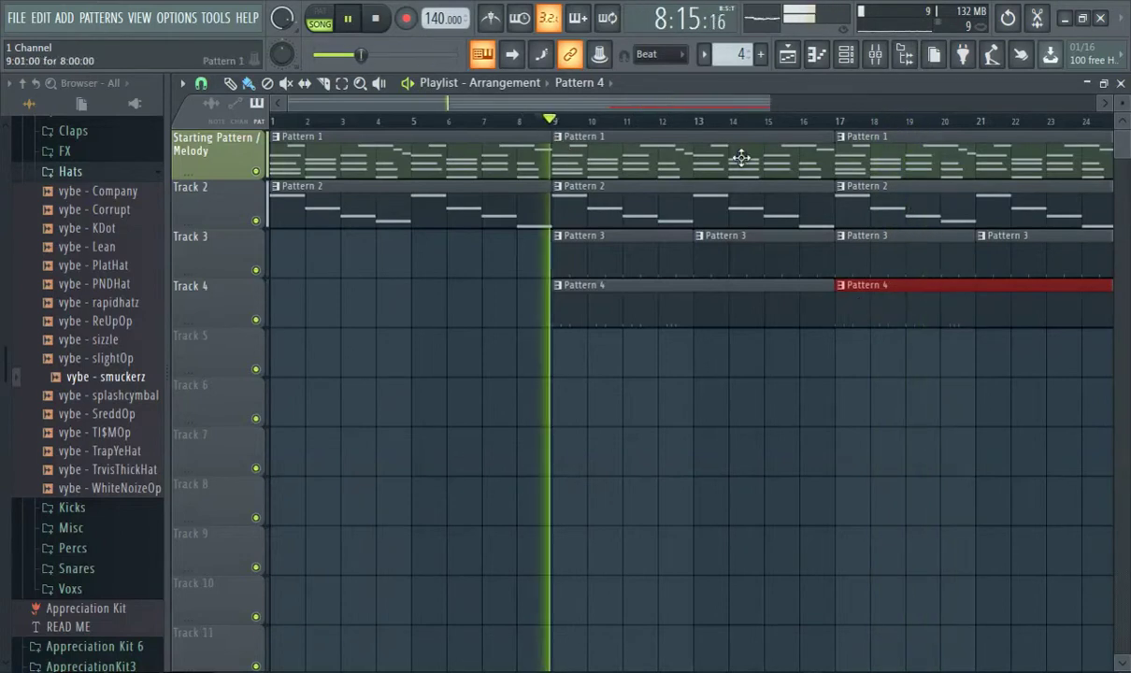
Duplicate all Kick - Fatty notes of Pattern 4 into bars 5 to 8 of the piano roll
{"action": "left_click", "coordinate": [847, 60]}
{"action": "left_click", "coordinate": [847, 60]}
{"action": "left_click", "coordinate": [816, 54]}
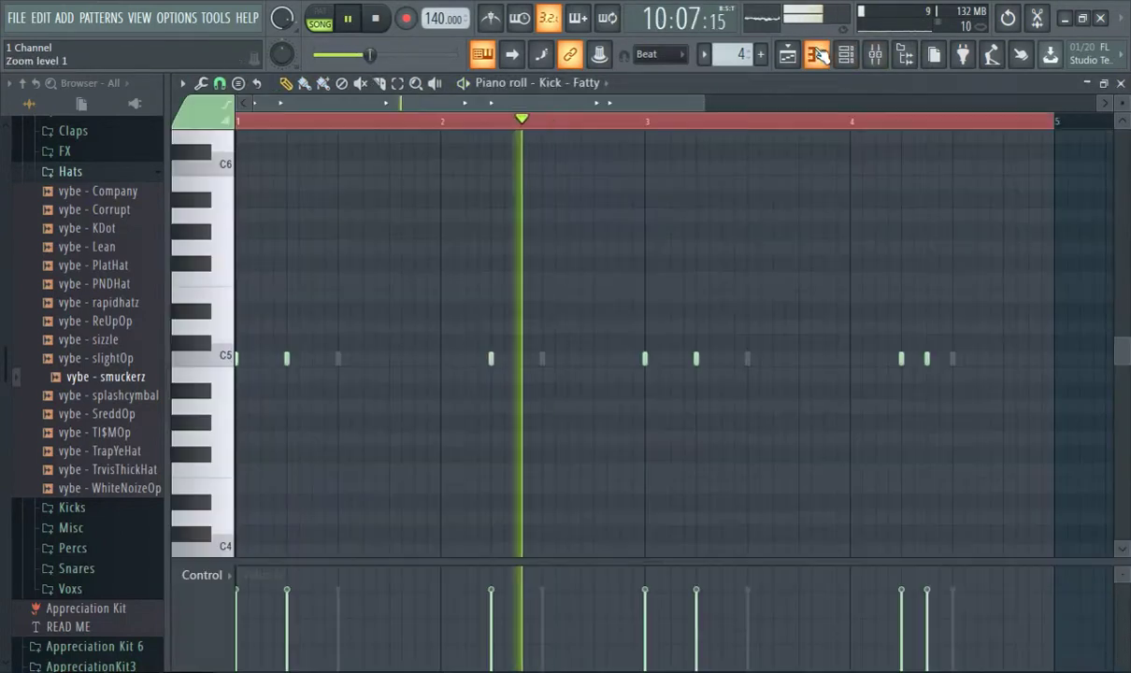
{"action": "key", "text": "ctrl+a"}
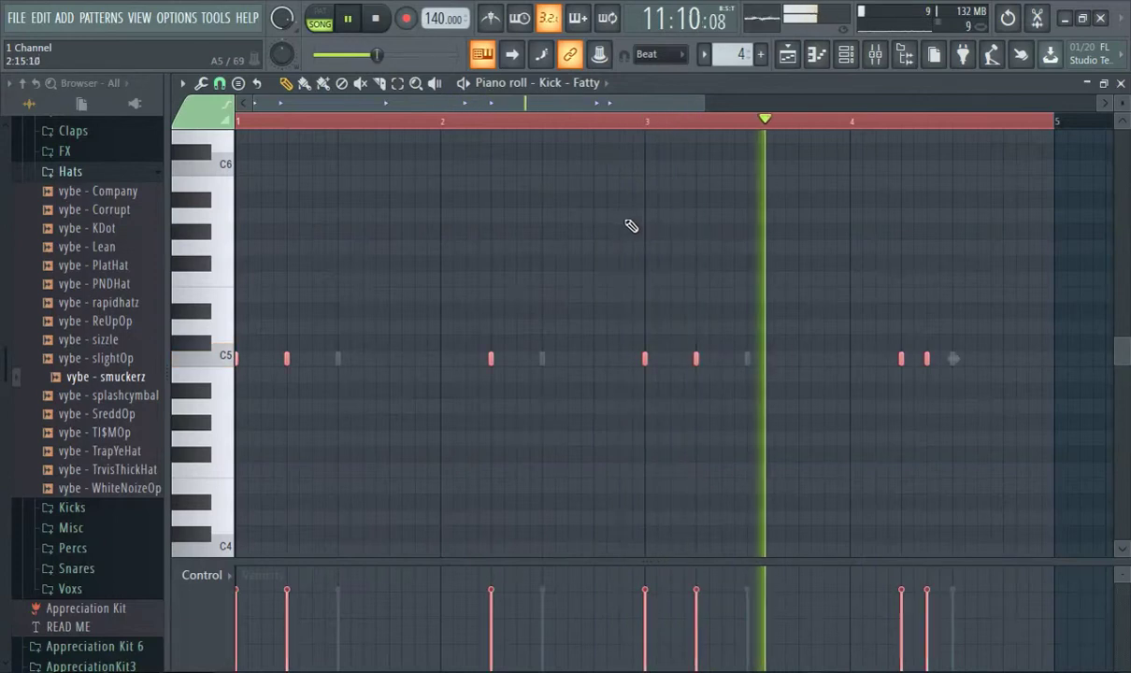
{"action": "key", "text": "ctrl+b"}
{"action": "scroll", "coordinate": [581, 277], "scroll_direction": "down", "scroll_amount": 3}
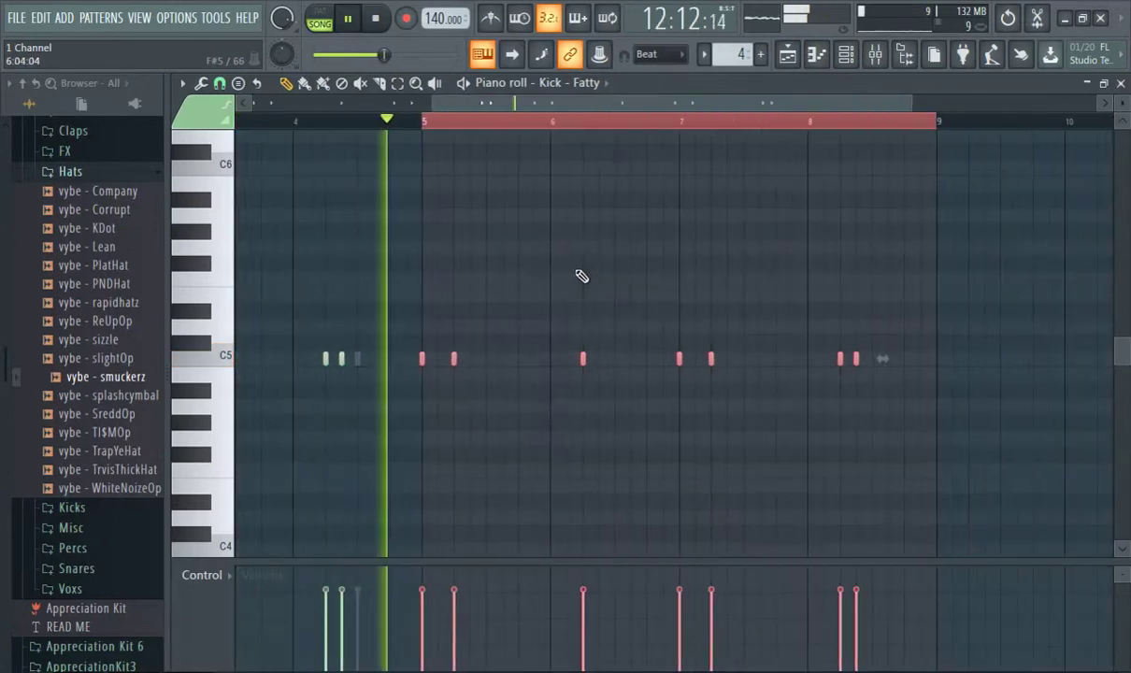
{"action": "left_click_drag", "start_coordinate": [440, 104], "coordinate": [250, 123]}
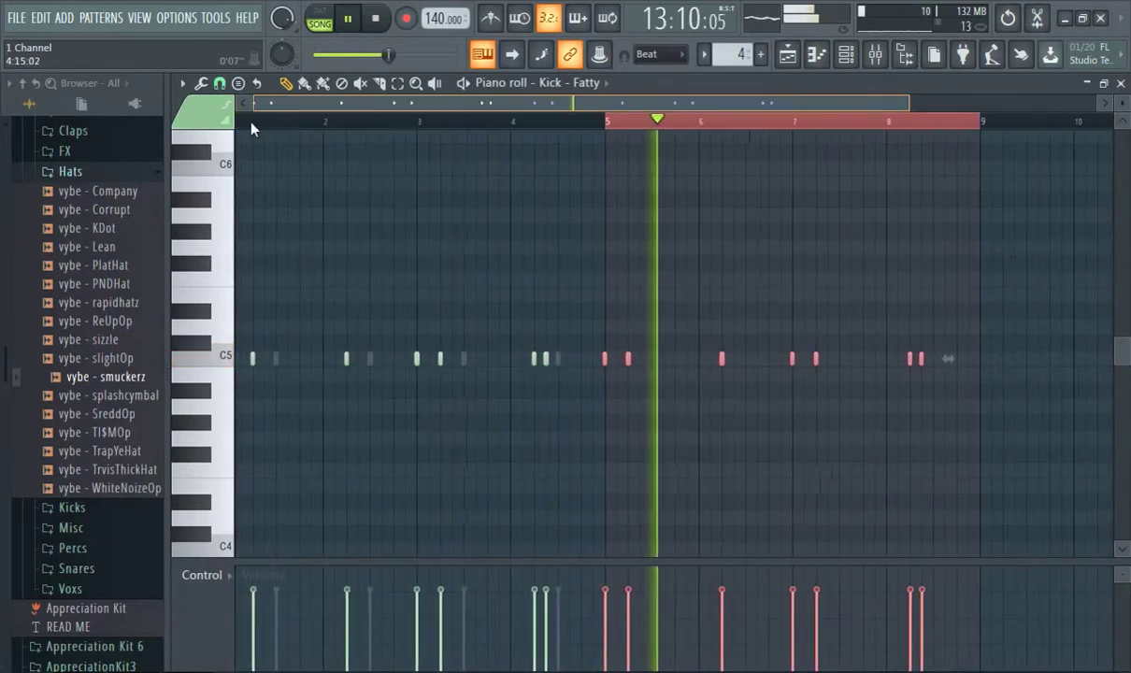
Switch the piano roll to vybe - CorruptSnr and copy its four notes into bars 5 to 8
{"action": "left_click", "coordinate": [573, 85]}
{"action": "left_click", "coordinate": [592, 134]}
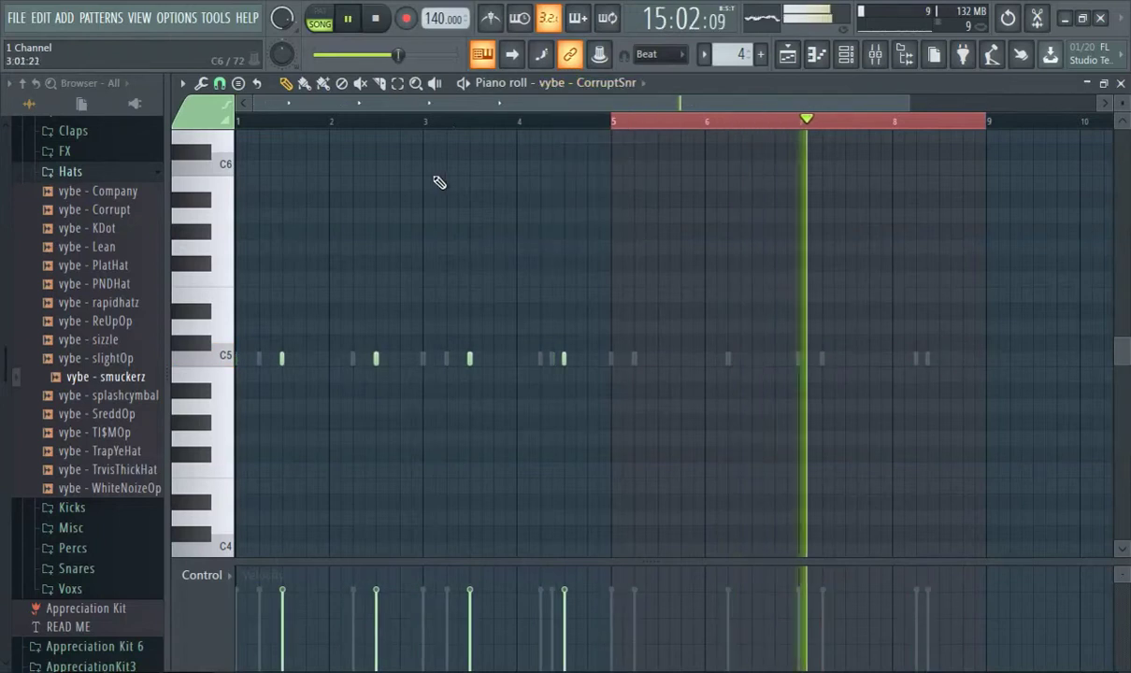
{"action": "left_click_drag", "start_coordinate": [603, 376], "coordinate": [155, 371]}
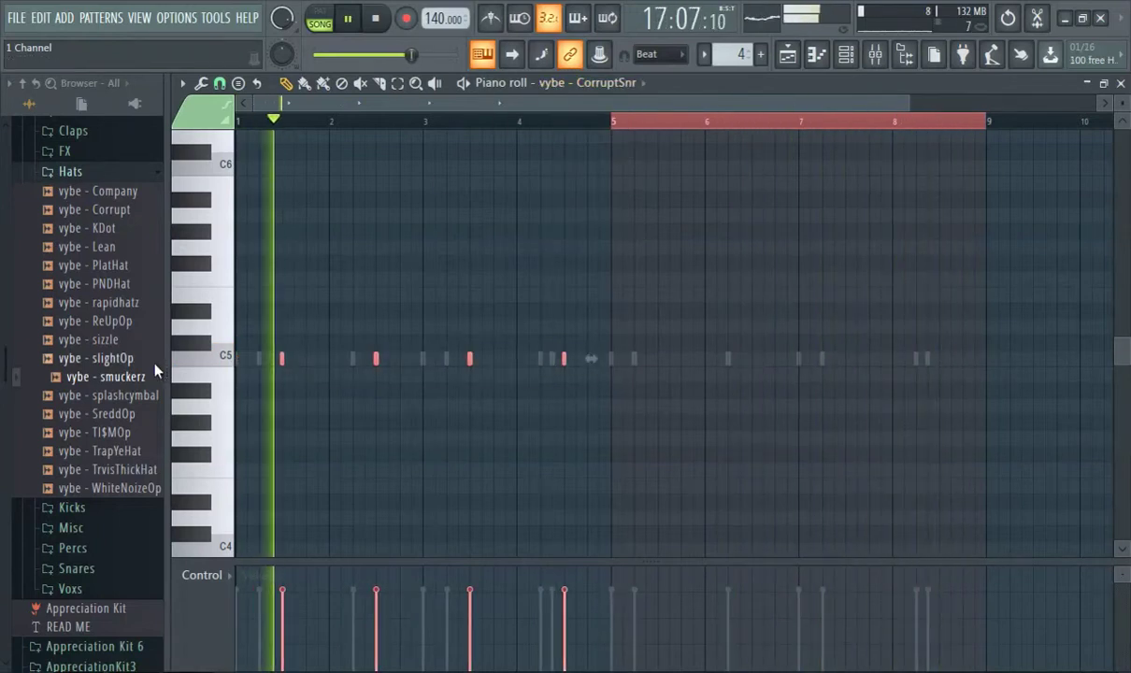
{"action": "left_click_drag", "start_coordinate": [377, 358], "coordinate": [382, 359]}
{"action": "left_click_drag", "start_coordinate": [285, 359], "coordinate": [656, 365]}
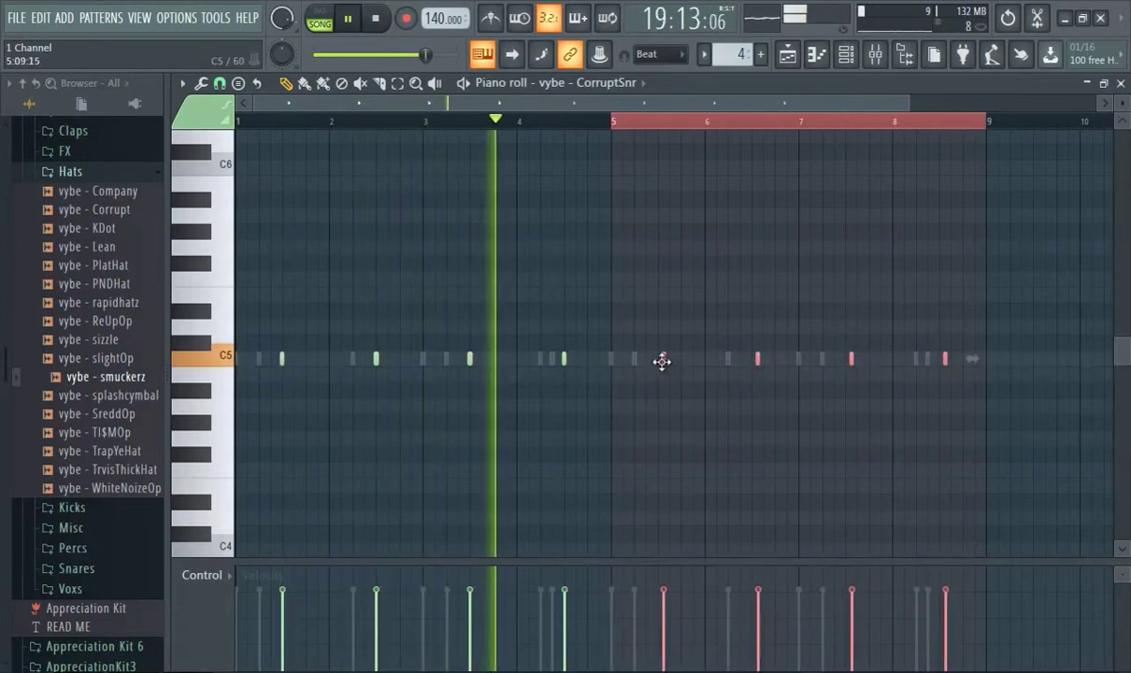
Add an extra C5 vybe - CorruptSnr note near the end of bar 8, and play the playlist from just before bar 9
{"action": "scroll", "coordinate": [807, 359], "scroll_direction": "up", "scroll_amount": 5}
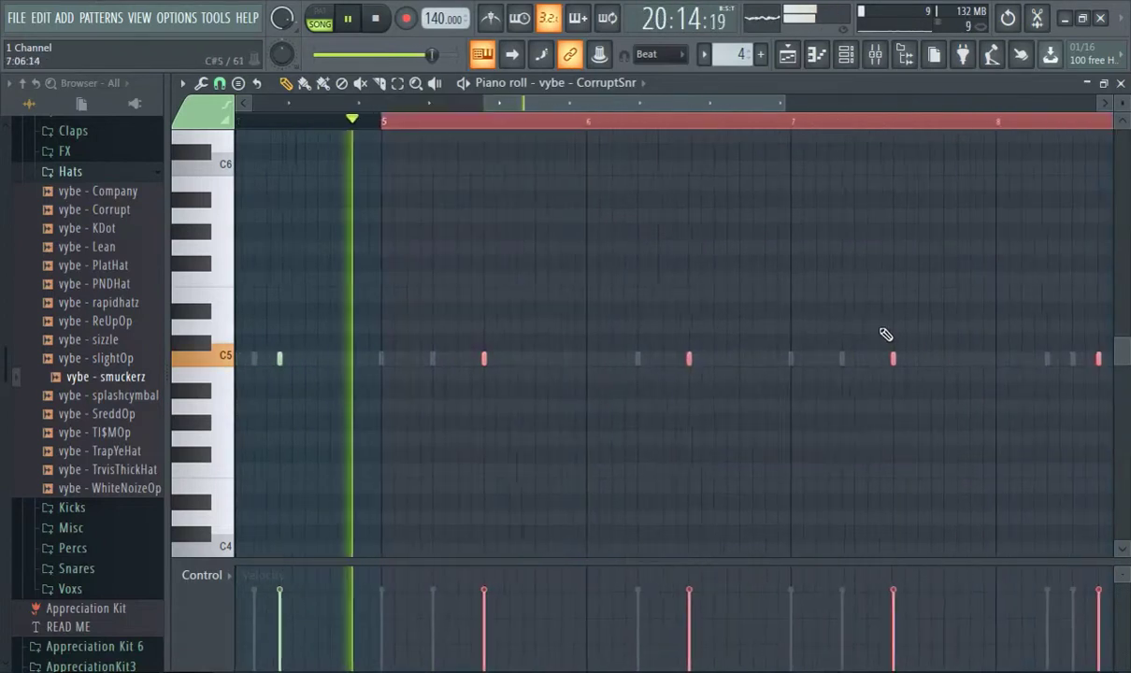
{"action": "scroll", "coordinate": [895, 327], "scroll_direction": "down", "scroll_amount": 4}
{"action": "left_click", "coordinate": [751, 134]}
{"action": "scroll", "coordinate": [888, 361], "scroll_direction": "up", "scroll_amount": 4}
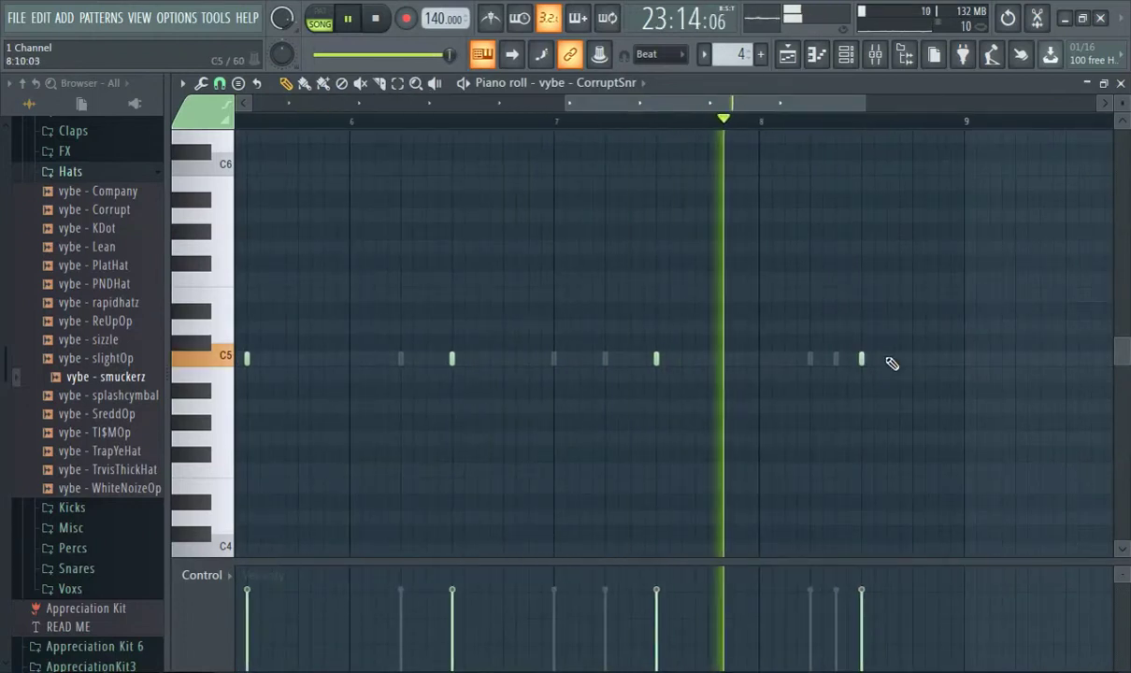
{"action": "left_click", "coordinate": [917, 360]}
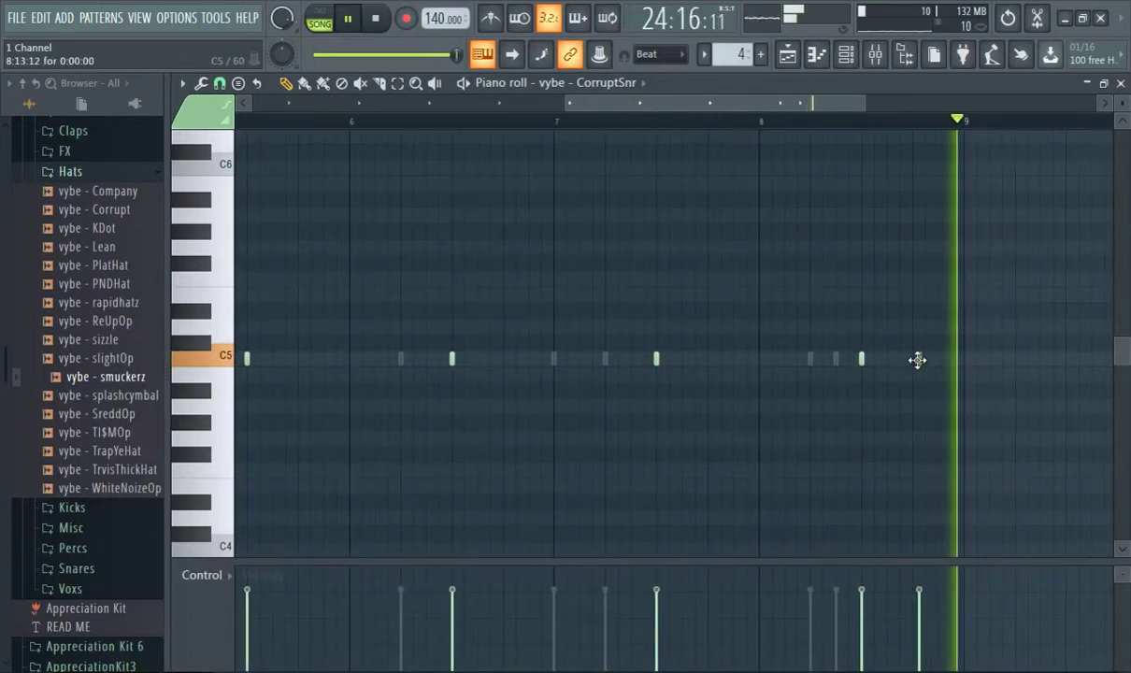
{"action": "scroll", "coordinate": [880, 308], "scroll_direction": "down", "scroll_amount": 3}
{"action": "left_click", "coordinate": [788, 53]}
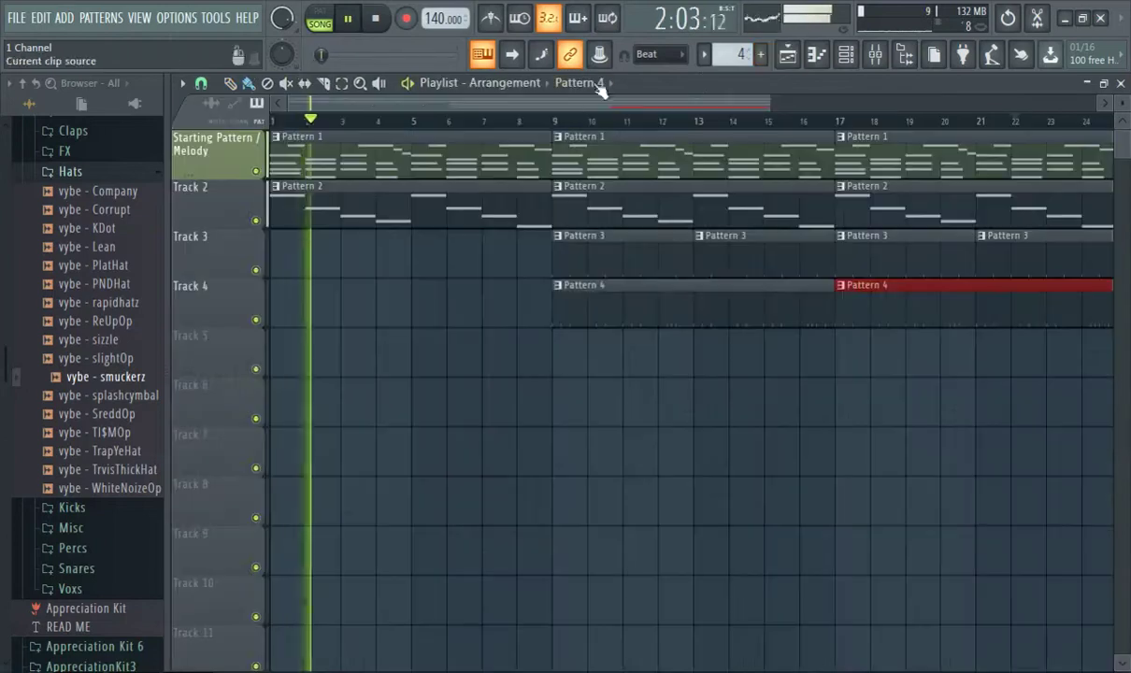
{"action": "left_click", "coordinate": [536, 122]}
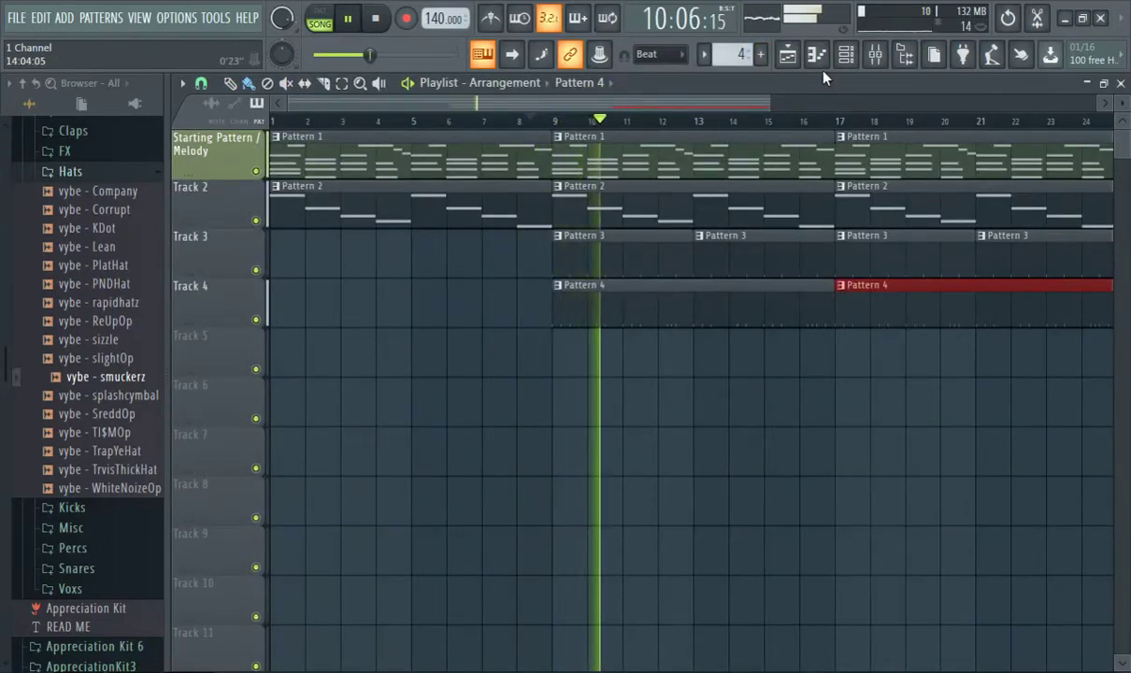
Open the vybe - CorruptSnr channel settings from the channel rack and adjust its channel volume
{"action": "left_click", "coordinate": [846, 58]}
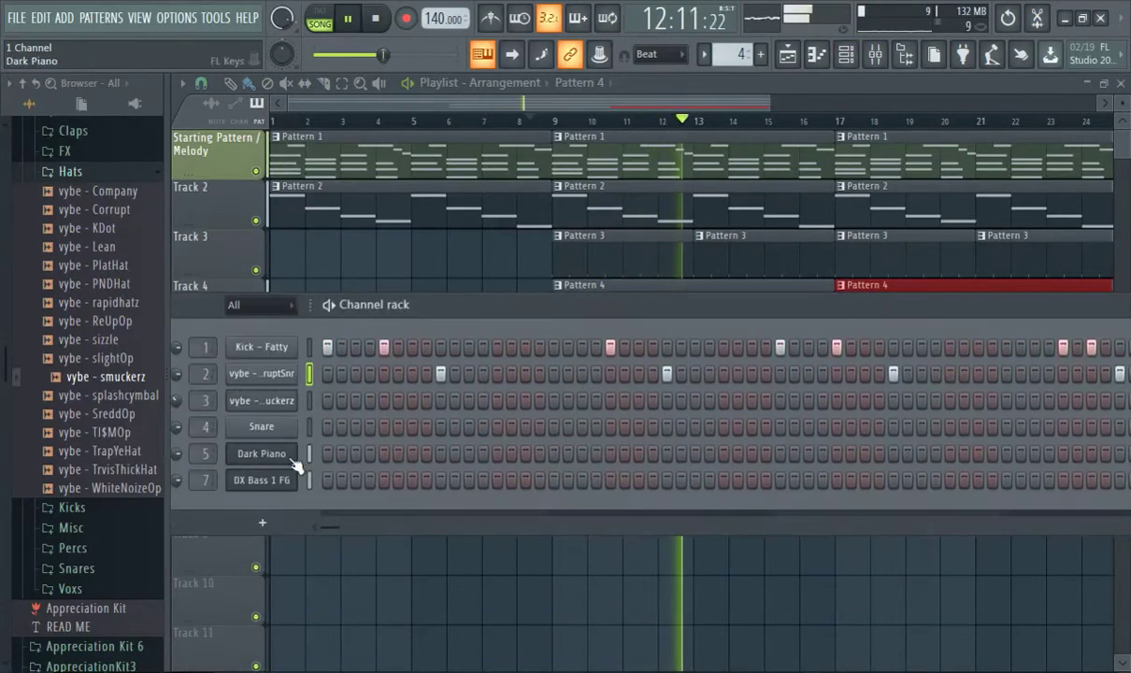
{"action": "left_click", "coordinate": [271, 374]}
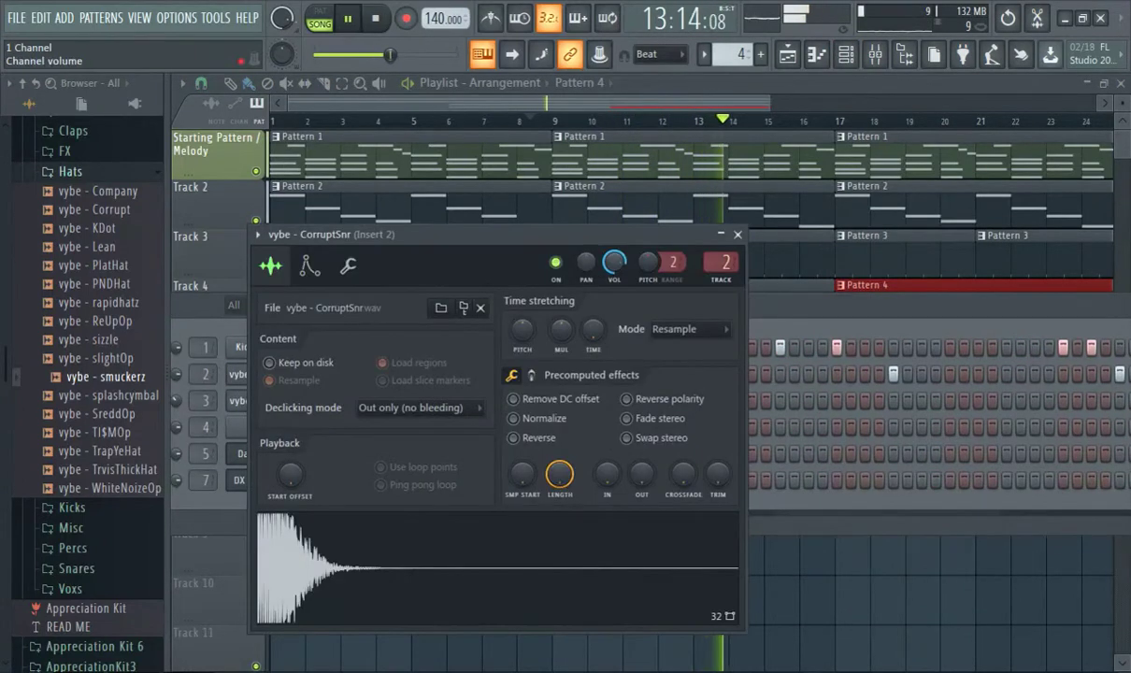
{"action": "left_click", "coordinate": [793, 334]}
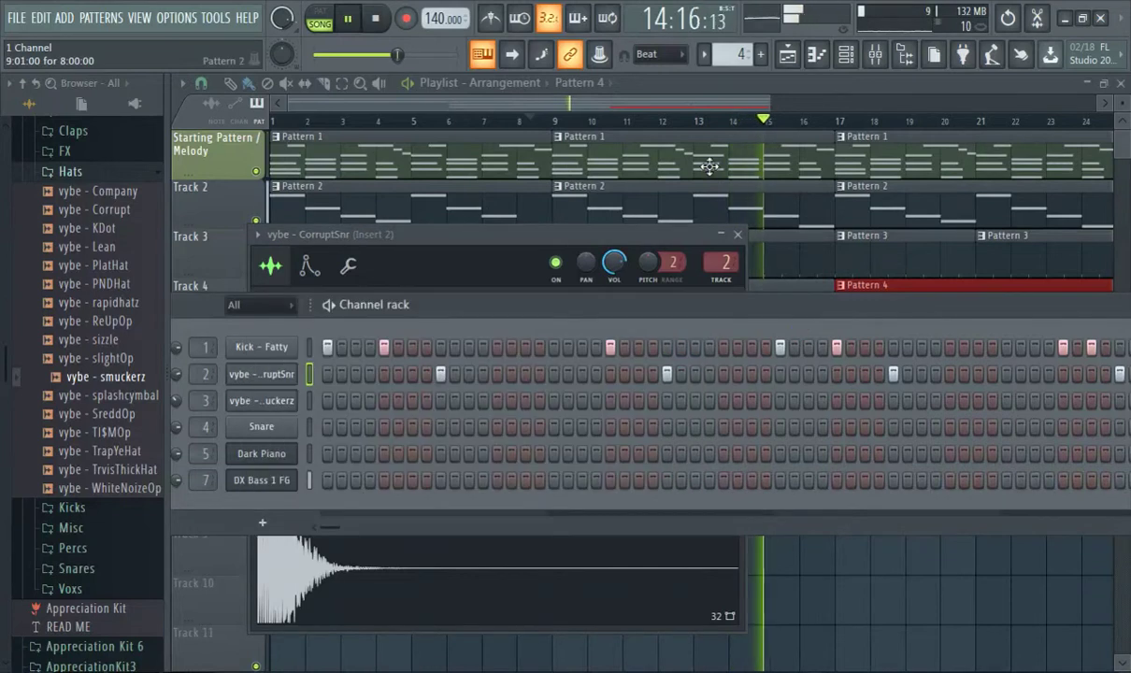
Load Fruity Parametric EQ 2 into the first effect slot of the Insert 1 mixer track
{"action": "left_click", "coordinate": [876, 58]}
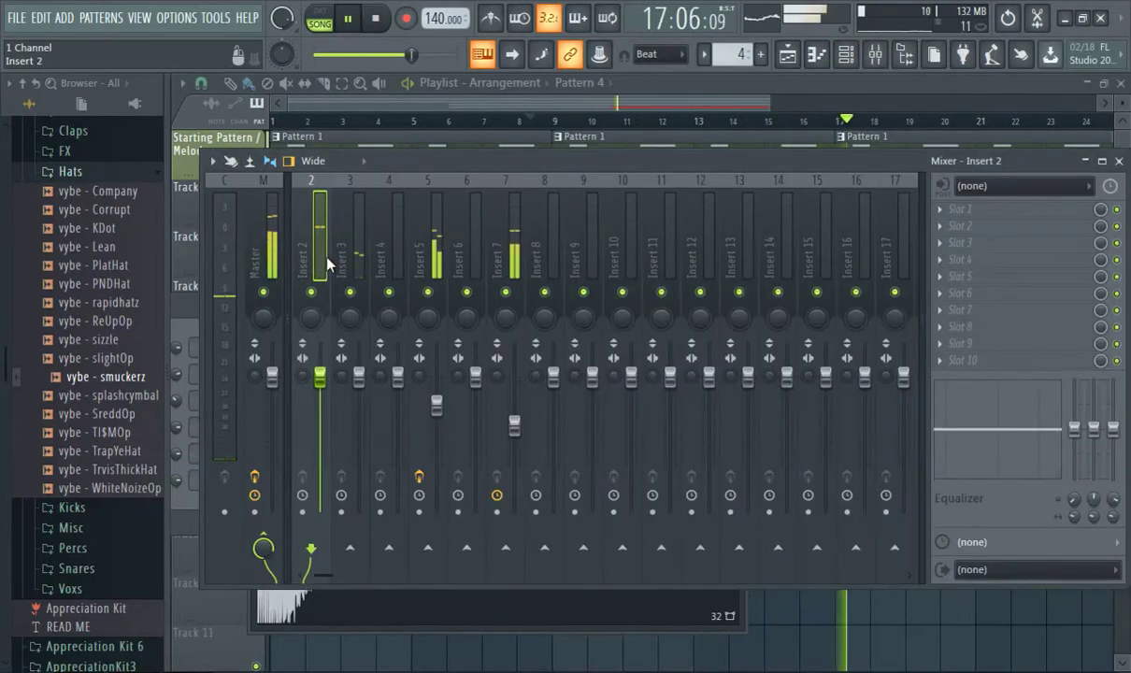
{"action": "key", "text": "Left"}
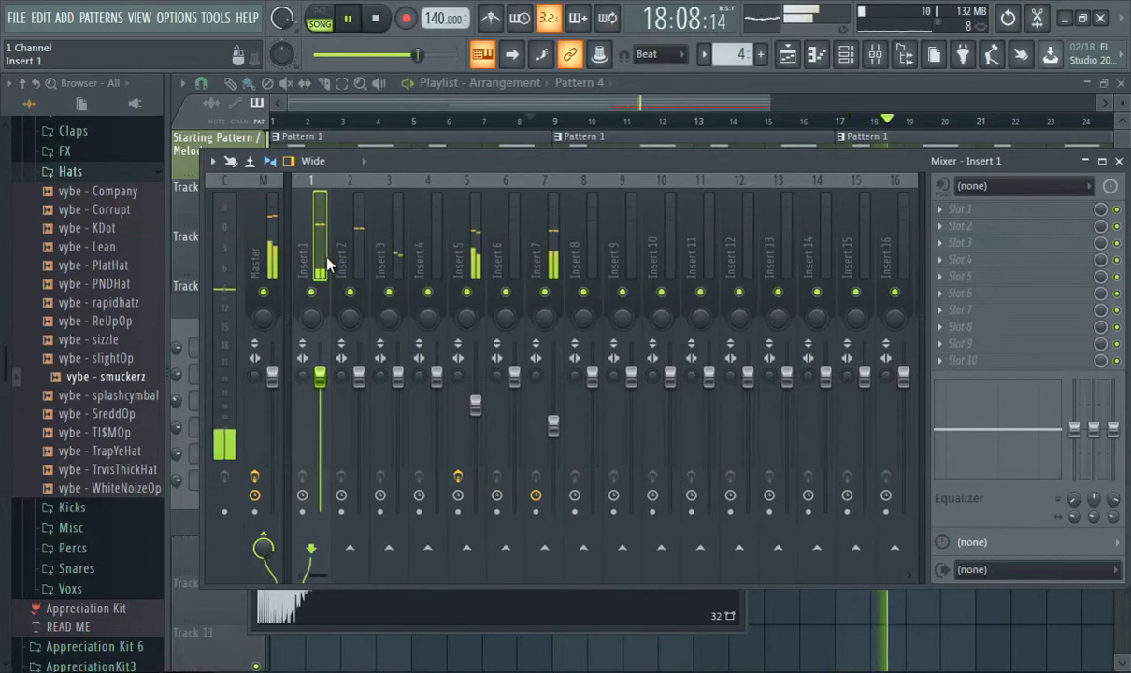
{"action": "left_click", "coordinate": [989, 210]}
{"action": "mouse_move", "coordinate": [963, 228]}
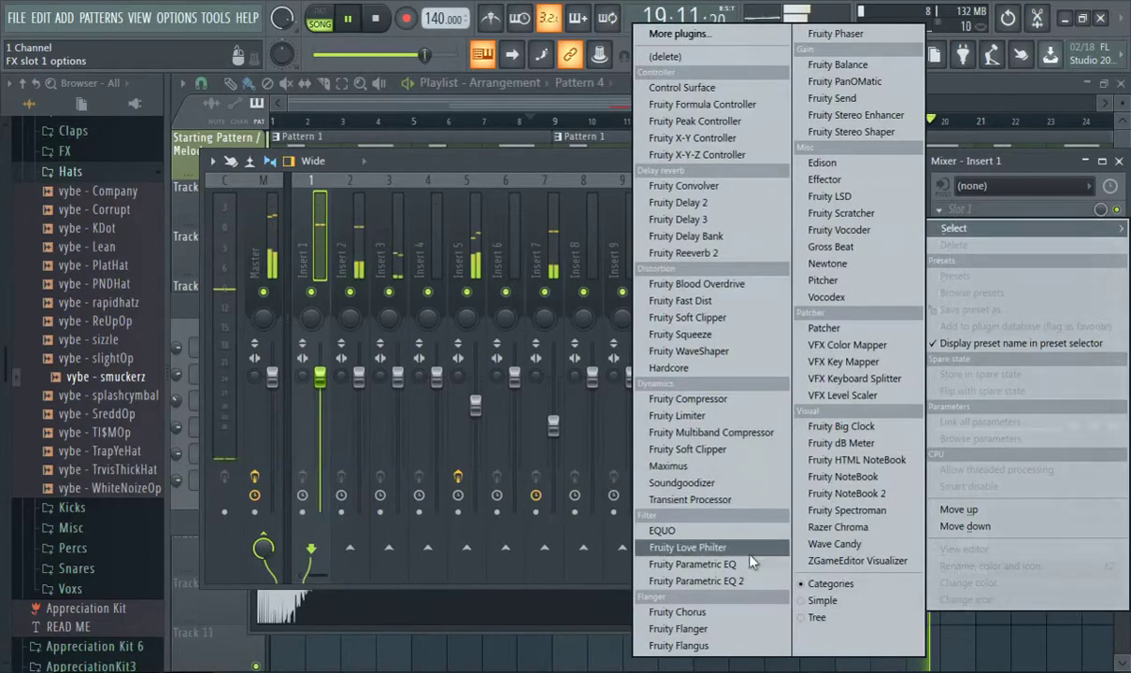
{"action": "left_click", "coordinate": [741, 580]}
Shape the Insert 1 EQ by slightly boosting bands 1 to 3, cutting the band 7 high shelf about 12 dB and dipping band 4 slightly
{"action": "left_click_drag", "start_coordinate": [355, 401], "coordinate": [434, 392]}
{"action": "left_click_drag", "start_coordinate": [353, 379], "coordinate": [350, 382]}
{"action": "left_click_drag", "start_coordinate": [435, 393], "coordinate": [434, 393]}
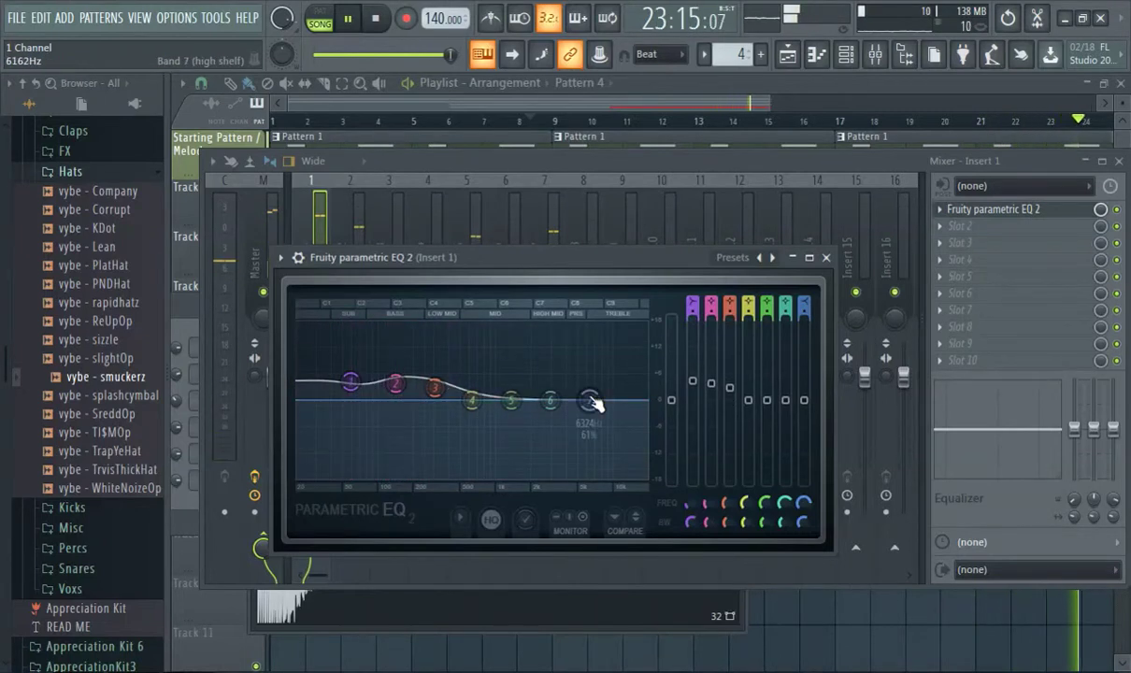
{"action": "left_click_drag", "start_coordinate": [593, 404], "coordinate": [606, 453]}
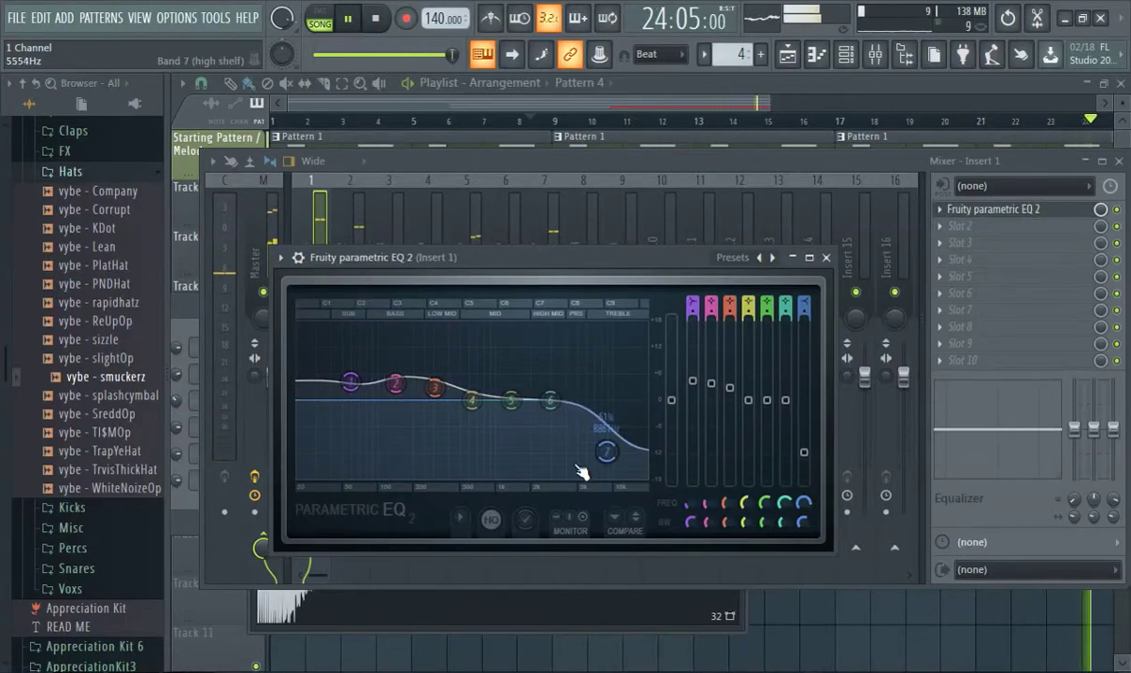
{"action": "left_click_drag", "start_coordinate": [473, 401], "coordinate": [475, 409]}
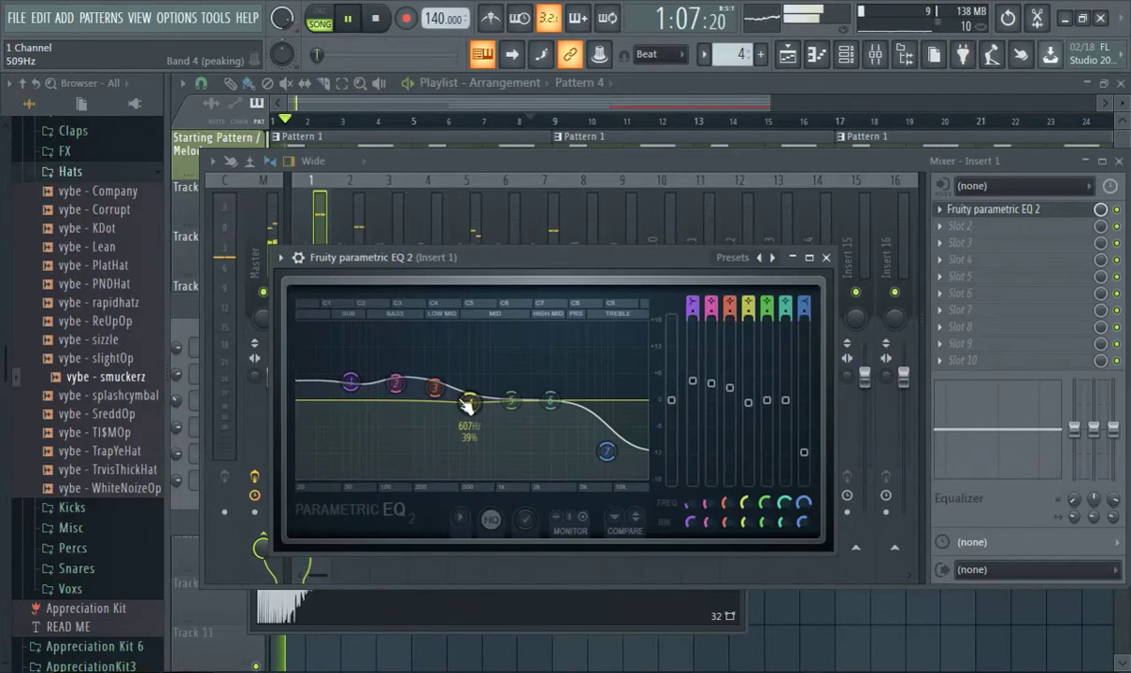
{"action": "left_click", "coordinate": [469, 161]}
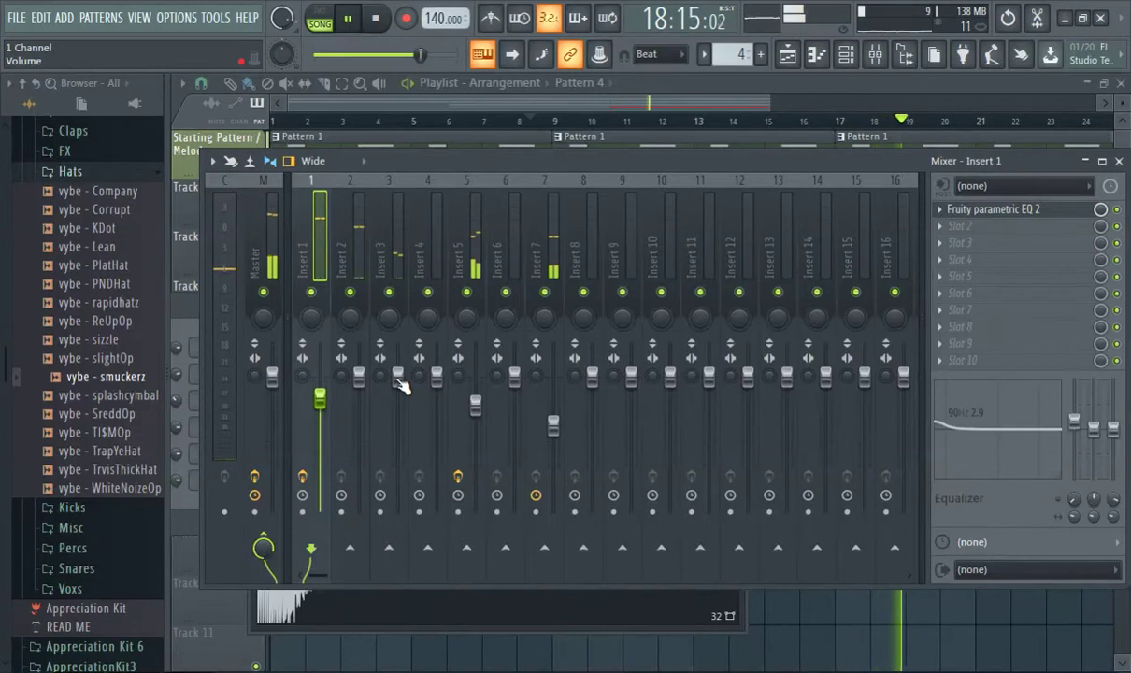
Reopen the Insert 1 EQ, lower band 2 a little and raise band 3 slightly, and return to the playlist
{"action": "left_click", "coordinate": [992, 210]}
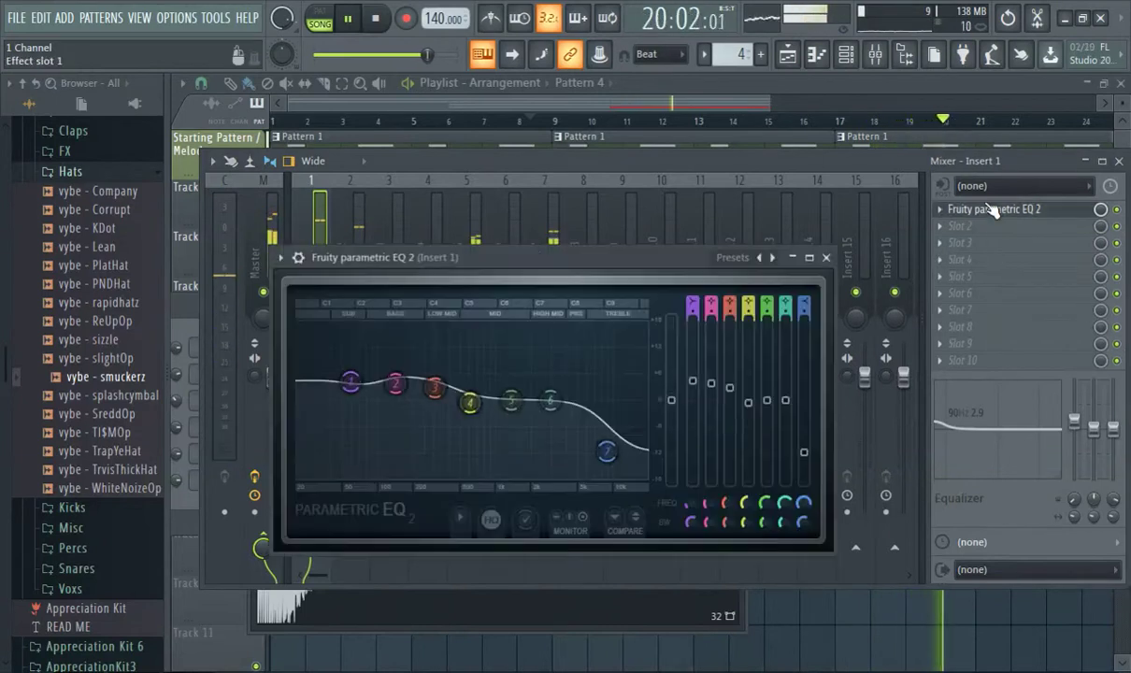
{"action": "left_click_drag", "start_coordinate": [396, 385], "coordinate": [436, 385]}
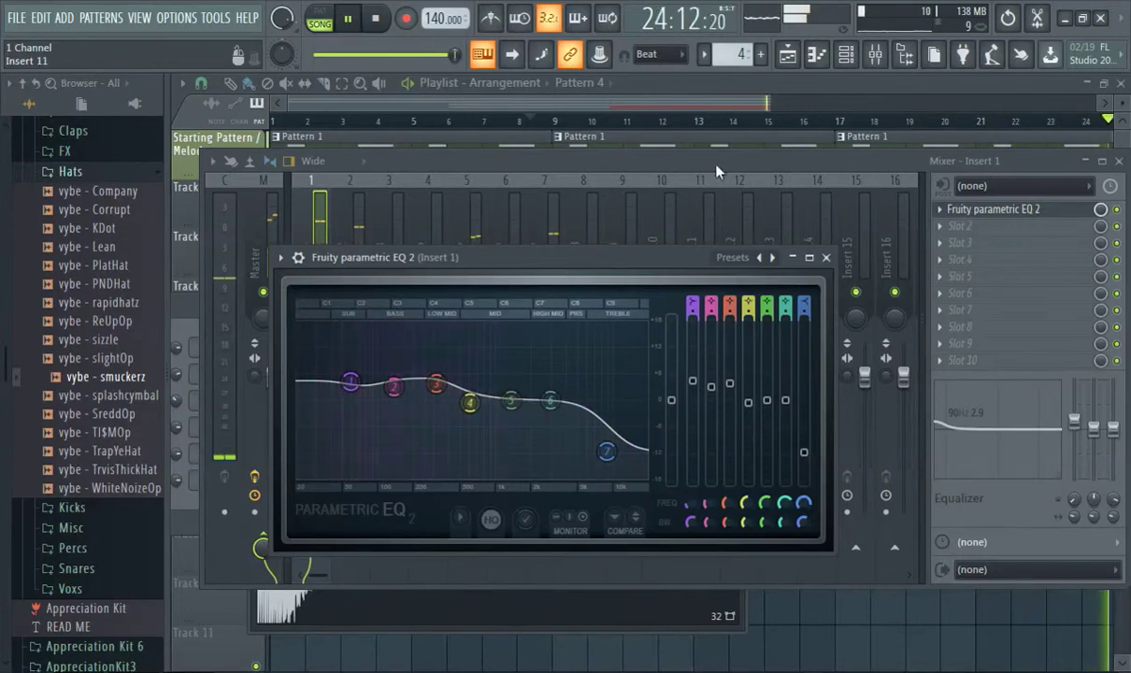
{"action": "left_click", "coordinate": [743, 176]}
{"action": "key", "text": "F9"}
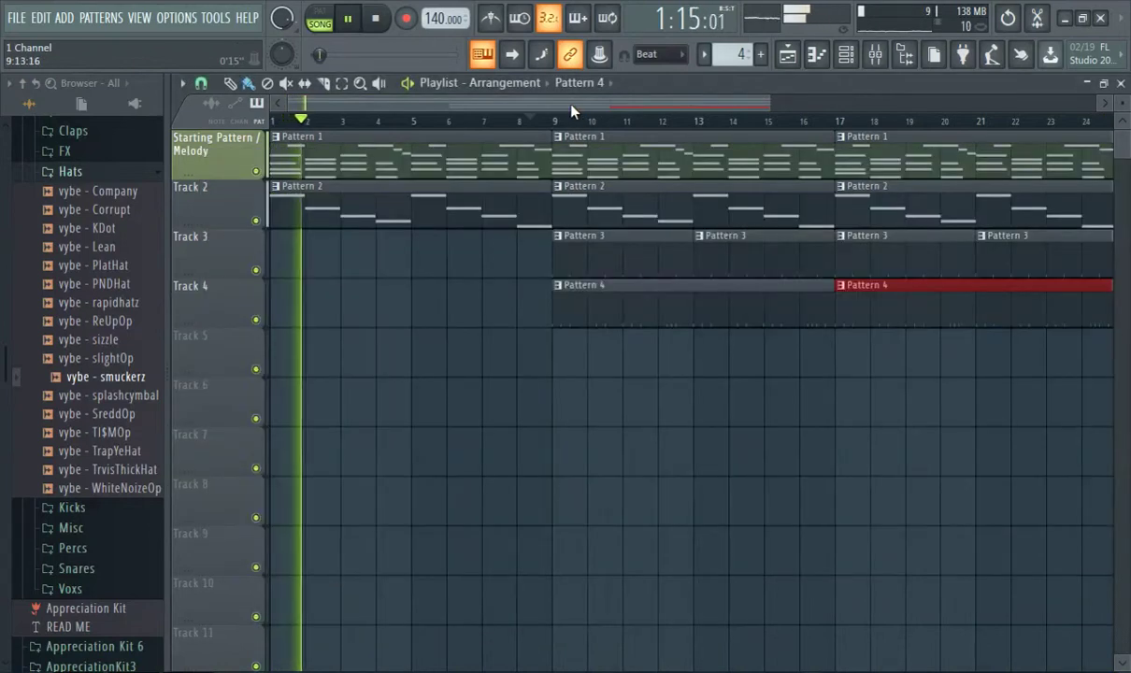
Replace the Snare channel's sample with vybe - SuddenSnp from the Claps folder of Appreciation Kit 4
{"action": "left_click", "coordinate": [92, 177]}
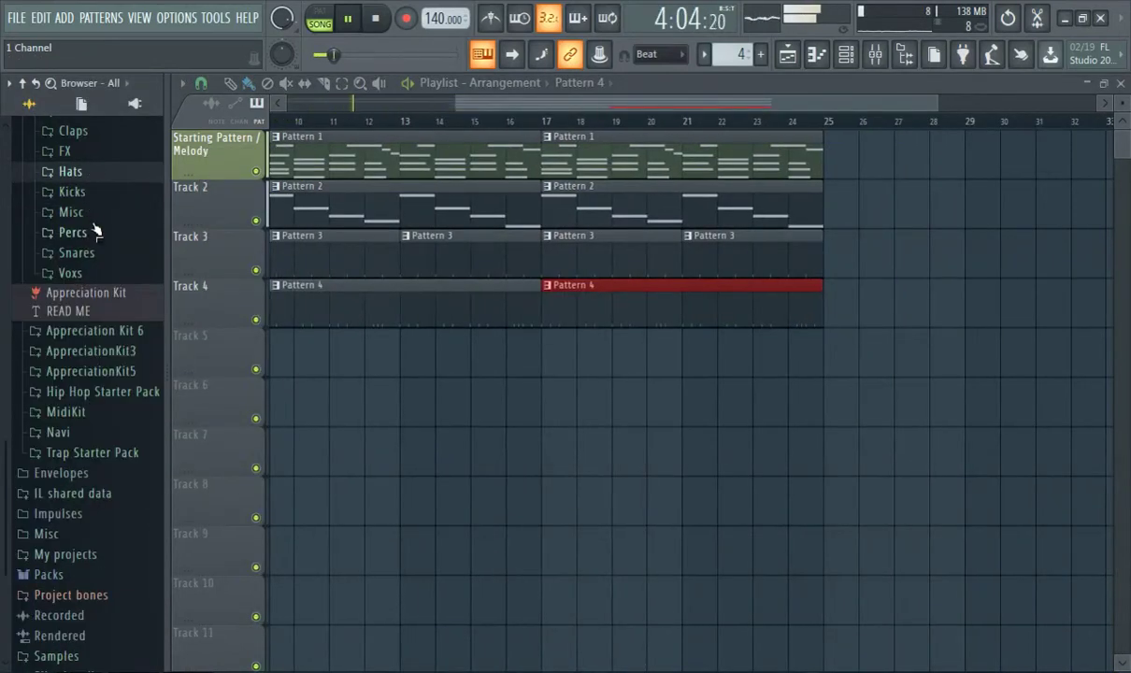
{"action": "scroll", "coordinate": [105, 238], "scroll_direction": "up", "scroll_amount": 3}
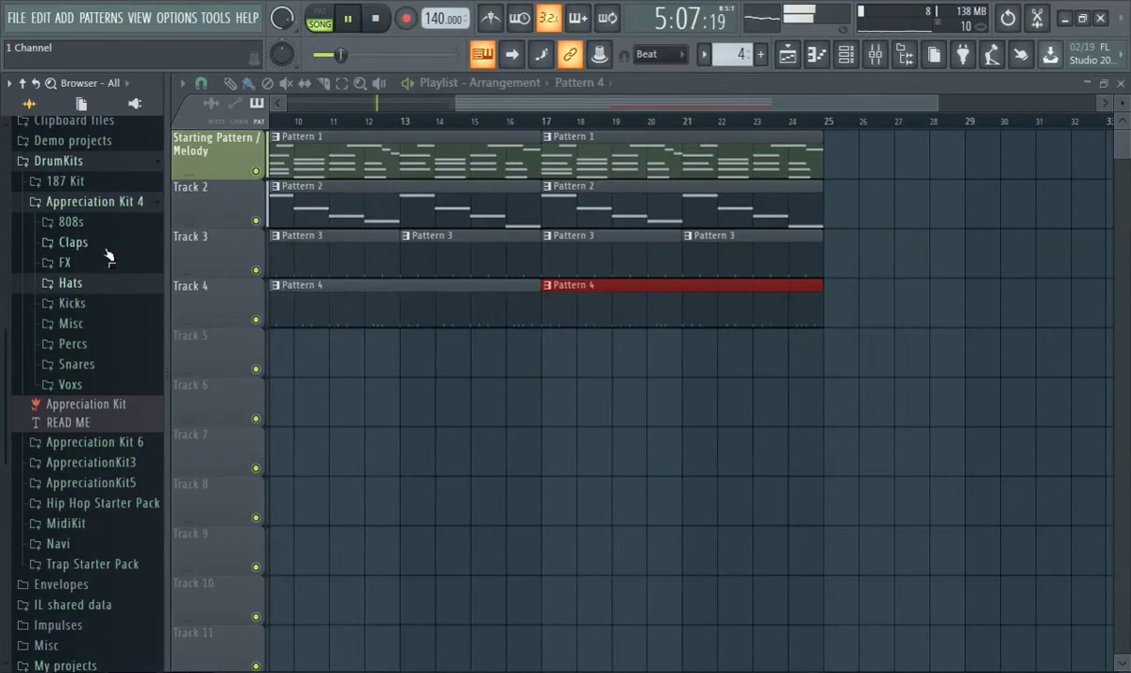
{"action": "left_click", "coordinate": [107, 247]}
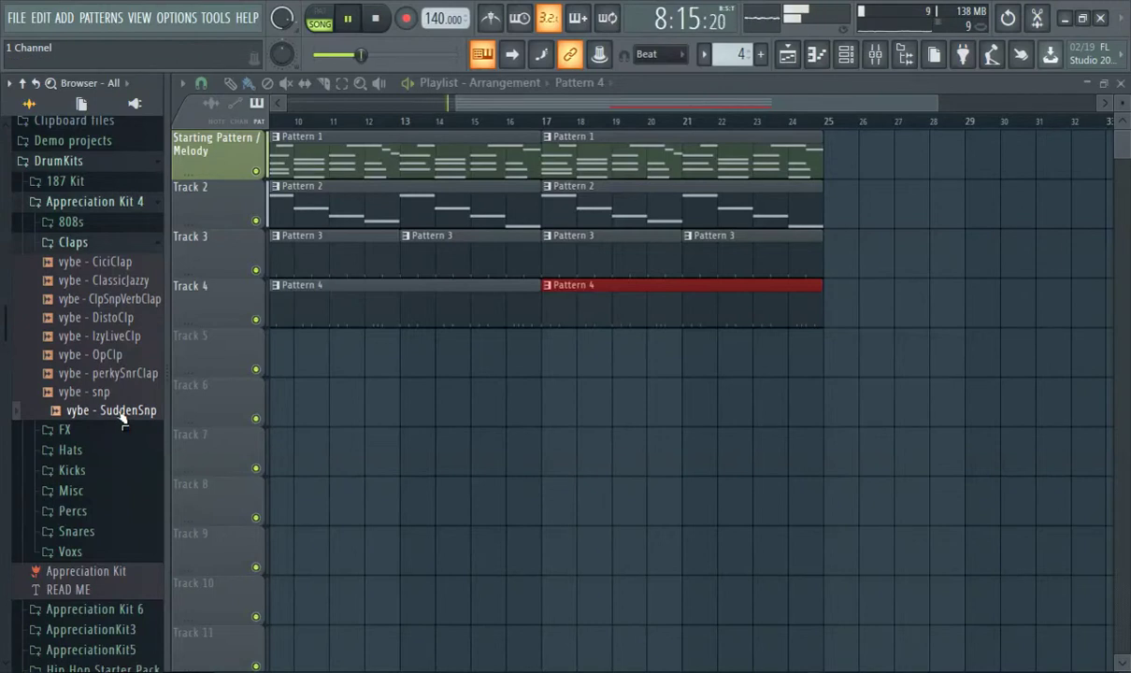
{"action": "left_click_drag", "start_coordinate": [121, 421], "coordinate": [78, 357]}
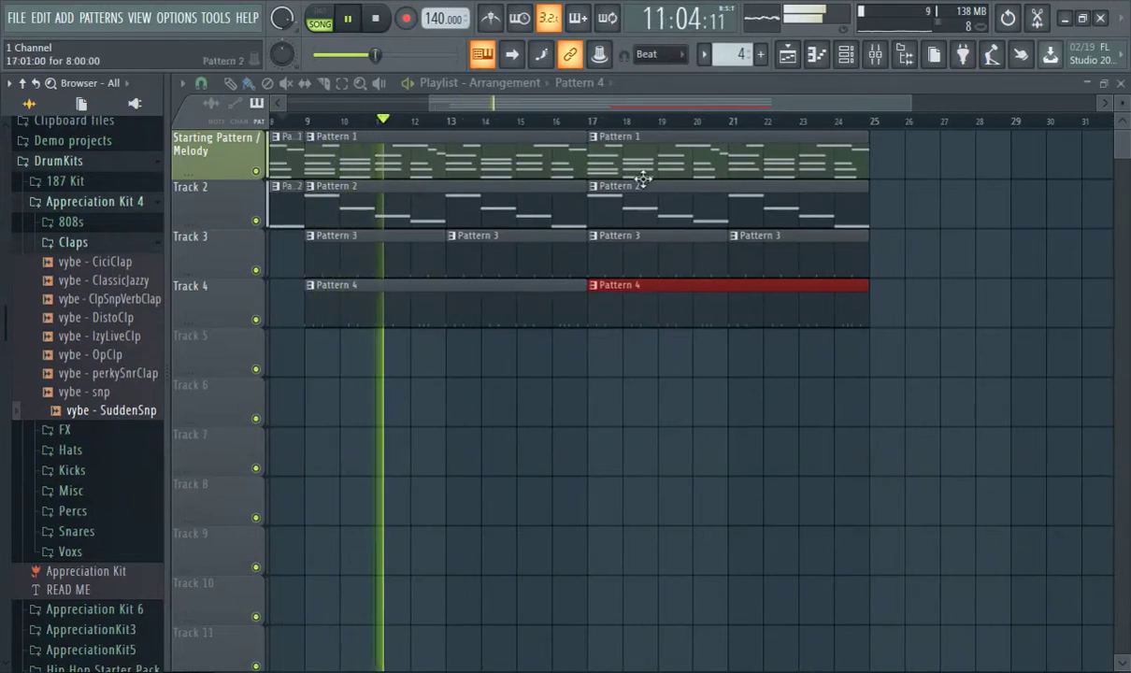
{"action": "left_click_drag", "start_coordinate": [550, 103], "coordinate": [388, 117]}
{"action": "left_click", "coordinate": [850, 56]}
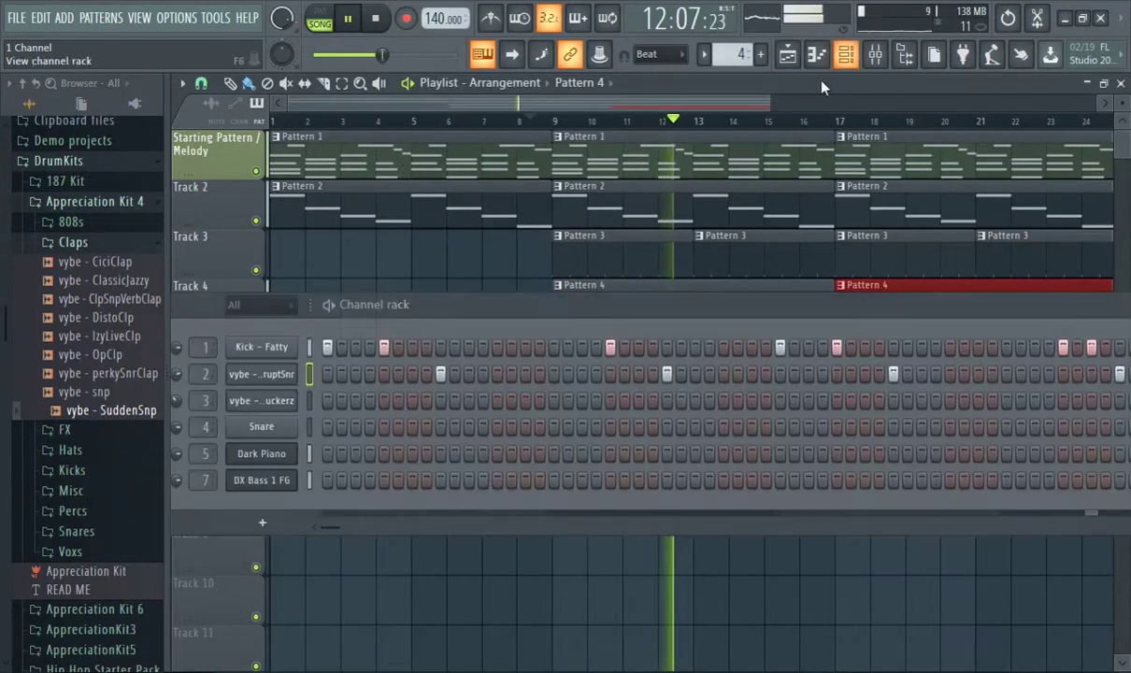
{"action": "left_click_drag", "start_coordinate": [117, 420], "coordinate": [252, 428]}
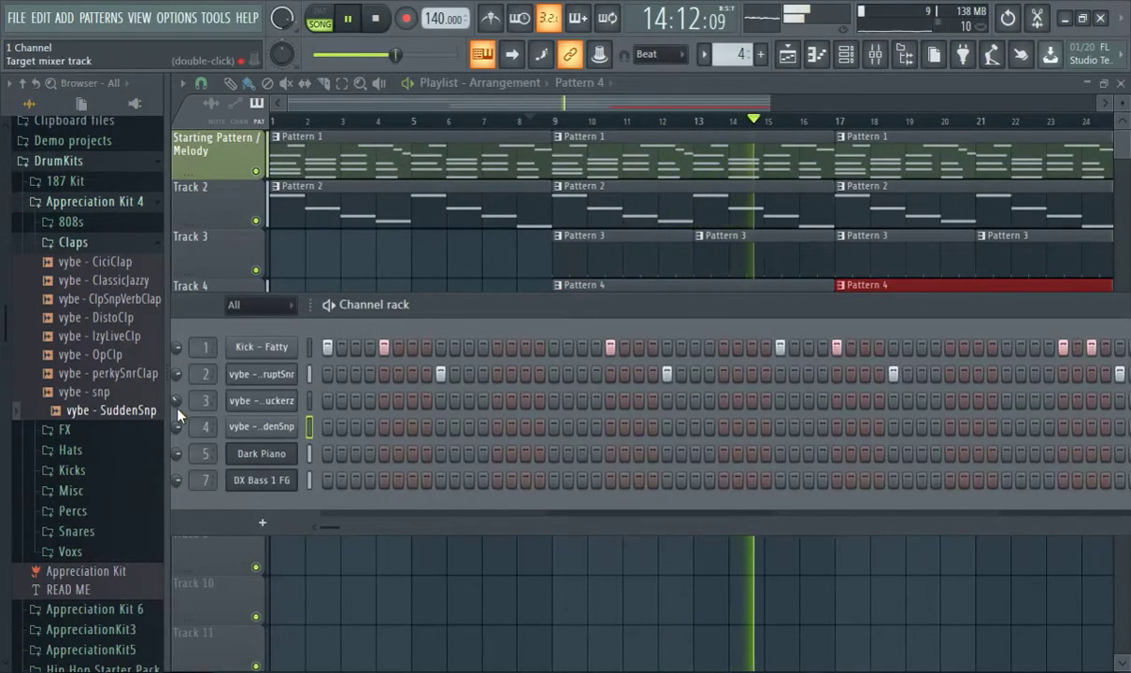
Collapse Appreciation Kit 4 in the browser and open the Cymbal folder of Appreciation Kit 6
{"action": "left_click", "coordinate": [82, 245]}
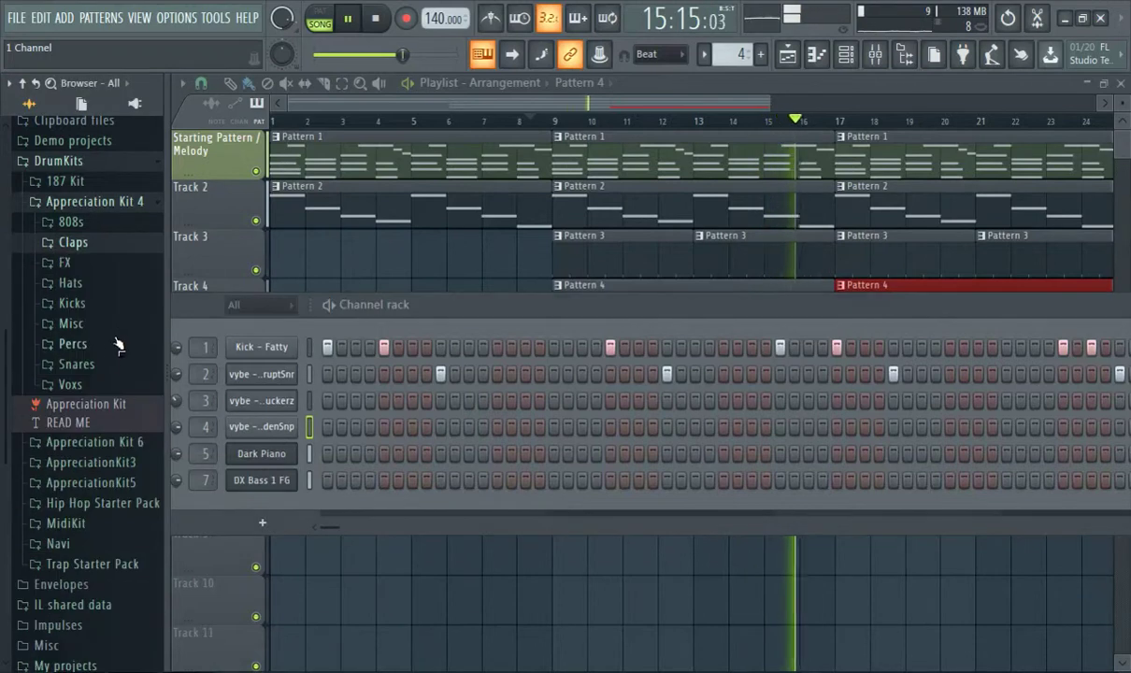
{"action": "left_click", "coordinate": [94, 201]}
{"action": "left_click", "coordinate": [94, 261]}
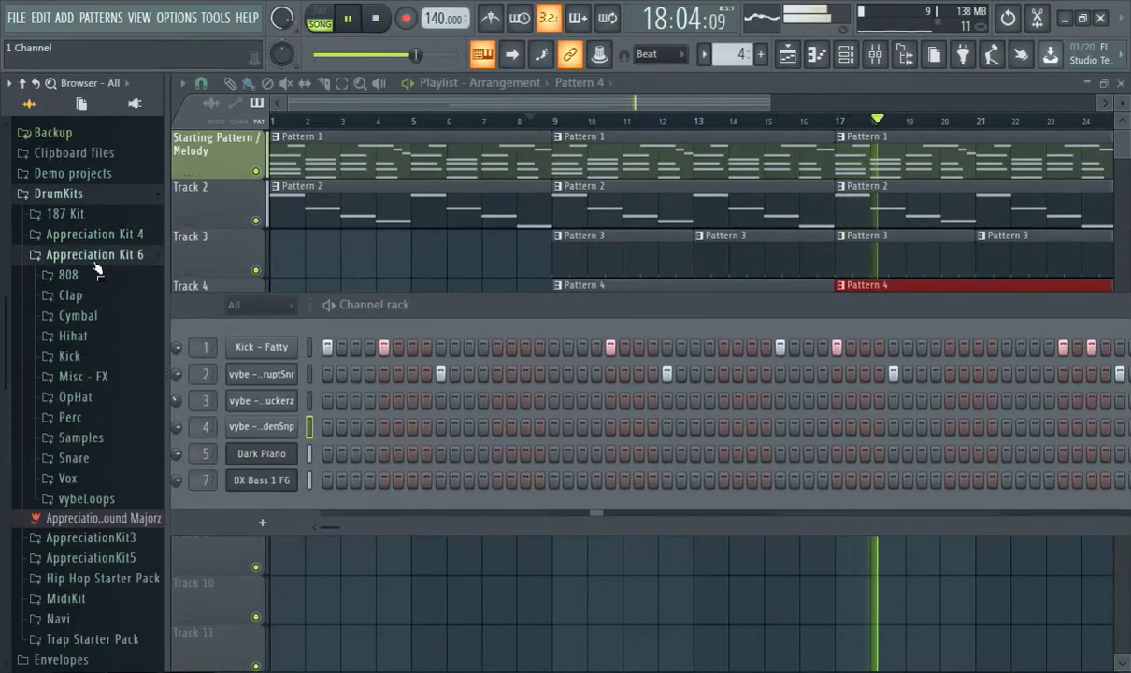
{"action": "left_click", "coordinate": [89, 316]}
Audition the Aqua, Artic, OverLong and Ransom cymbals, and add Cym - OverLong as a new channel above Dark Piano
{"action": "left_click", "coordinate": [99, 353]}
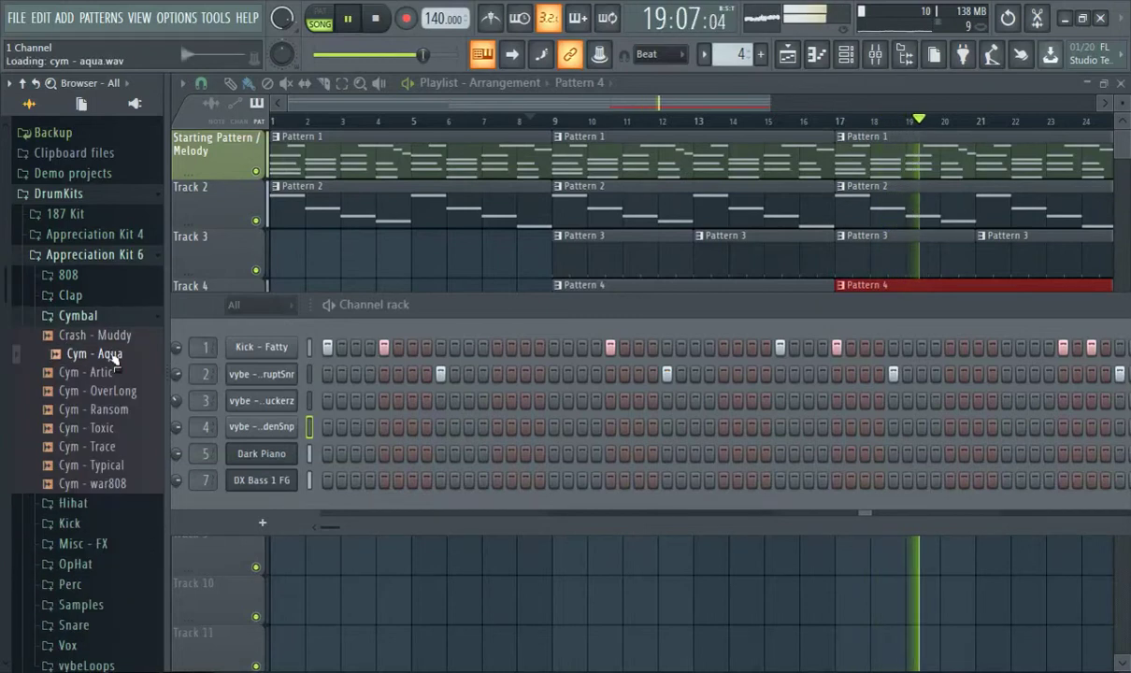
{"action": "left_click", "coordinate": [120, 375]}
{"action": "left_click", "coordinate": [129, 393]}
{"action": "left_click", "coordinate": [129, 410]}
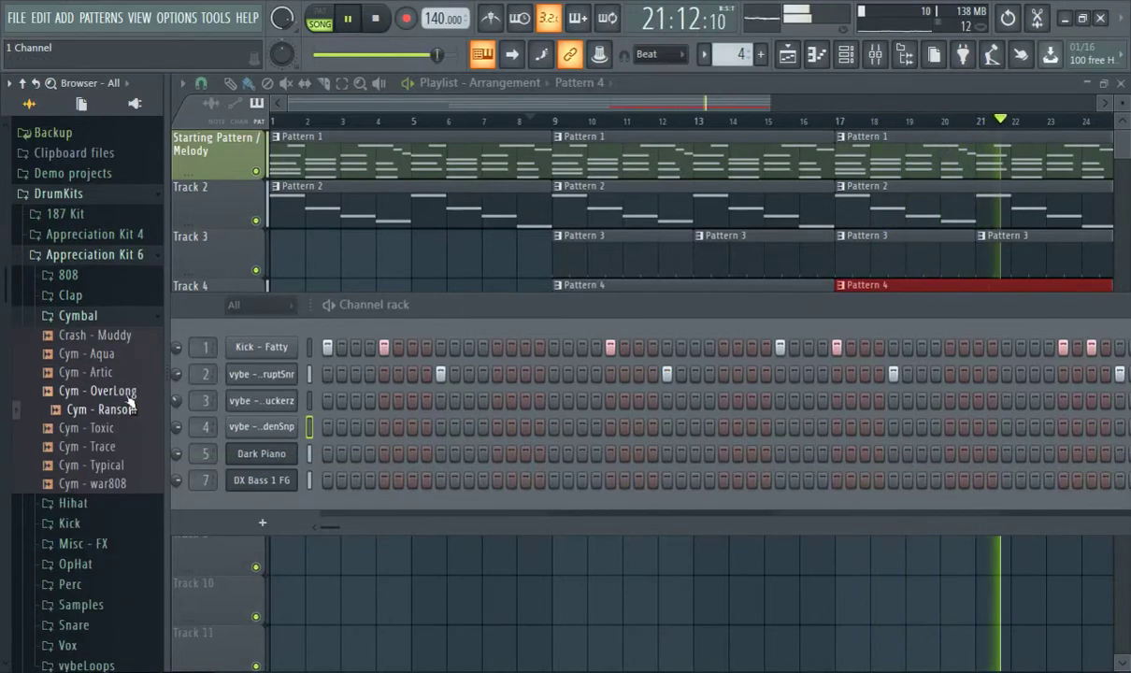
{"action": "left_click", "coordinate": [128, 397]}
{"action": "left_click_drag", "start_coordinate": [129, 397], "coordinate": [219, 454]}
{"action": "left_click_drag", "start_coordinate": [548, 106], "coordinate": [742, 114]}
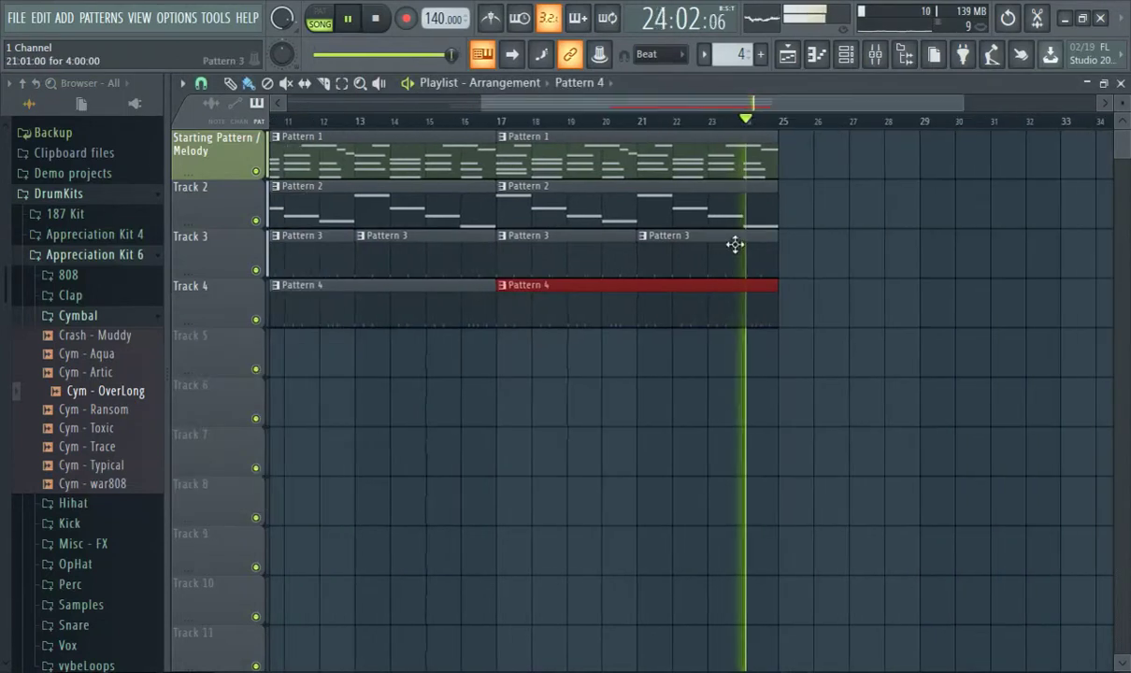
{"action": "left_click", "coordinate": [797, 358]}
{"action": "right_click", "coordinate": [798, 358]}
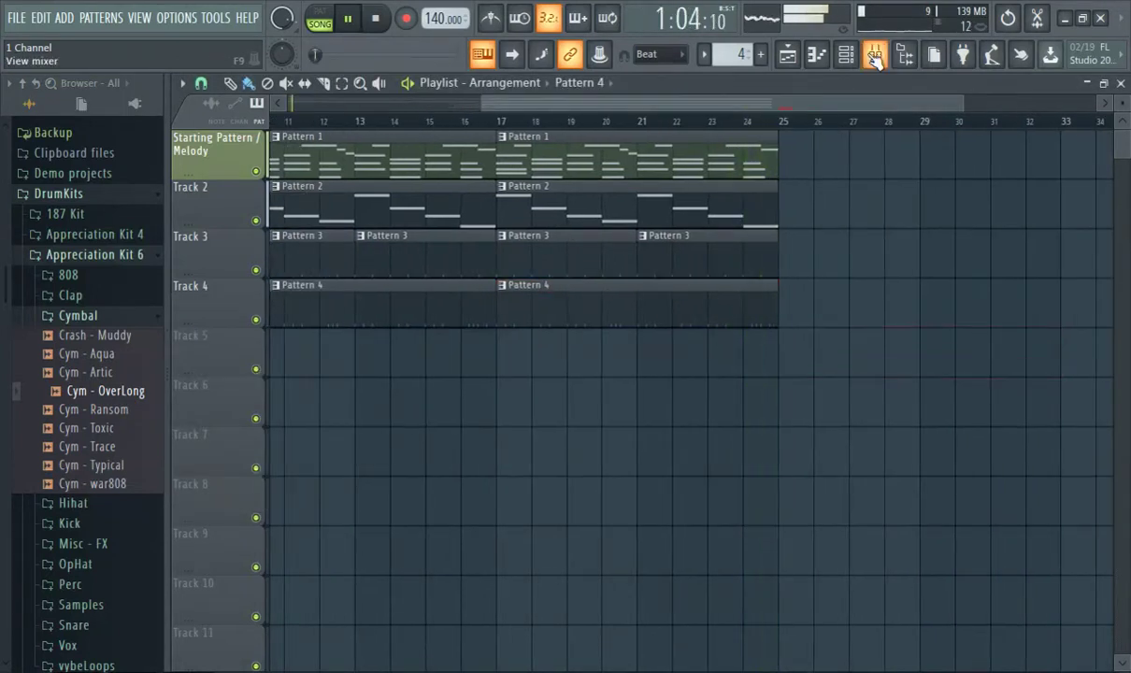
{"action": "left_click", "coordinate": [845, 54]}
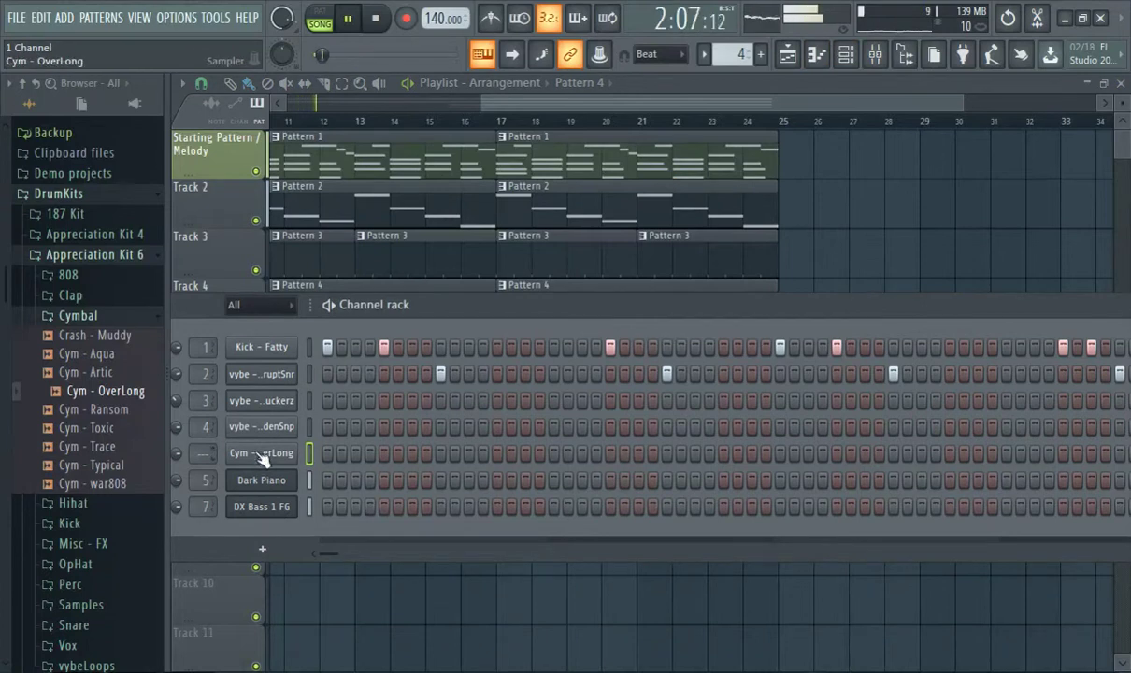
{"action": "left_click", "coordinate": [262, 453]}
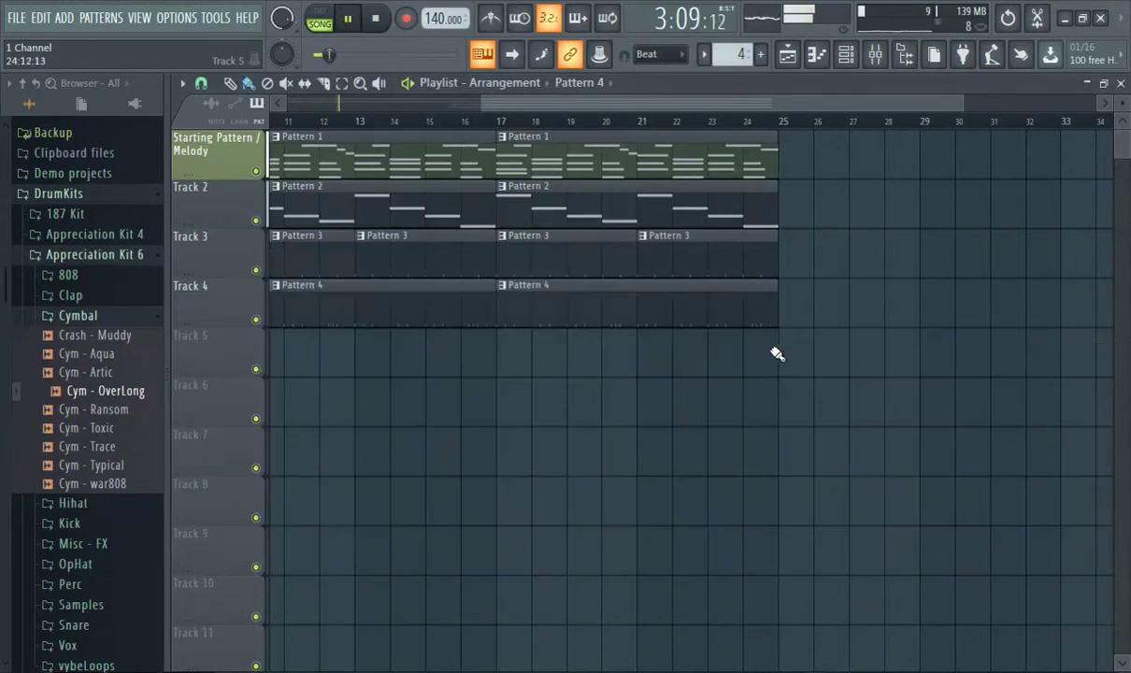
{"action": "left_click", "coordinate": [797, 345]}
{"action": "right_click", "coordinate": [797, 345]}
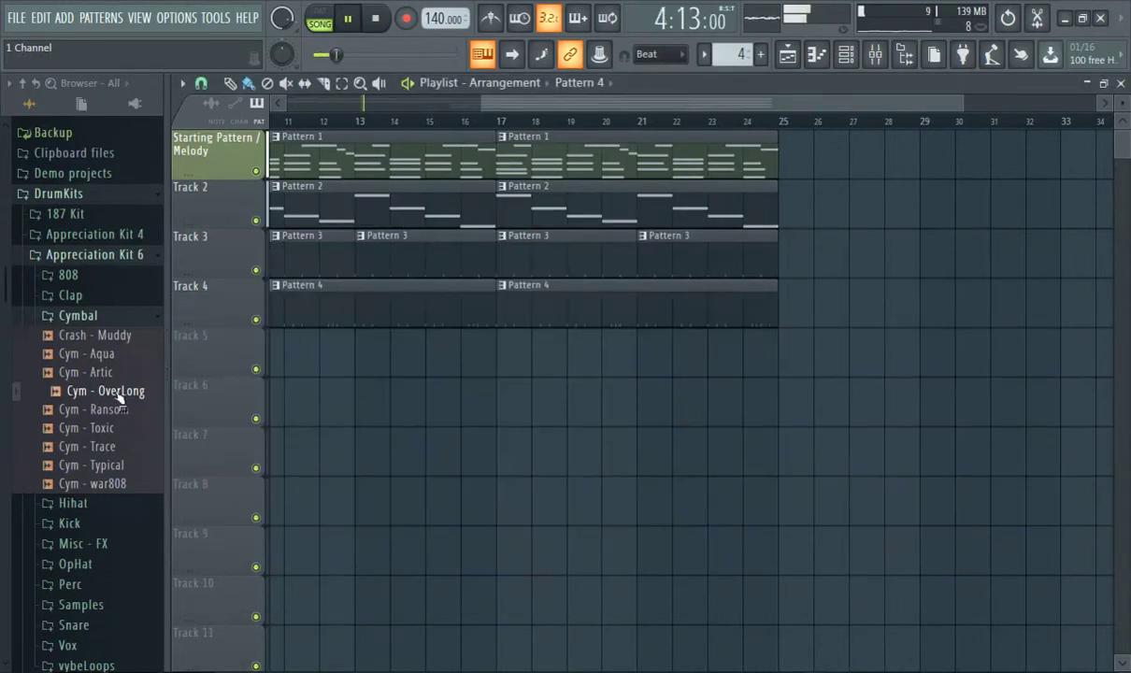
Place the Cym - OverLong sample as an audio clip on Track 5 at bar 25, and look over its channel settings
{"action": "left_click_drag", "start_coordinate": [119, 396], "coordinate": [942, 301]}
{"action": "left_click_drag", "start_coordinate": [799, 376], "coordinate": [815, 336]}
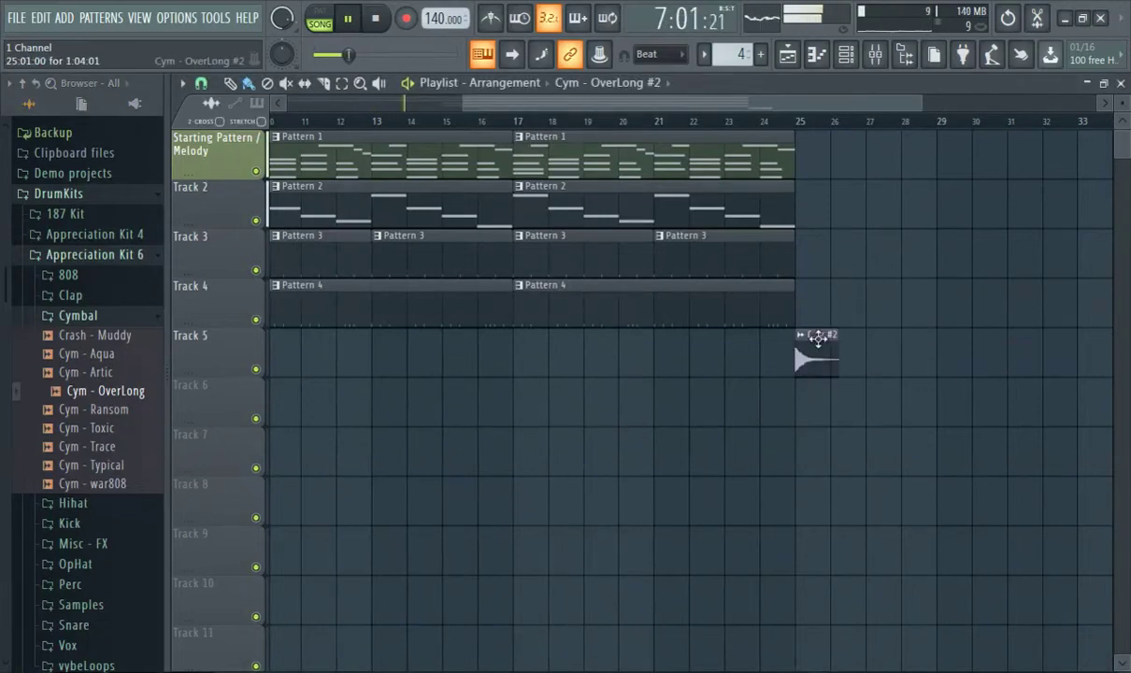
{"action": "double_click", "coordinate": [821, 350]}
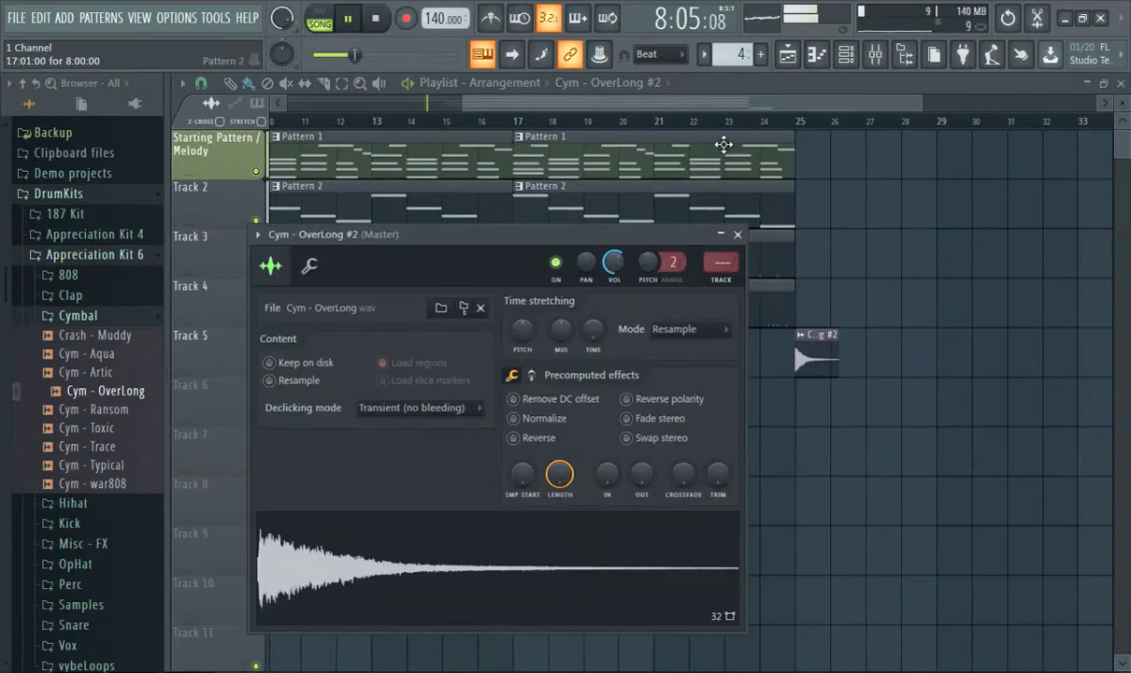
{"action": "key", "text": "Escape"}
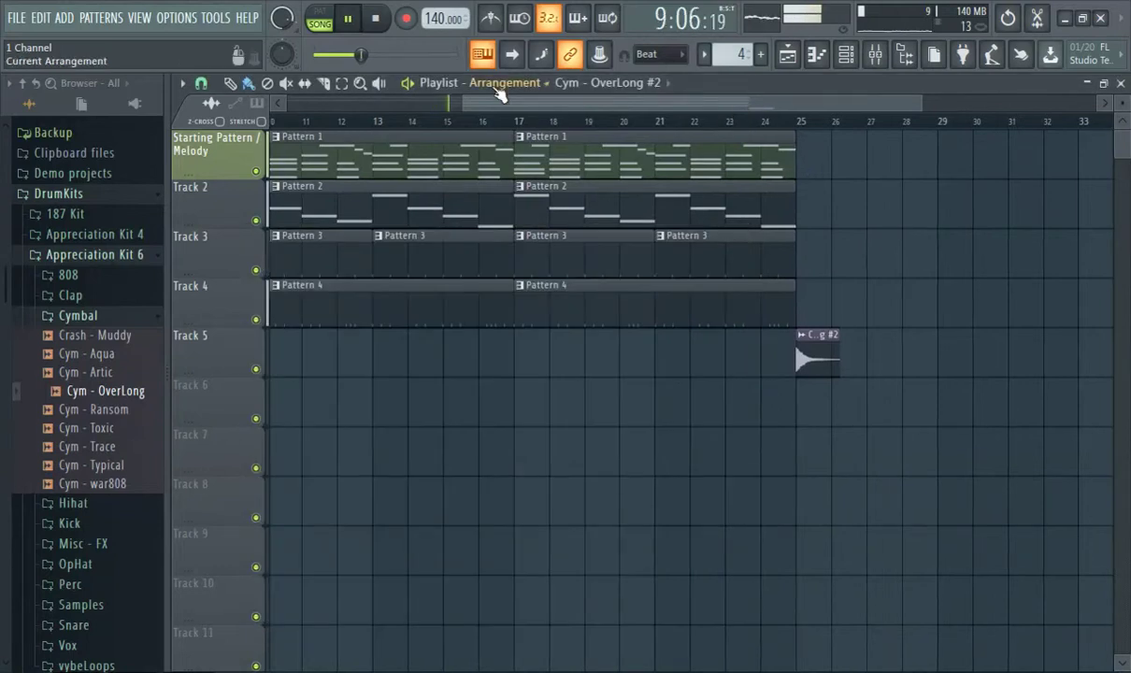
Select every clip in the playlist and duplicate the whole arrangement after the existing section
{"action": "left_click_drag", "start_coordinate": [518, 110], "coordinate": [191, 109]}
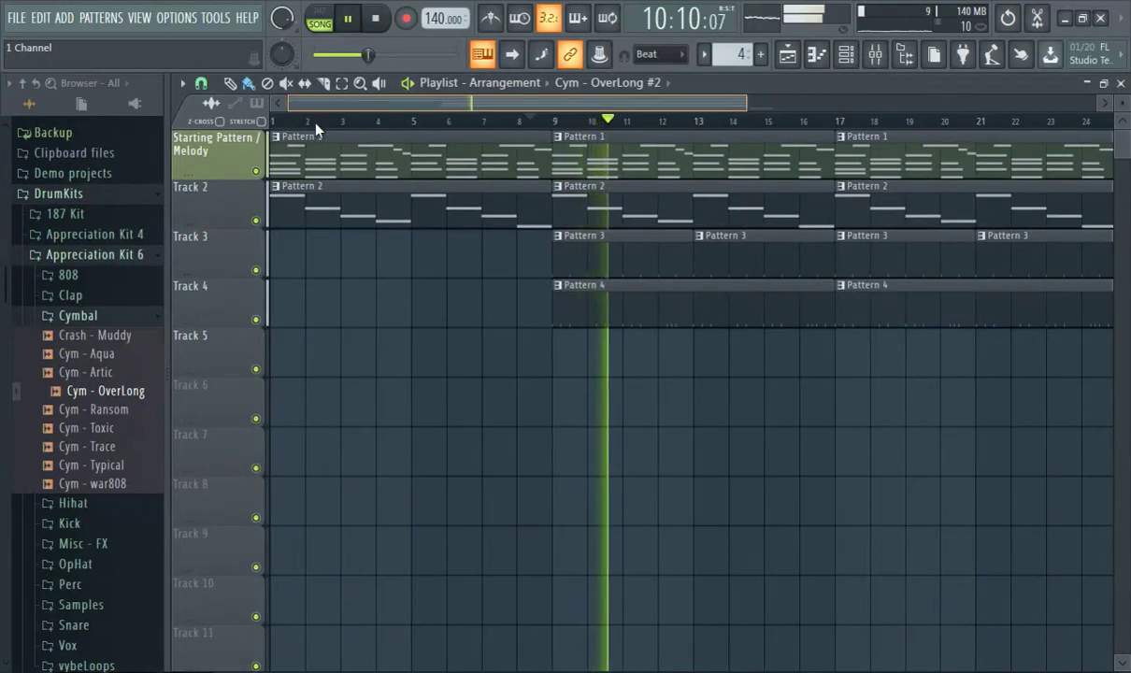
{"action": "scroll", "coordinate": [648, 317], "scroll_direction": "down", "scroll_amount": 3}
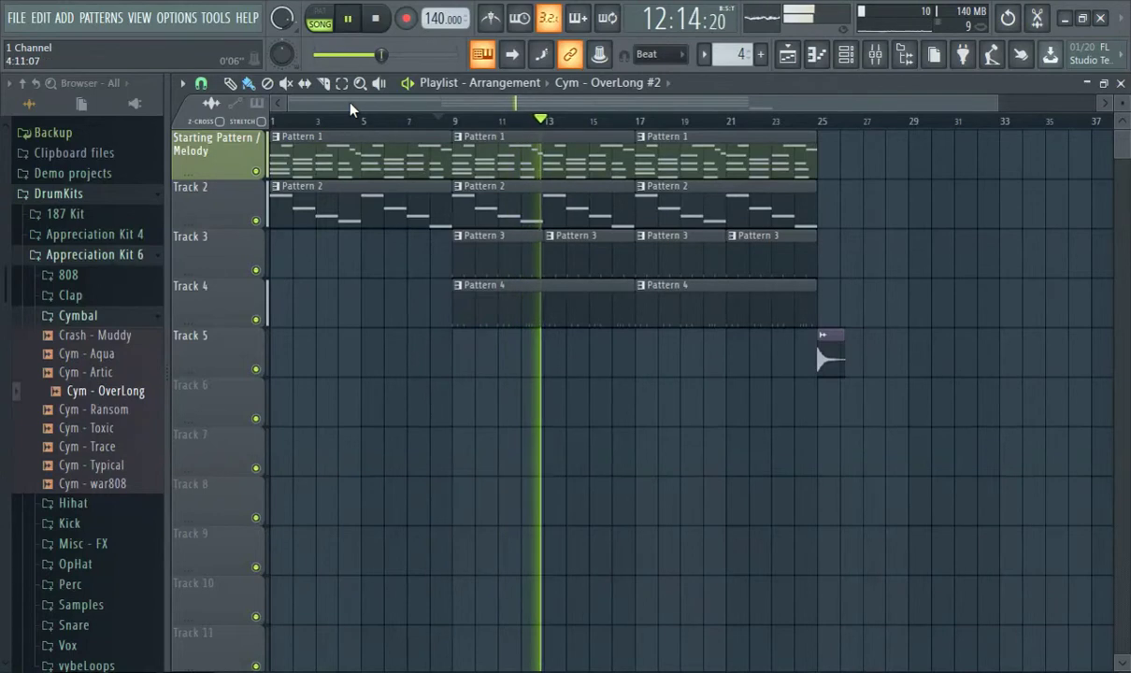
{"action": "key", "text": "ctrl+a"}
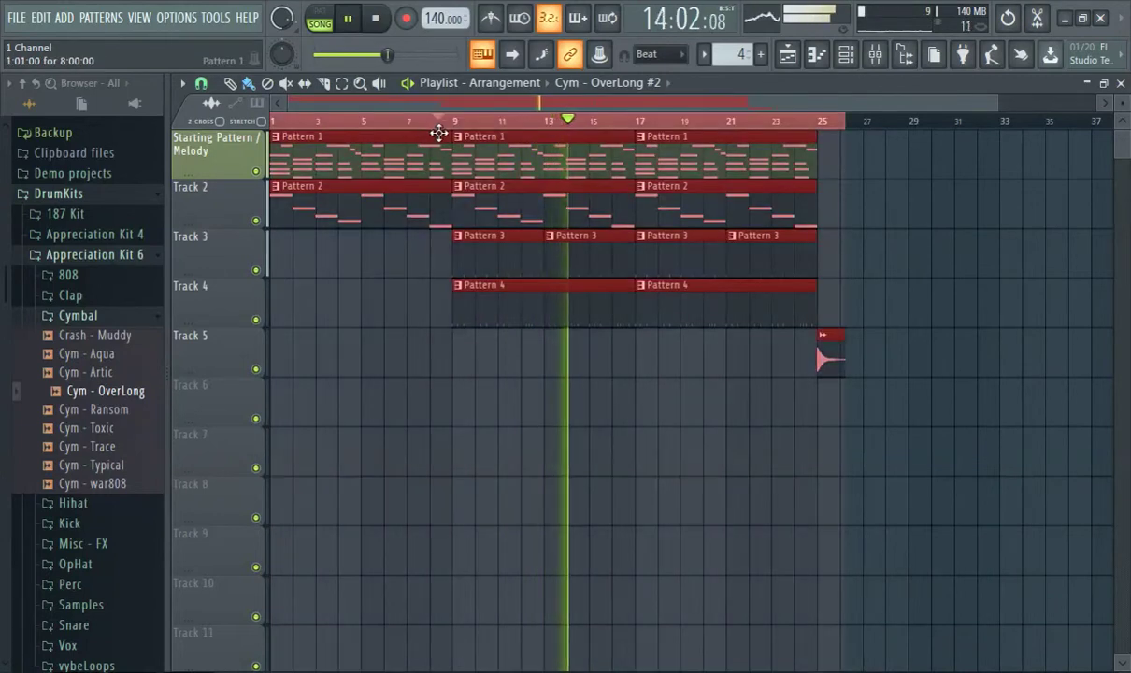
{"action": "key", "text": "ctrl+b"}
Move the duplicated clips earlier so that they start at bar 25, directly after the first section's patterns
{"action": "scroll", "coordinate": [545, 136], "scroll_direction": "up", "scroll_amount": 3}
{"action": "scroll", "coordinate": [557, 105], "scroll_direction": "up", "scroll_amount": 3}
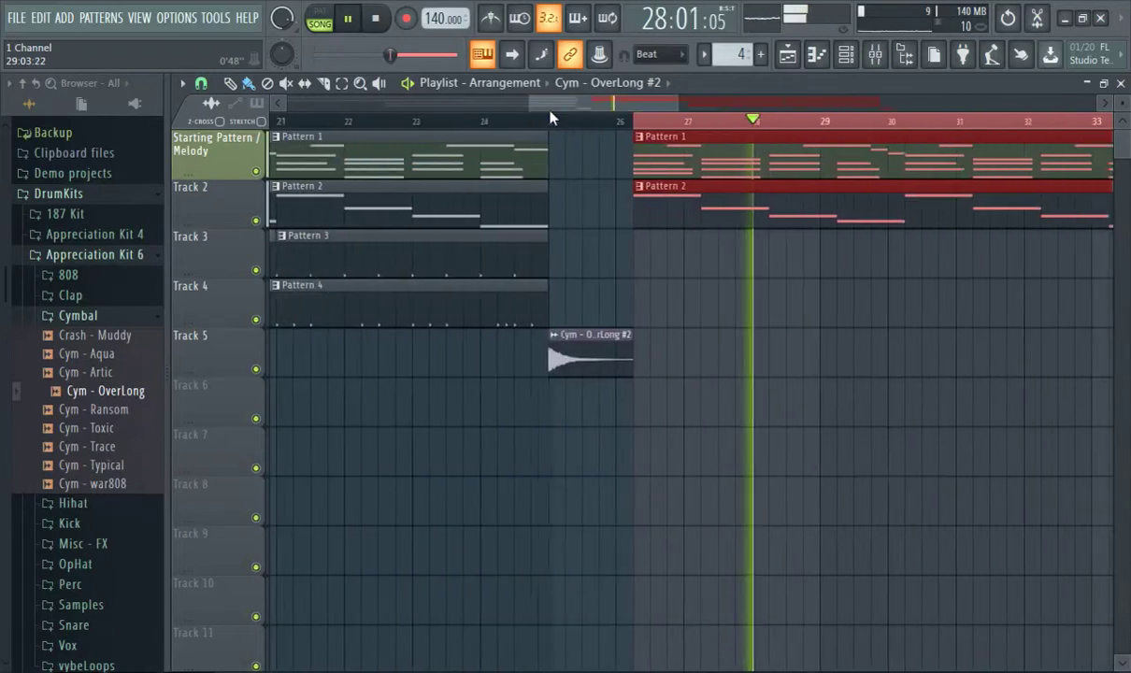
{"action": "scroll", "coordinate": [629, 168], "scroll_direction": "up", "scroll_amount": 3}
{"action": "left_click_drag", "start_coordinate": [777, 133], "coordinate": [348, 164]}
{"action": "scroll", "coordinate": [447, 146], "scroll_direction": "down", "scroll_amount": 6}
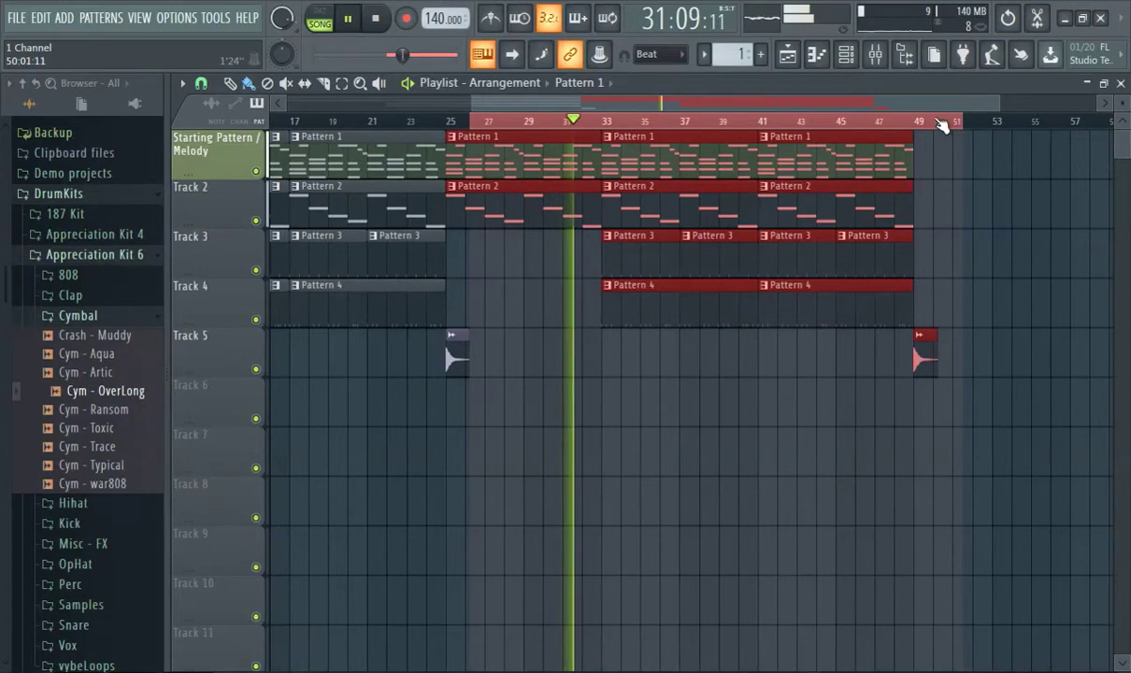
Play the arrangement from the start of bar 1
{"action": "left_click_drag", "start_coordinate": [585, 104], "coordinate": [268, 106]}
{"action": "left_click", "coordinate": [271, 119]}
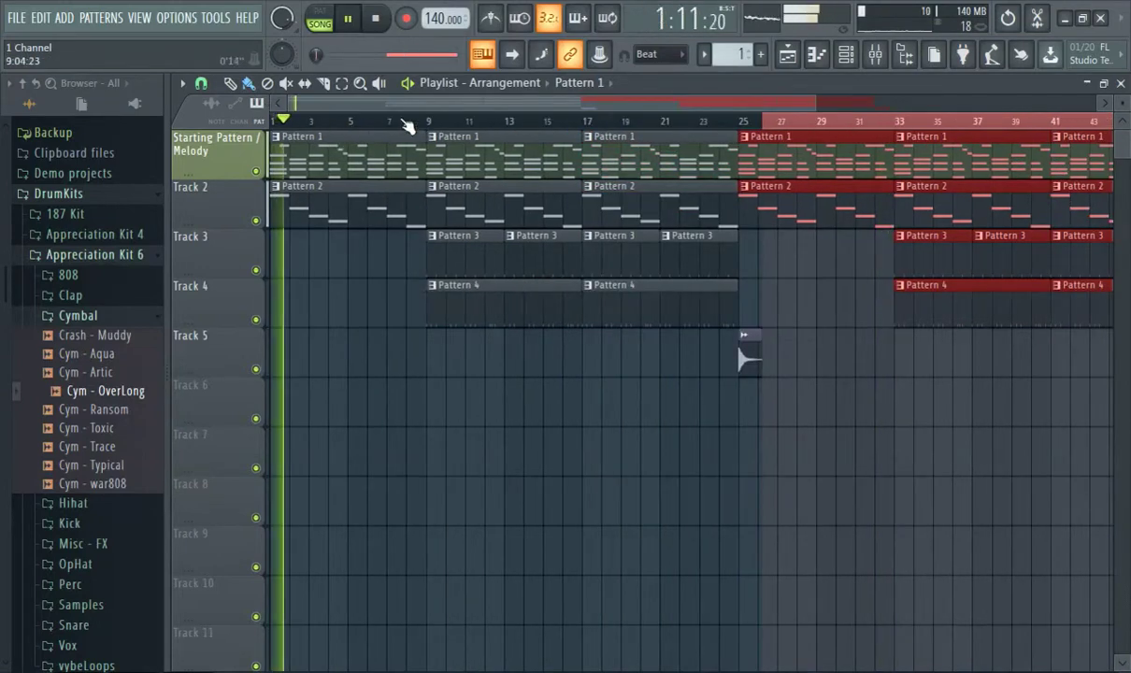
{"action": "left_click", "coordinate": [283, 121]}
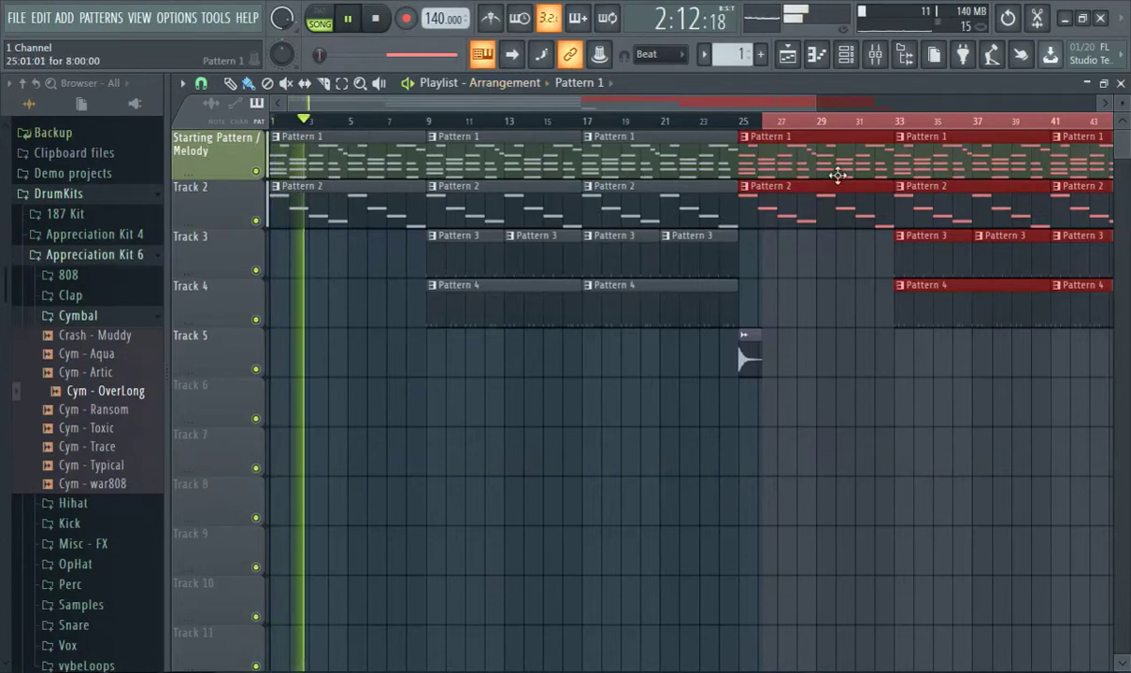
Play the arrangement from around bars 26 and 21 to hear the transition into the duplicated section
{"action": "left_click", "coordinate": [764, 122]}
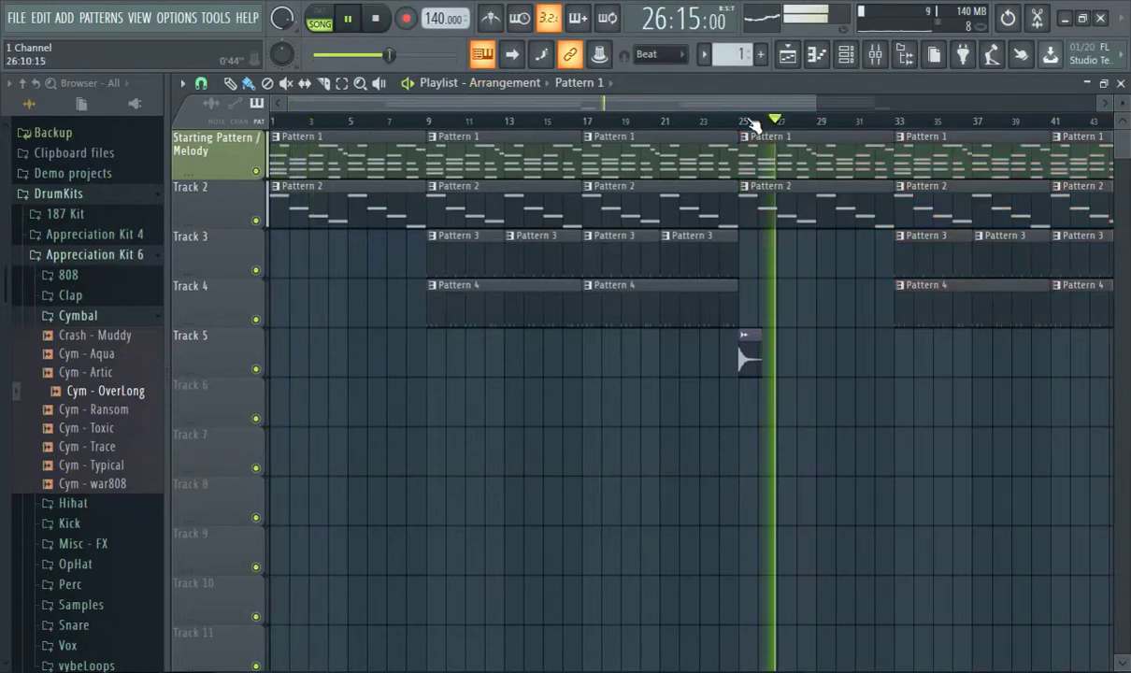
{"action": "left_click", "coordinate": [665, 121]}
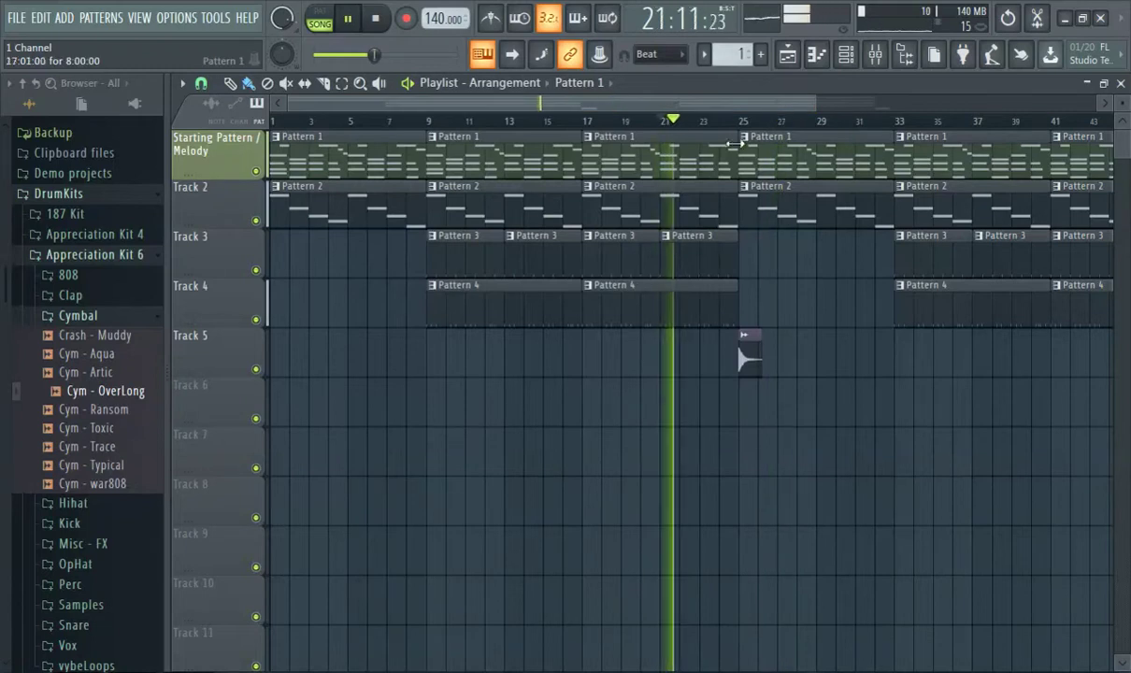
{"action": "scroll", "coordinate": [725, 121], "scroll_direction": "right", "scroll_amount": 3}
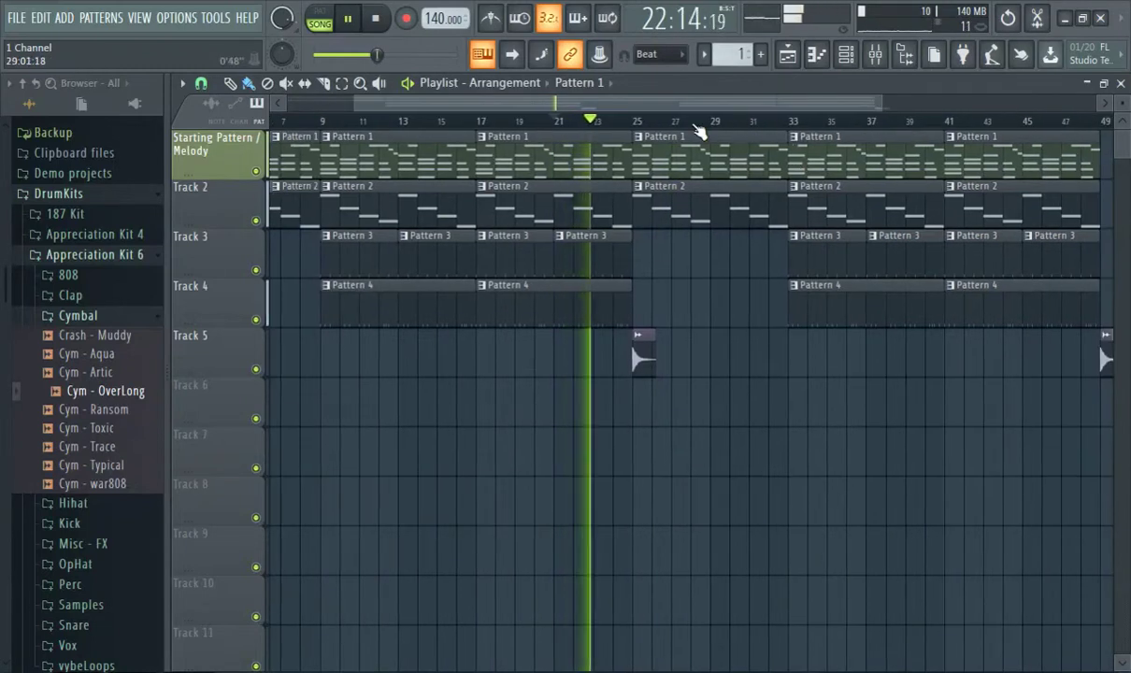
Collapse the Cymbal folder, switch to the empty Pattern 5 and open the vybe - SuddenSnp channel's settings
{"action": "left_click", "coordinate": [78, 315]}
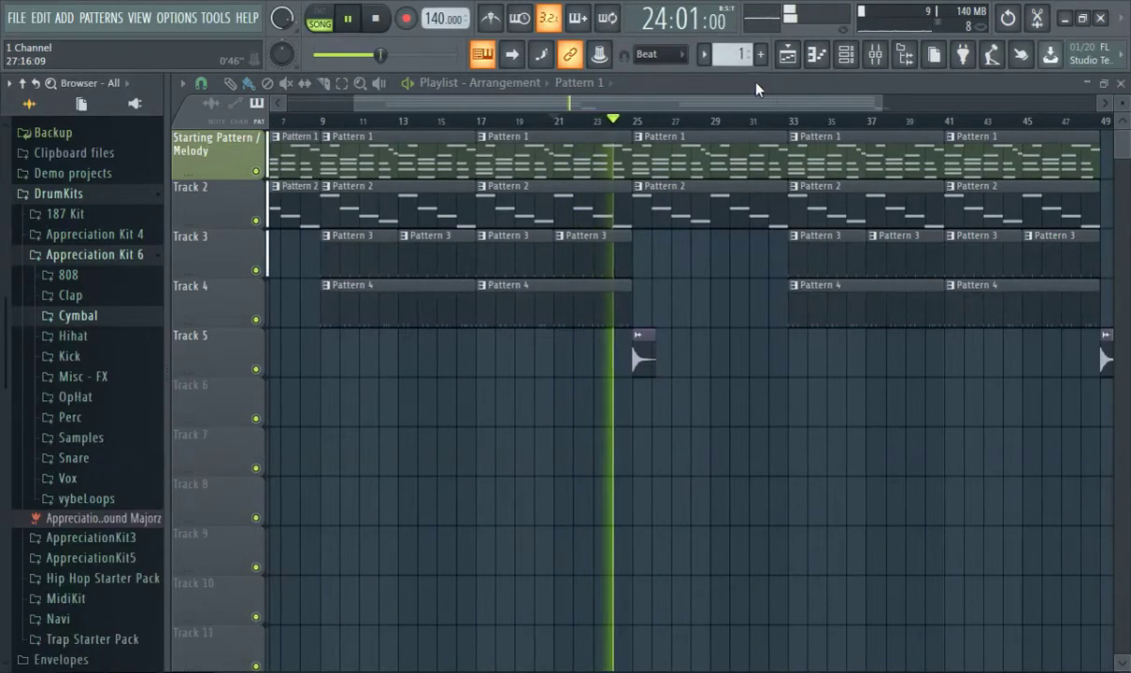
{"action": "left_click", "coordinate": [845, 55]}
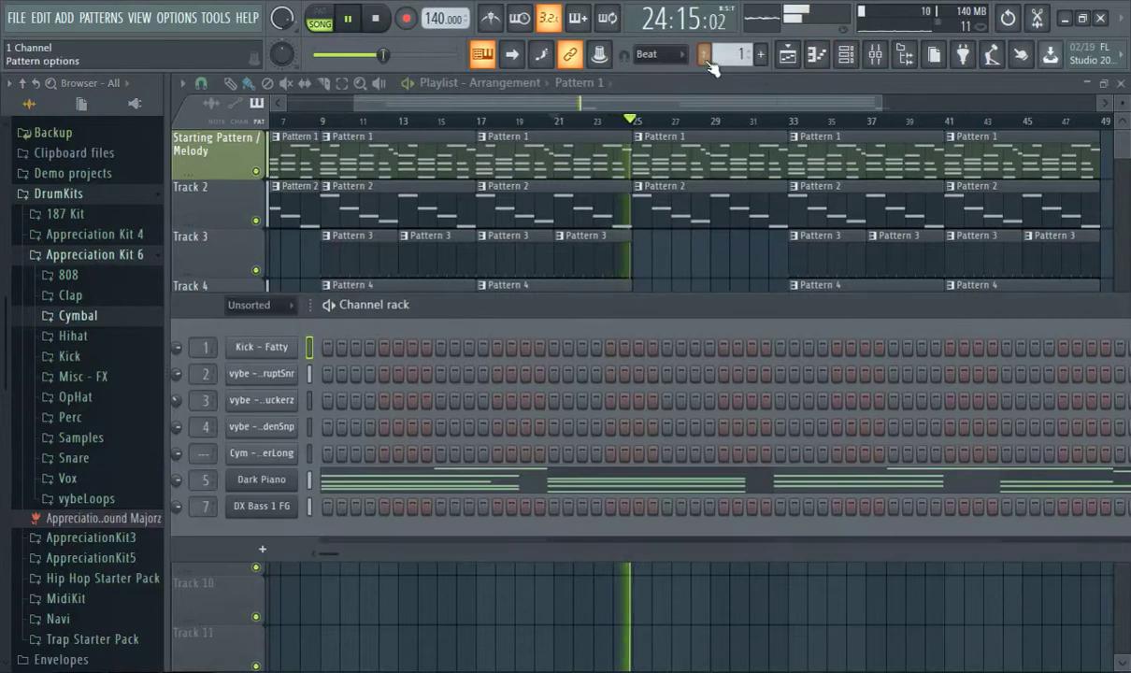
{"action": "left_click", "coordinate": [760, 54]}
{"action": "left_click", "coordinate": [783, 77]}
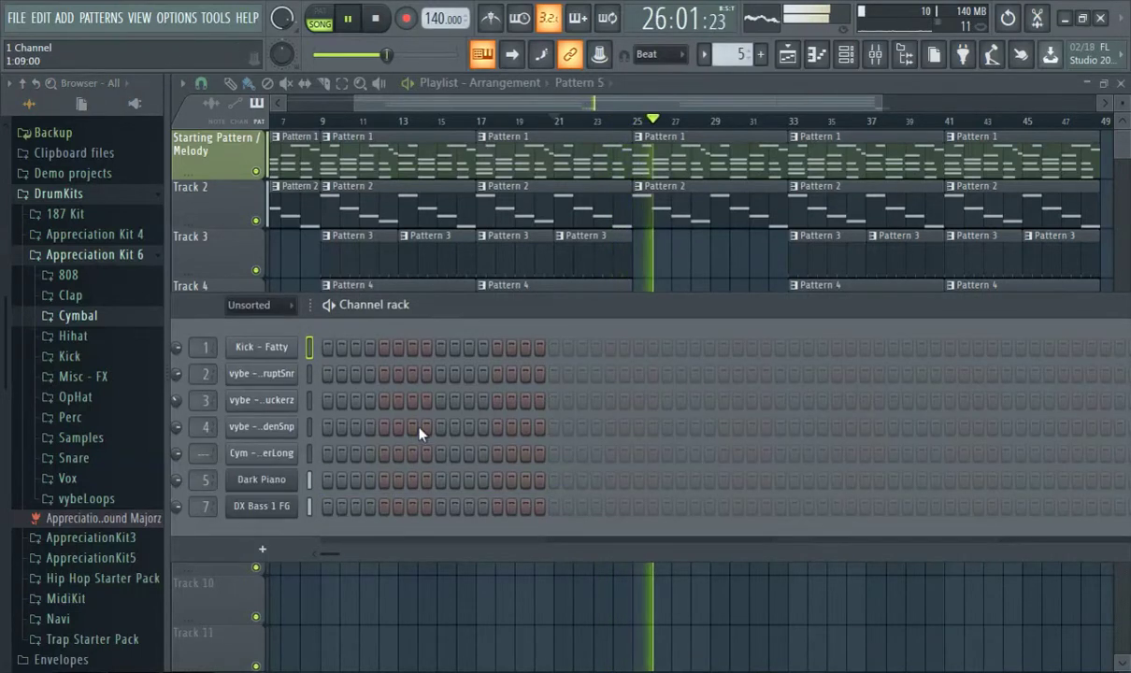
{"action": "left_click", "coordinate": [269, 428]}
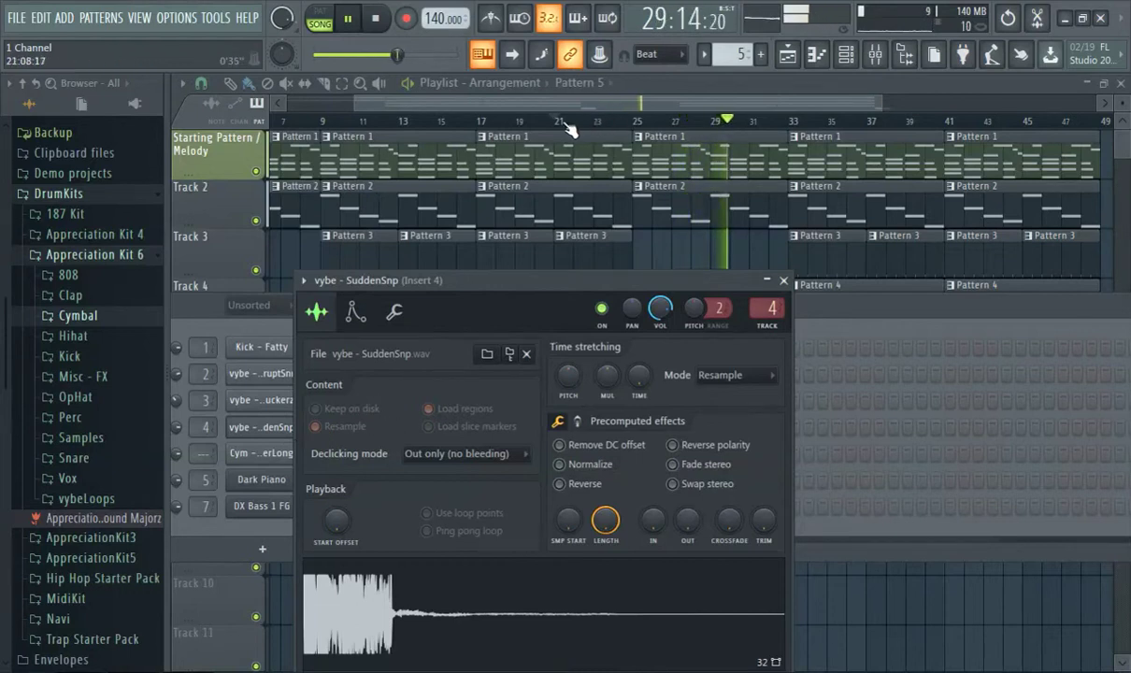
Place Pattern 5 on Track 6 at bar 25 and record live C5 SuddenSnp hits into it up to bar 33
{"action": "left_click", "coordinate": [637, 359]}
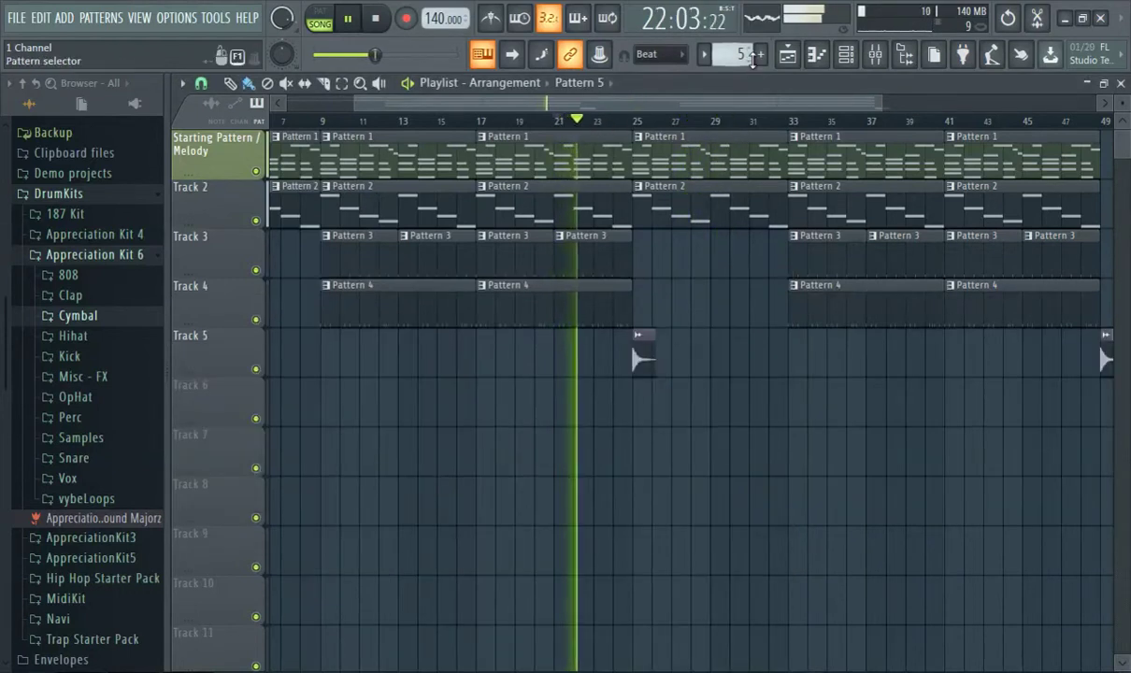
{"action": "left_click", "coordinate": [643, 397]}
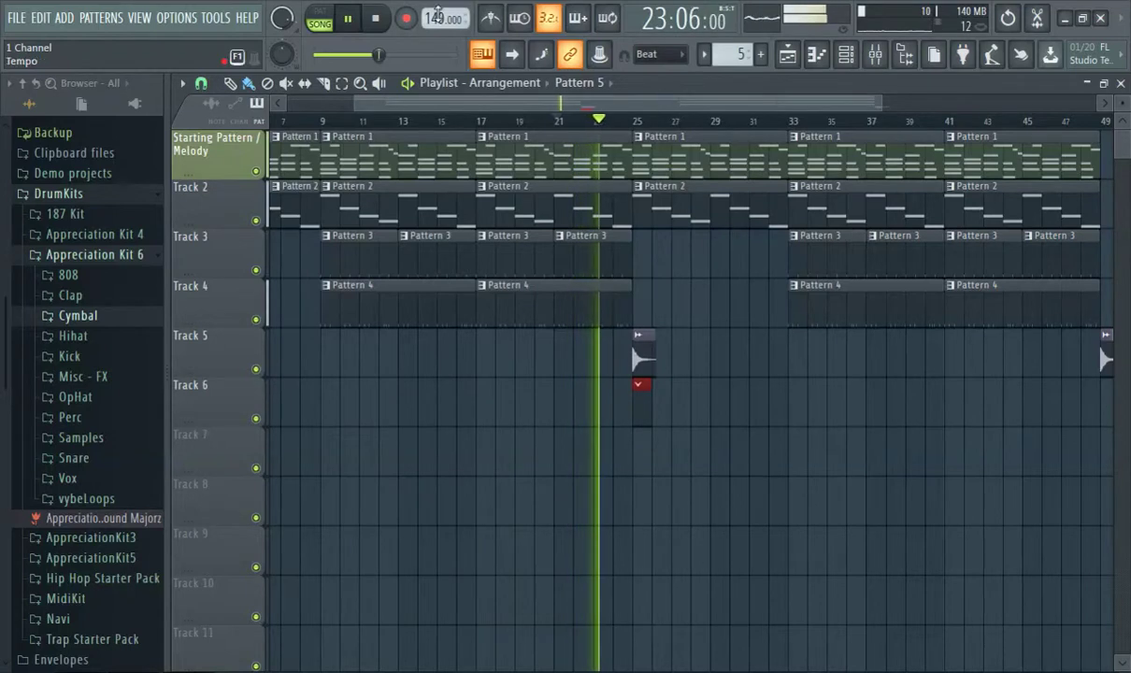
{"action": "left_click", "coordinate": [406, 18]}
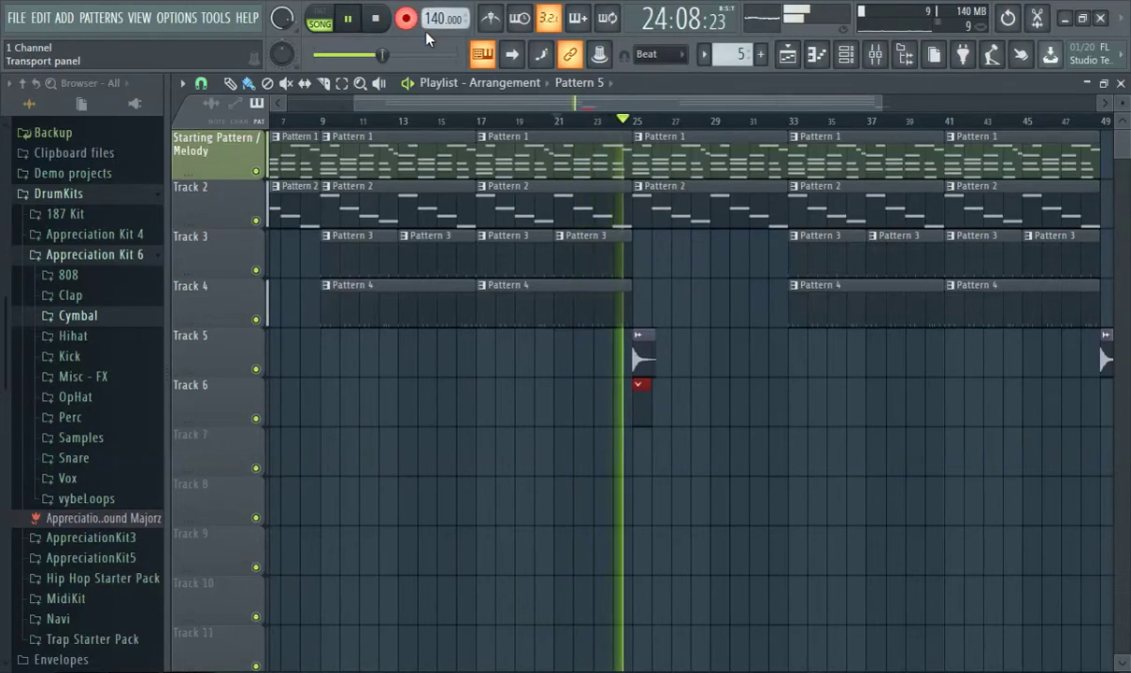
{"action": "key", "text": "q"}
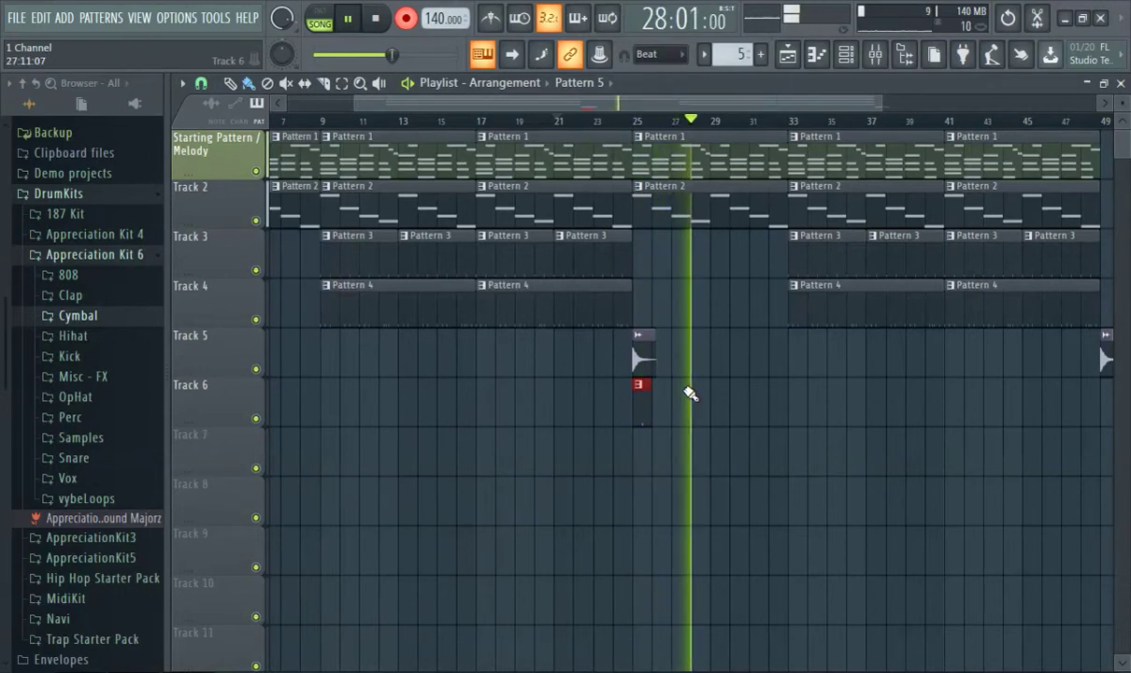
{"action": "key", "text": "q"}
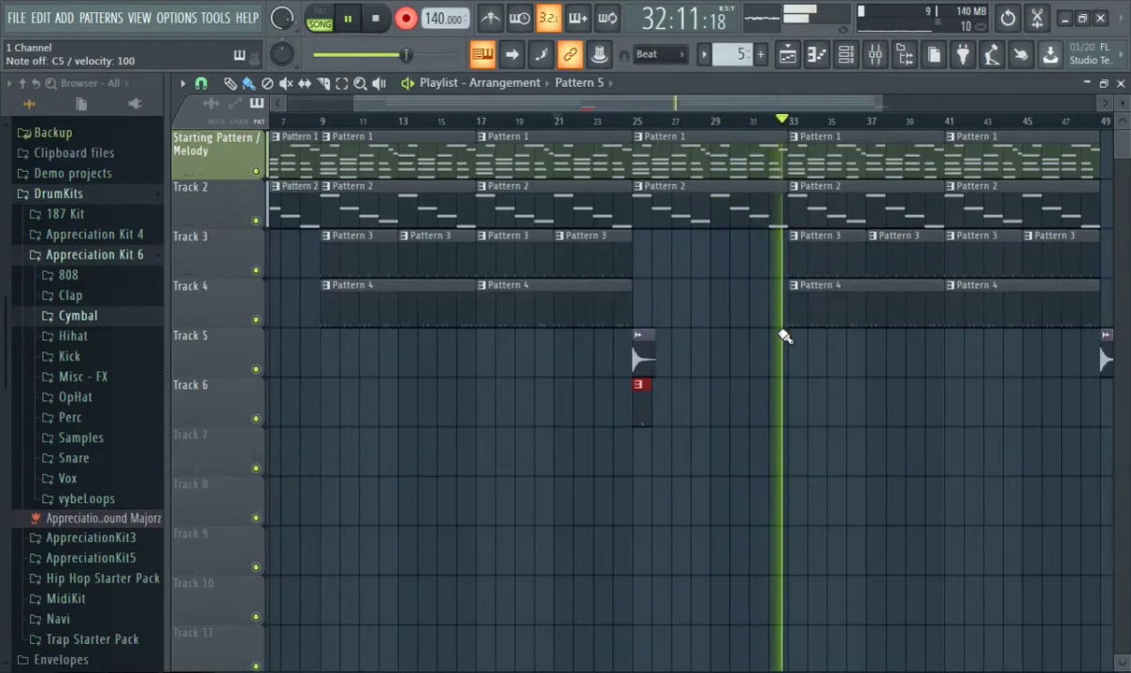
{"action": "left_click", "coordinate": [408, 19]}
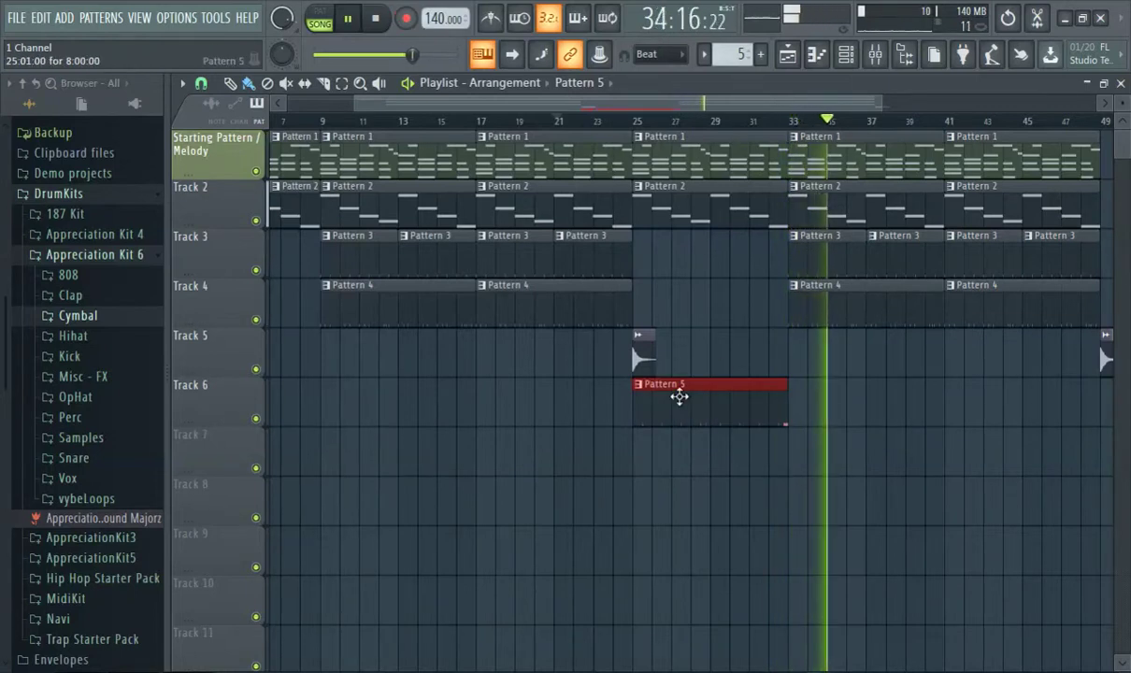
Play back the recorded snap part and examine its notes from bar 1 in the piano roll
{"action": "left_click", "coordinate": [609, 126]}
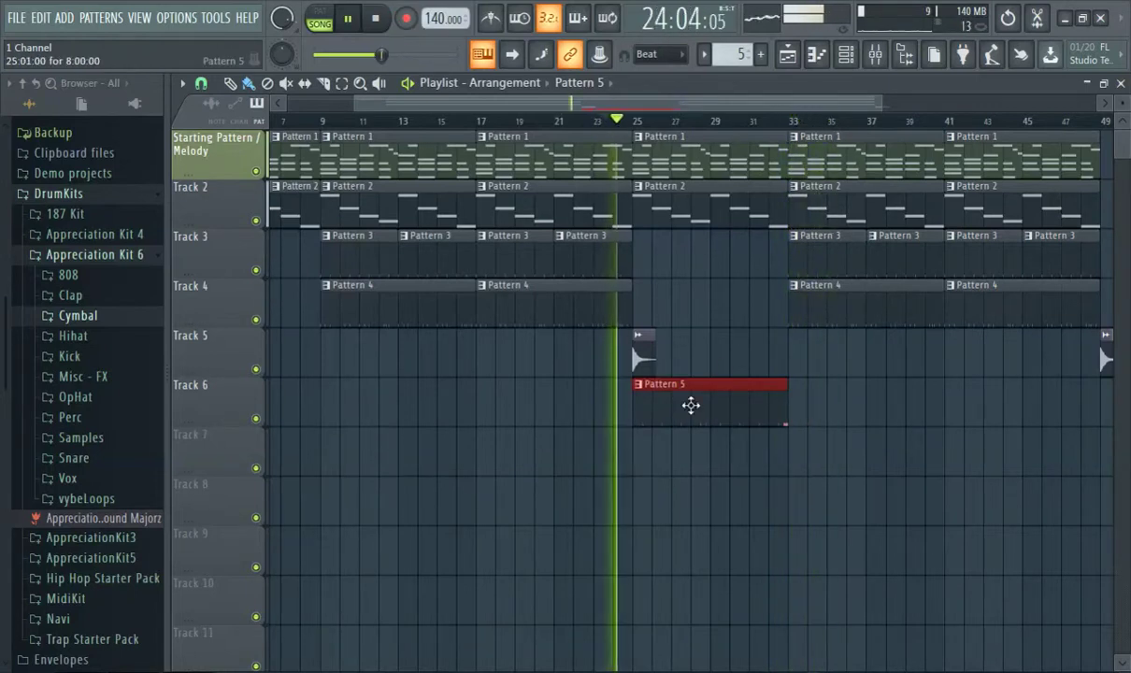
{"action": "double_click", "coordinate": [691, 404]}
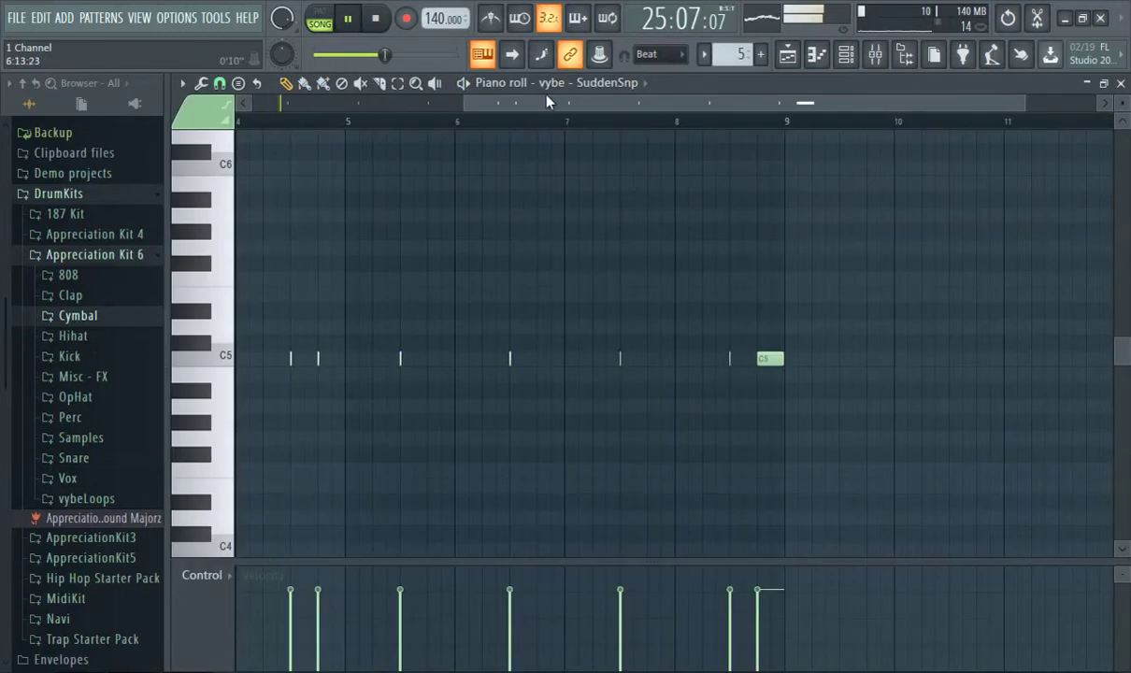
{"action": "left_click", "coordinate": [536, 123]}
{"action": "left_click_drag", "start_coordinate": [537, 104], "coordinate": [328, 118]}
{"action": "left_click", "coordinate": [243, 122]}
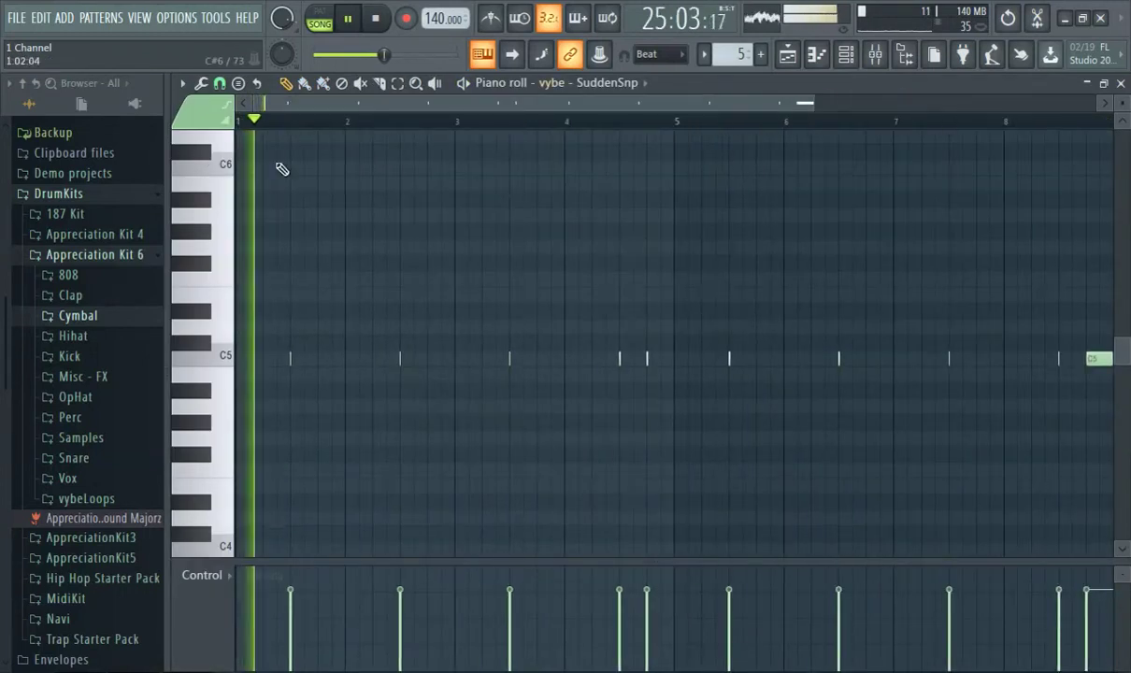
Lower the pitch of the vybe - SuddenSnp channel to about -109 cents
{"action": "left_click", "coordinate": [850, 58]}
{"action": "left_click", "coordinate": [262, 427]}
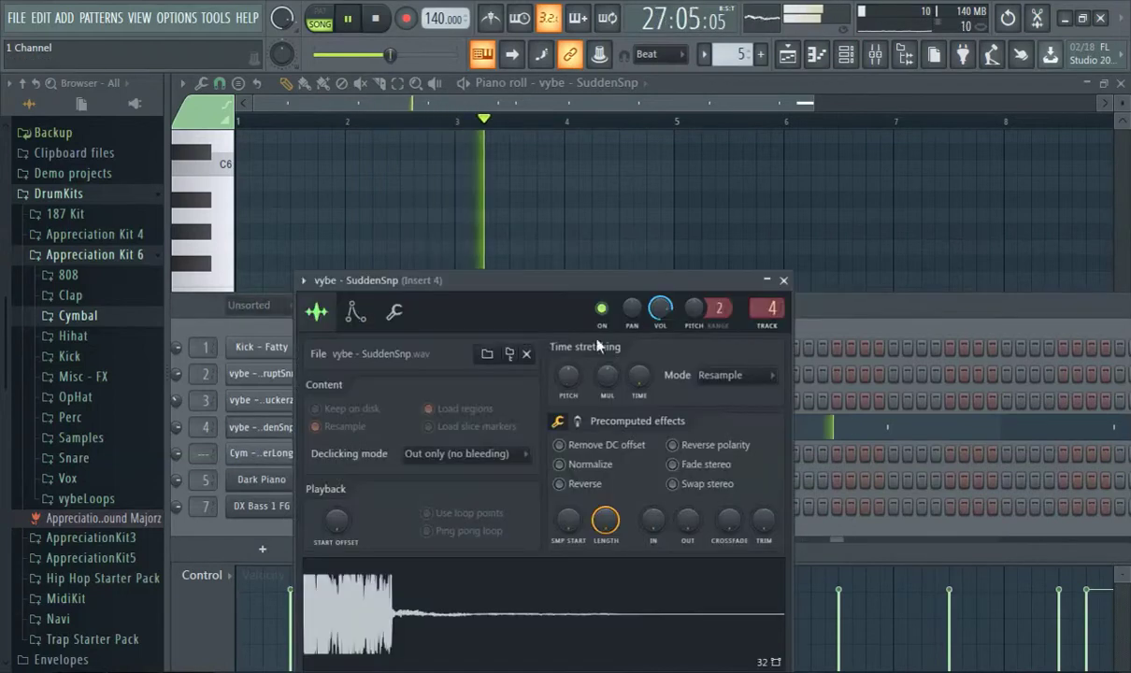
{"action": "left_click_drag", "start_coordinate": [694, 313], "coordinate": [694, 335]}
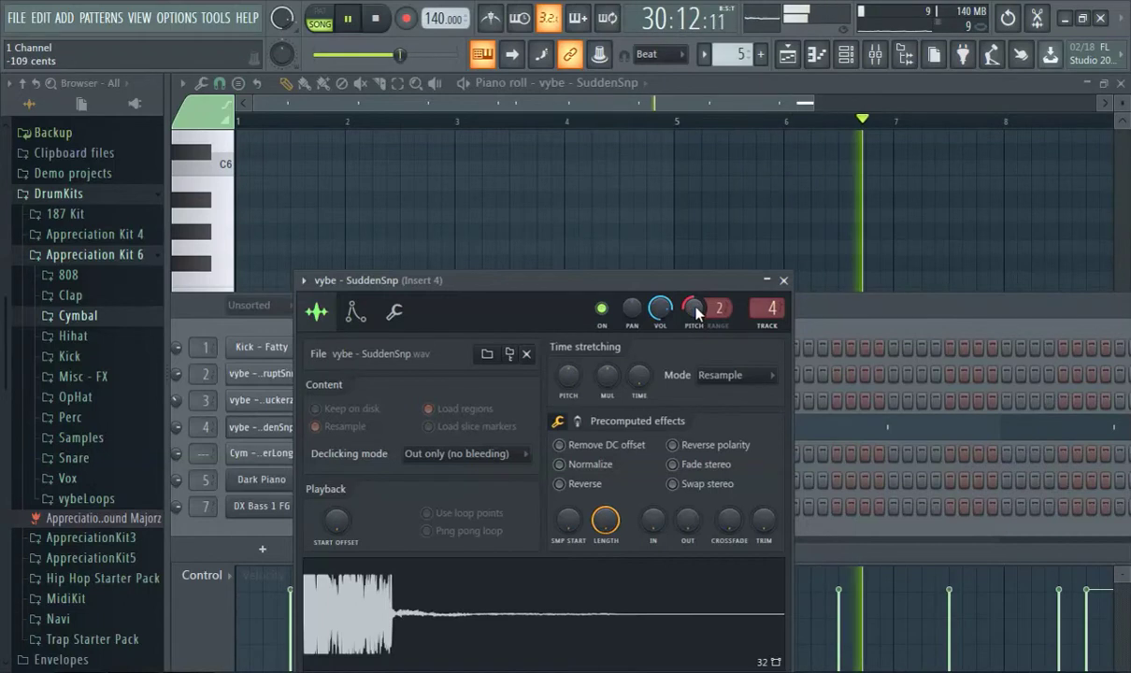
{"action": "left_click", "coordinate": [844, 58]}
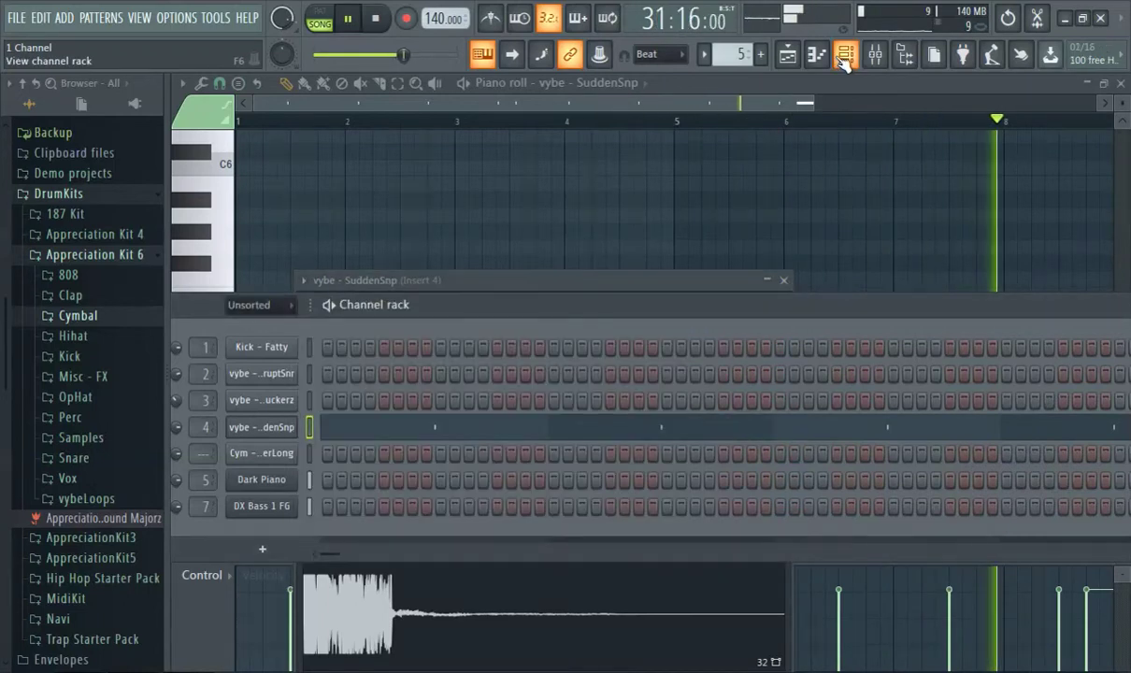
Review the snap notes in the piano roll and look over the whole playlist arrangement
{"action": "left_click", "coordinate": [818, 56]}
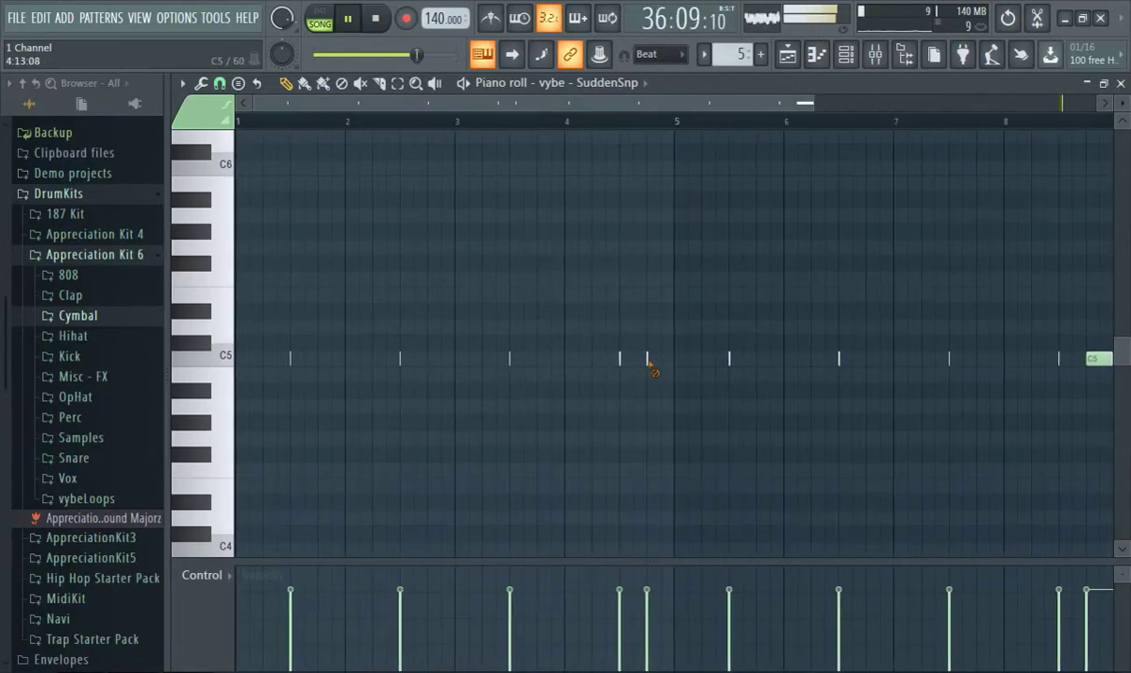
{"action": "left_click", "coordinate": [790, 56]}
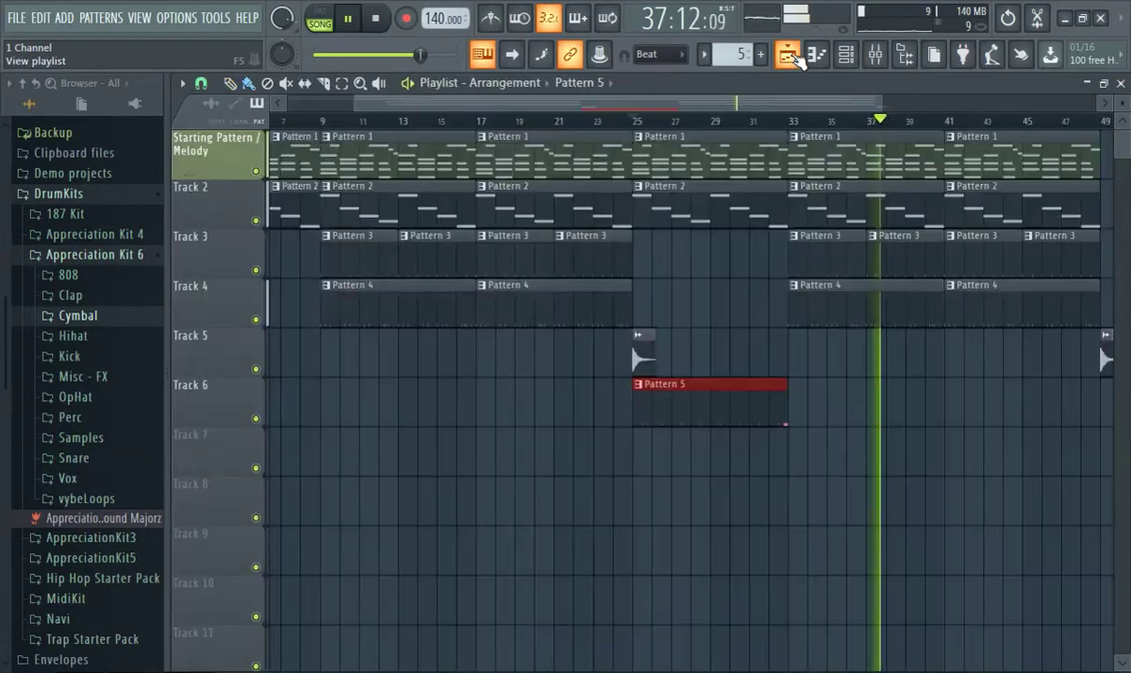
{"action": "left_click_drag", "start_coordinate": [745, 110], "coordinate": [880, 137]}
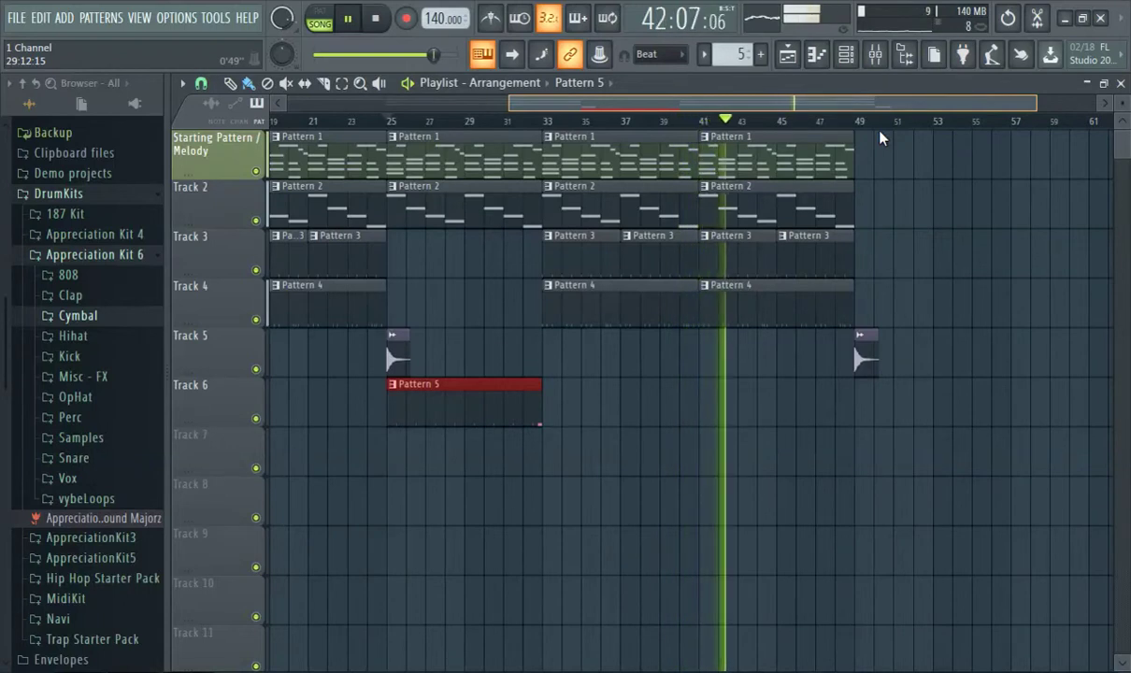
{"action": "left_click_drag", "start_coordinate": [880, 139], "coordinate": [259, 214]}
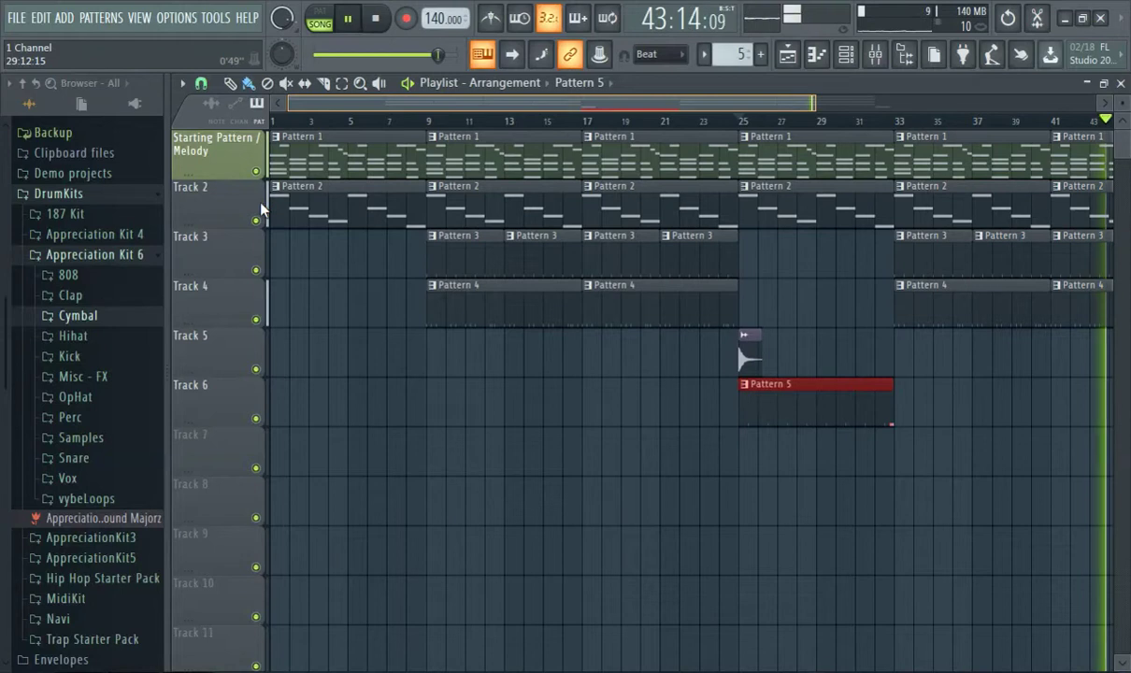
Add Fruity Love Philter to the Master's first effect slot and create an automation clip for its mix level
{"action": "left_click", "coordinate": [884, 56]}
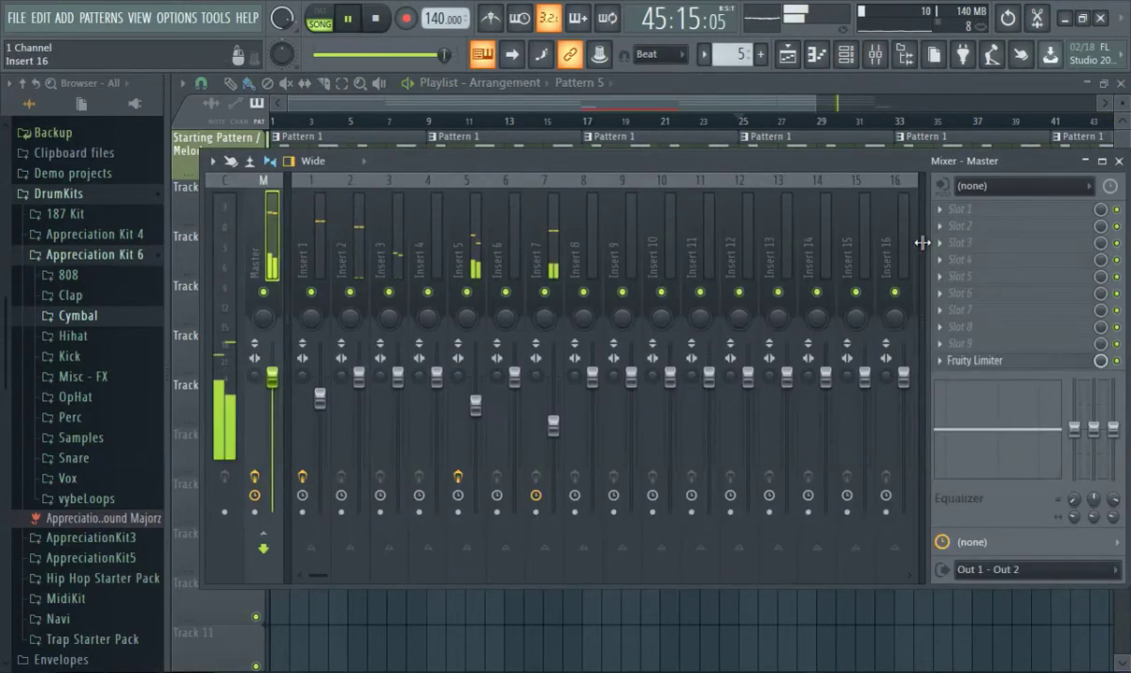
{"action": "left_click", "coordinate": [963, 209]}
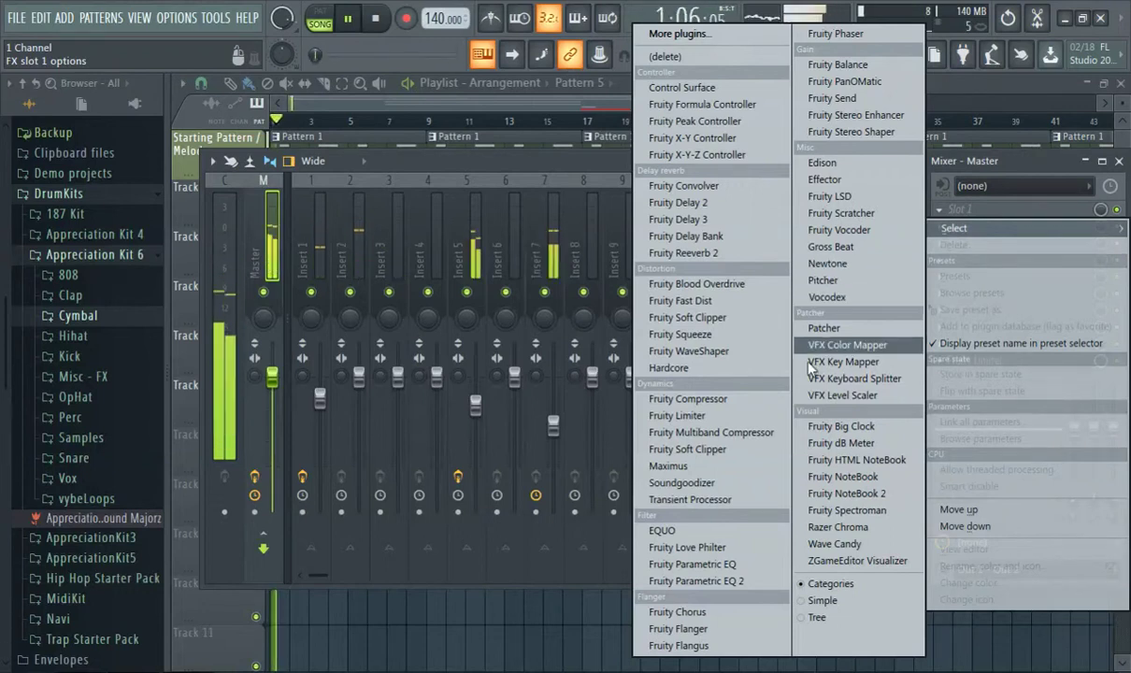
{"action": "left_click", "coordinate": [718, 547]}
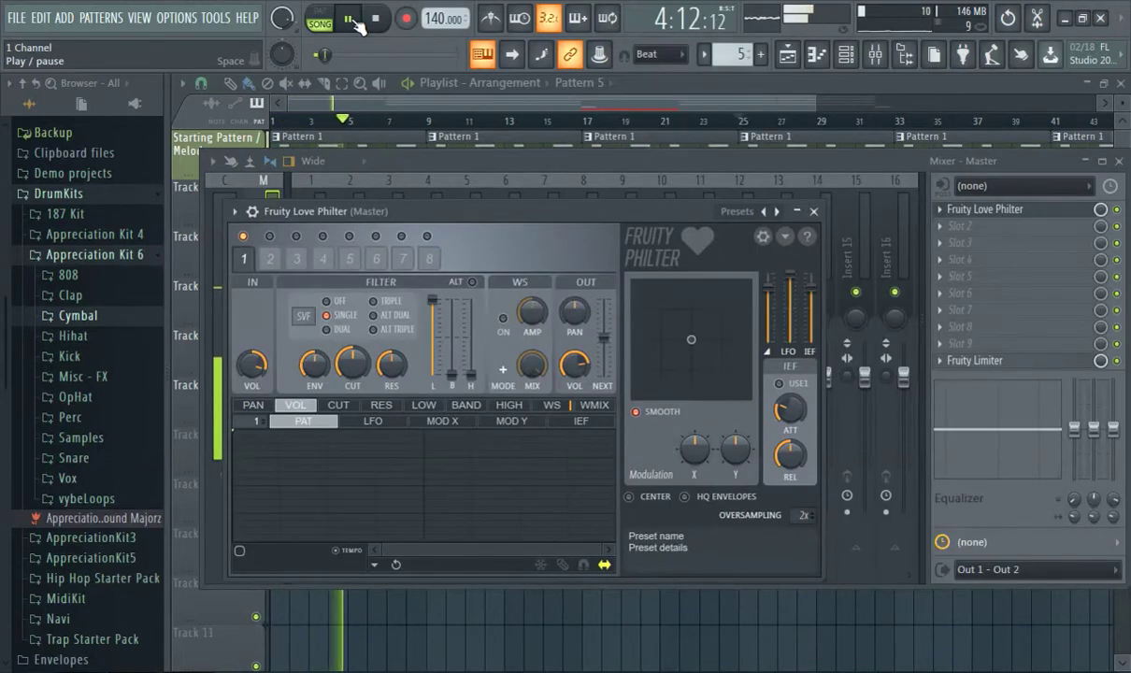
{"action": "right_click", "coordinate": [1097, 217]}
{"action": "left_click", "coordinate": [1052, 327]}
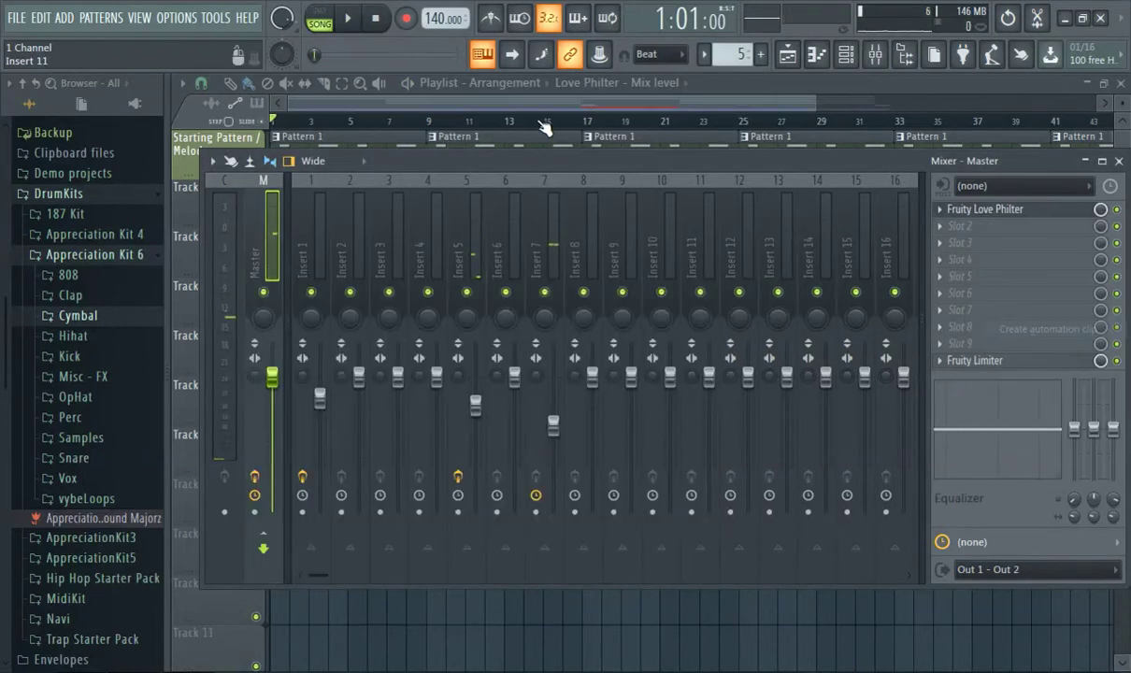
Shape the Love Philter mix-level automation to curve down to zero at bar 9, stay at zero and end at bar 49
{"action": "left_click", "coordinate": [347, 119]}
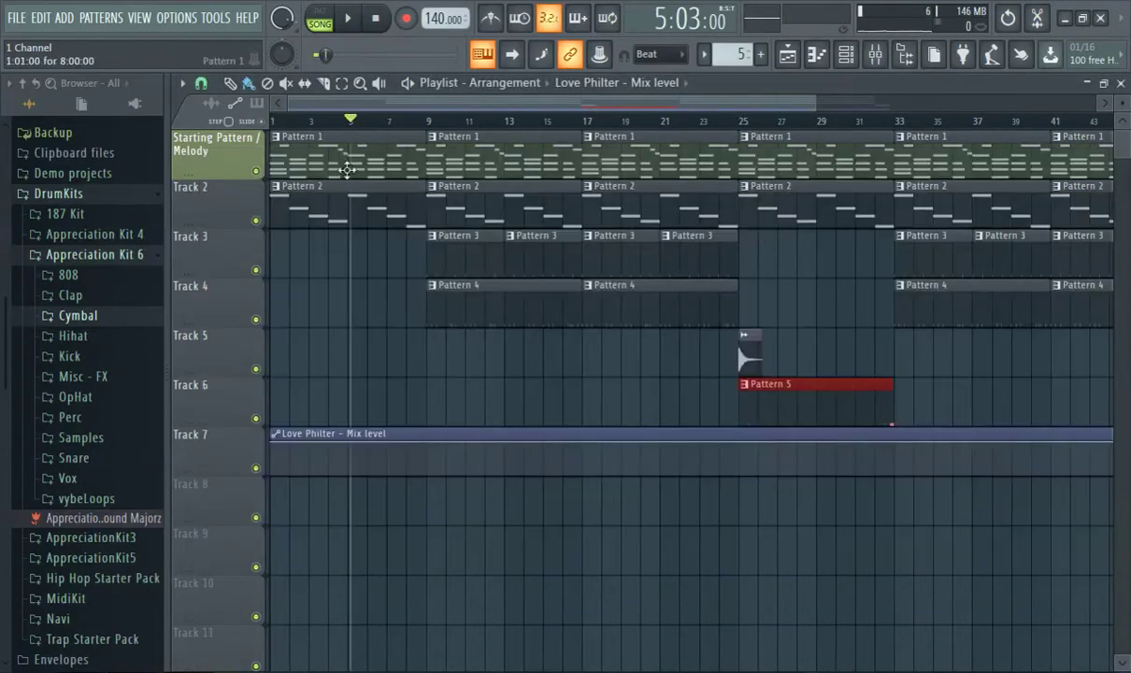
{"action": "left_click", "coordinate": [428, 478]}
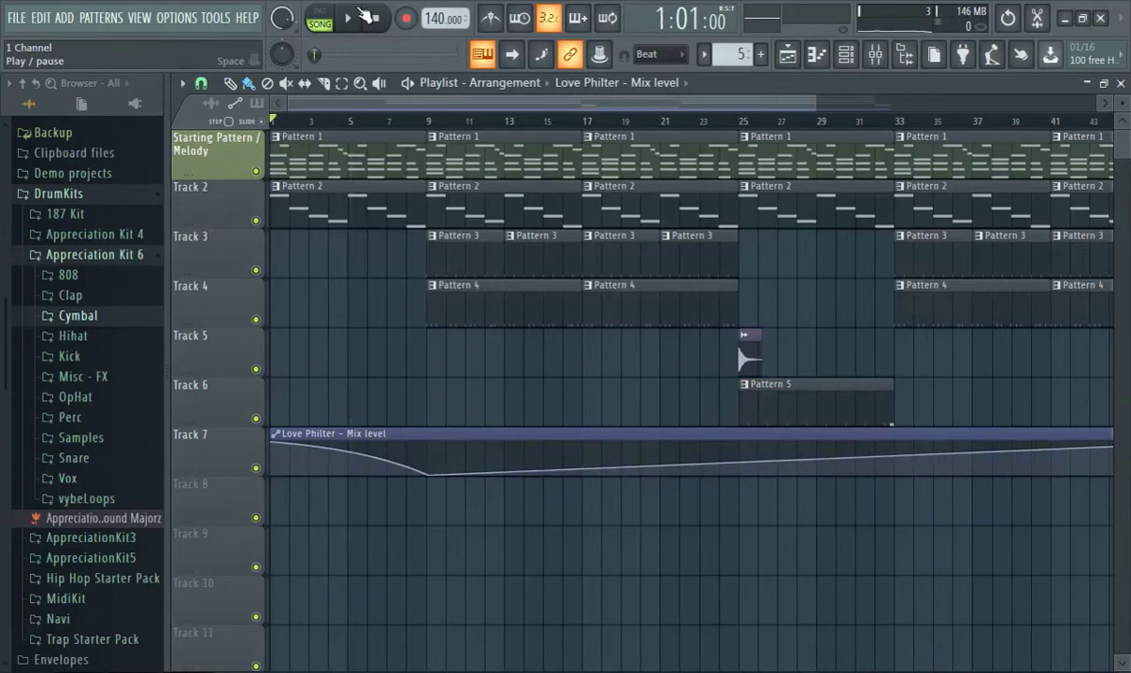
{"action": "left_click_drag", "start_coordinate": [419, 101], "coordinate": [681, 126]}
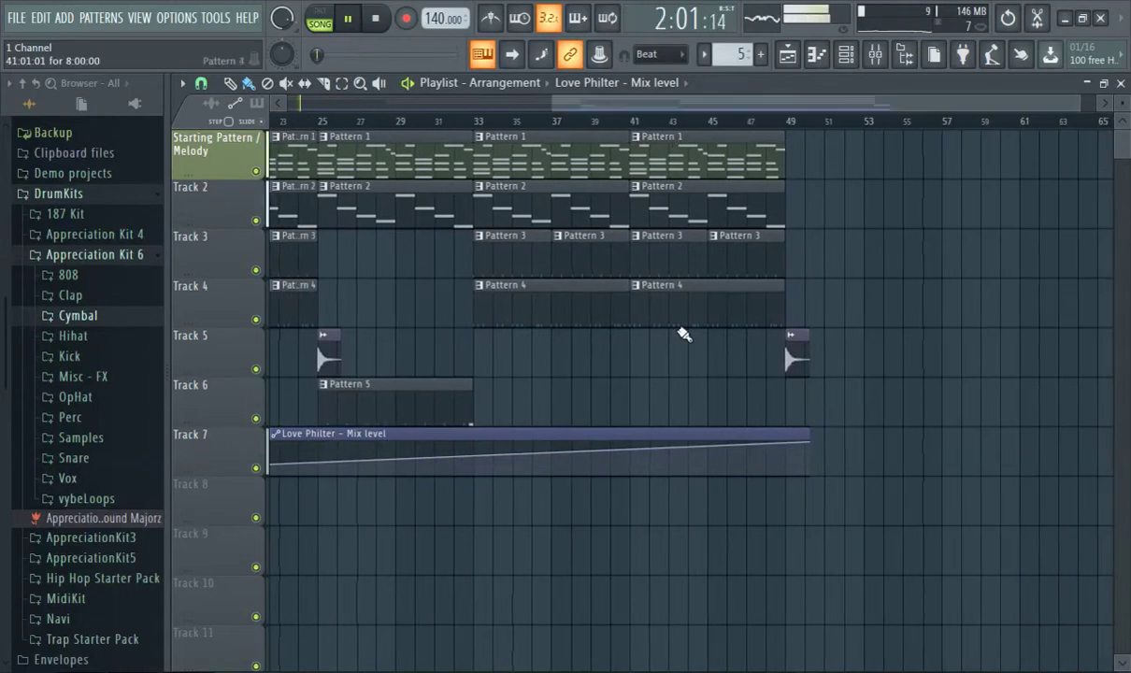
{"action": "left_click_drag", "start_coordinate": [811, 436], "coordinate": [790, 438]}
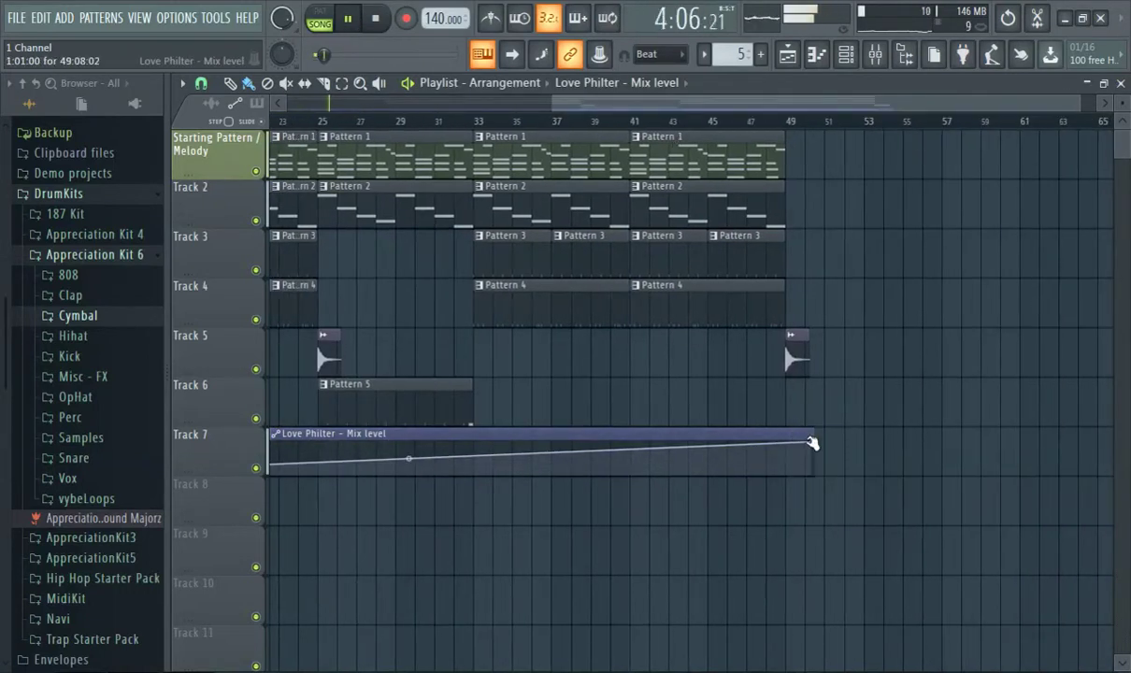
{"action": "left_click_drag", "start_coordinate": [813, 446], "coordinate": [795, 475]}
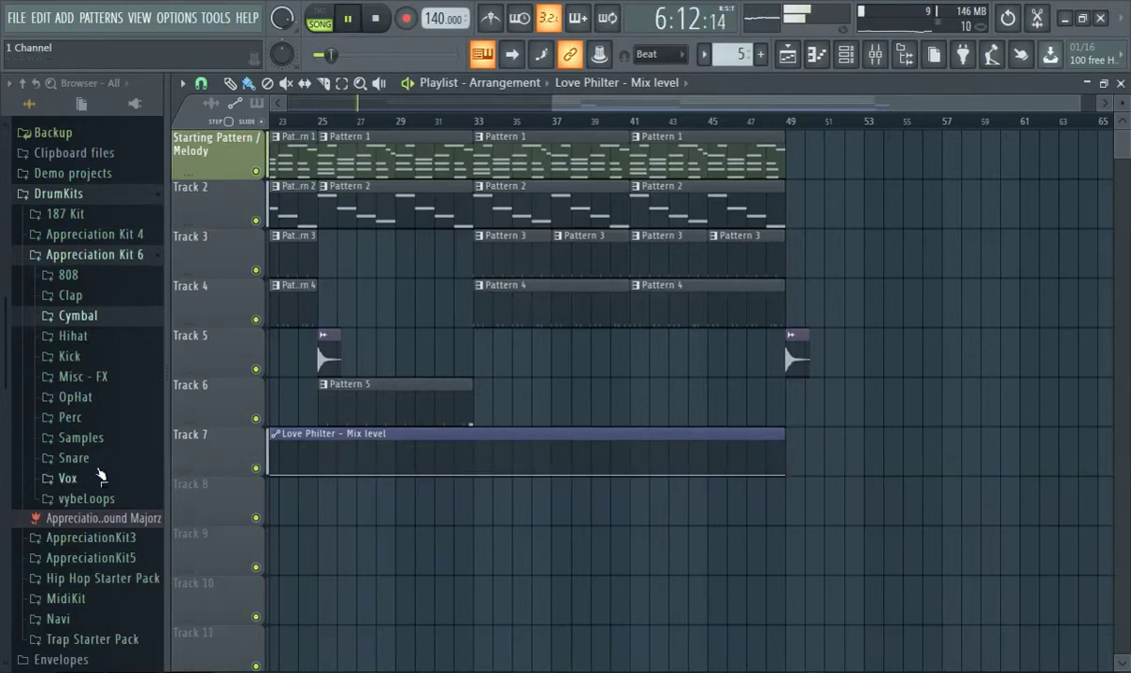
Audition samples in the kit's Misc - FX folder and place FX - Feds on Track 8 at bar 9
{"action": "left_click", "coordinate": [88, 379]}
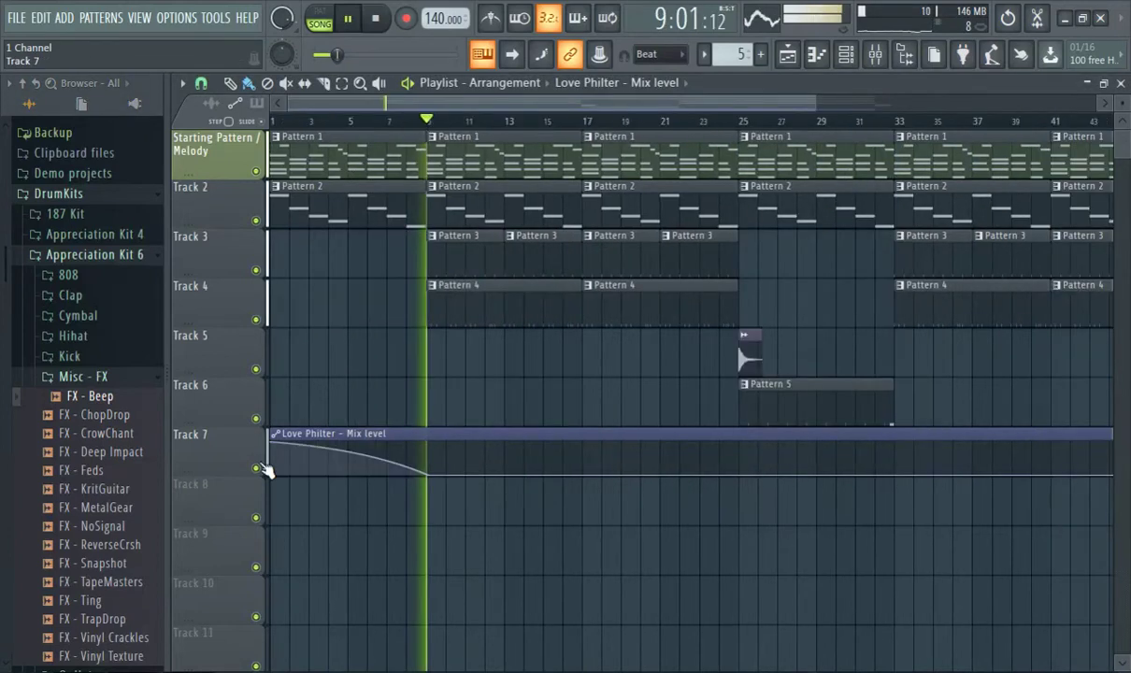
{"action": "left_click", "coordinate": [131, 473]}
{"action": "left_click", "coordinate": [128, 486]}
{"action": "left_click", "coordinate": [124, 471]}
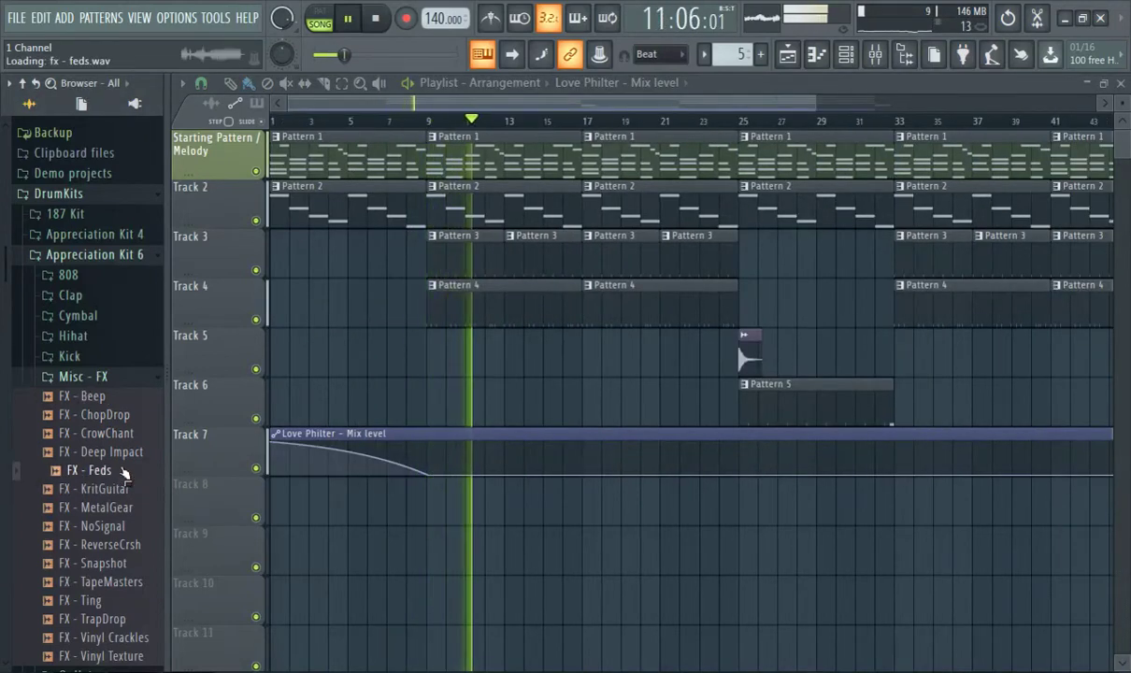
{"action": "left_click", "coordinate": [111, 509]}
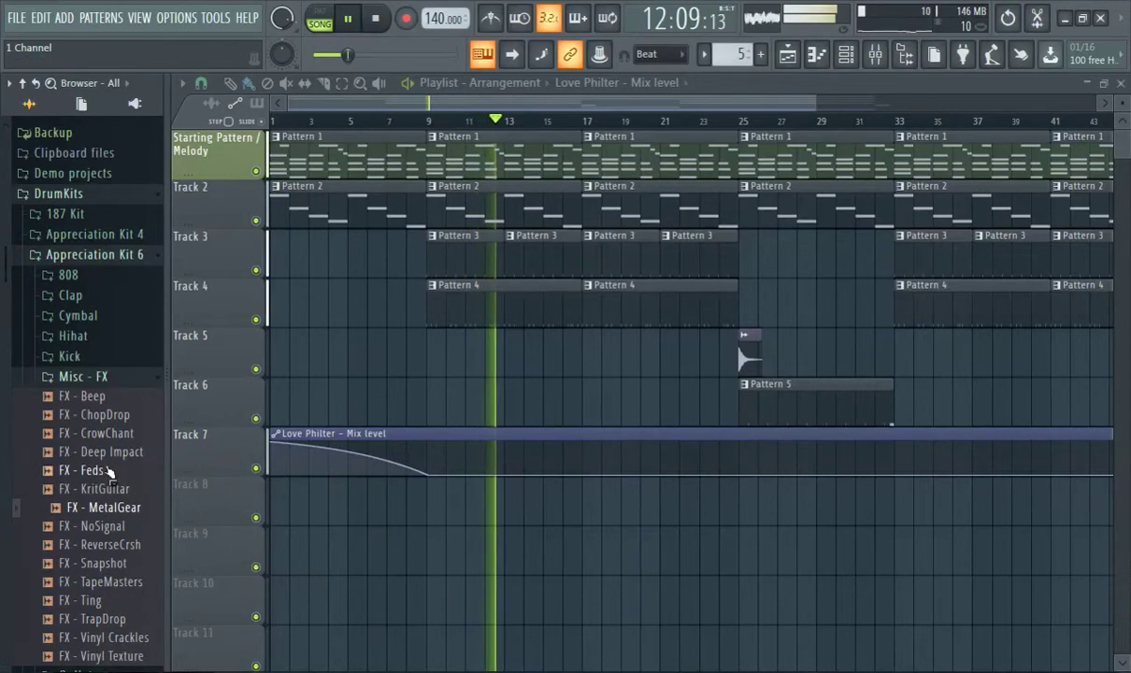
{"action": "left_click", "coordinate": [112, 470]}
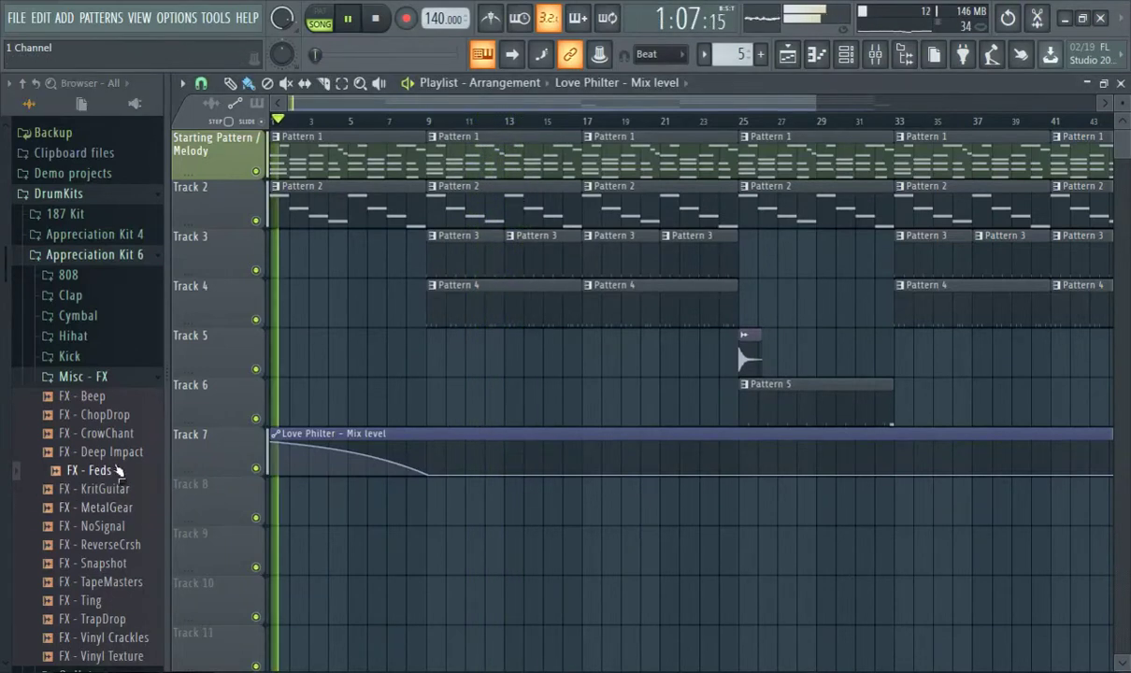
{"action": "left_click_drag", "start_coordinate": [96, 471], "coordinate": [429, 515]}
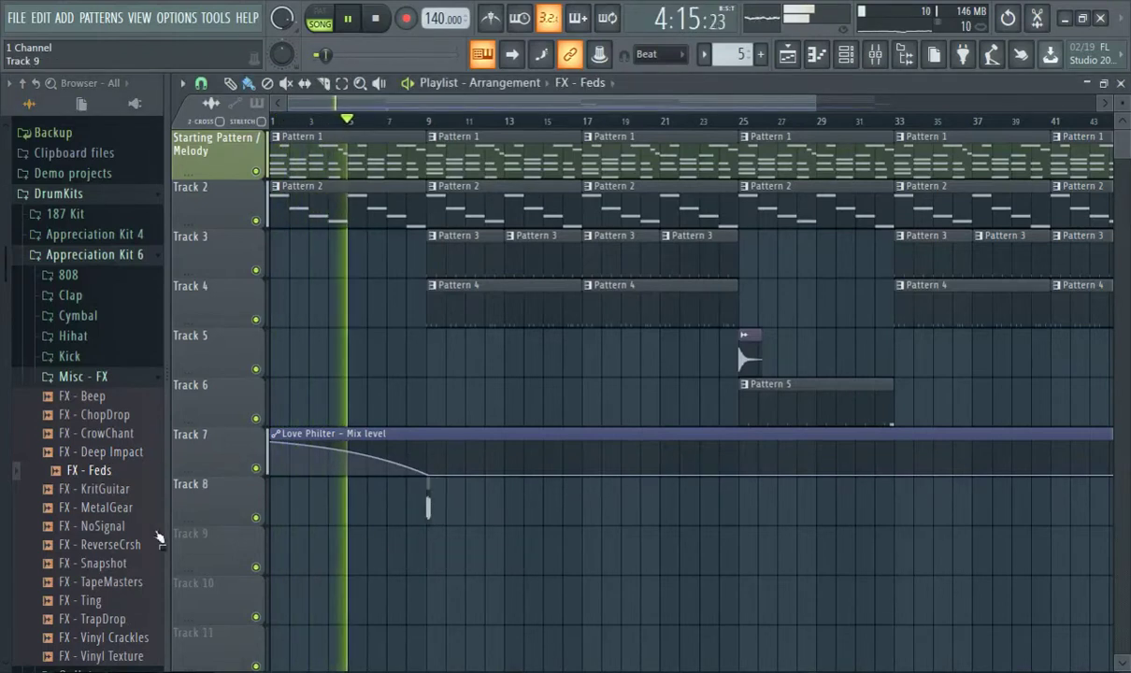
Audition the remaining FX samples, place FX - Vinyl Crackles on Track 9 at bar 1 and play the arrangement from the start
{"action": "left_click", "coordinate": [93, 526]}
{"action": "left_click", "coordinate": [105, 543]}
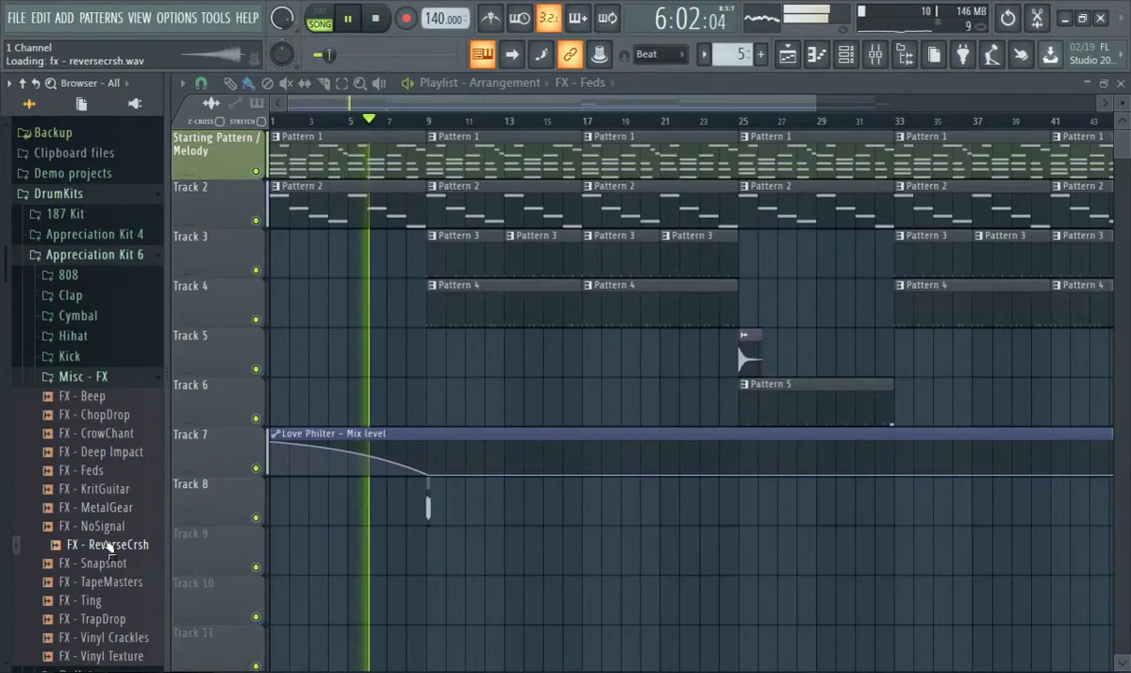
{"action": "left_click", "coordinate": [112, 563]}
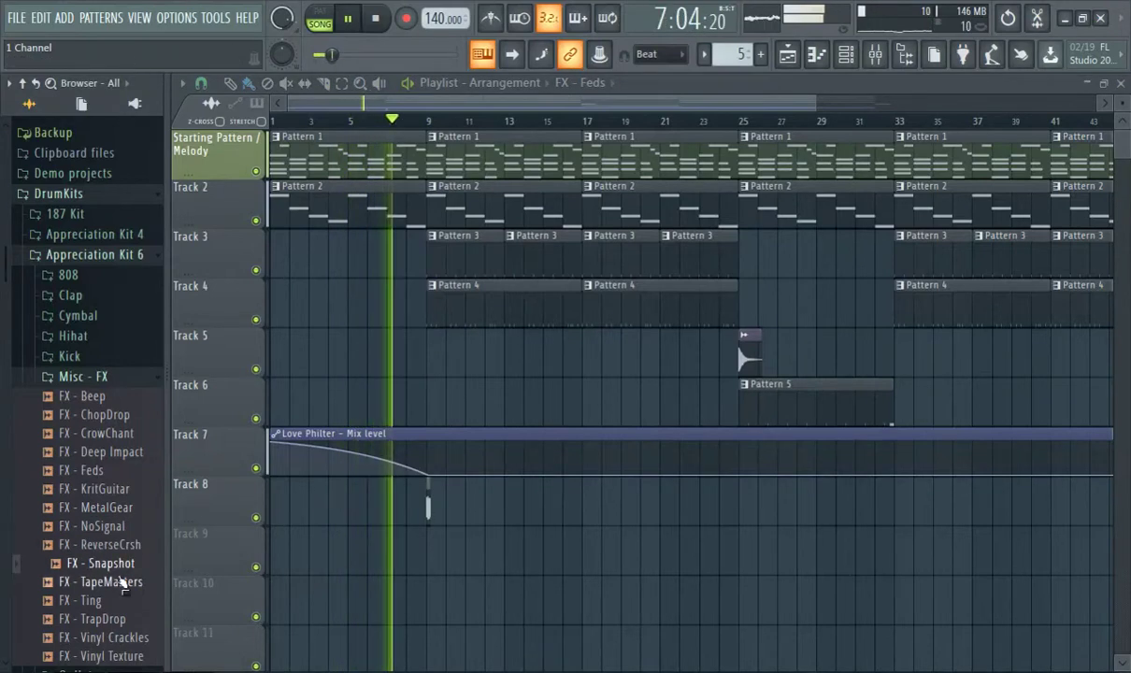
{"action": "left_click", "coordinate": [121, 581]}
{"action": "left_click", "coordinate": [123, 601]}
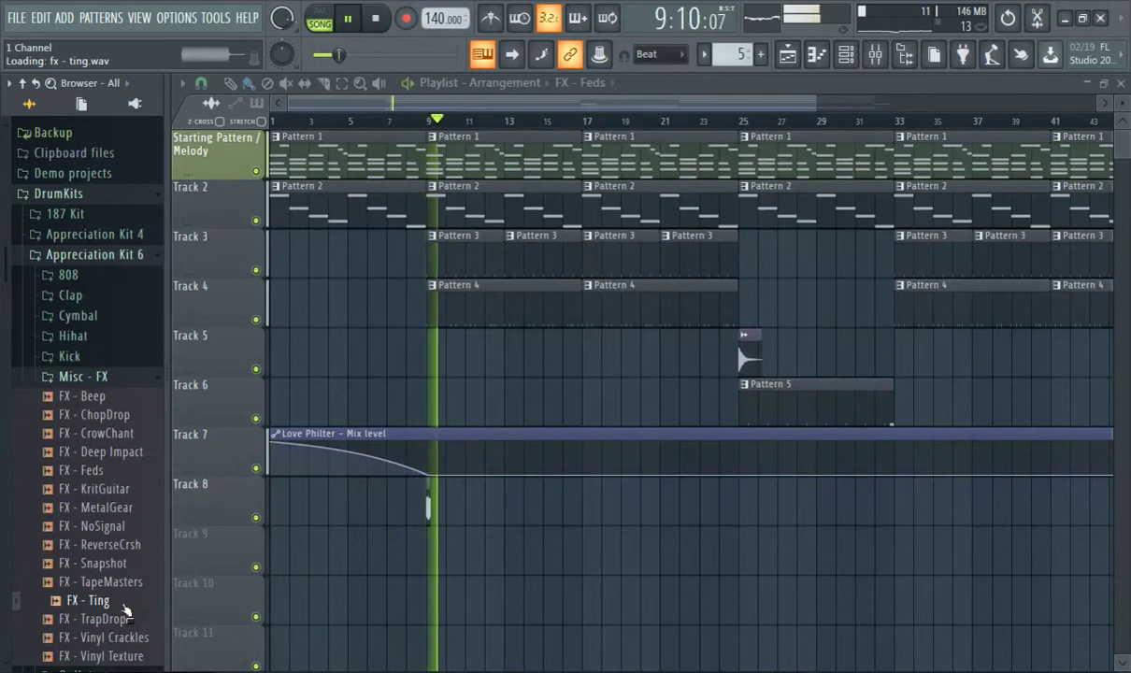
{"action": "left_click", "coordinate": [126, 618]}
{"action": "left_click", "coordinate": [122, 637]}
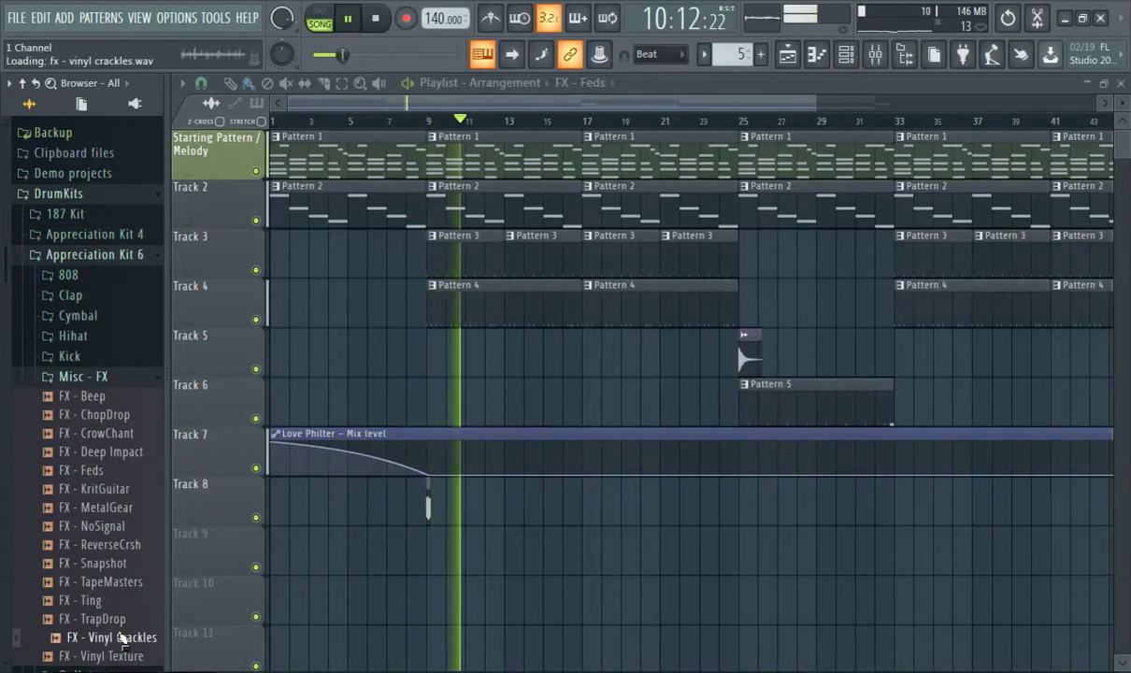
{"action": "left_click", "coordinate": [123, 654]}
{"action": "left_click_drag", "start_coordinate": [130, 639], "coordinate": [277, 536]}
{"action": "left_click", "coordinate": [274, 122]}
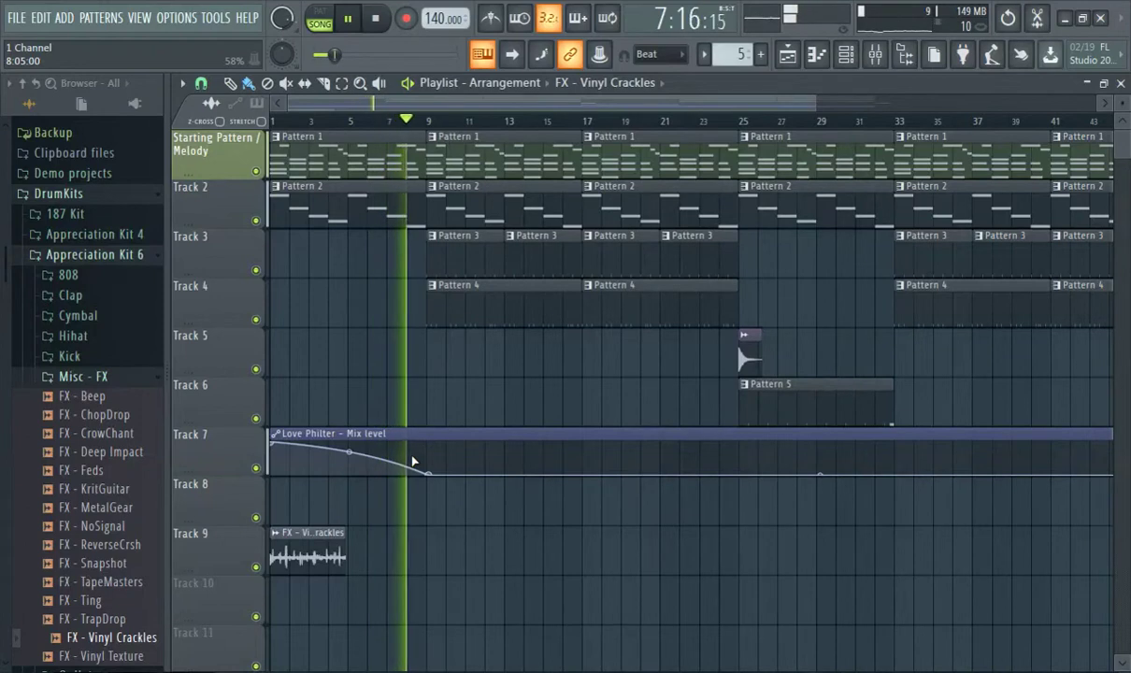
Preview the FX - Vinyl Texture sample and check the mixer levels while the arrangement plays
{"action": "left_click", "coordinate": [98, 657]}
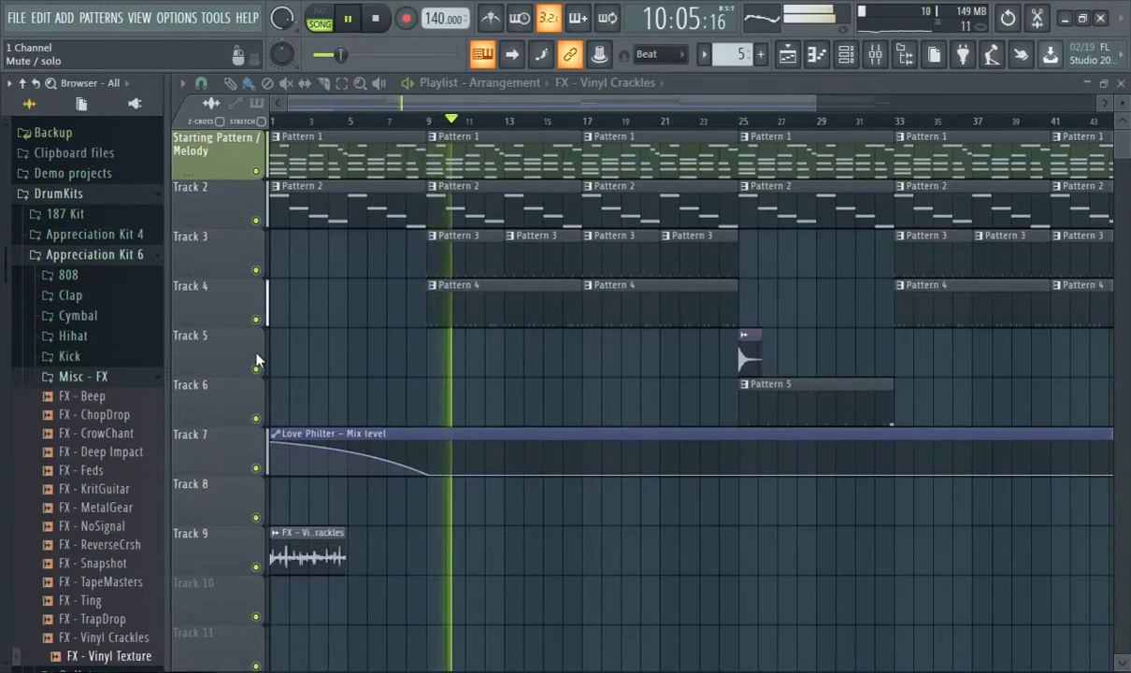
{"action": "left_click", "coordinate": [349, 21]}
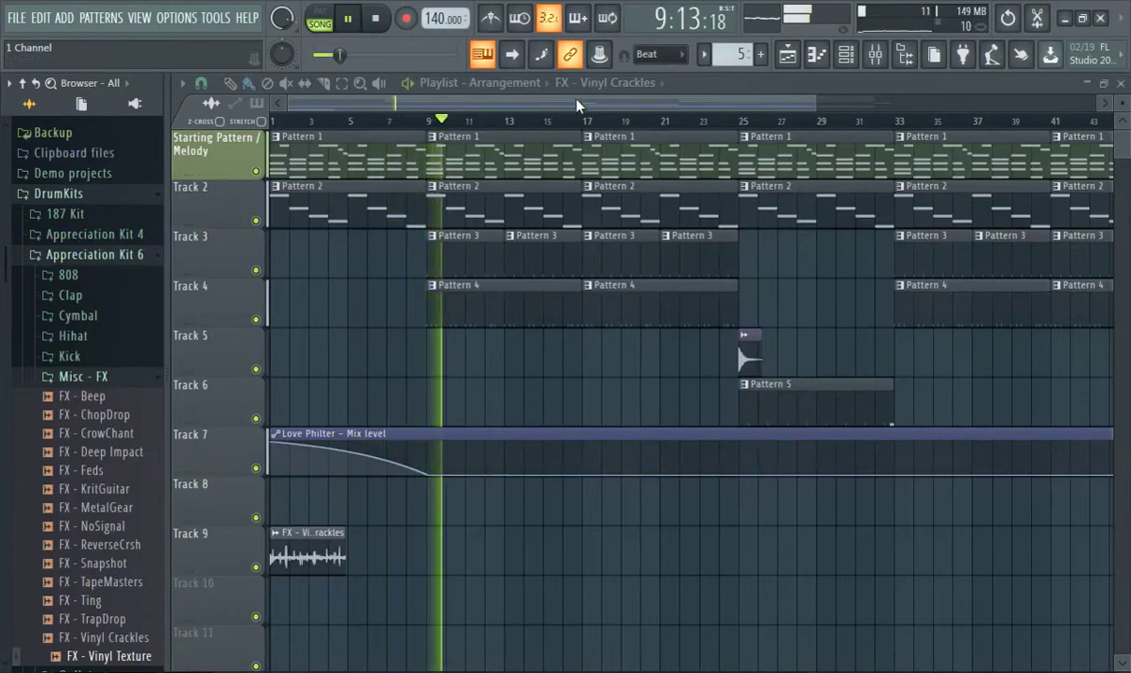
{"action": "mouse_move", "coordinate": [578, 101]}
{"action": "left_mouse_down"}
{"action": "mouse_move", "coordinate": [634, 105]}
{"action": "mouse_move", "coordinate": [580, 106]}
{"action": "left_mouse_up"}
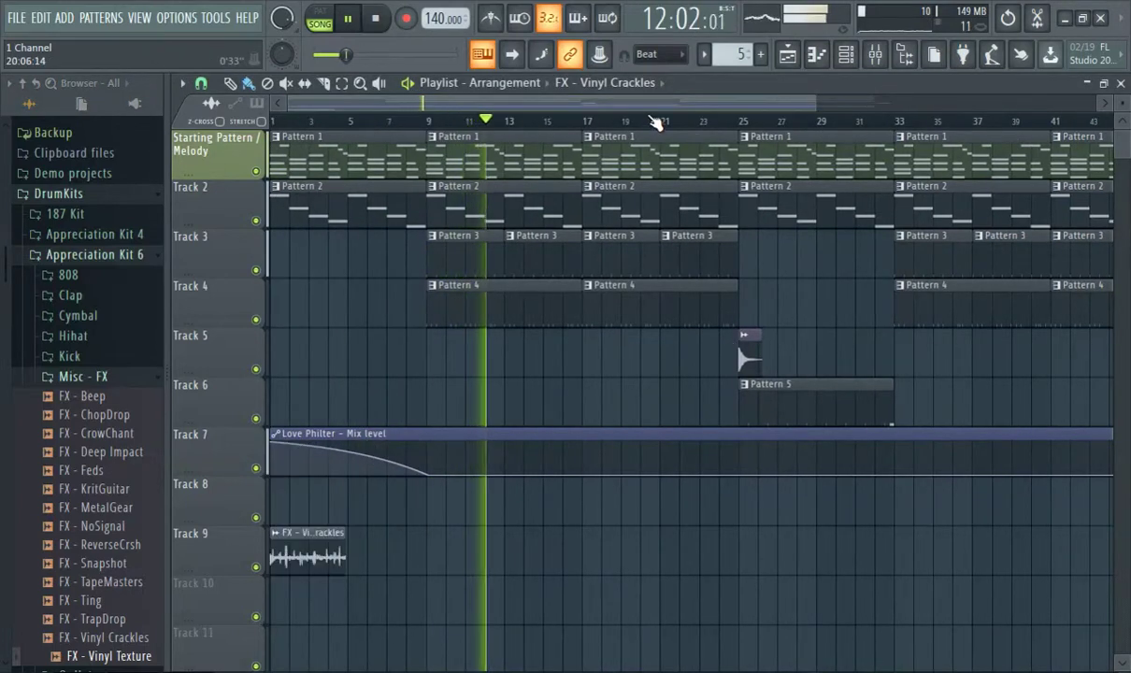
{"action": "left_click", "coordinate": [874, 54]}
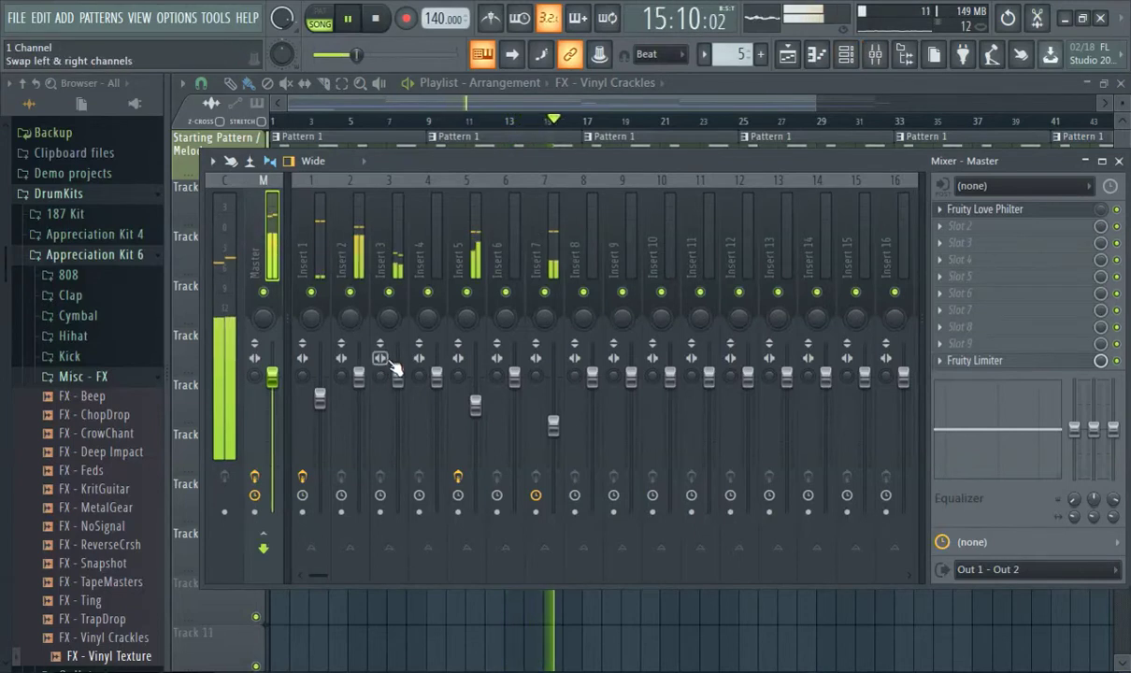
{"action": "left_click_drag", "start_coordinate": [429, 97], "coordinate": [351, 119]}
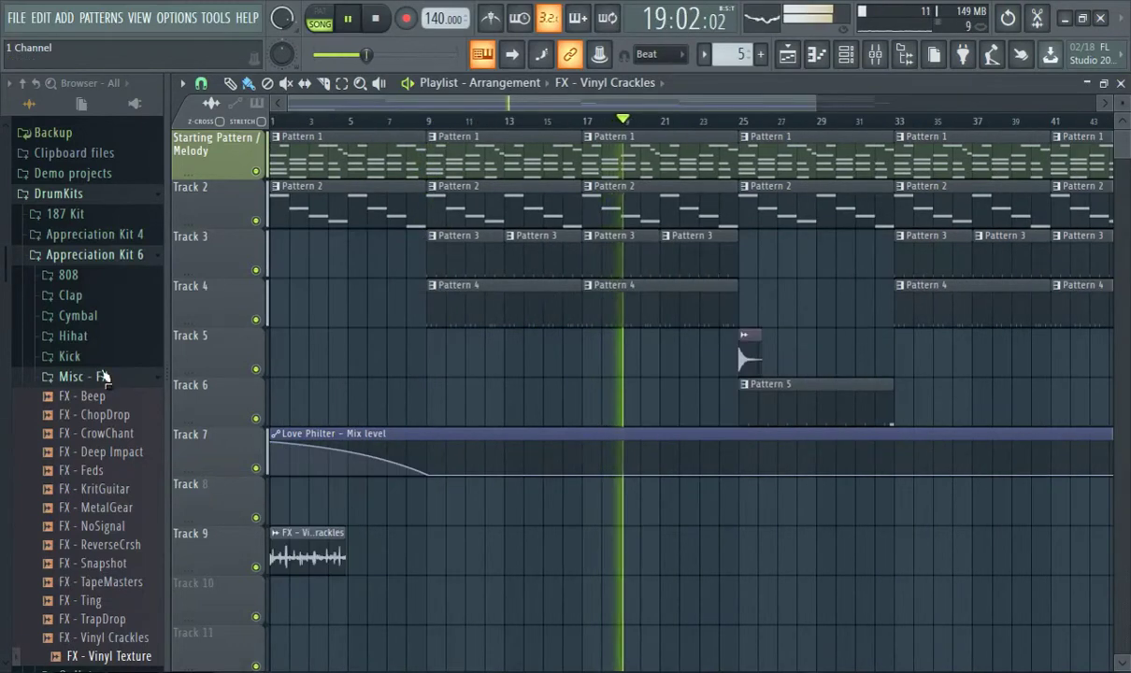
Audition hi-hat samples from Appreciation Kit 6, including Profit, Plat, Icon, Rouge, Safari and Salt, against the beat
{"action": "left_click", "coordinate": [94, 338]}
{"action": "left_click", "coordinate": [97, 450]}
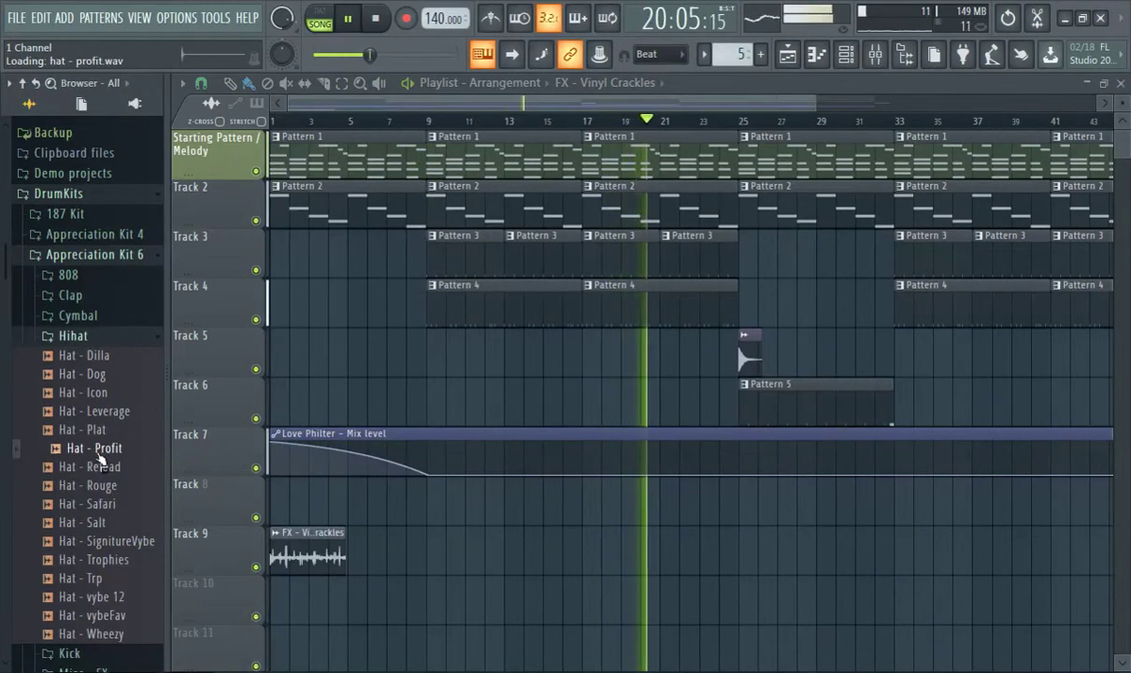
{"action": "left_click", "coordinate": [98, 431]}
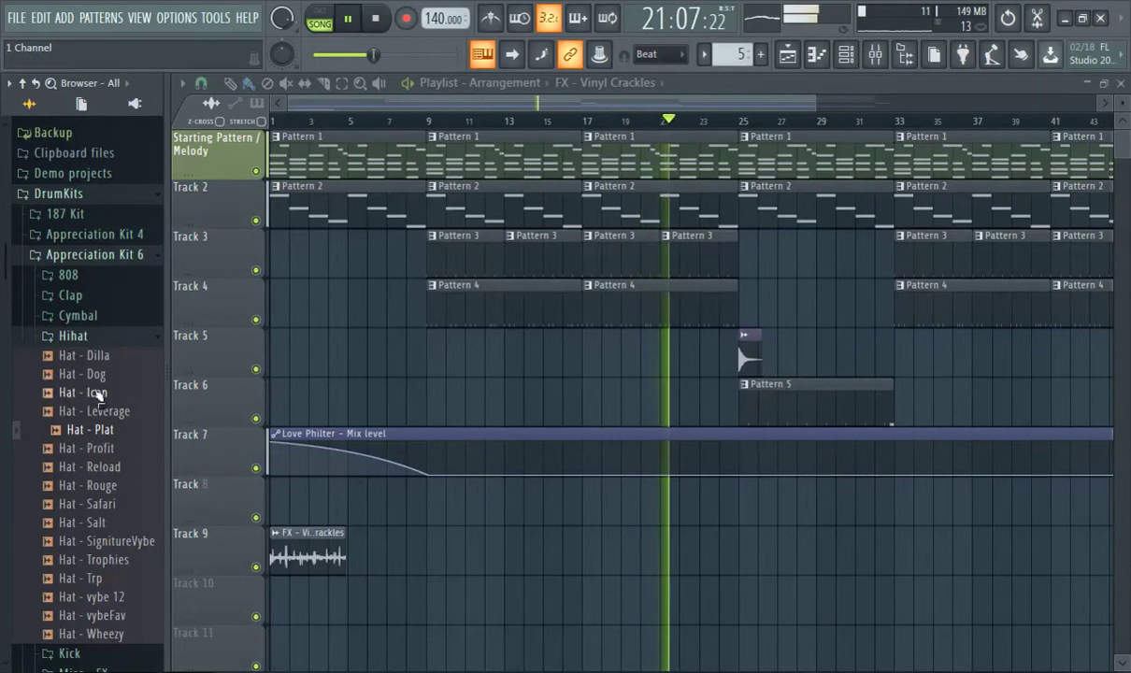
{"action": "left_click", "coordinate": [96, 393]}
{"action": "left_click", "coordinate": [90, 487]}
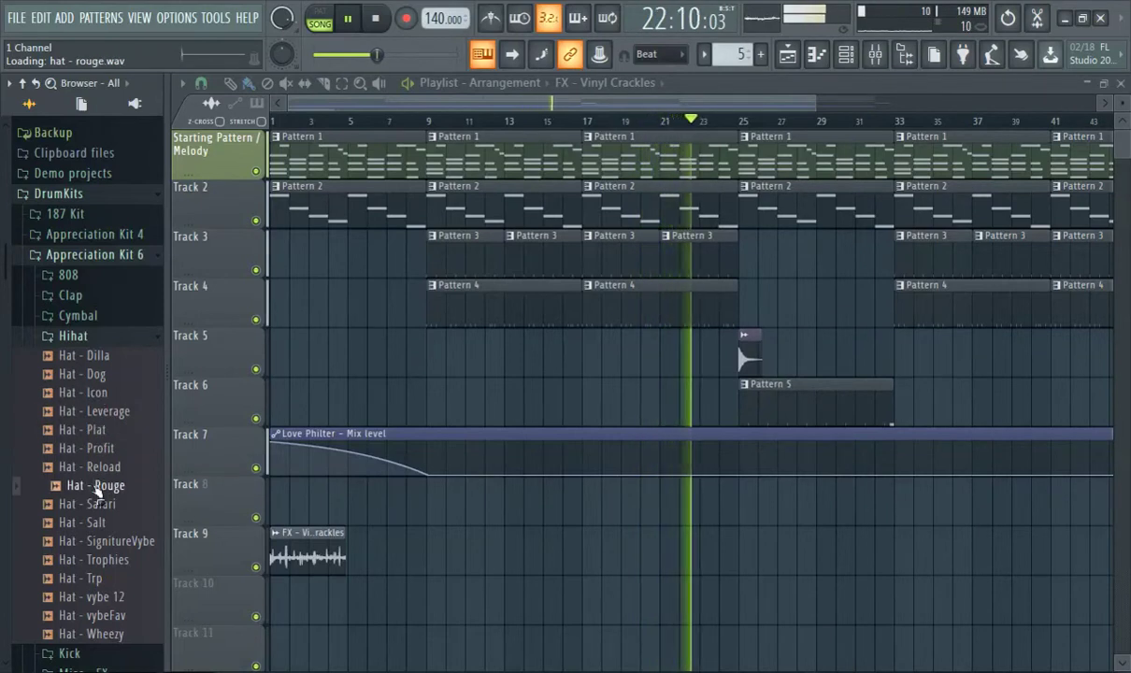
{"action": "left_click", "coordinate": [99, 505]}
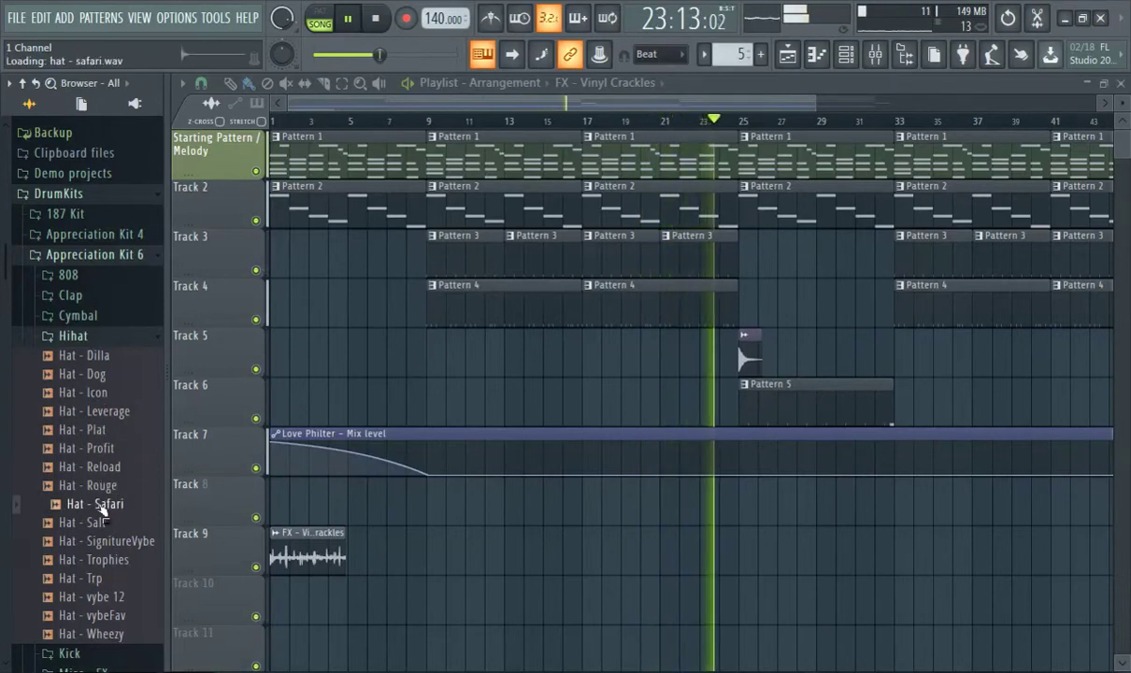
{"action": "left_click", "coordinate": [98, 524]}
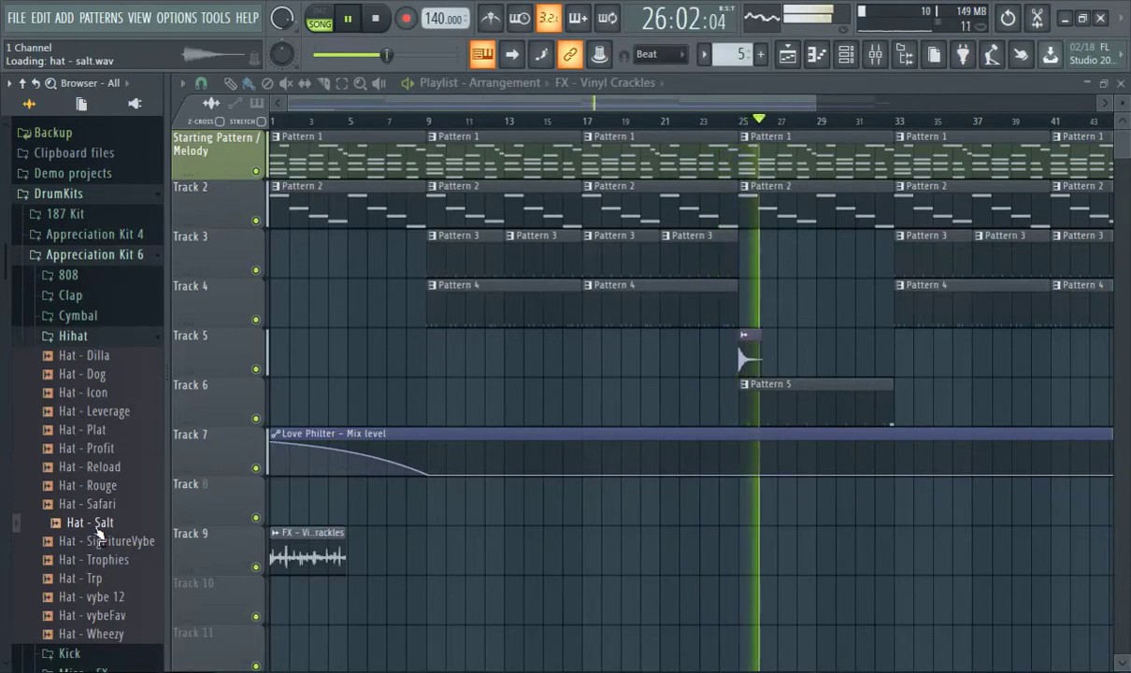
Show all channels in the channel rack and add the Hat - Trp sample as a new channel
{"action": "left_click", "coordinate": [852, 57]}
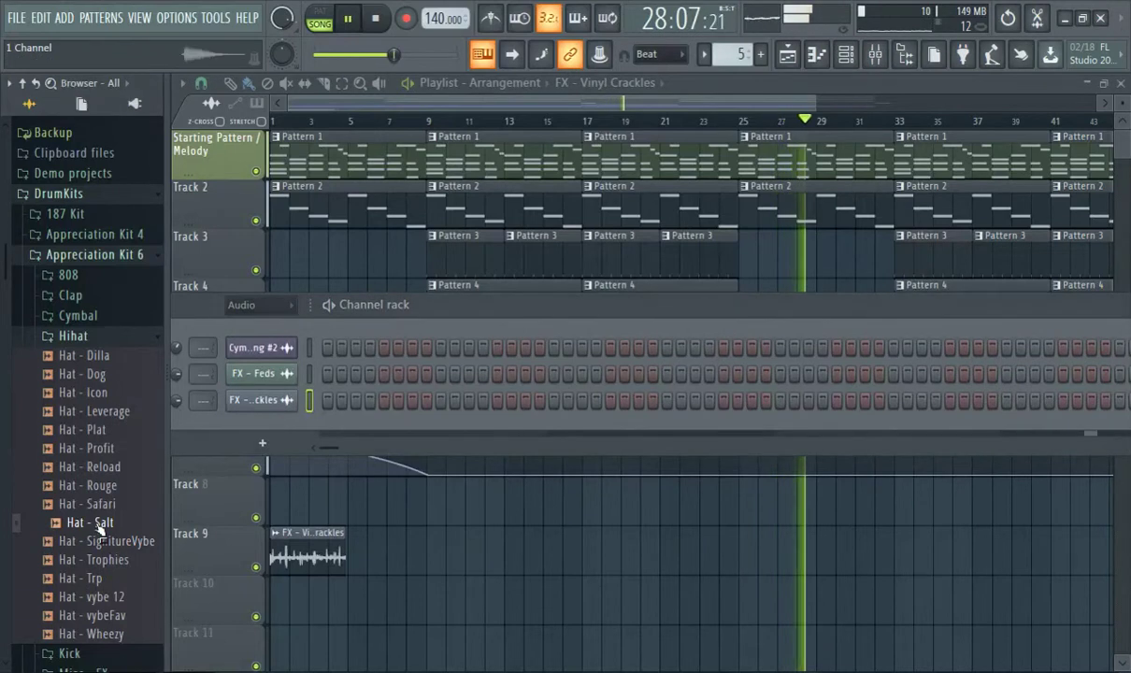
{"action": "left_click", "coordinate": [253, 305]}
{"action": "left_click", "coordinate": [251, 324]}
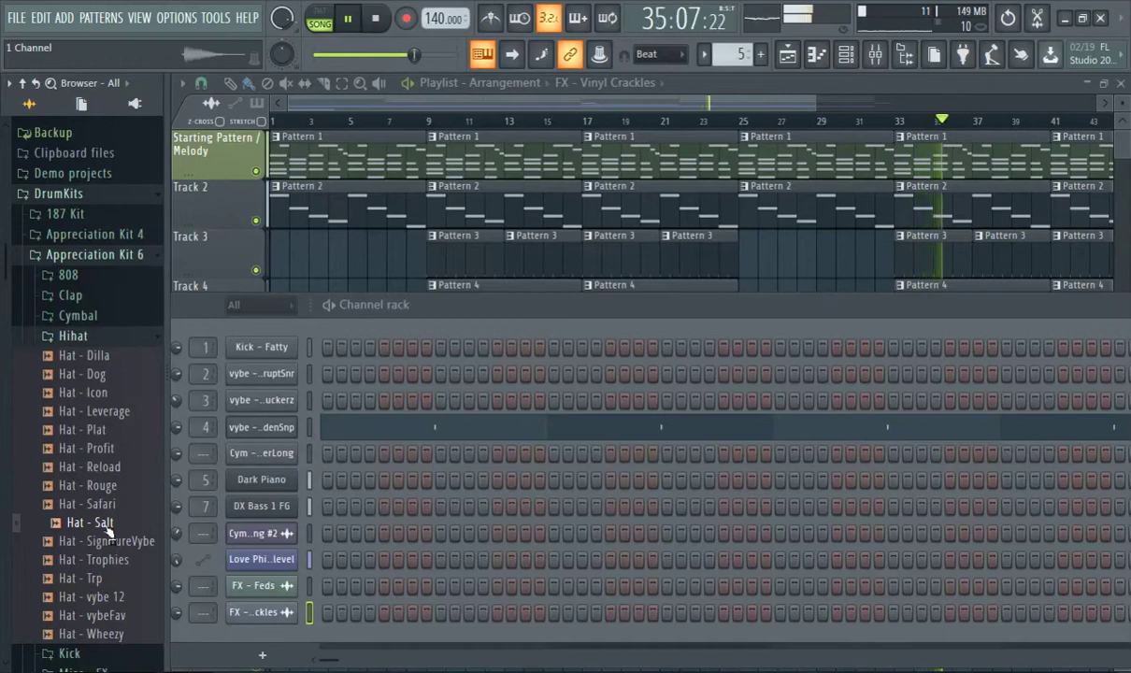
{"action": "left_click", "coordinate": [100, 561]}
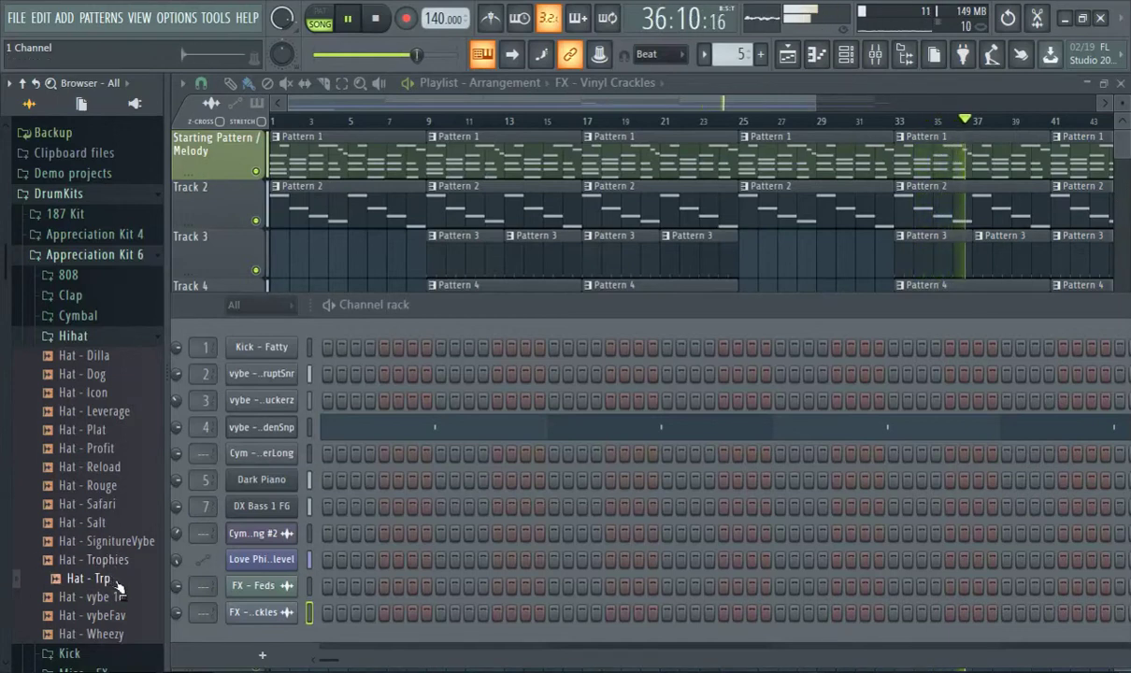
{"action": "left_click_drag", "start_coordinate": [113, 587], "coordinate": [272, 531]}
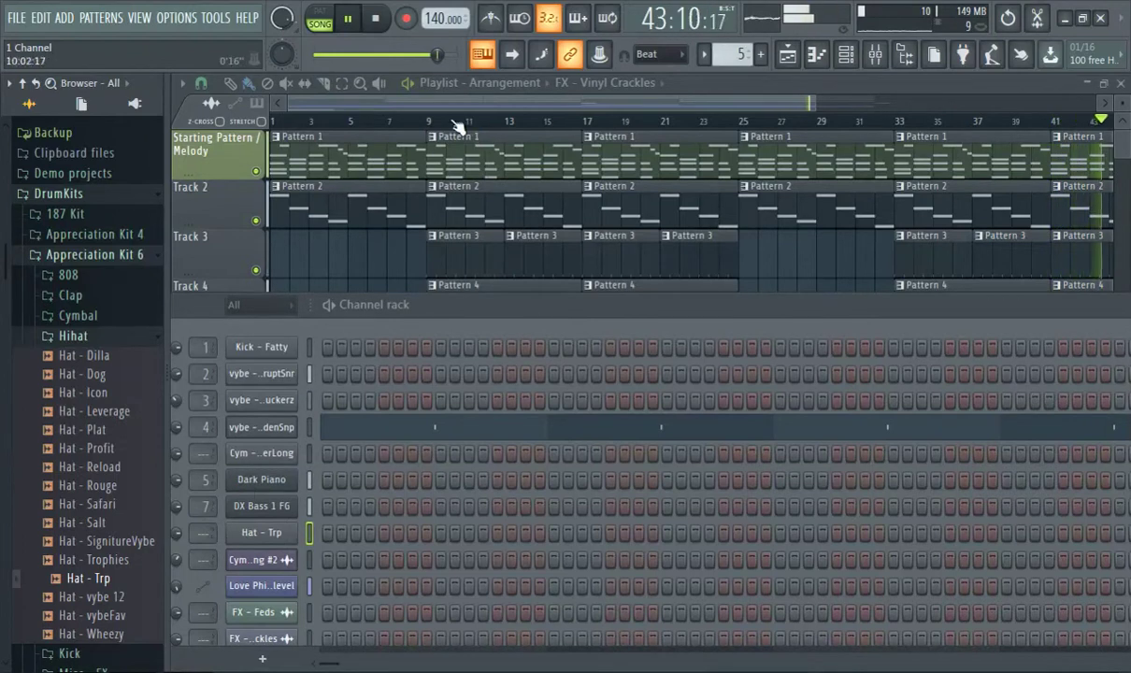
Create the new Pattern 6 and place it on Track 9 at bar 17
{"action": "left_click", "coordinate": [412, 120]}
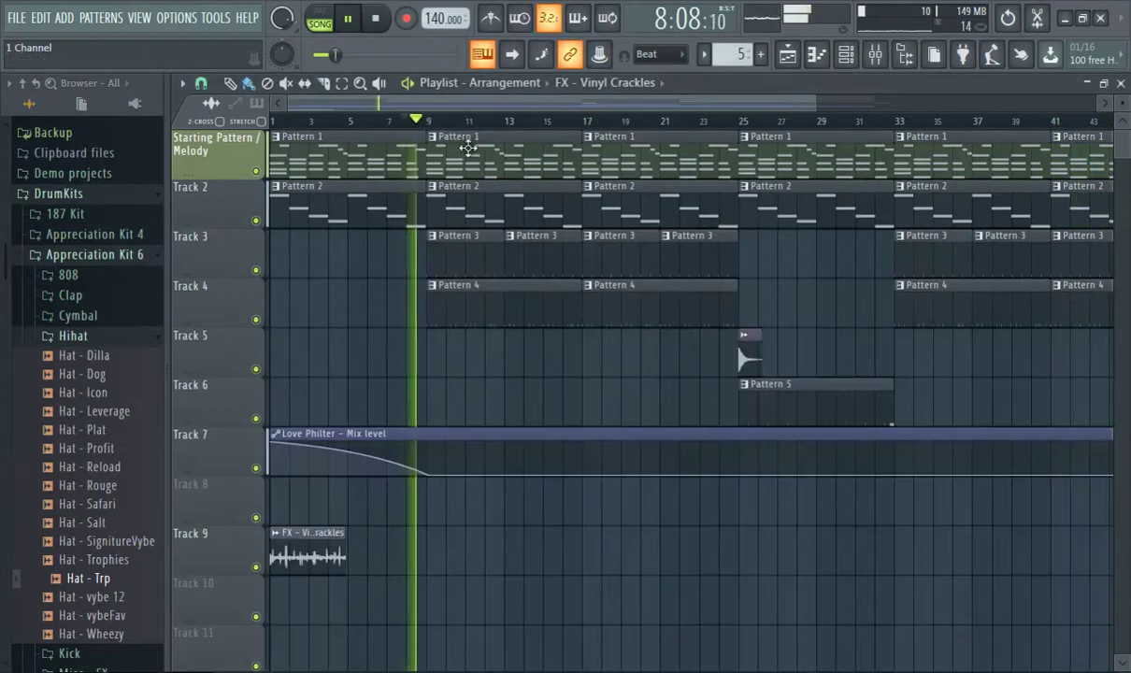
{"action": "scroll", "coordinate": [722, 56], "scroll_direction": "up", "scroll_amount": 1}
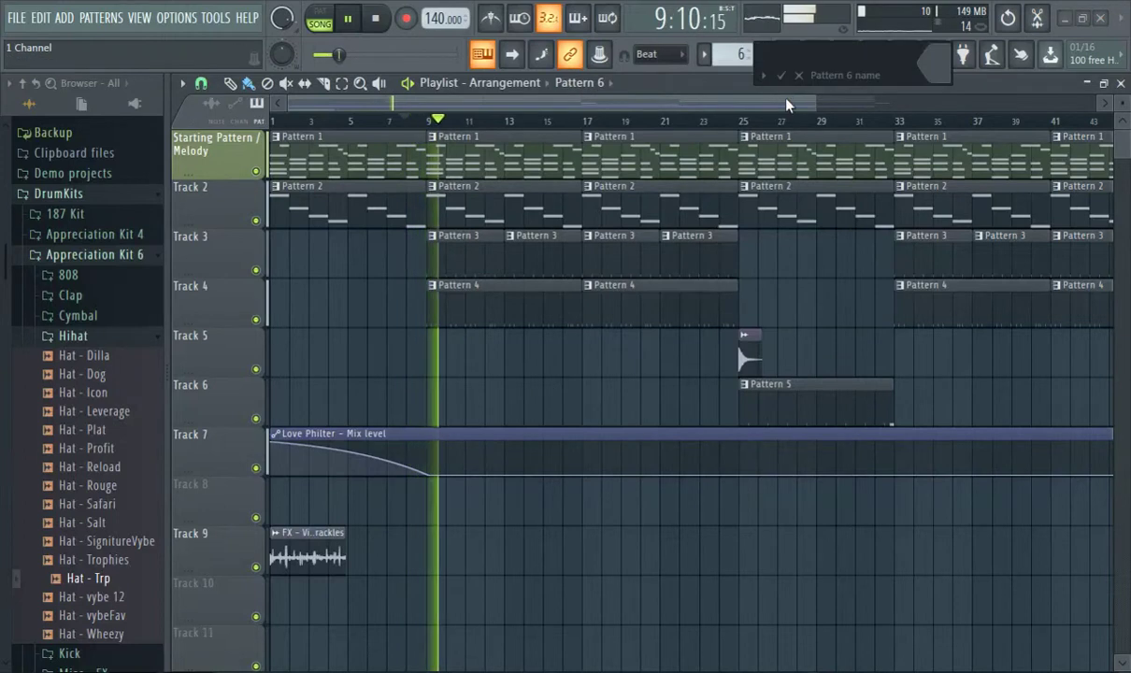
{"action": "left_click", "coordinate": [588, 546]}
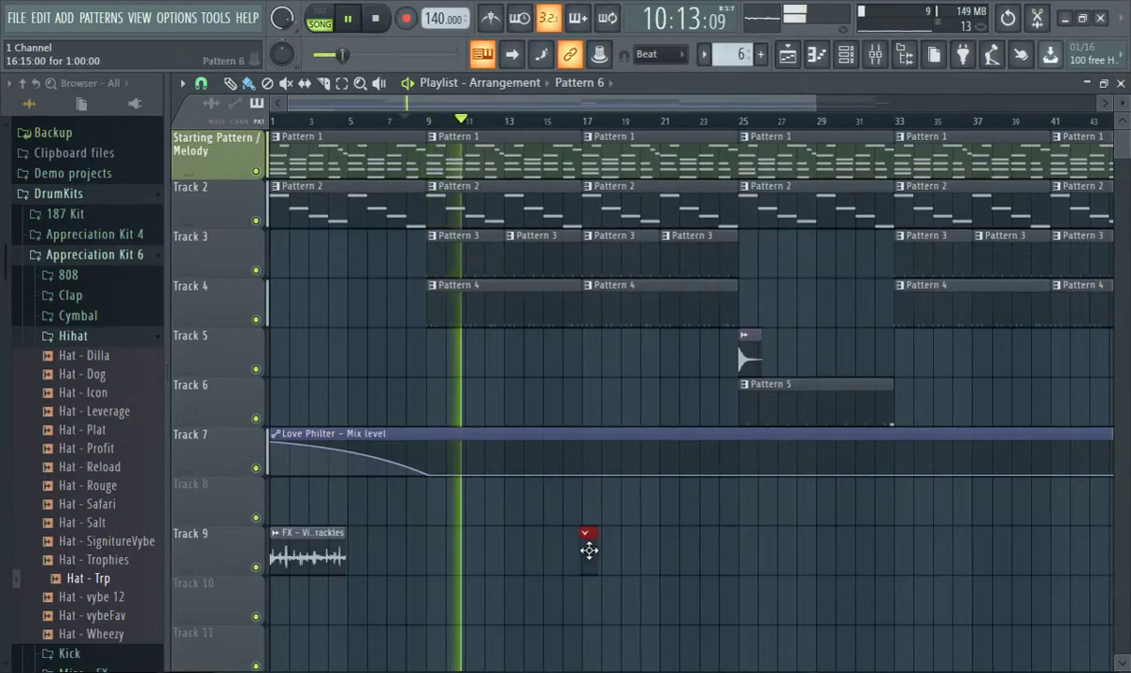
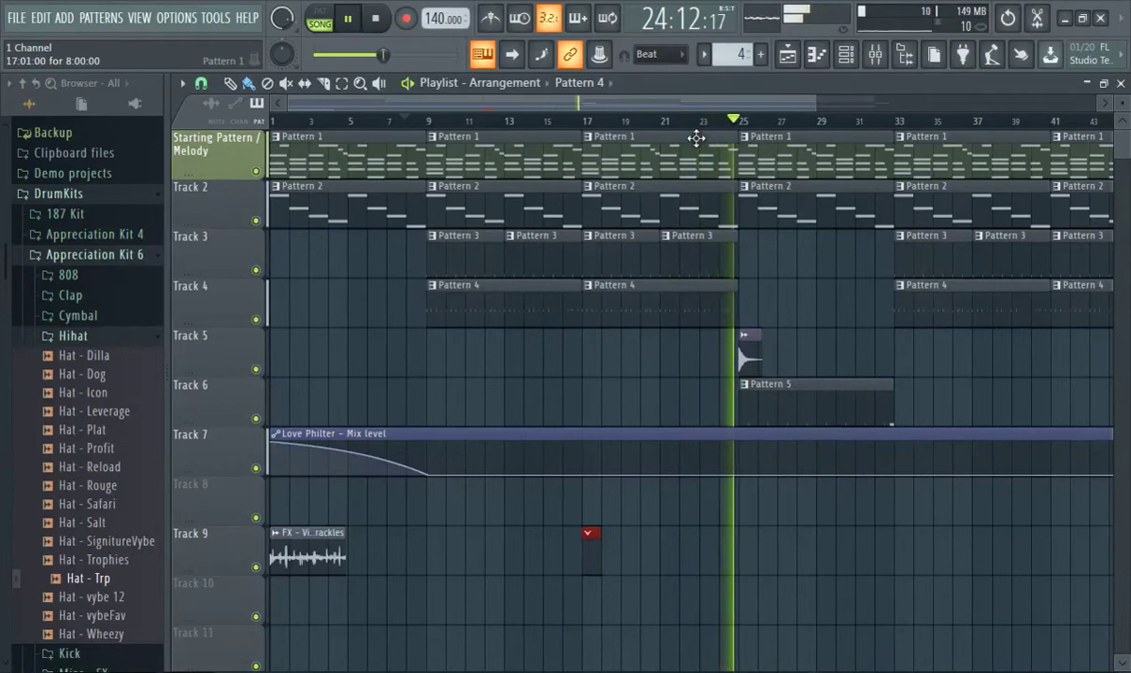
Record a hi-hat part on the Hat - Trp channel into Pattern 6, with playback started before bar 17
{"action": "left_click", "coordinate": [549, 121]}
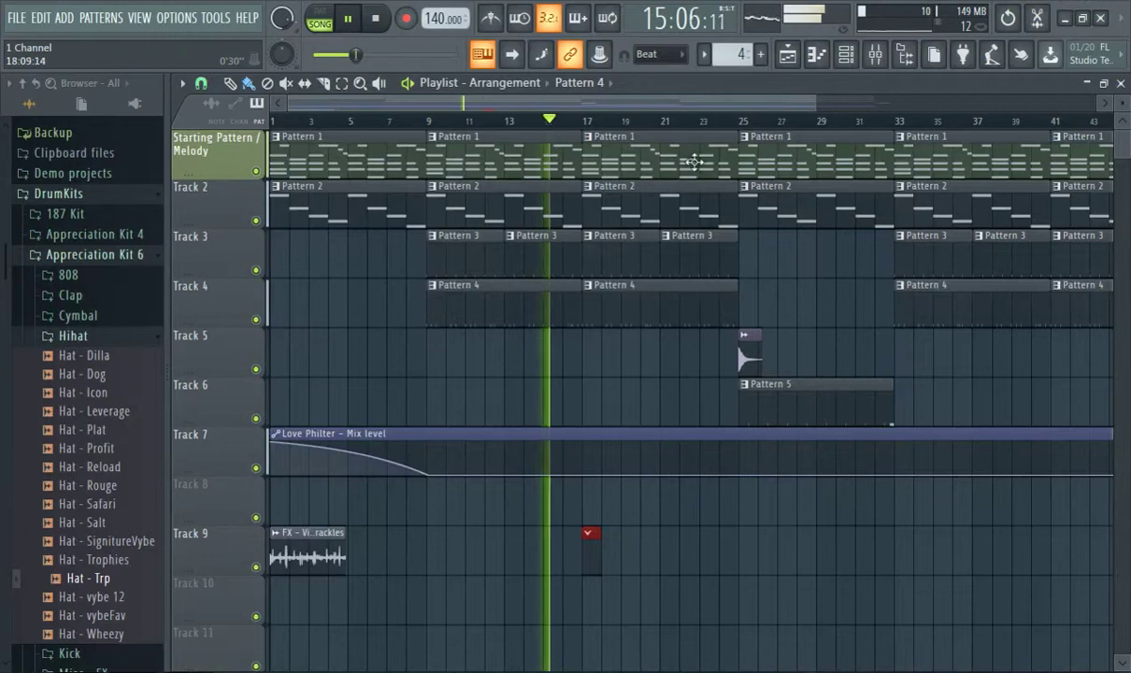
{"action": "double_click", "coordinate": [600, 566]}
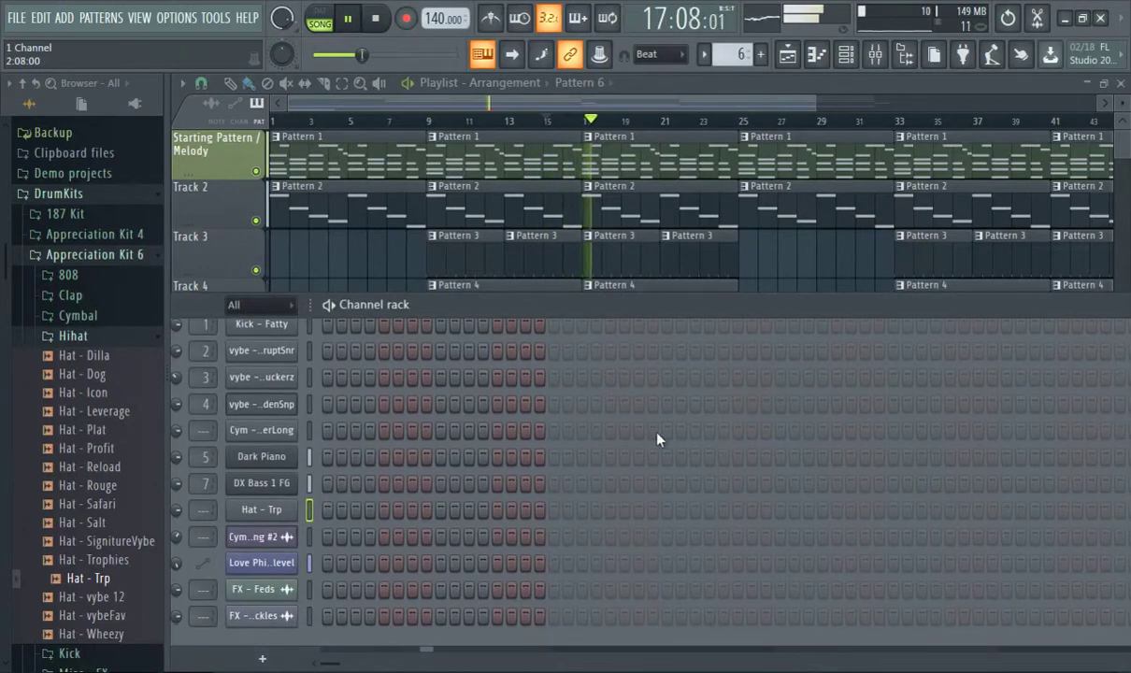
{"action": "left_click", "coordinate": [583, 127]}
{"action": "left_click", "coordinate": [535, 120]}
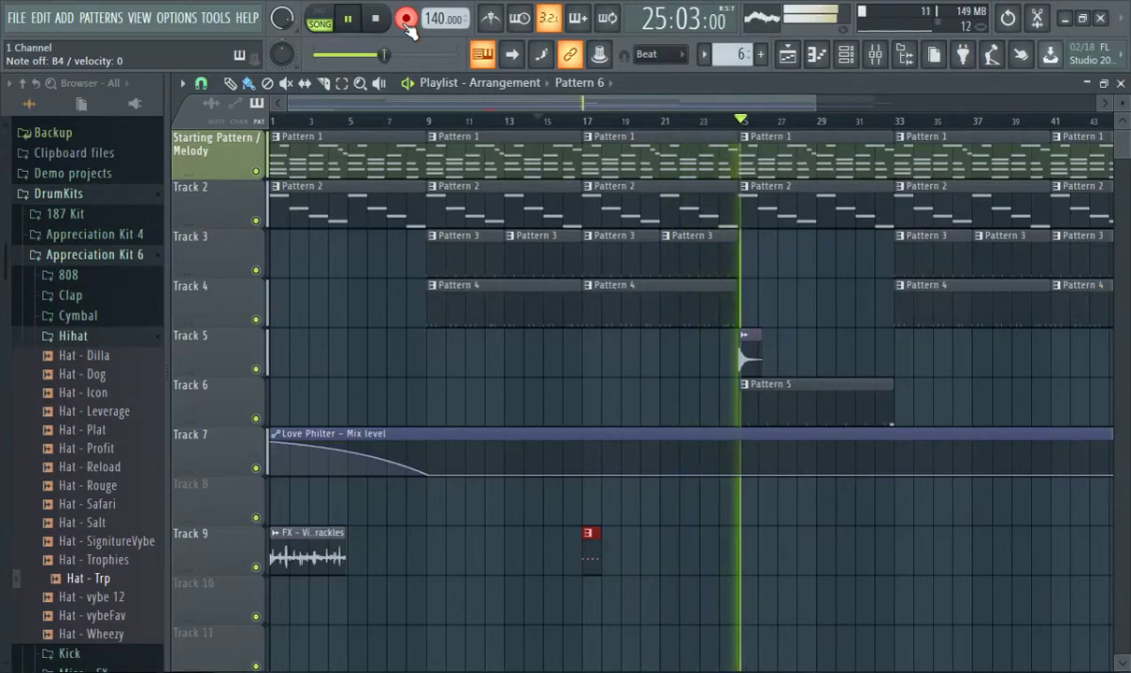
Place a second Pattern 6 clip on Track 9 at bar 25
{"action": "left_click", "coordinate": [756, 565]}
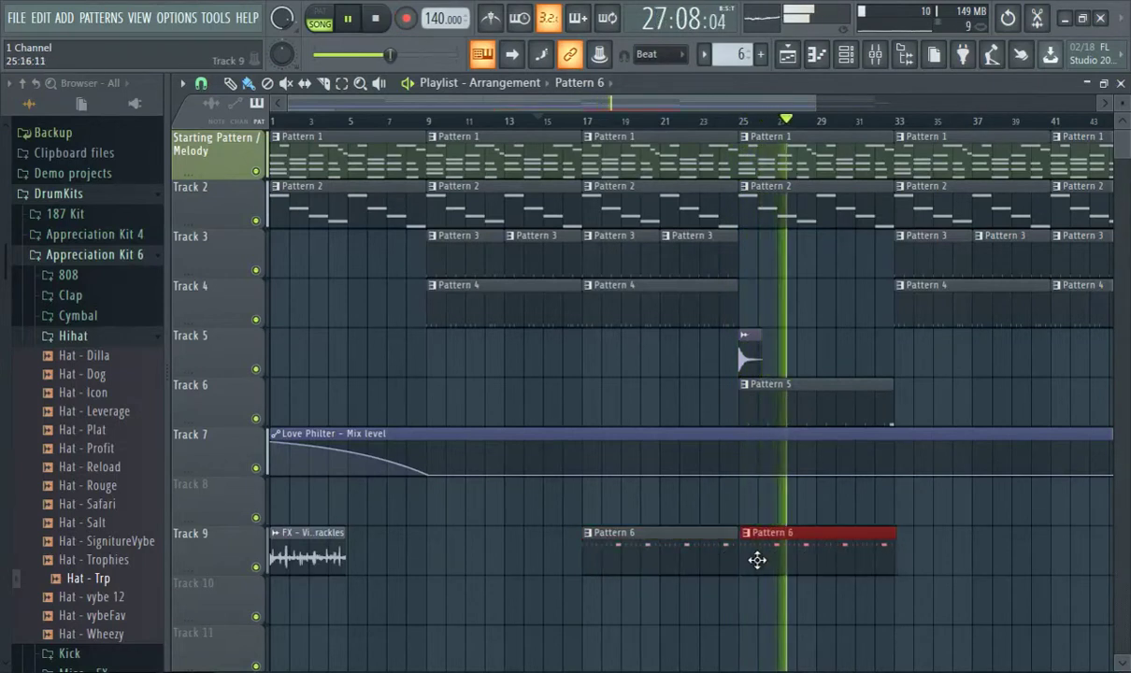
{"action": "key", "text": "1"}
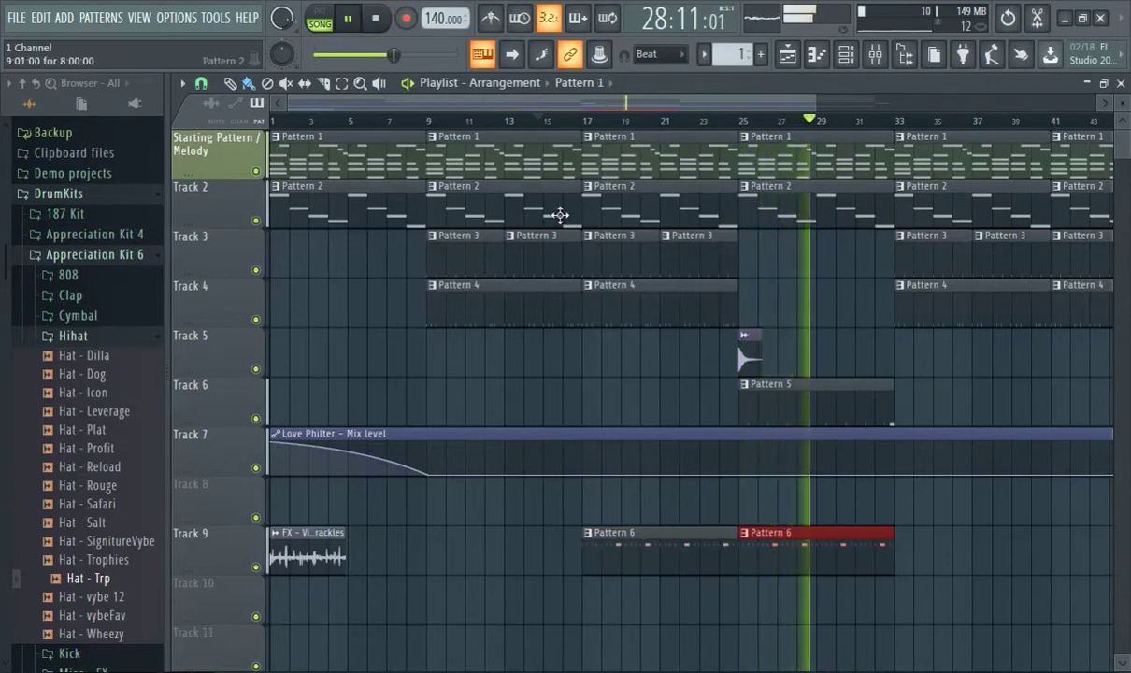
Replace the long B4 notes in bars 2 and 4 of Pattern 6's hi-hat part with short hits at 2:15 and 4:07
{"action": "left_click", "coordinate": [550, 121]}
{"action": "double_click", "coordinate": [590, 542]}
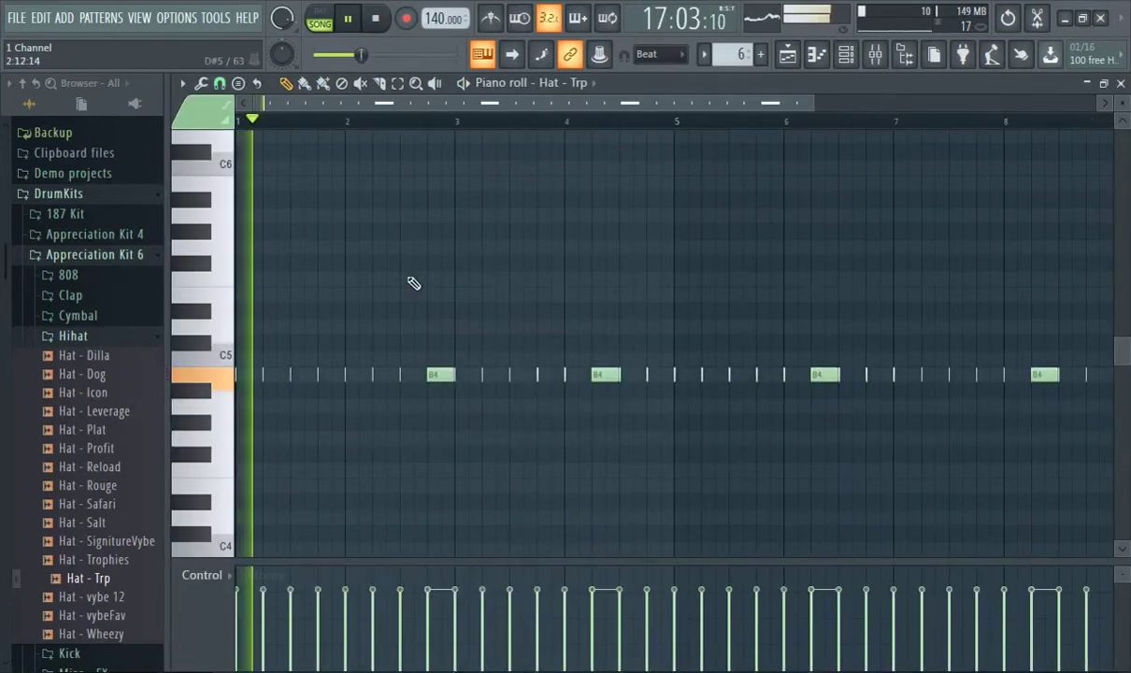
{"action": "scroll", "coordinate": [439, 300], "scroll_direction": "up", "scroll_amount": 2}
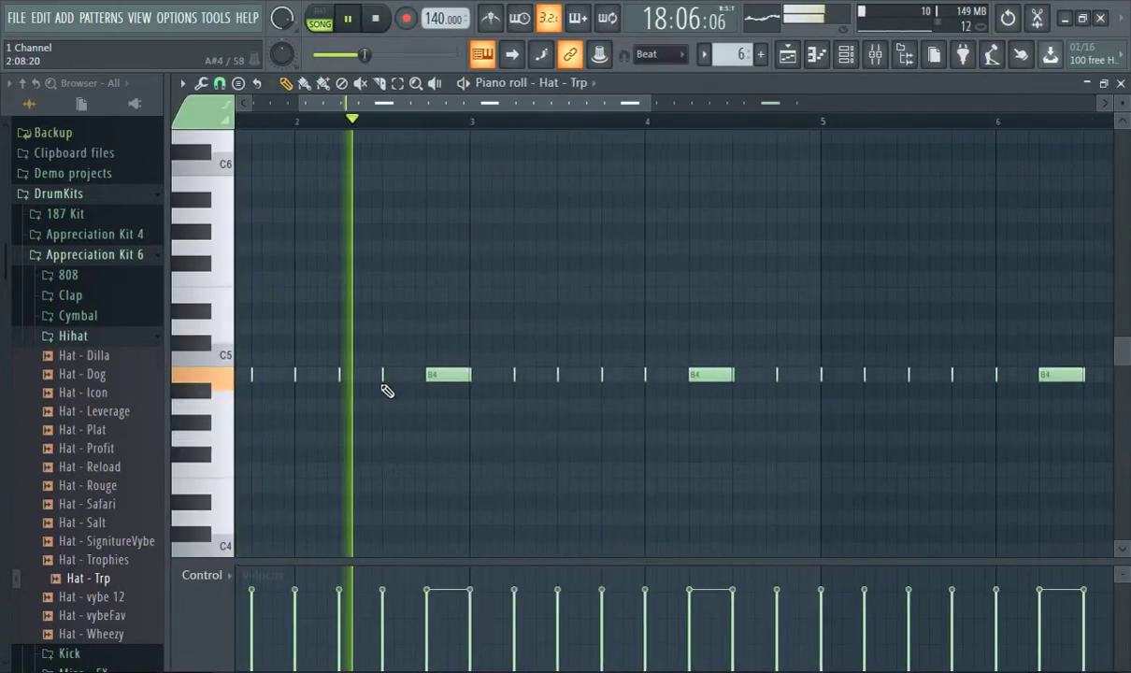
{"action": "right_click", "coordinate": [445, 377]}
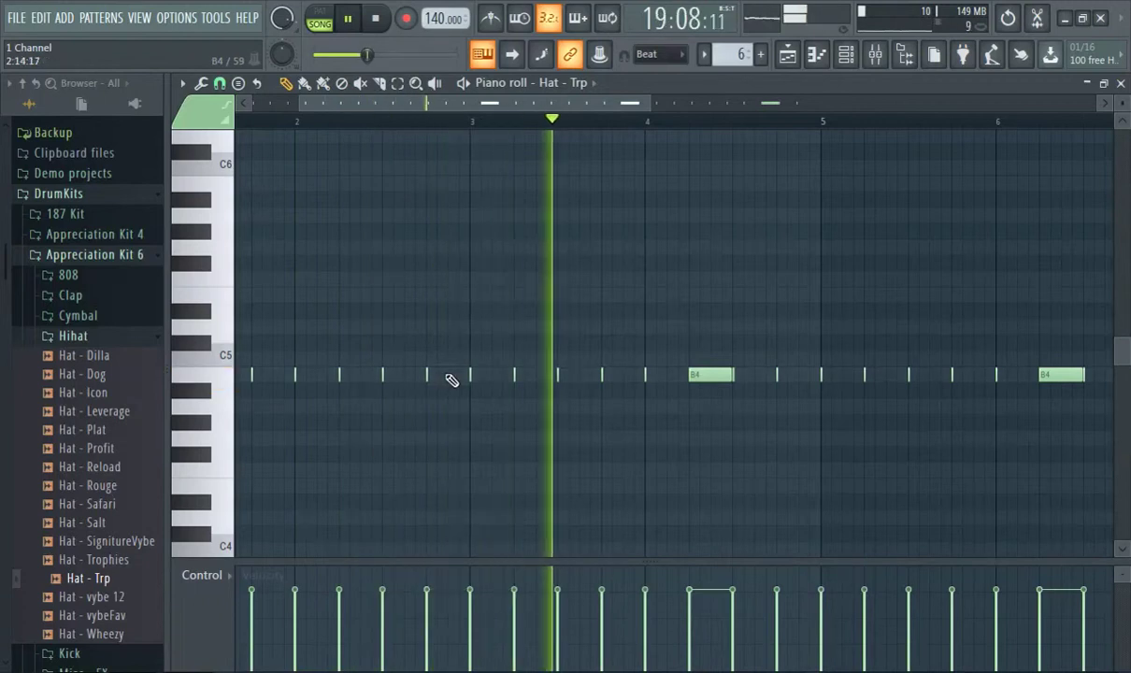
{"action": "left_click", "coordinate": [443, 377]}
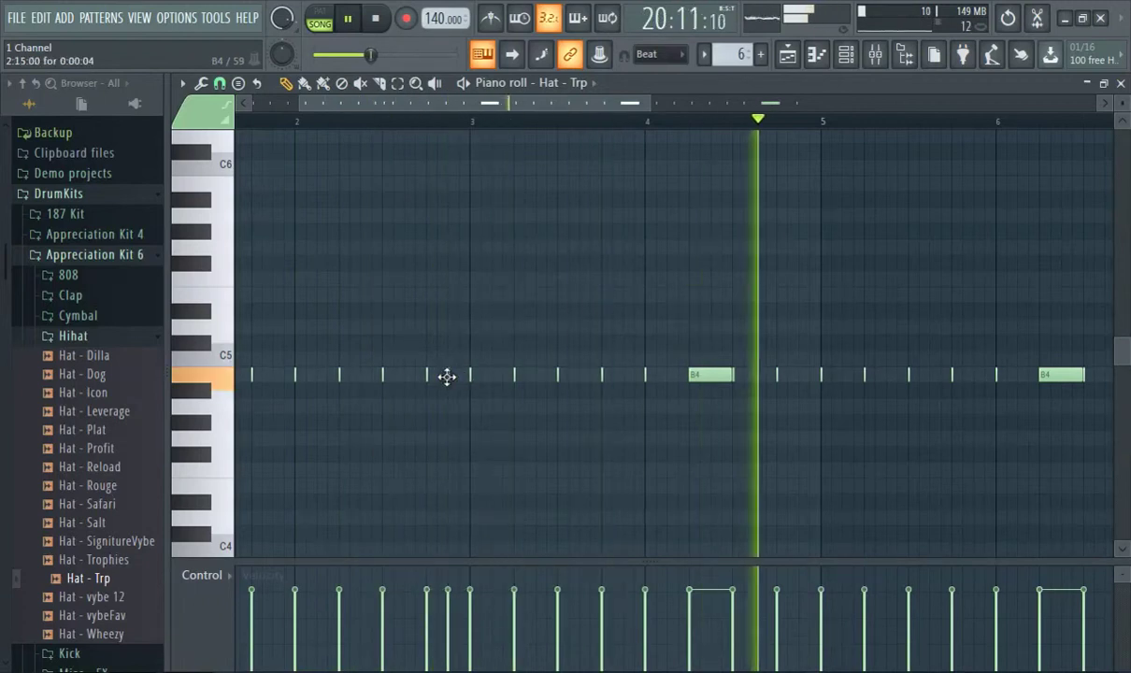
{"action": "scroll", "coordinate": [621, 374], "scroll_direction": "up", "scroll_amount": 1}
{"action": "right_click", "coordinate": [740, 377]}
{"action": "left_click", "coordinate": [729, 374]}
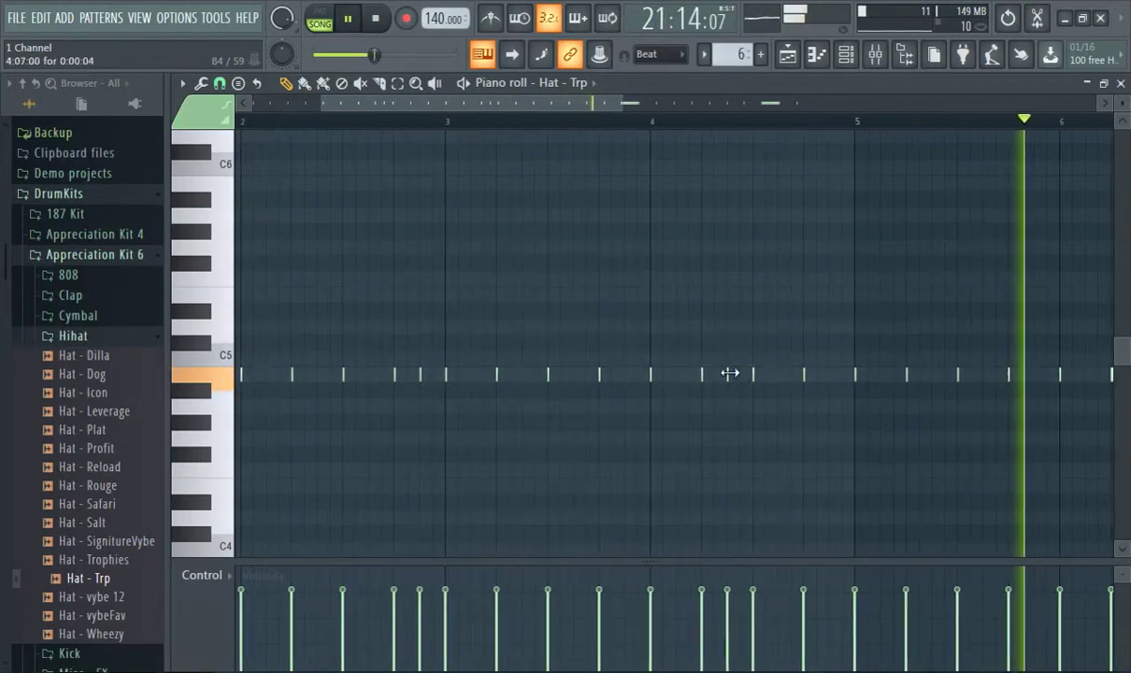
Add a short hi-hat hit just before bar 5 and replace bar 6's long note with a short hit at 6:07
{"action": "scroll", "coordinate": [313, 161], "scroll_direction": "down", "scroll_amount": 2}
{"action": "scroll", "coordinate": [551, 270], "scroll_direction": "up", "scroll_amount": 2}
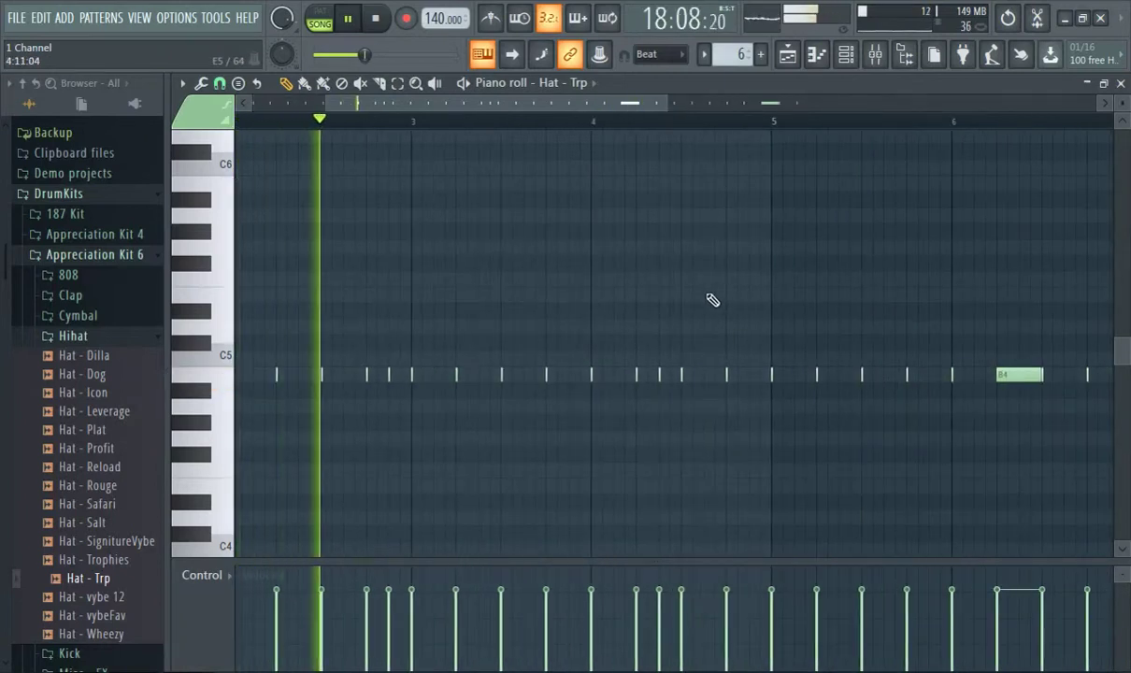
{"action": "scroll", "coordinate": [791, 307], "scroll_direction": "up", "scroll_amount": 2}
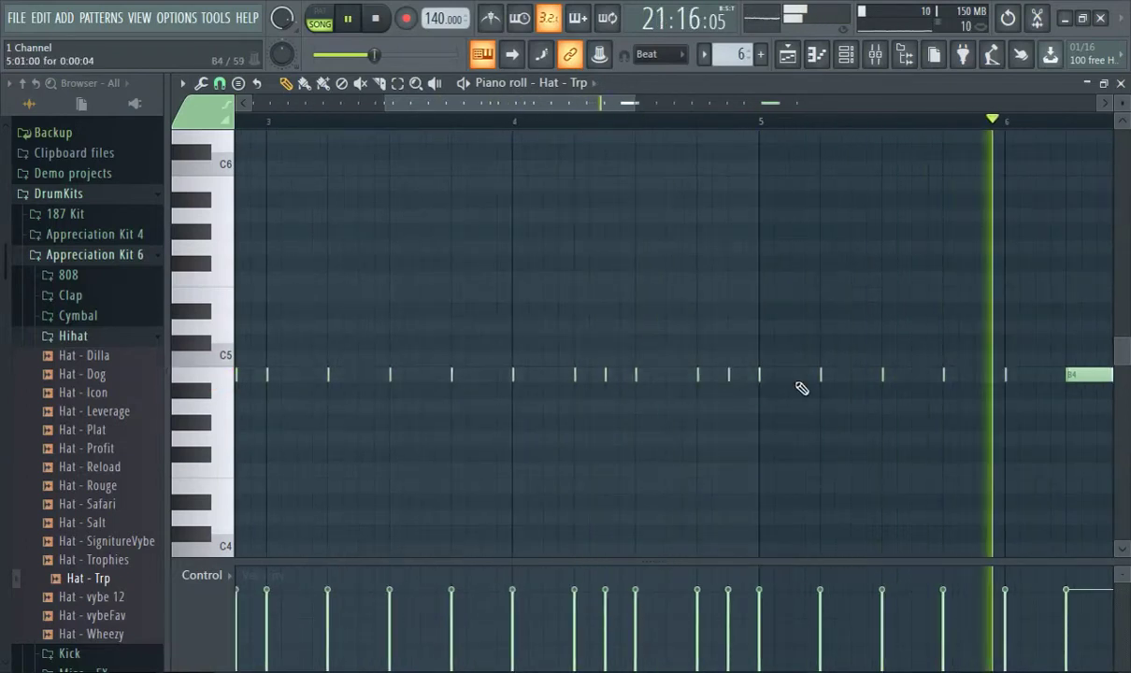
{"action": "scroll", "coordinate": [893, 376], "scroll_direction": "down", "scroll_amount": 2}
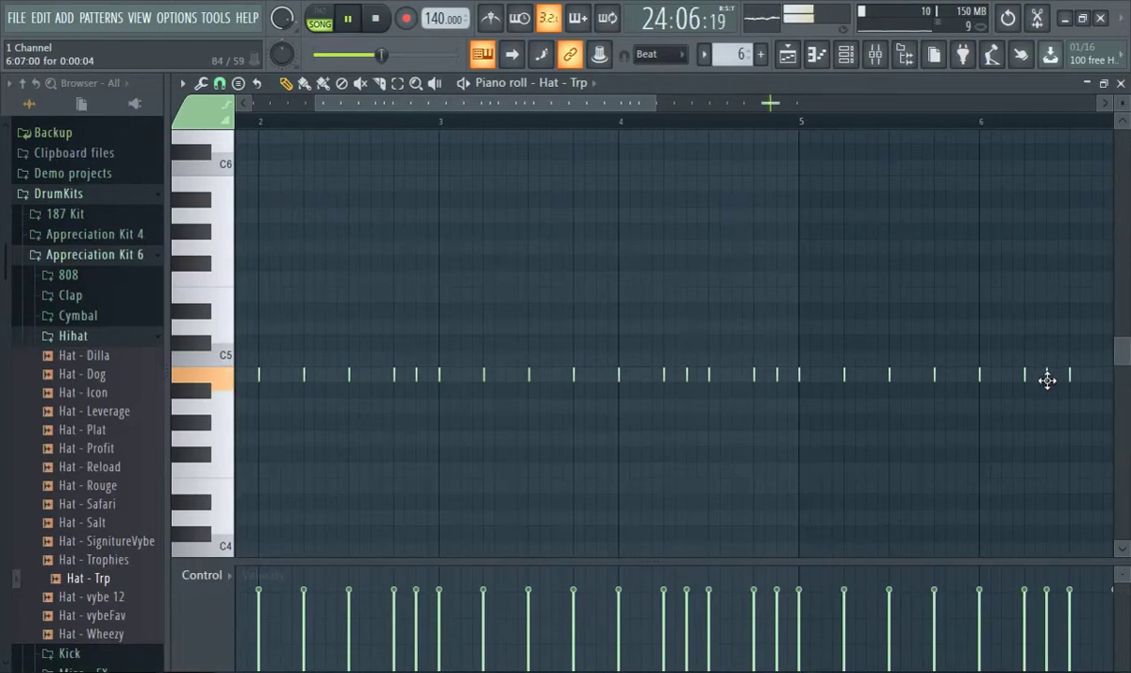
{"action": "scroll", "coordinate": [1047, 378], "scroll_direction": "down", "scroll_amount": 2}
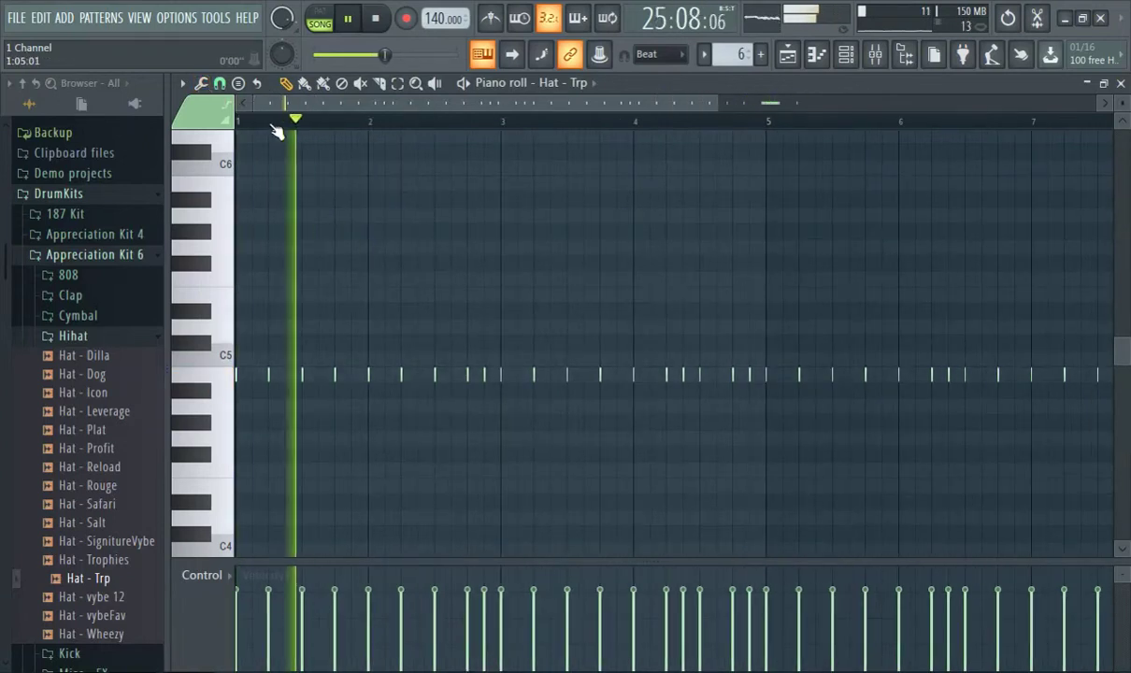
Replace the long B4 note in bar 8 of the hi-hat part with a short hit between the neighbouring hits
{"action": "left_click_drag", "start_coordinate": [421, 102], "coordinate": [586, 139]}
{"action": "right_click", "coordinate": [922, 380]}
{"action": "left_click", "coordinate": [918, 382], "text": "alt"}
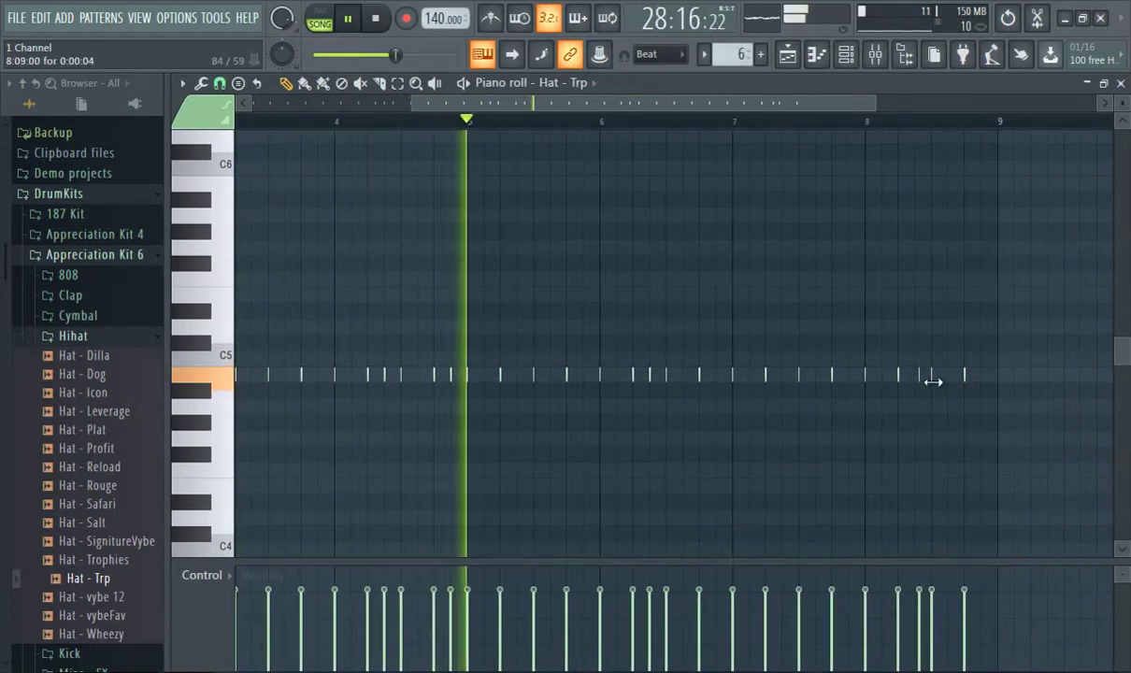
{"action": "scroll", "coordinate": [921, 384], "scroll_direction": "up", "scroll_amount": 2}
{"action": "scroll", "coordinate": [902, 376], "scroll_direction": "down", "scroll_amount": 5}
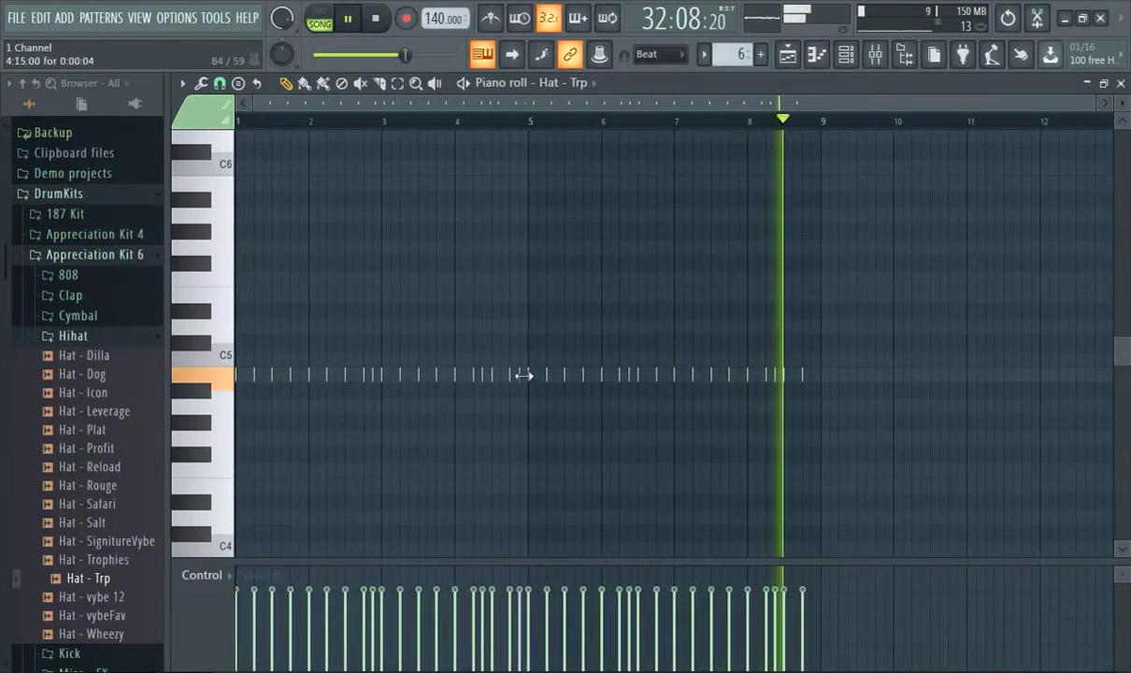
Add extra short B4 hi-hat hits near the ends of bars 6 and 8
{"action": "scroll", "coordinate": [667, 394], "scroll_direction": "up", "scroll_amount": 1}
{"action": "left_click", "coordinate": [898, 374]}
{"action": "scroll", "coordinate": [901, 377], "scroll_direction": "up", "scroll_amount": 1}
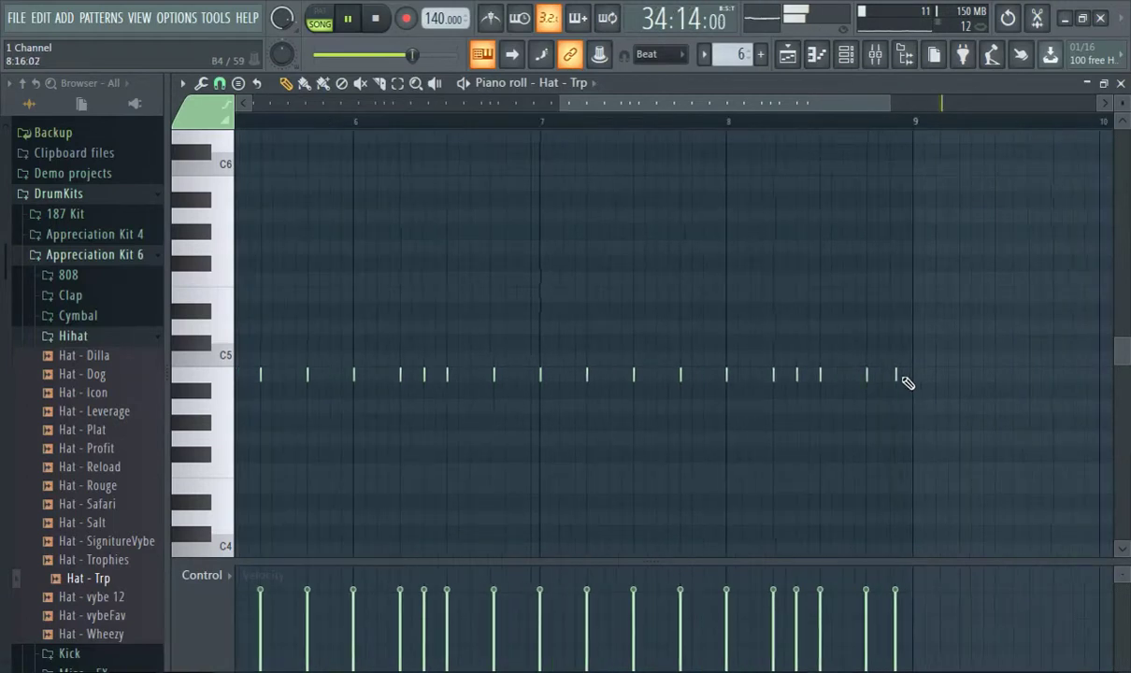
{"action": "scroll", "coordinate": [889, 380], "scroll_direction": "down", "scroll_amount": 2}
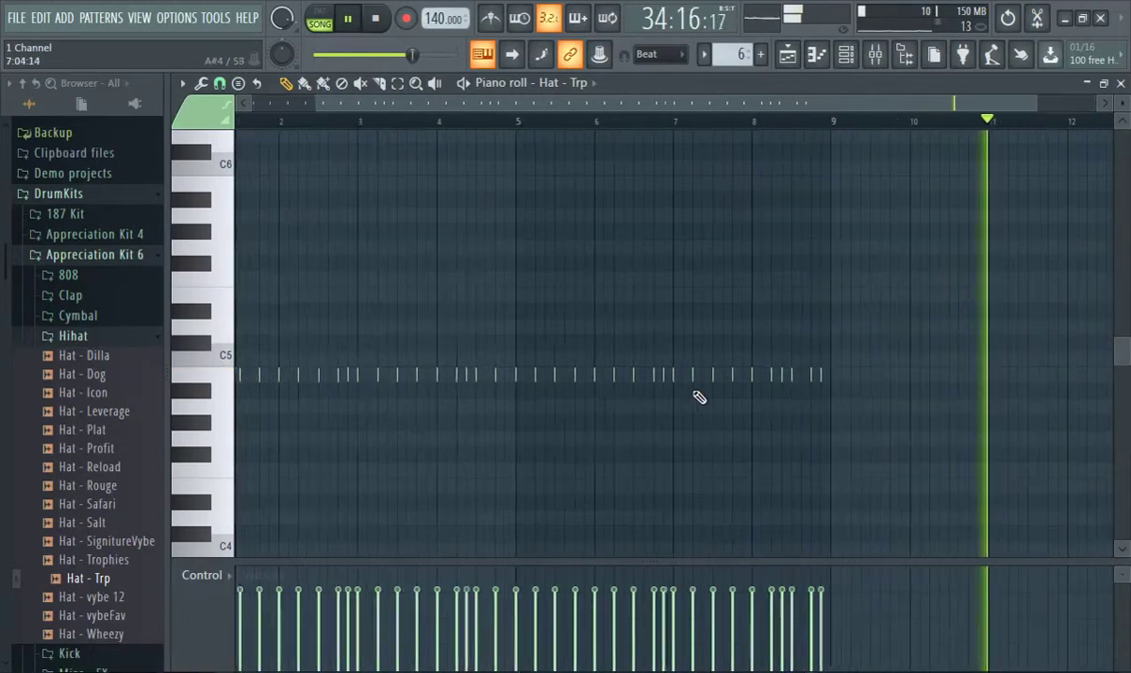
{"action": "scroll", "coordinate": [719, 378], "scroll_direction": "up", "scroll_amount": 4}
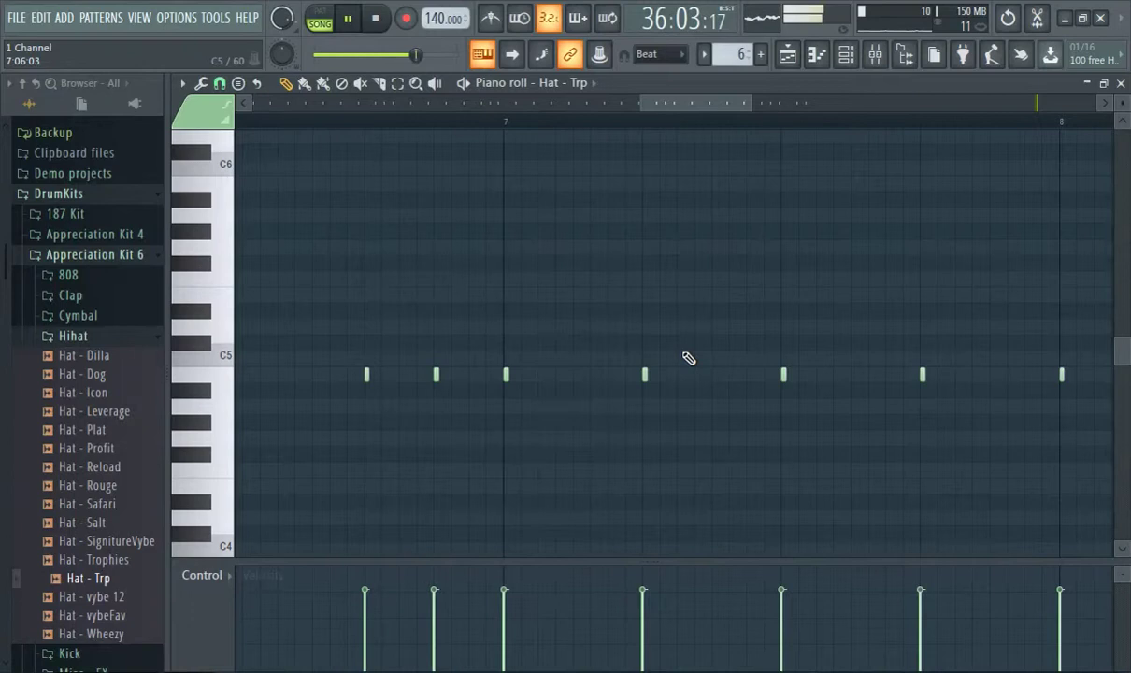
{"action": "scroll", "coordinate": [685, 360], "scroll_direction": "down", "scroll_amount": 5}
Extend the hi-hats in the playlist by placing Pattern 6 clips on Track 9 at bars 33 and 41
{"action": "left_click", "coordinate": [817, 52]}
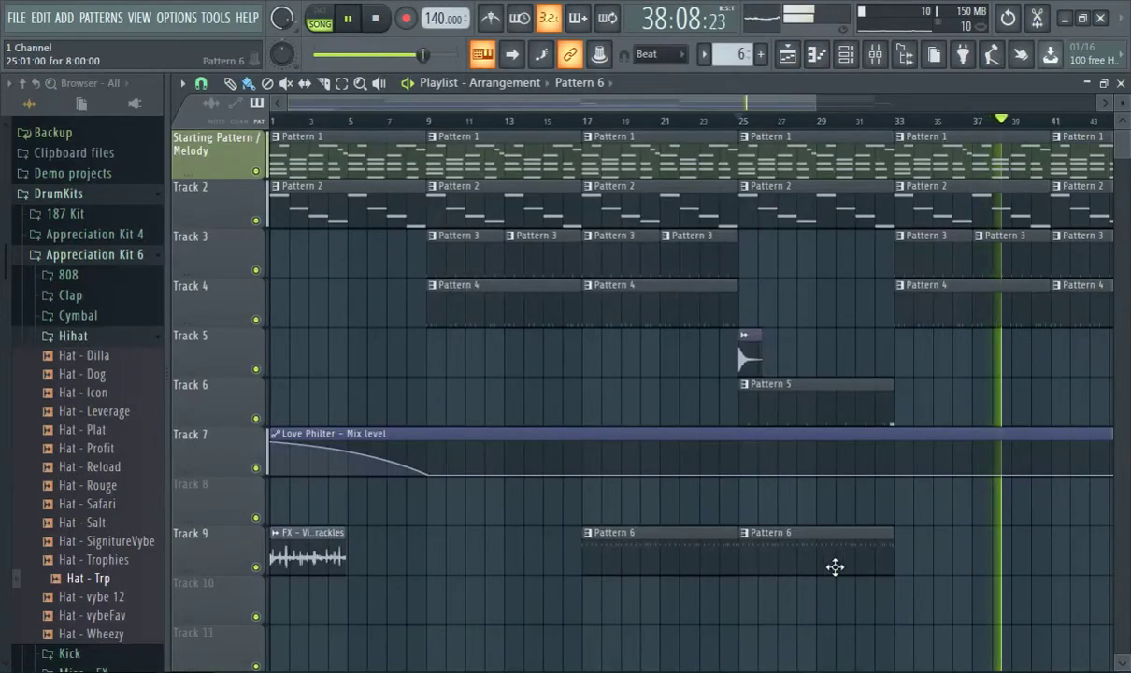
{"action": "left_click", "coordinate": [906, 548]}
{"action": "left_click", "coordinate": [802, 208]}
{"action": "left_click_drag", "start_coordinate": [683, 103], "coordinate": [904, 105]}
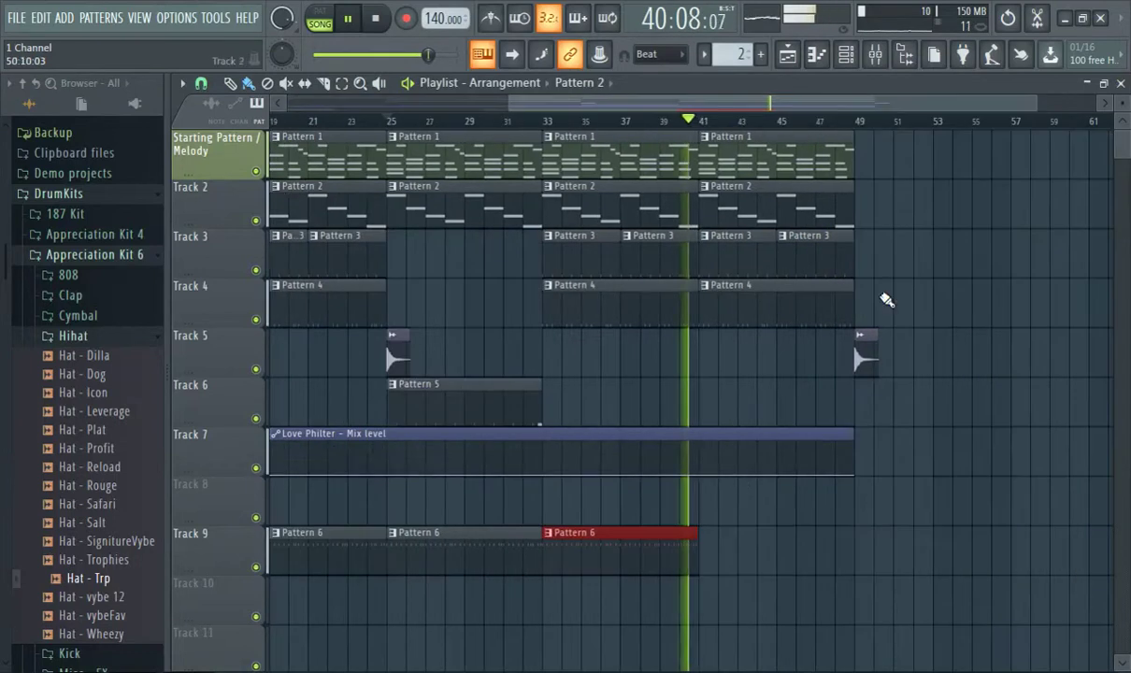
{"action": "left_click", "coordinate": [714, 543]}
{"action": "right_click", "coordinate": [733, 554]}
{"action": "left_click", "coordinate": [665, 561]}
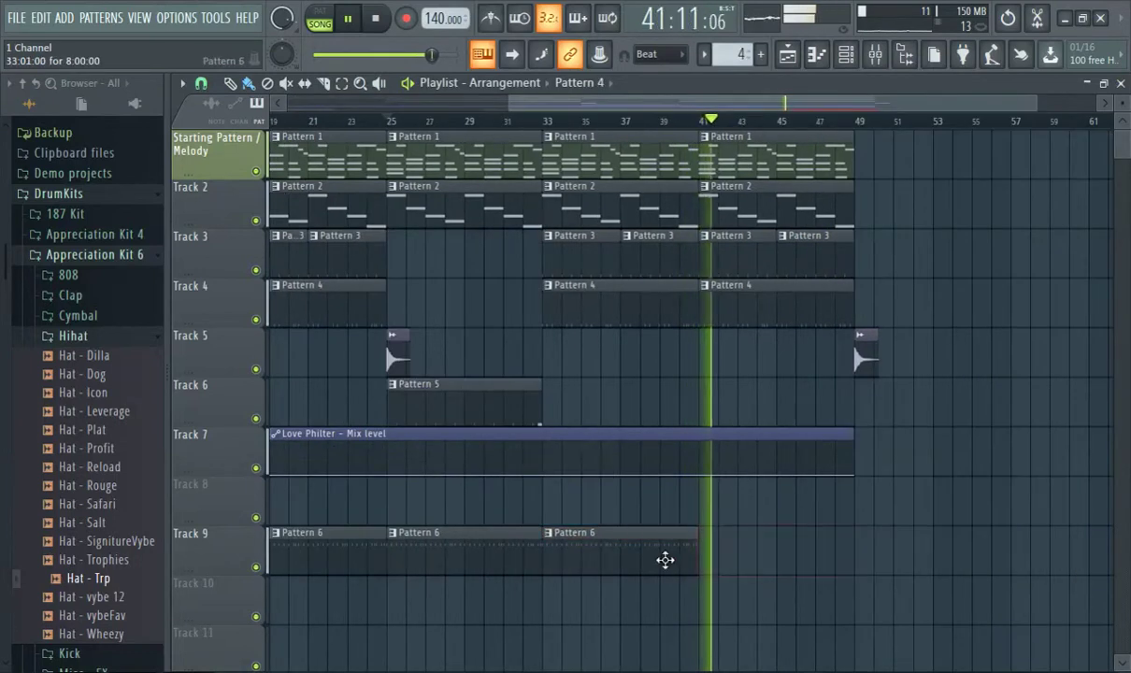
{"action": "left_click", "coordinate": [717, 549]}
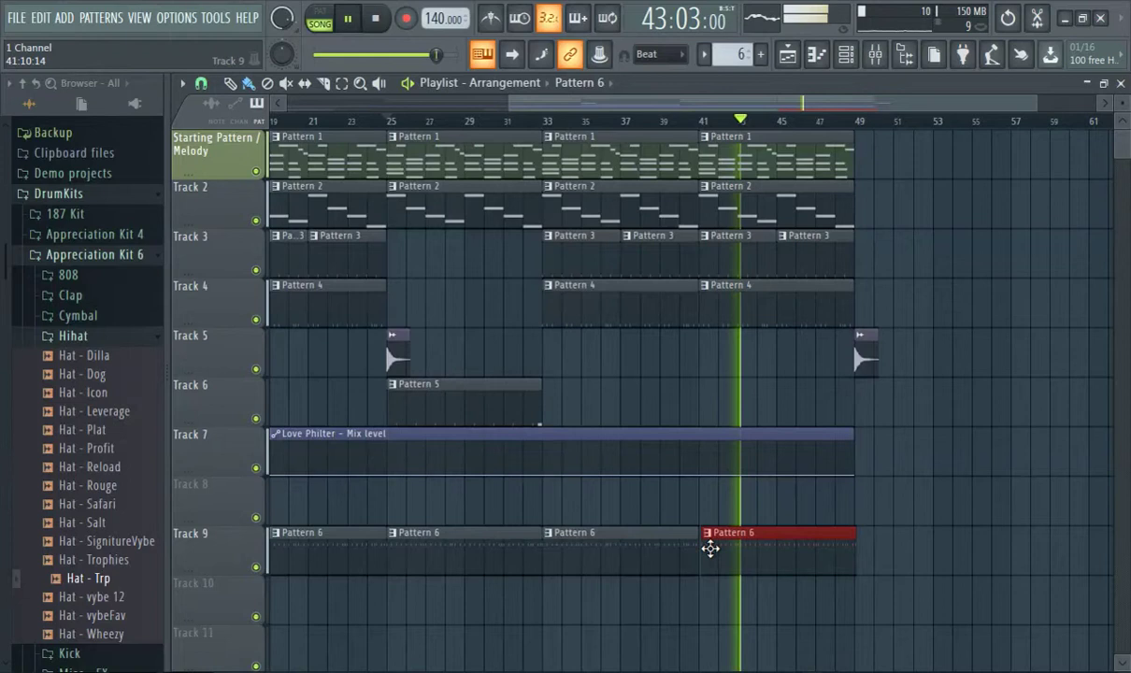
Place another Pattern 1 melody clip at bar 49 on the Starting Pattern / Melody track
{"action": "left_click", "coordinate": [822, 172]}
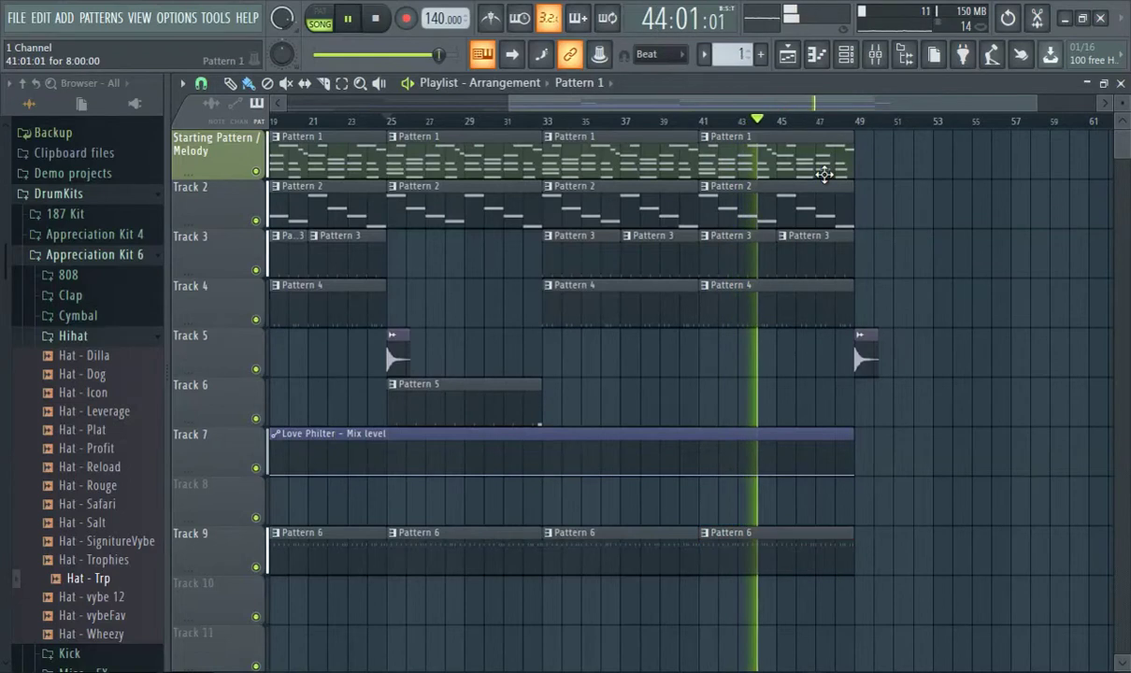
{"action": "left_click", "coordinate": [874, 163]}
{"action": "left_click_drag", "start_coordinate": [874, 164], "coordinate": [866, 165]}
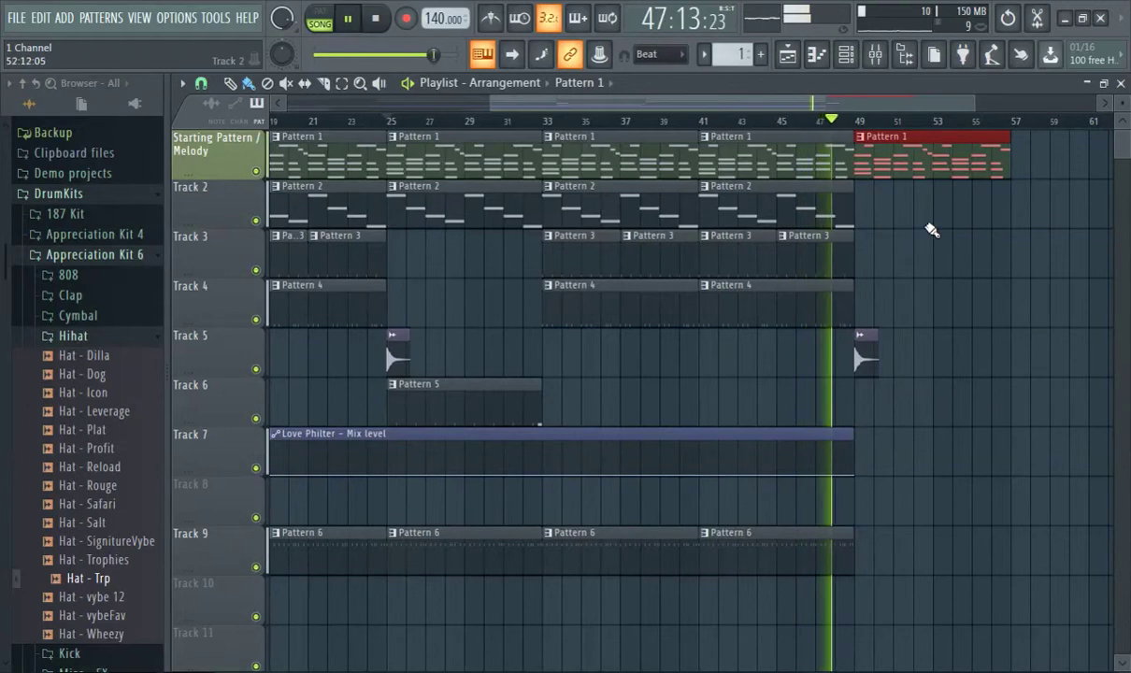
Reuse the FX - Vinyl Crackles clip from the intro by placing a copy on Track 6 at bar 53
{"action": "scroll", "coordinate": [697, 221], "scroll_direction": "down", "scroll_amount": 3}
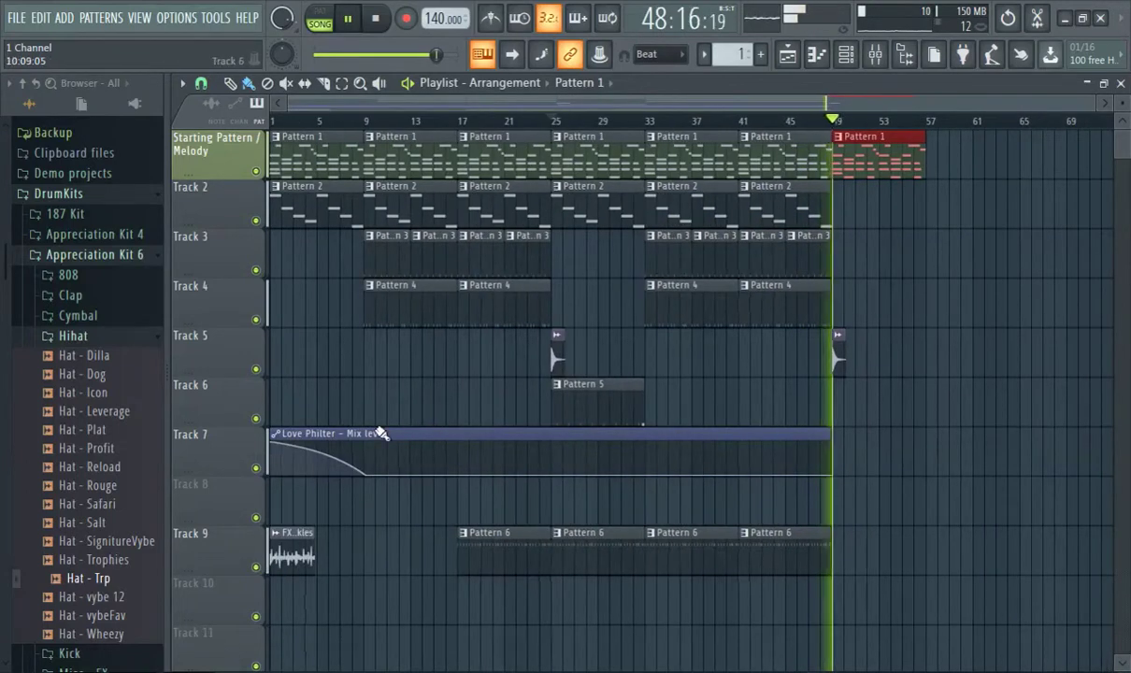
{"action": "left_click", "coordinate": [296, 557]}
{"action": "scroll", "coordinate": [696, 514], "scroll_direction": "up", "scroll_amount": 3}
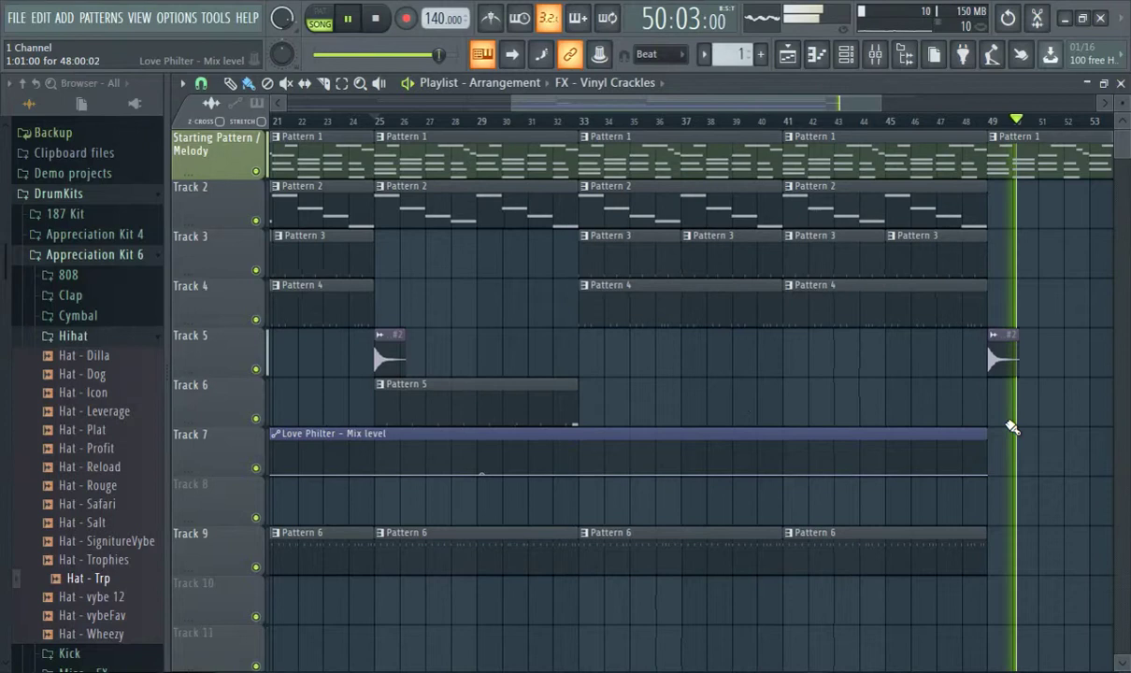
{"action": "scroll", "coordinate": [846, 159], "scroll_direction": "down", "scroll_amount": 2}
{"action": "scroll", "coordinate": [810, 108], "scroll_direction": "up", "scroll_amount": 3}
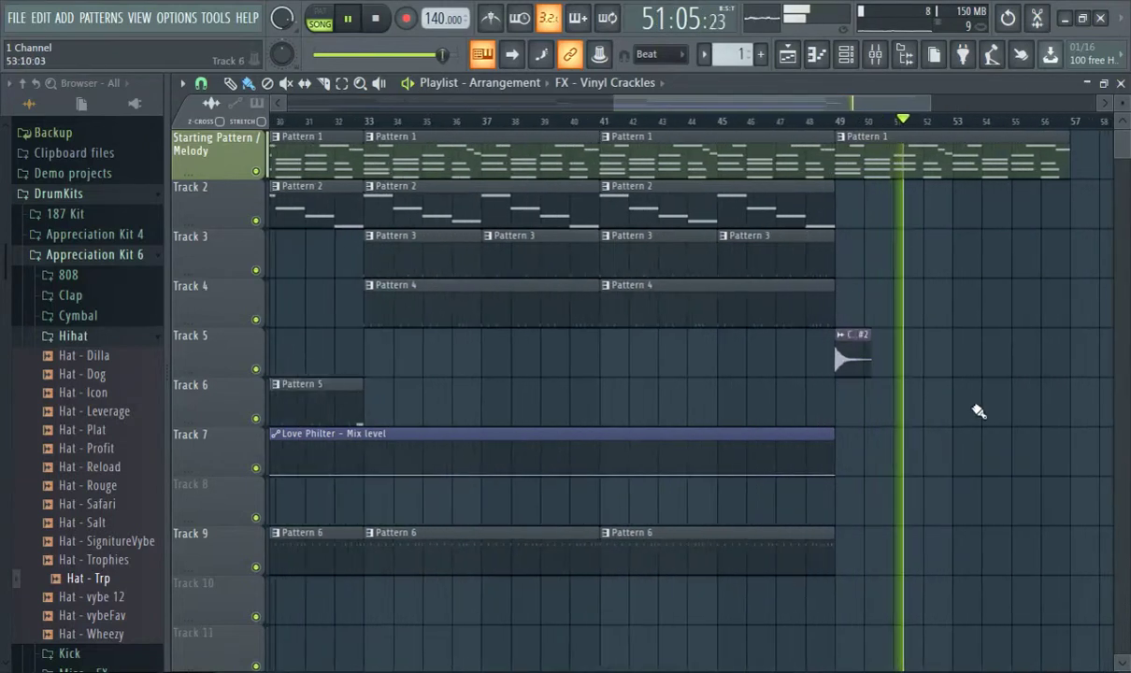
{"action": "left_click", "coordinate": [960, 415]}
{"action": "scroll", "coordinate": [1017, 355], "scroll_direction": "up", "scroll_amount": 2}
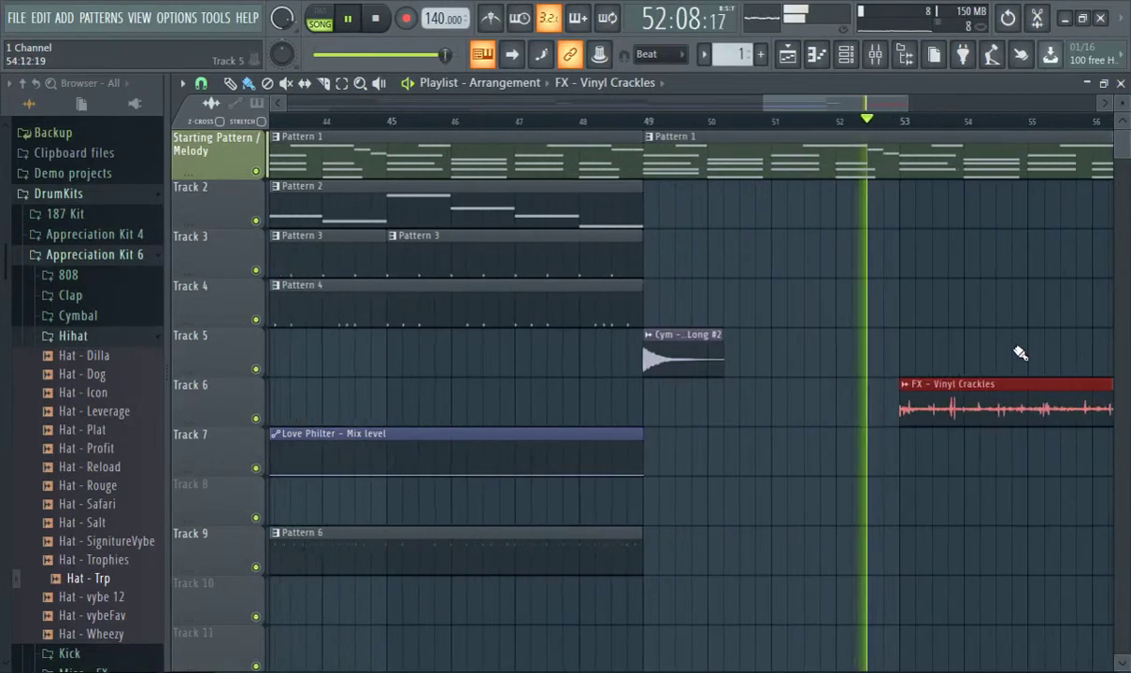
{"action": "scroll", "coordinate": [1025, 345], "scroll_direction": "down", "scroll_amount": 5}
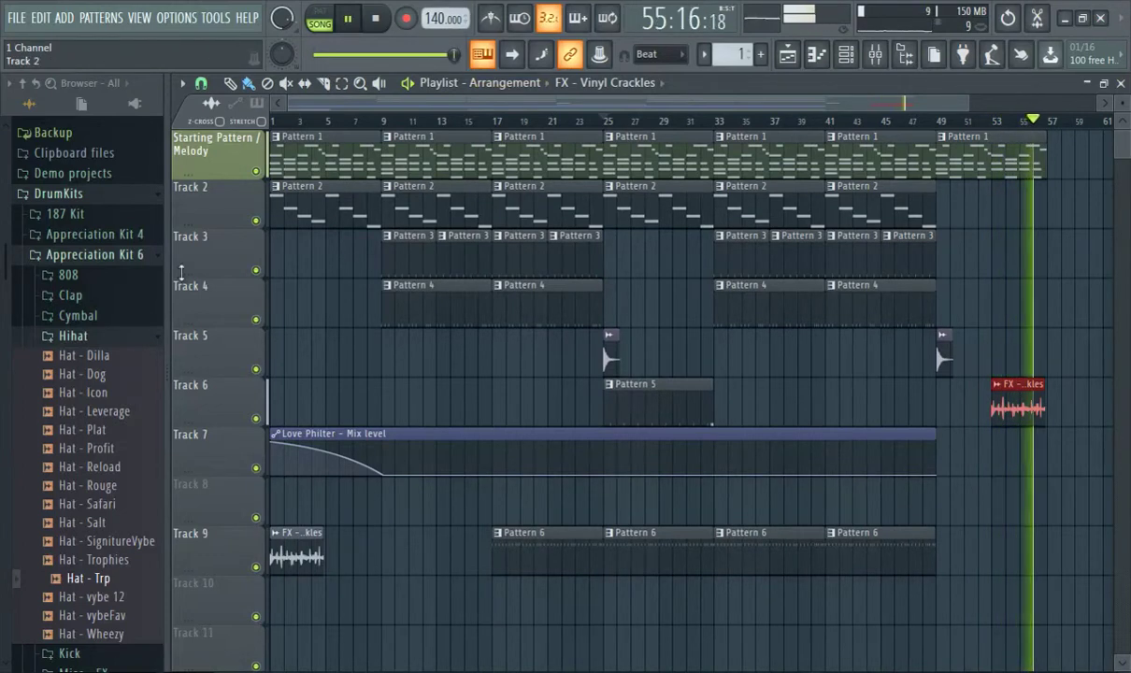
Audition 808 samples from Appreciation Kit 6, including Filet, Flame, Moet, Ozark, Queens and Resonance
{"action": "left_click", "coordinate": [141, 338]}
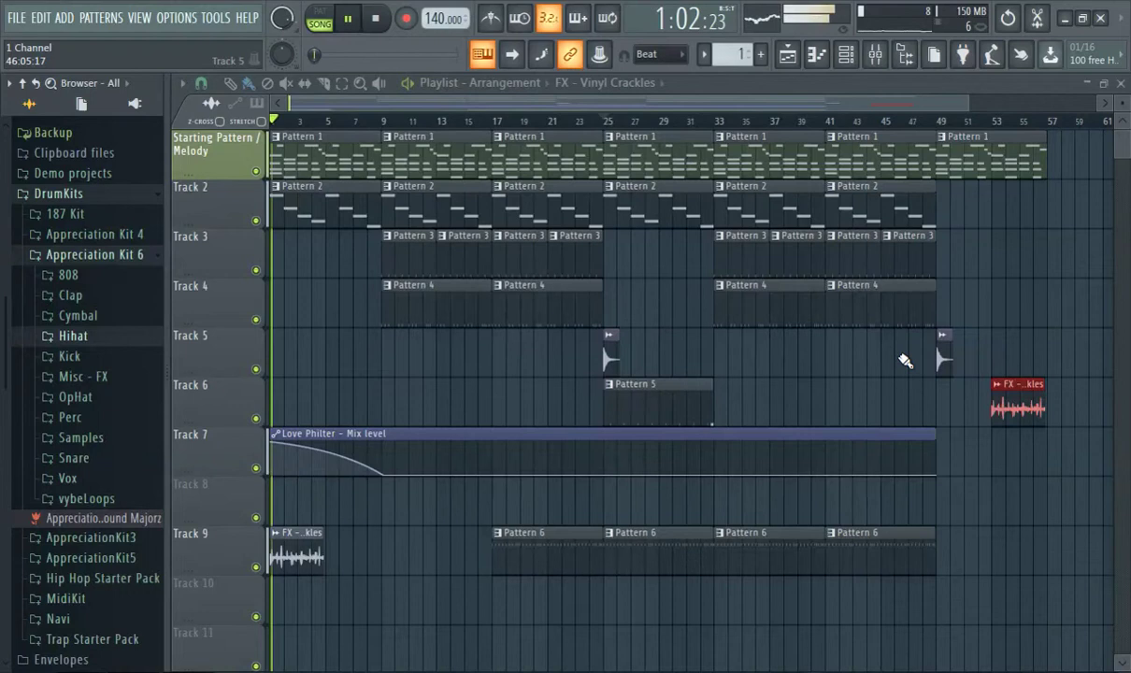
{"action": "left_click", "coordinate": [76, 278]}
{"action": "left_click", "coordinate": [84, 314]}
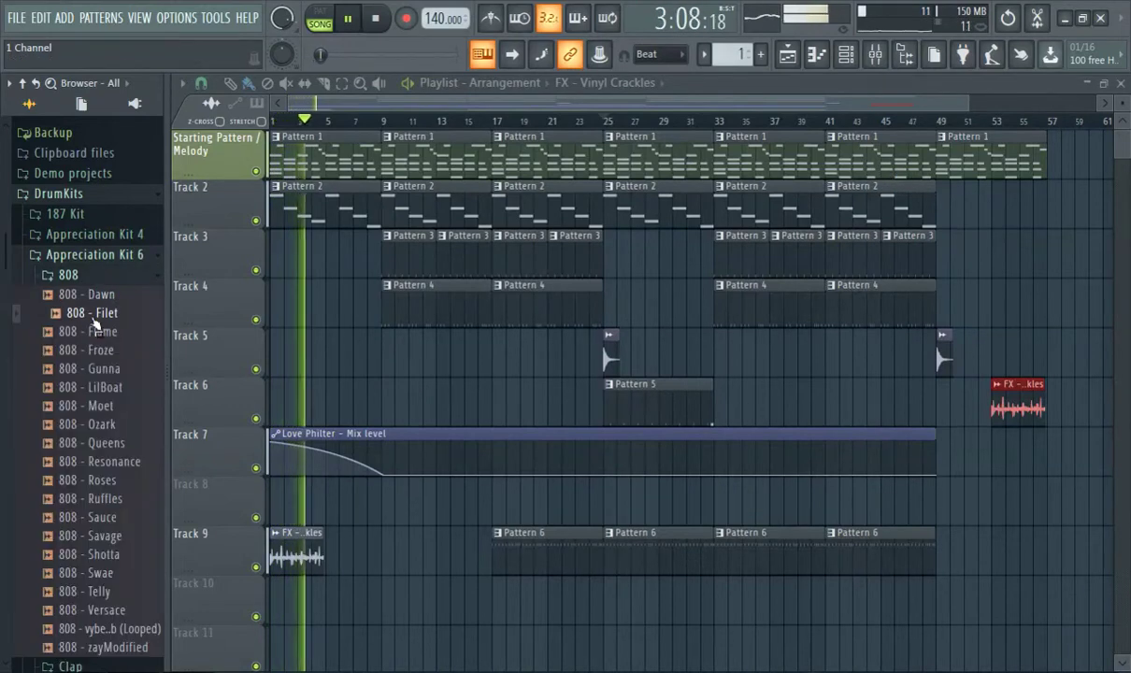
{"action": "left_click", "coordinate": [98, 331]}
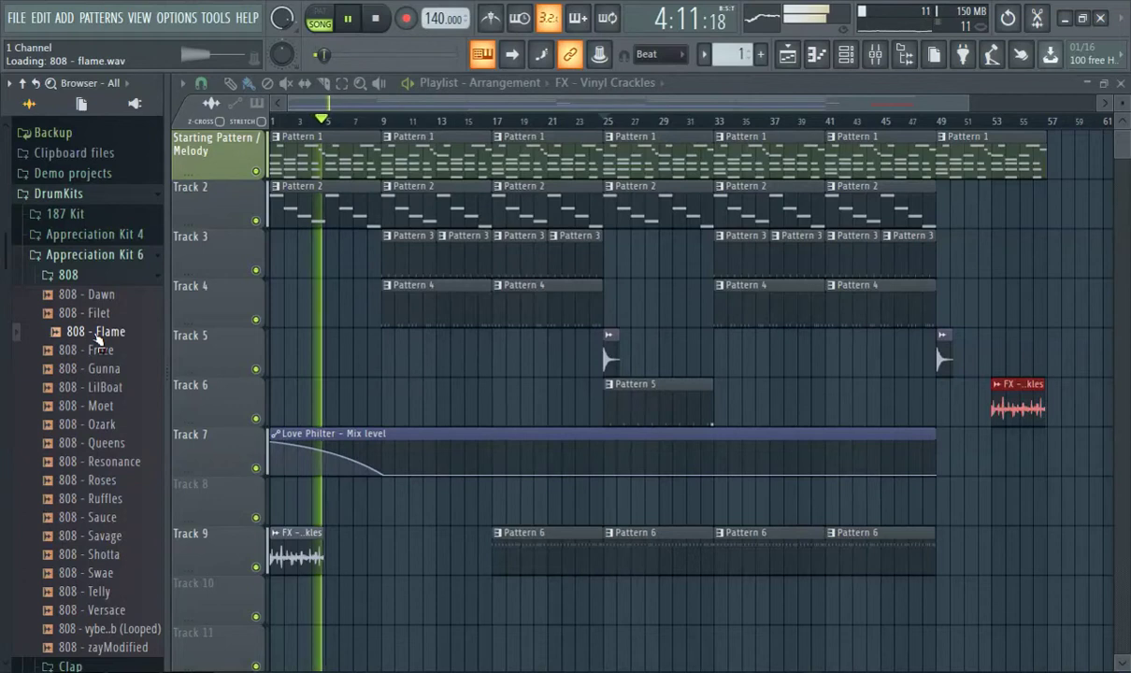
{"action": "left_click", "coordinate": [101, 406]}
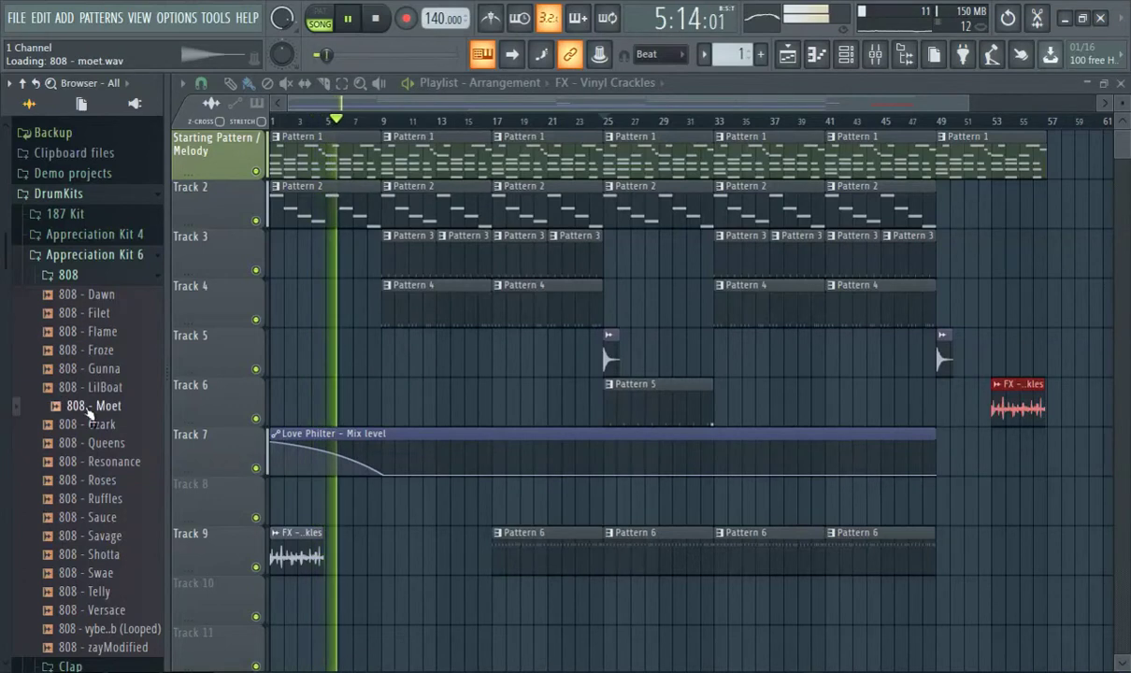
{"action": "left_click", "coordinate": [116, 426]}
{"action": "left_click", "coordinate": [122, 444]}
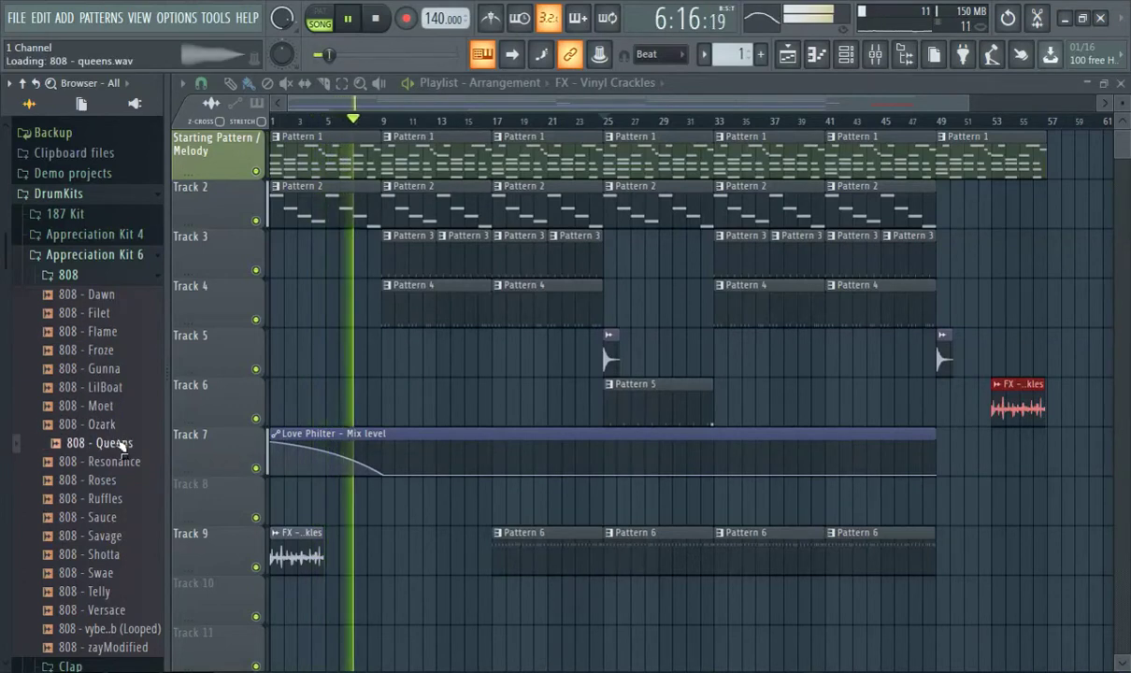
{"action": "left_click", "coordinate": [119, 460]}
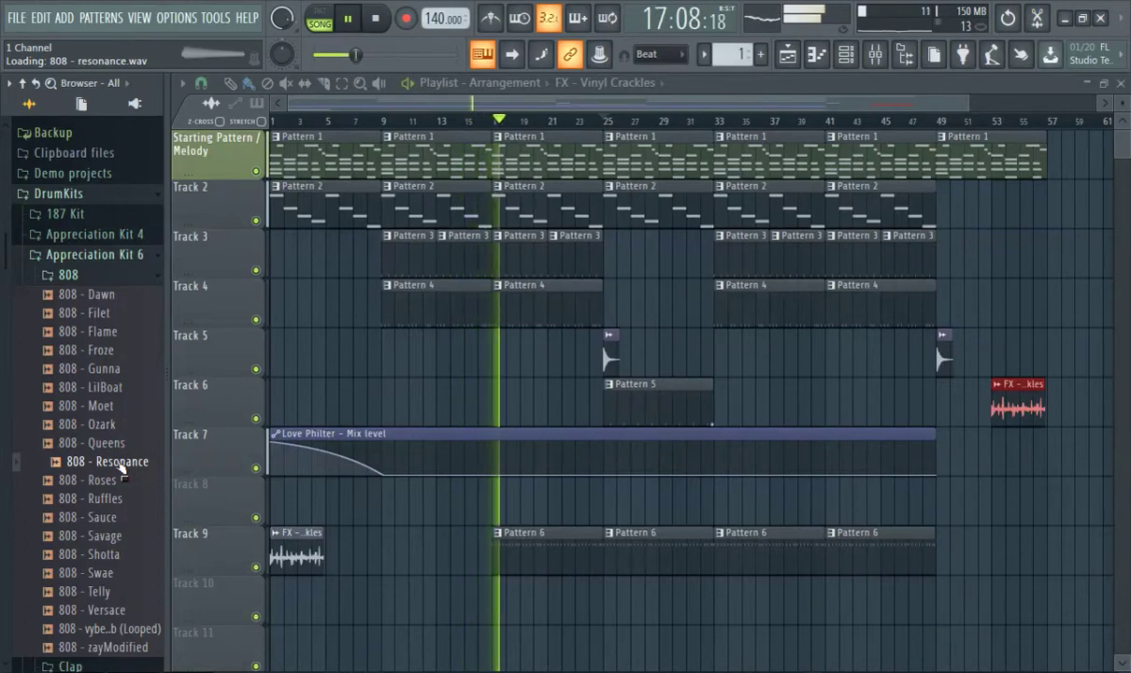
Route the Hat - Trp channel to mixer insert 4
{"action": "double_click", "coordinate": [517, 552]}
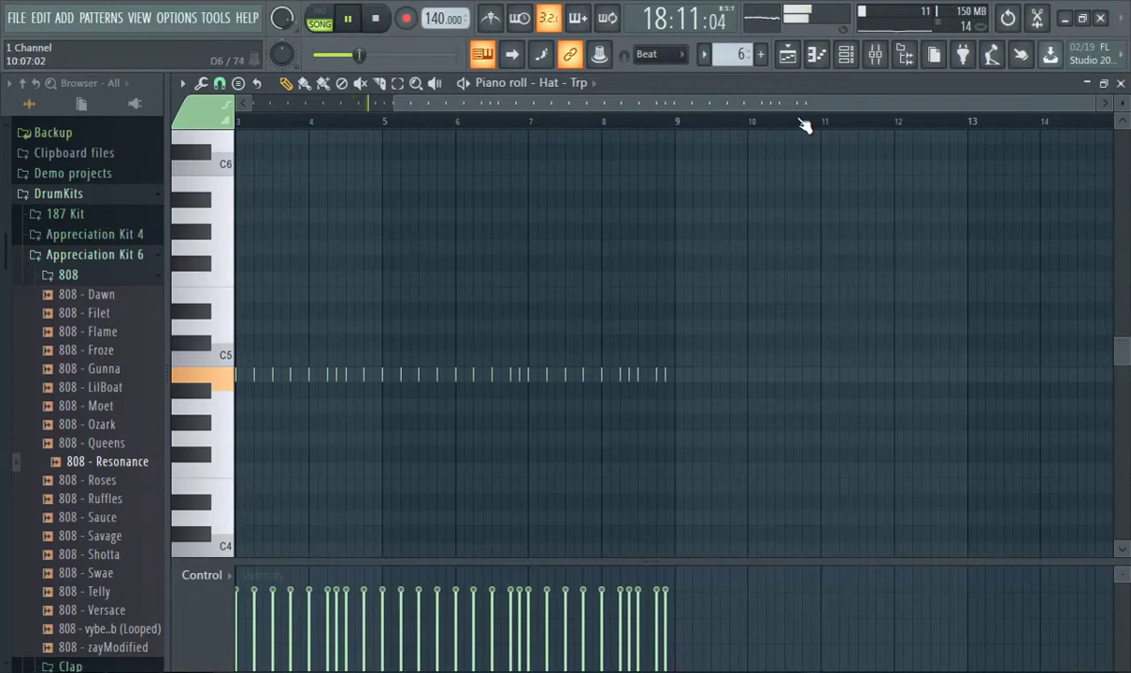
{"action": "left_click", "coordinate": [888, 60]}
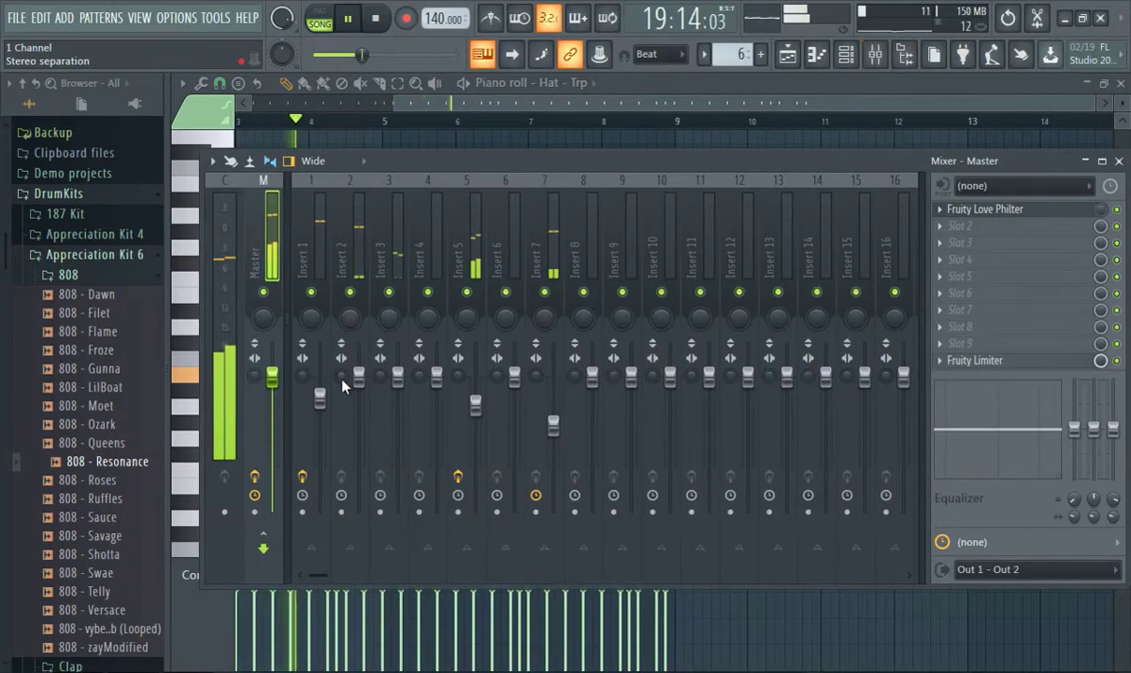
{"action": "left_click", "coordinate": [856, 58]}
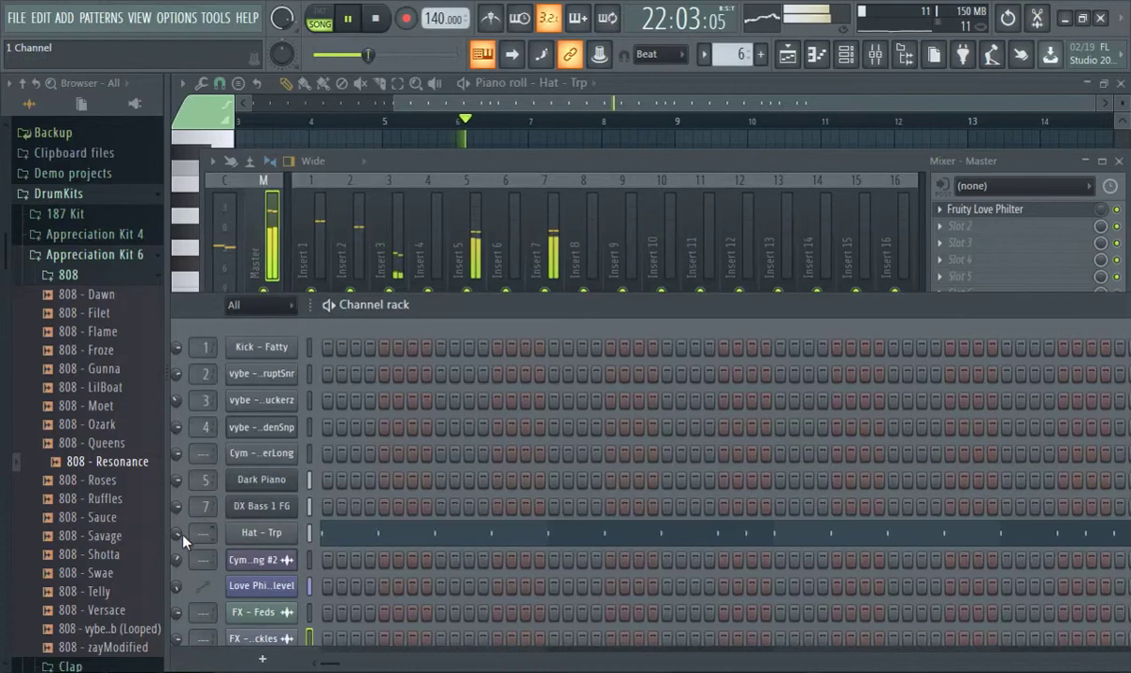
{"action": "left_click_drag", "start_coordinate": [199, 542], "coordinate": [199, 536]}
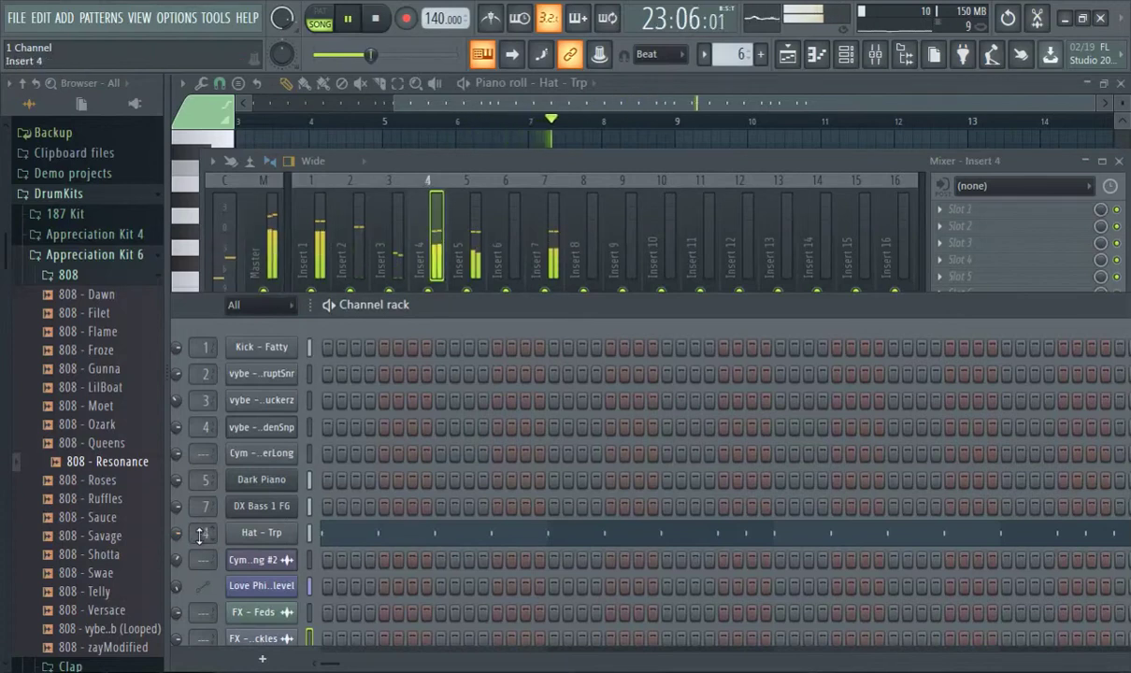
Lower the volume of mixer insert 13 and delete the stray high note at bar 9 of the Hat - Trp piano roll
{"action": "left_click", "coordinate": [727, 151]}
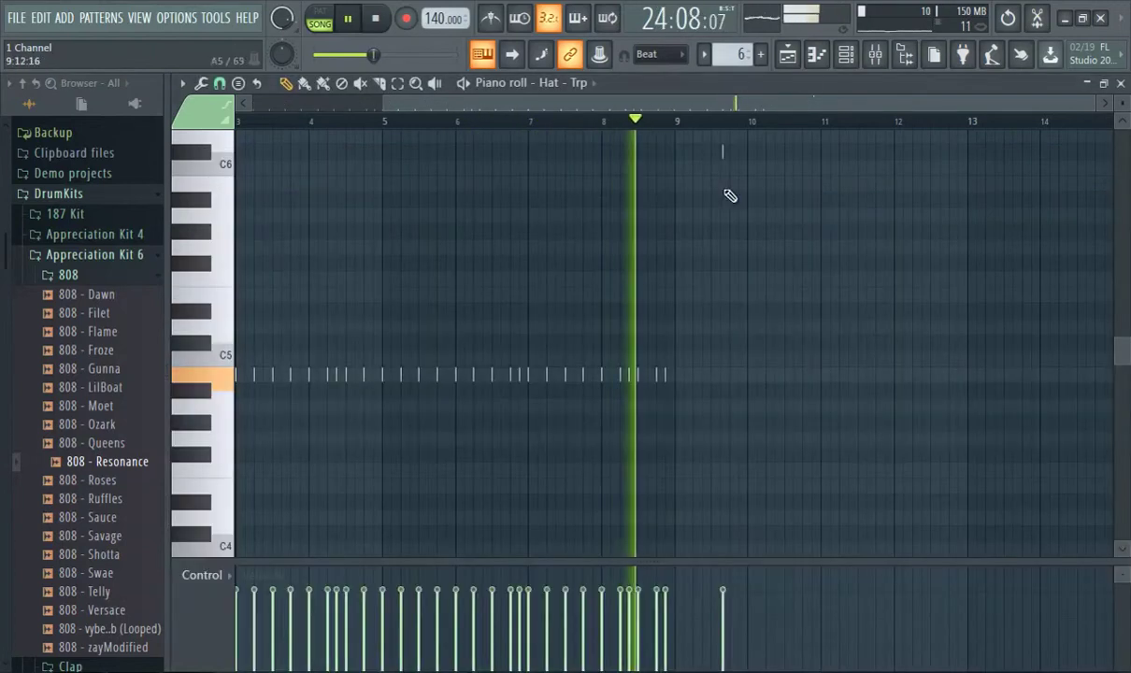
{"action": "left_click", "coordinate": [876, 57]}
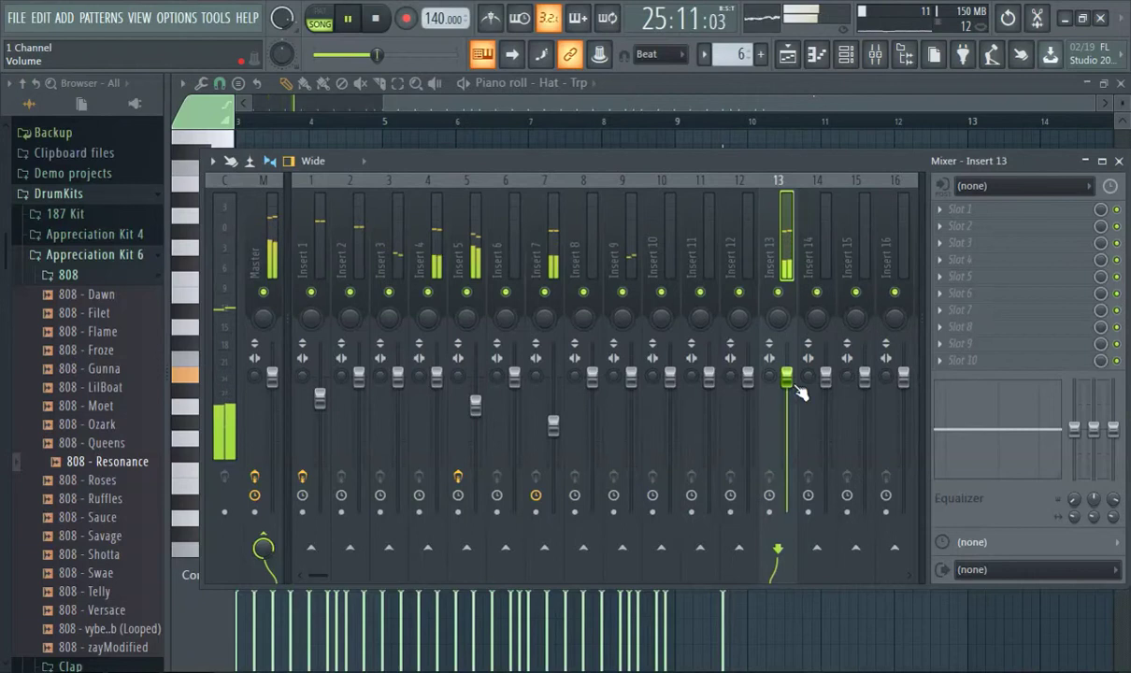
{"action": "right_click", "coordinate": [726, 152]}
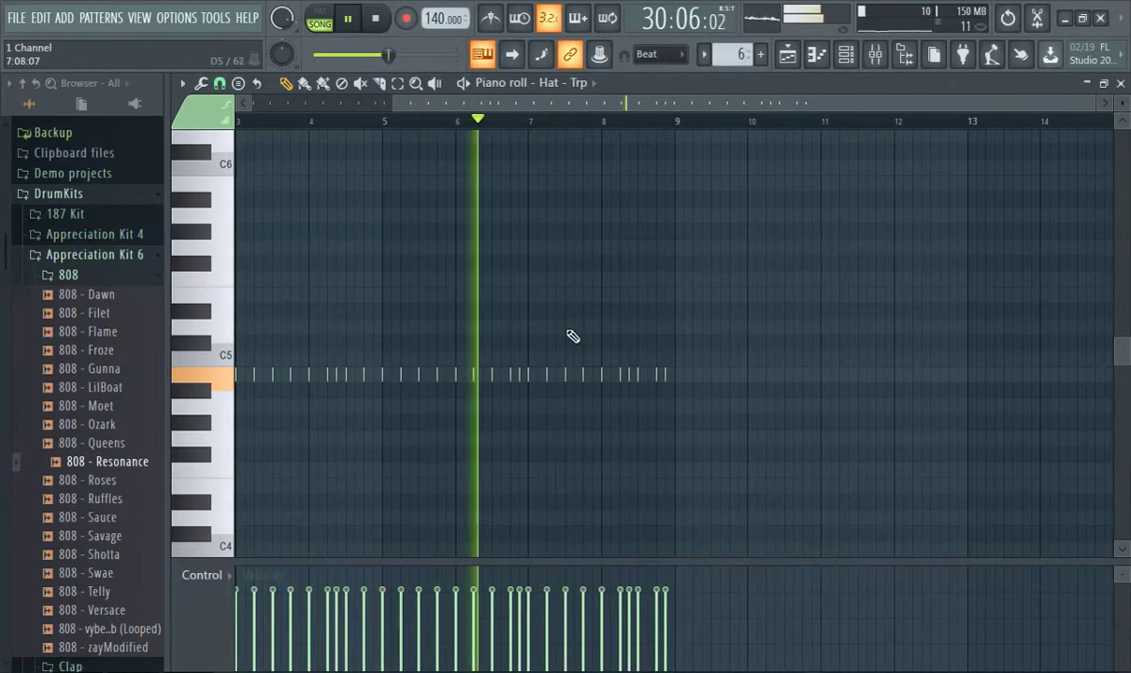
Add an extra Hat - Trp note between the second and third beats of bars 2 and 6
{"action": "scroll", "coordinate": [606, 346], "scroll_direction": "left", "scroll_amount": 2}
{"action": "left_click", "coordinate": [244, 120]}
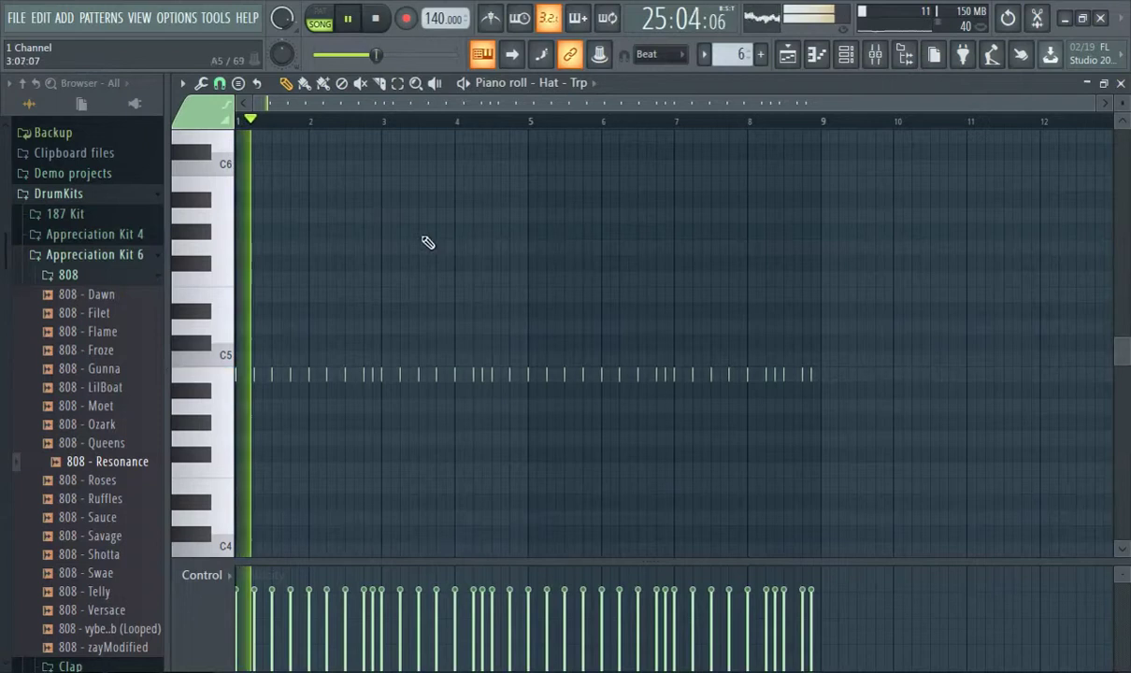
{"action": "scroll", "coordinate": [411, 280], "scroll_direction": "up", "scroll_amount": 3}
{"action": "scroll", "coordinate": [394, 316], "scroll_direction": "down", "scroll_amount": 1}
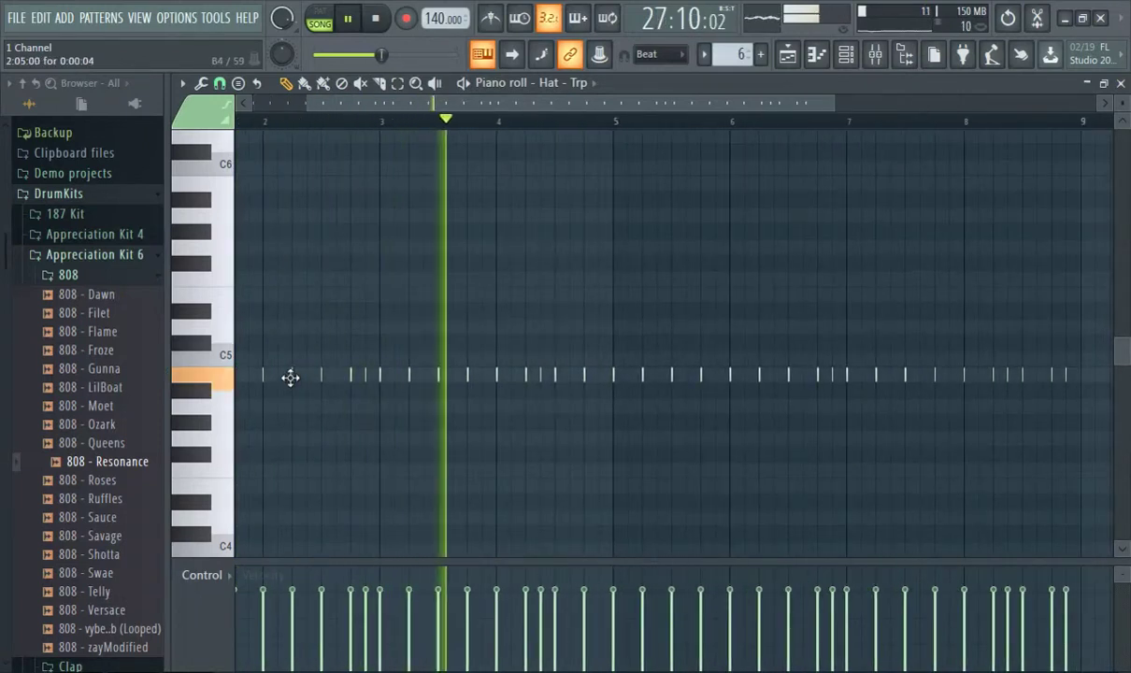
{"action": "scroll", "coordinate": [302, 384], "scroll_direction": "up", "scroll_amount": 1}
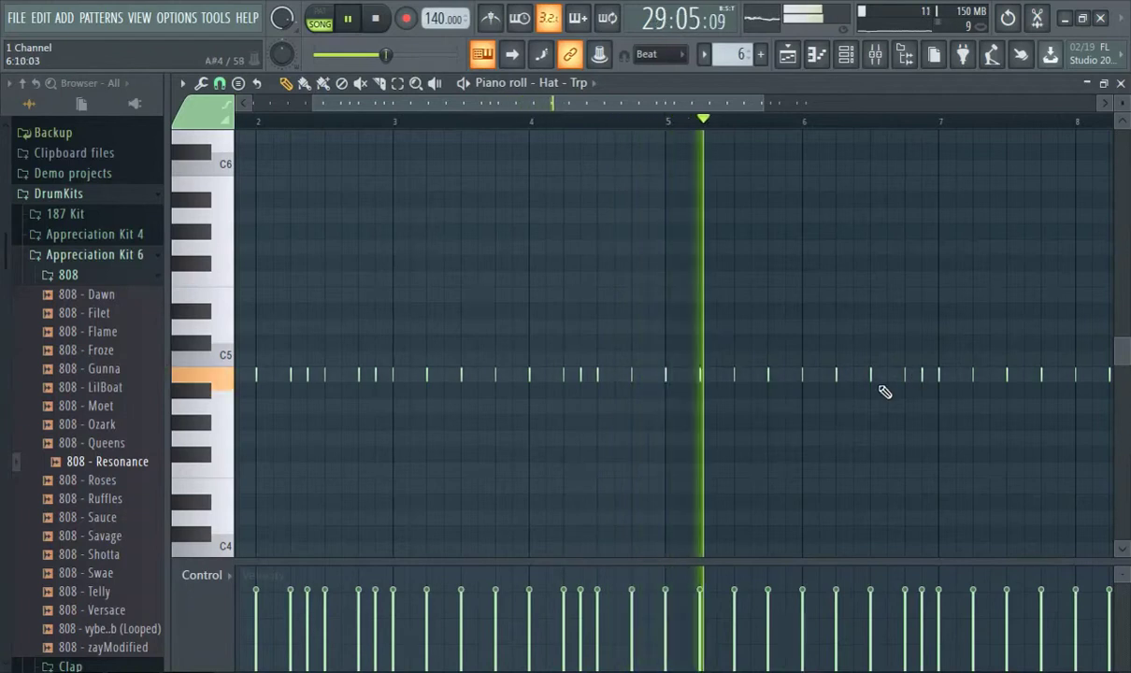
{"action": "left_click", "coordinate": [826, 375]}
{"action": "left_click_drag", "start_coordinate": [824, 377], "coordinate": [855, 375]}
{"action": "scroll", "coordinate": [944, 353], "scroll_direction": "up", "scroll_amount": 4}
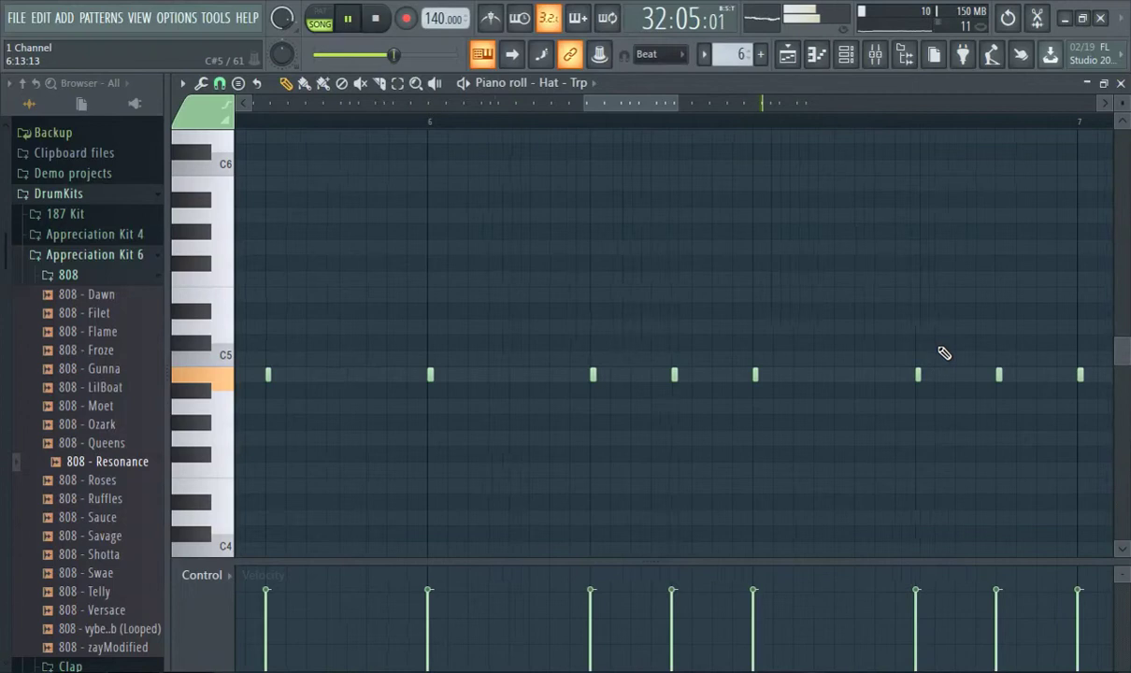
{"action": "scroll", "coordinate": [946, 350], "scroll_direction": "down", "scroll_amount": 4}
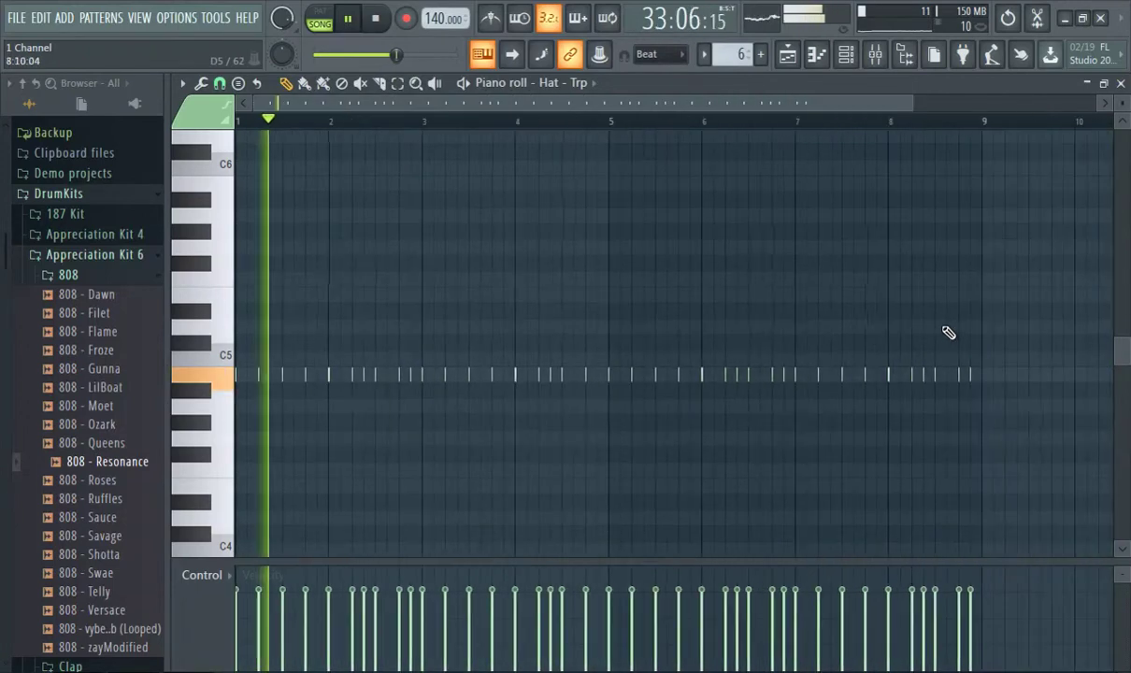
Create an automation clip for the Master track's volume in the playlist
{"action": "left_click", "coordinate": [787, 54]}
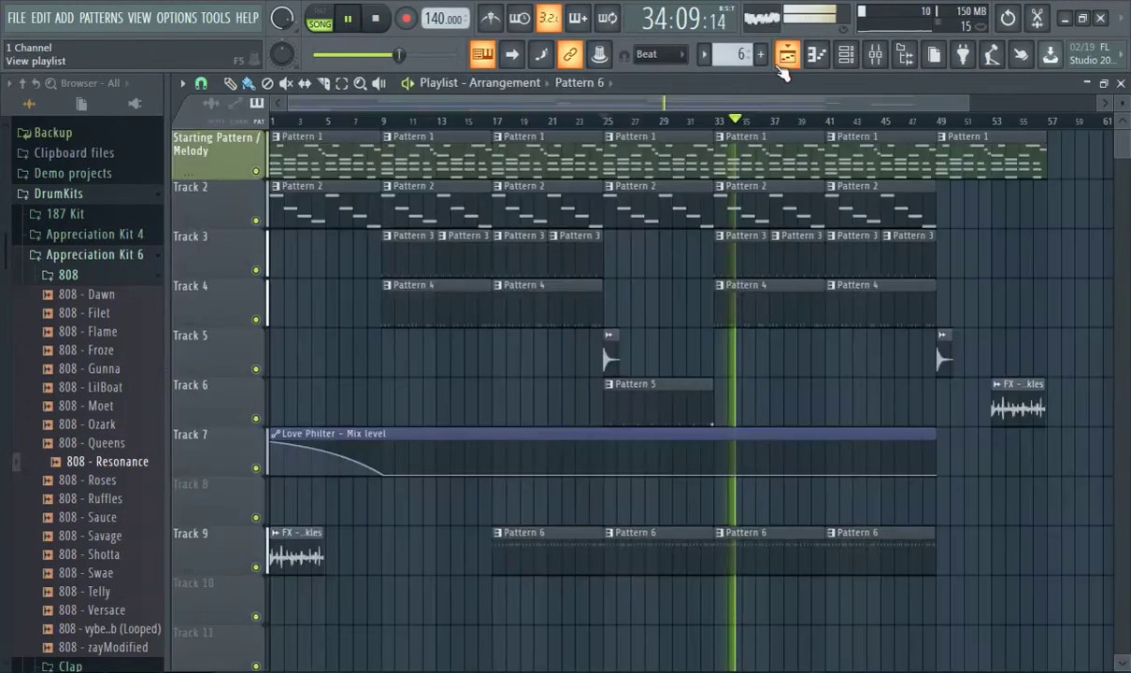
{"action": "left_click_drag", "start_coordinate": [785, 101], "coordinate": [198, 174]}
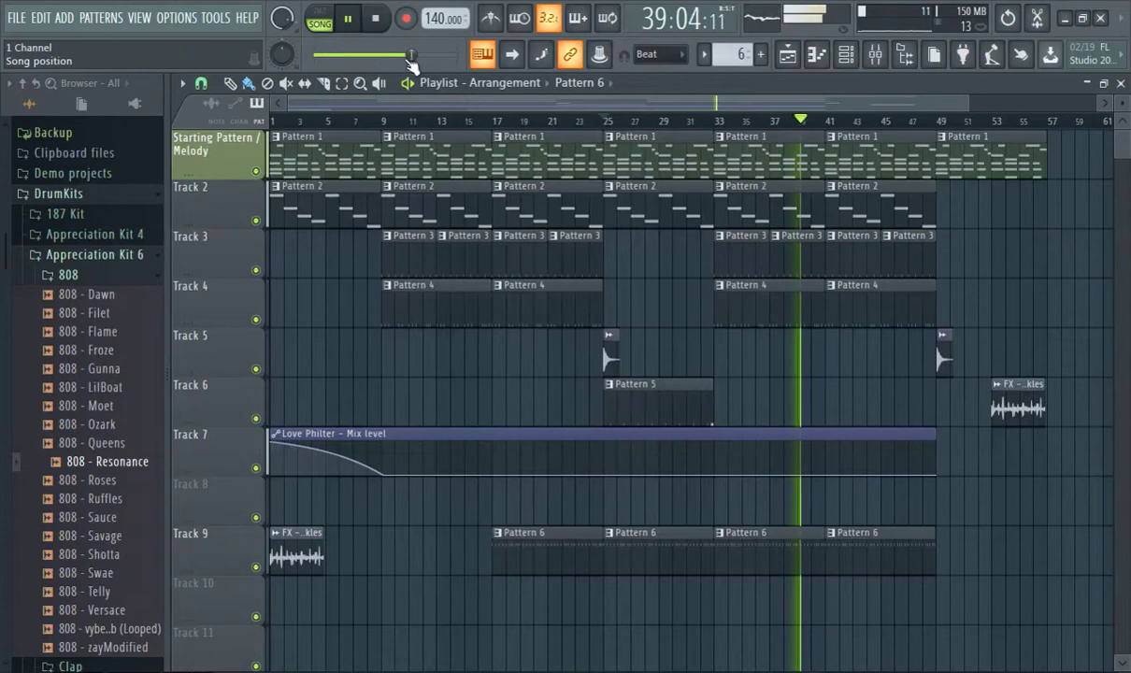
{"action": "key", "text": "F9"}
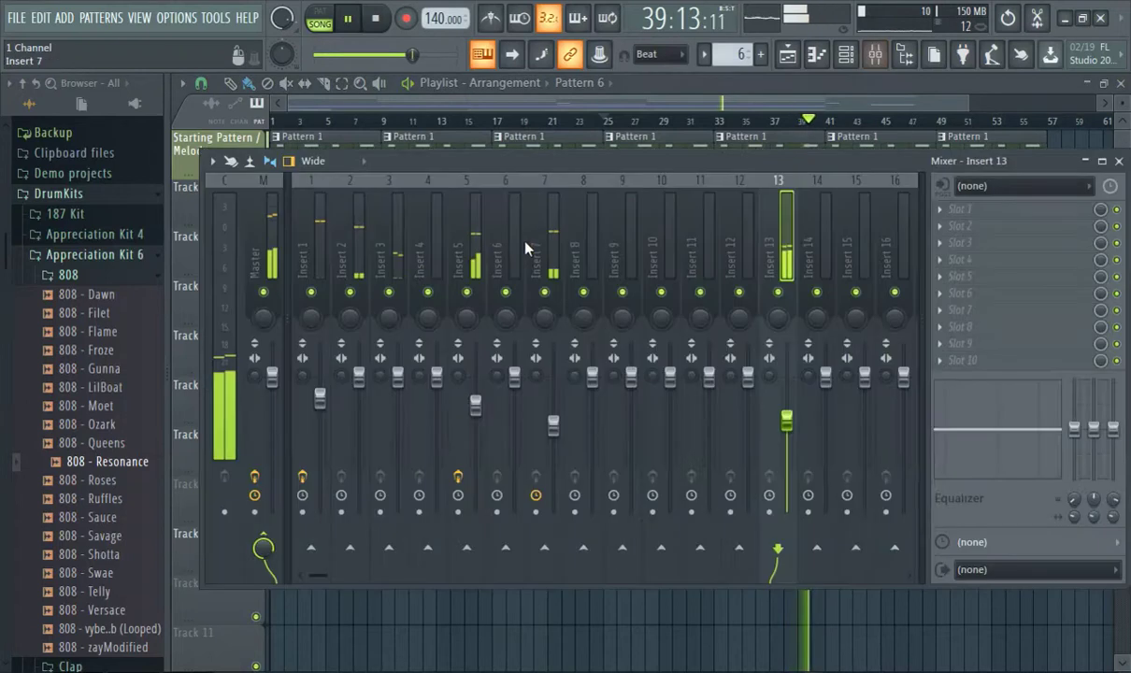
{"action": "right_click", "coordinate": [273, 408]}
{"action": "left_click", "coordinate": [339, 515]}
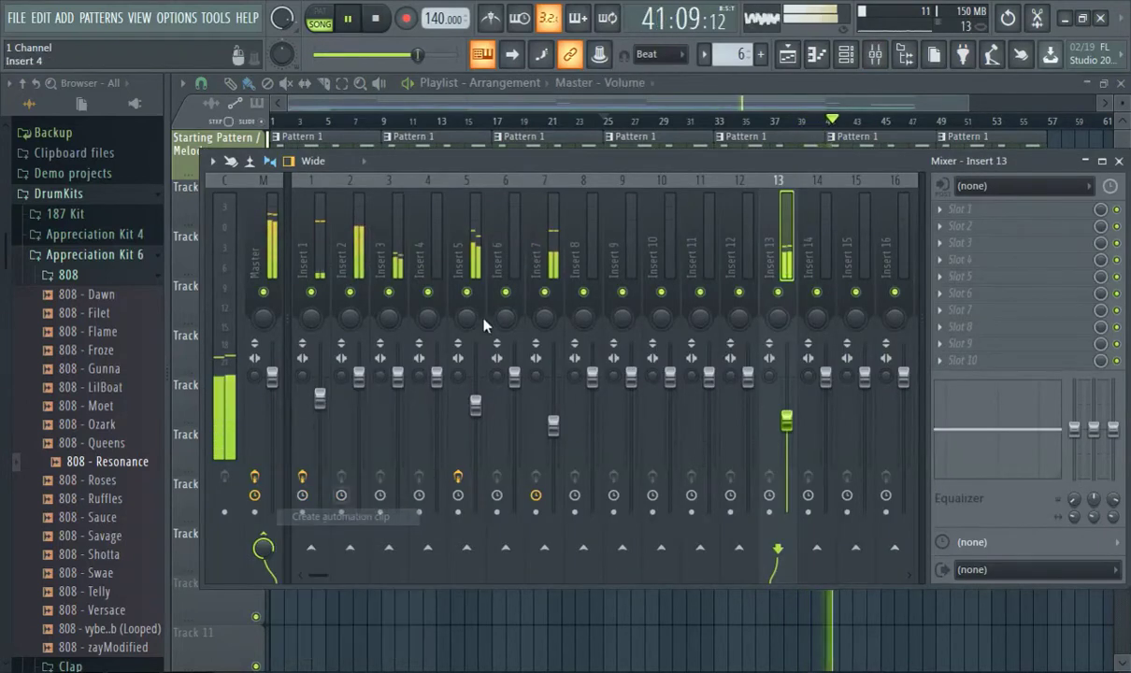
Add a control point to the Master - Volume automation at bar 49 and set it to 80%
{"action": "left_click", "coordinate": [667, 103]}
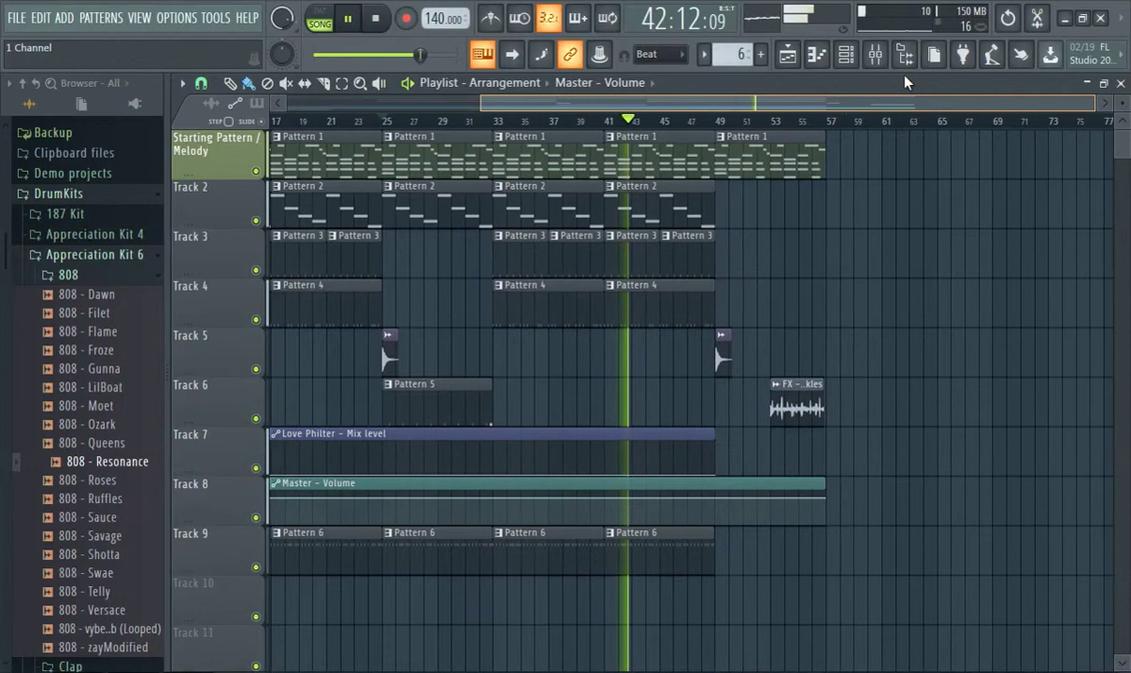
{"action": "scroll", "coordinate": [733, 514], "scroll_direction": "up", "scroll_amount": 2}
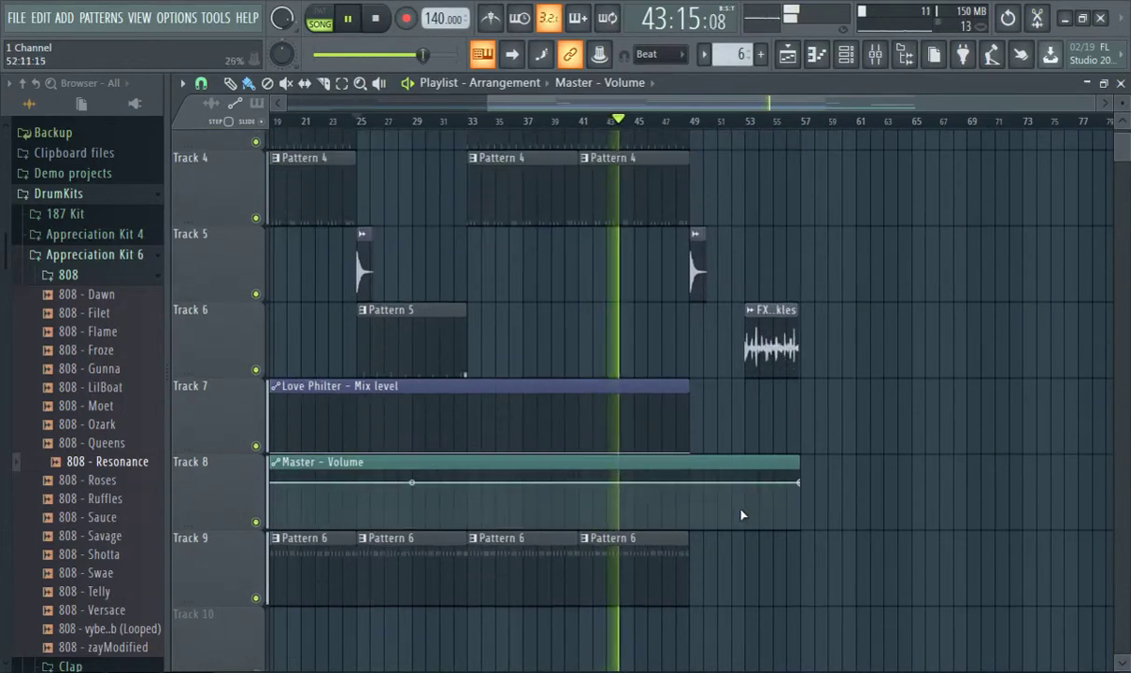
{"action": "scroll", "coordinate": [739, 518], "scroll_direction": "up", "scroll_amount": 3}
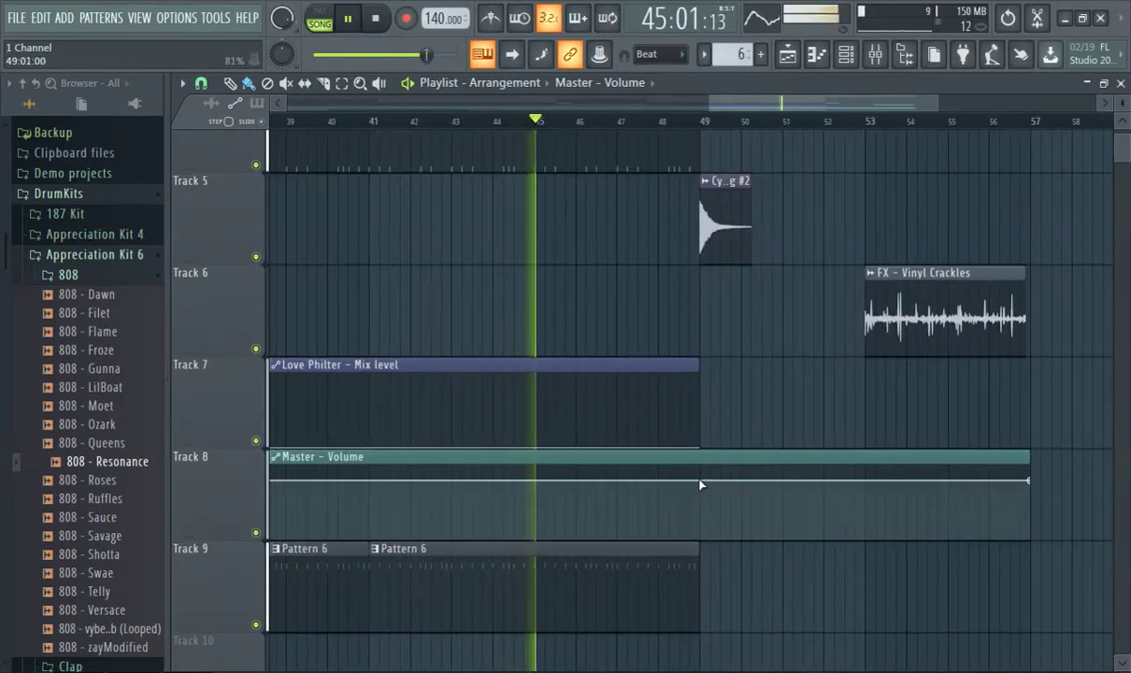
{"action": "right_click", "coordinate": [701, 482]}
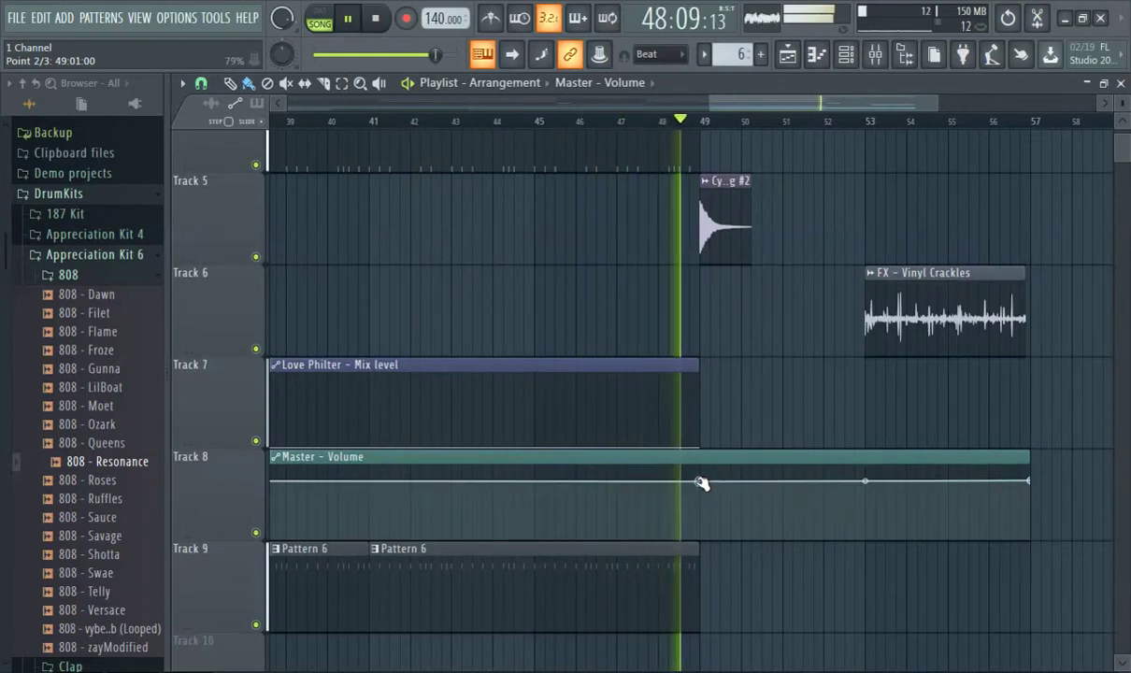
{"action": "left_click_drag", "start_coordinate": [701, 482], "coordinate": [703, 482]}
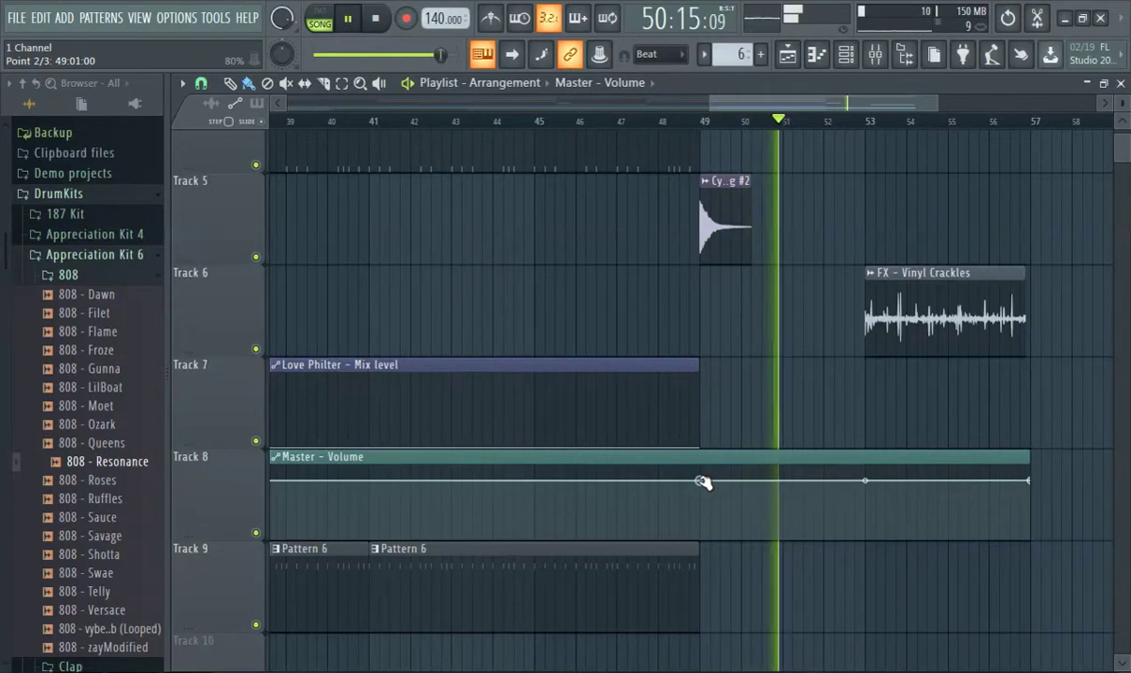
Undo the clip deletion and shape the Master - Volume automation into a curved fade to zero from bar 49 to bar 57
{"action": "scroll", "coordinate": [745, 450], "scroll_direction": "up", "scroll_amount": 4}
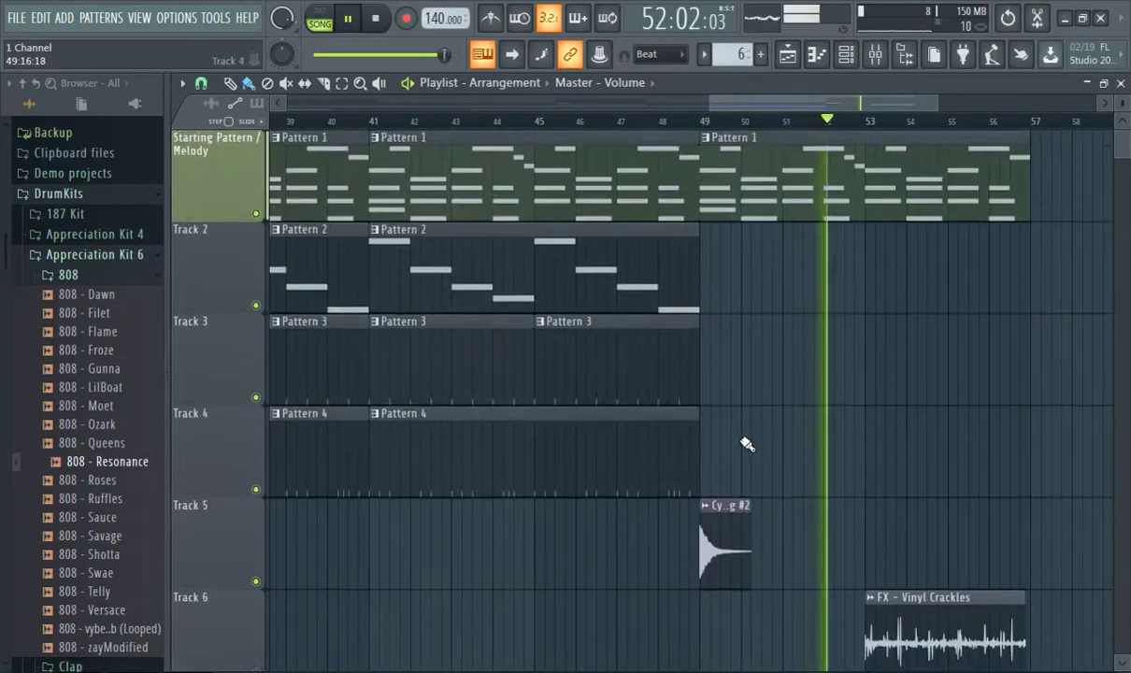
{"action": "scroll", "coordinate": [748, 449], "scroll_direction": "down", "scroll_amount": 5}
{"action": "key", "text": "ctrl+z"}
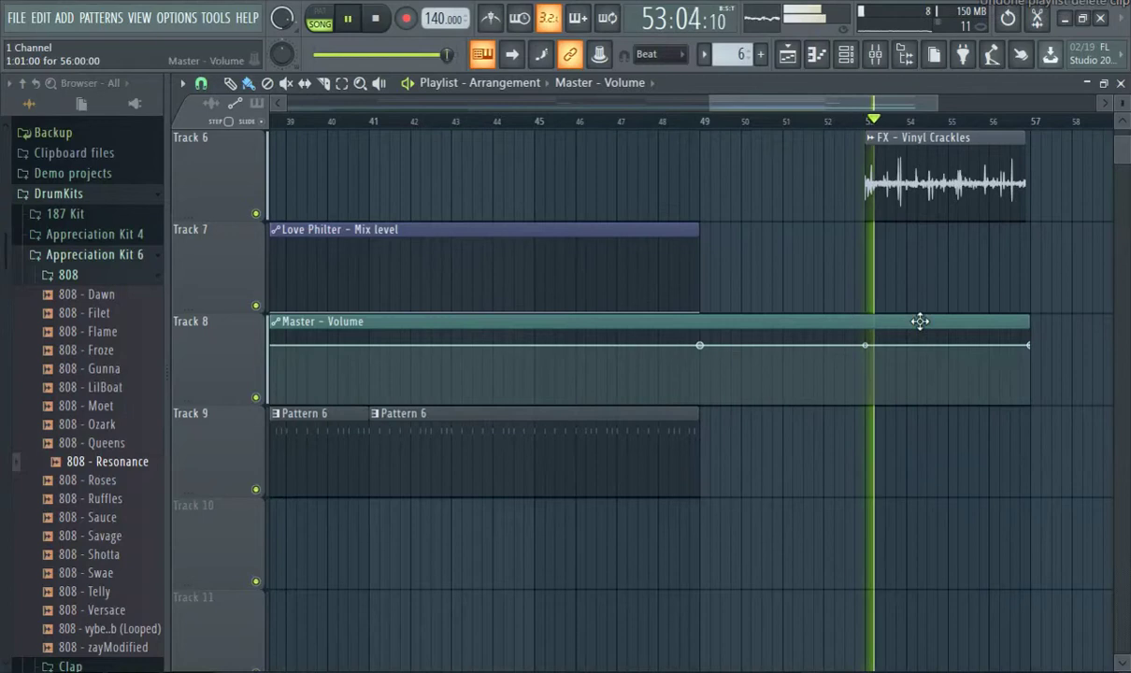
{"action": "left_click_drag", "start_coordinate": [1029, 321], "coordinate": [1036, 407]}
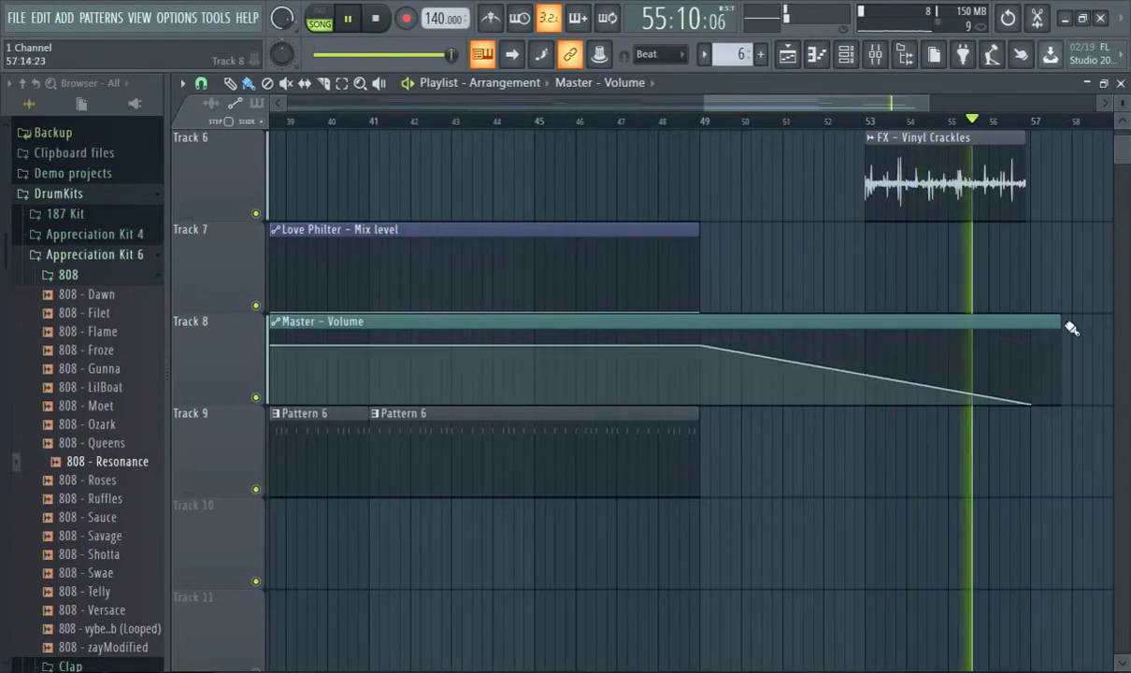
{"action": "left_click_drag", "start_coordinate": [1060, 323], "coordinate": [1028, 329]}
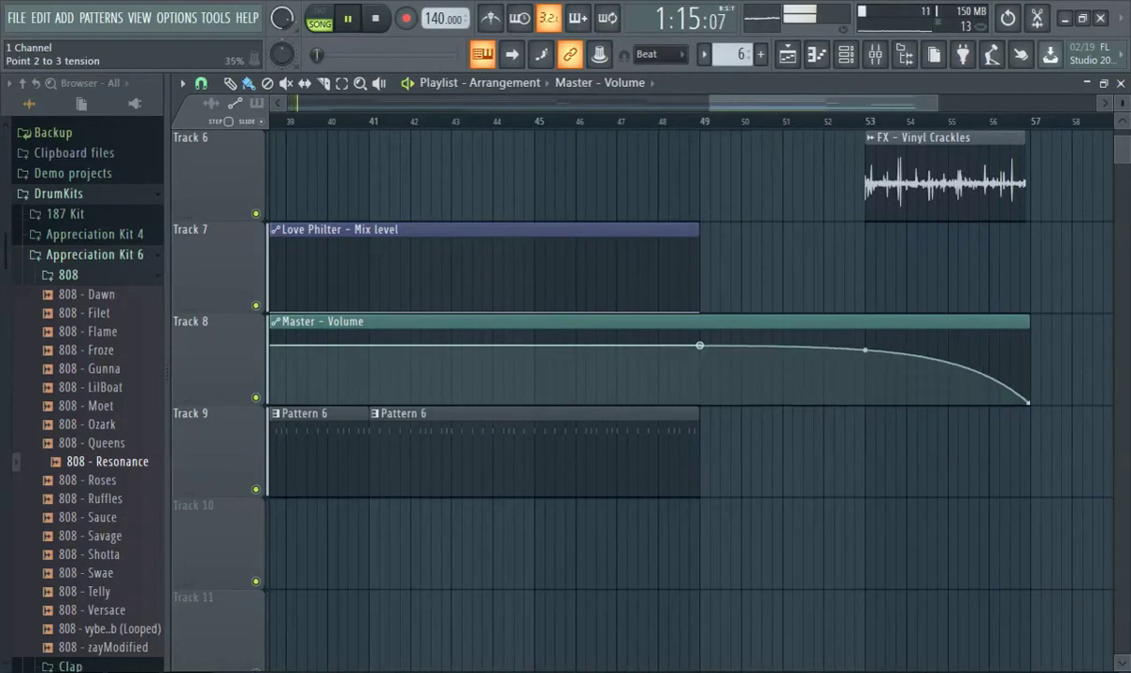
Stop playback and review the whole arrangement, from the melody track down to the automation and Pattern 6 clips
{"action": "scroll", "coordinate": [865, 349], "scroll_direction": "down", "scroll_amount": 4}
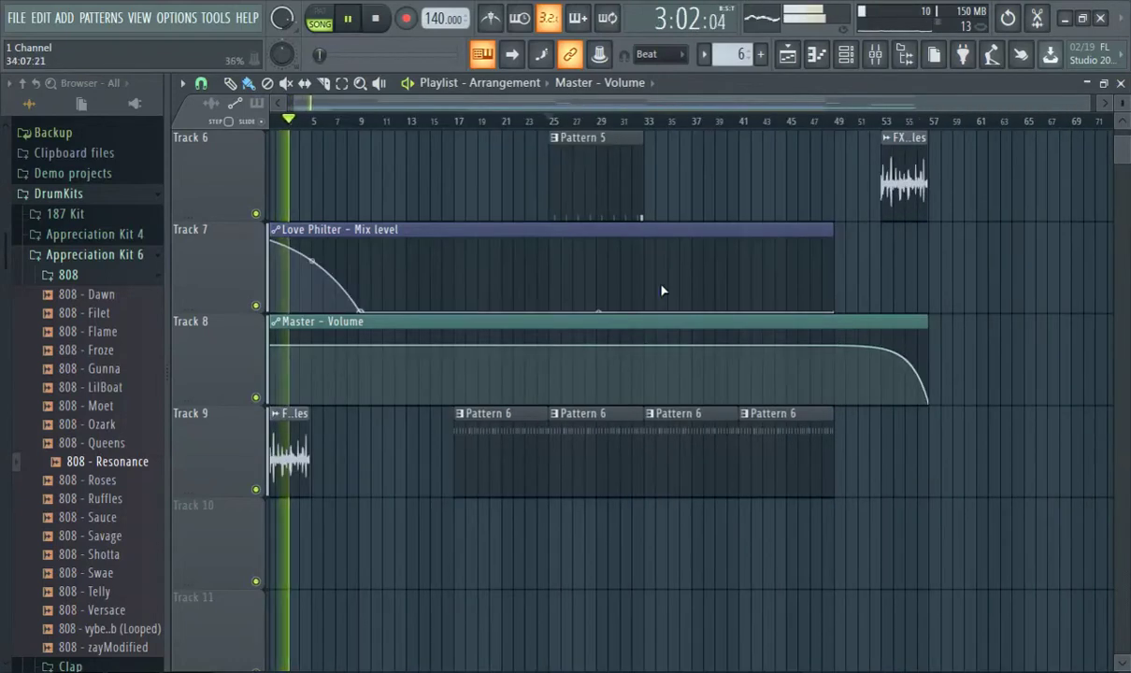
{"action": "key", "text": "space"}
{"action": "scroll", "coordinate": [632, 356], "scroll_direction": "up", "scroll_amount": 5}
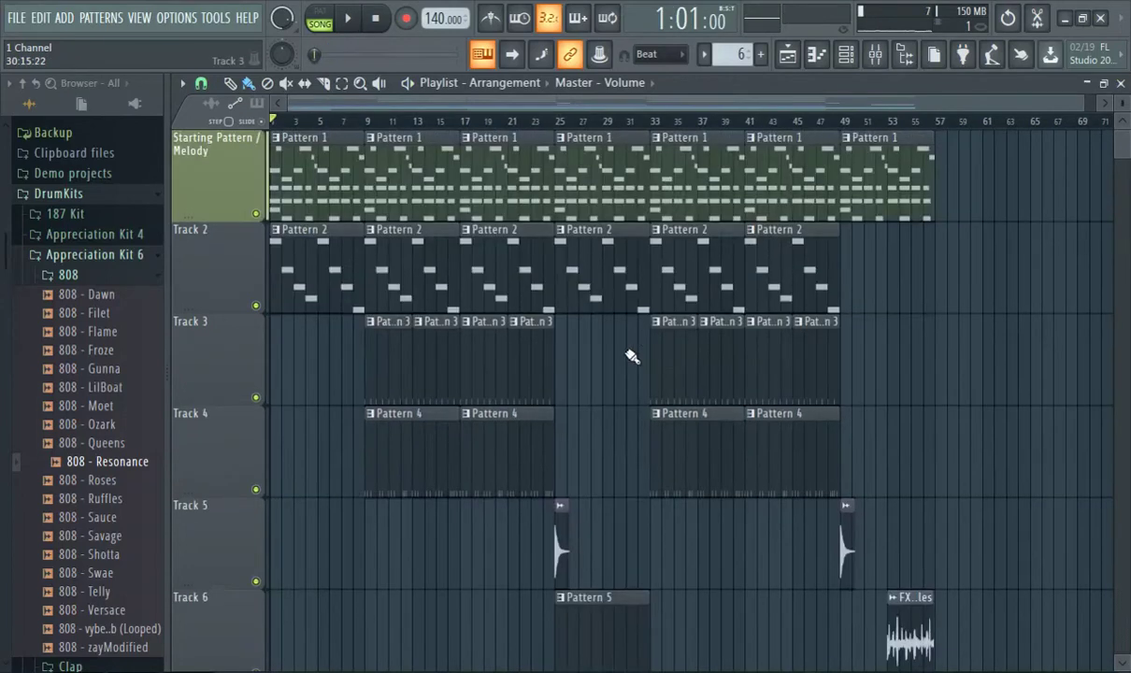
{"action": "scroll", "coordinate": [633, 356], "scroll_direction": "down", "scroll_amount": 5}
{"action": "scroll", "coordinate": [634, 356], "scroll_direction": "up", "scroll_amount": 5}
{"action": "scroll", "coordinate": [628, 358], "scroll_direction": "up", "scroll_amount": 2}
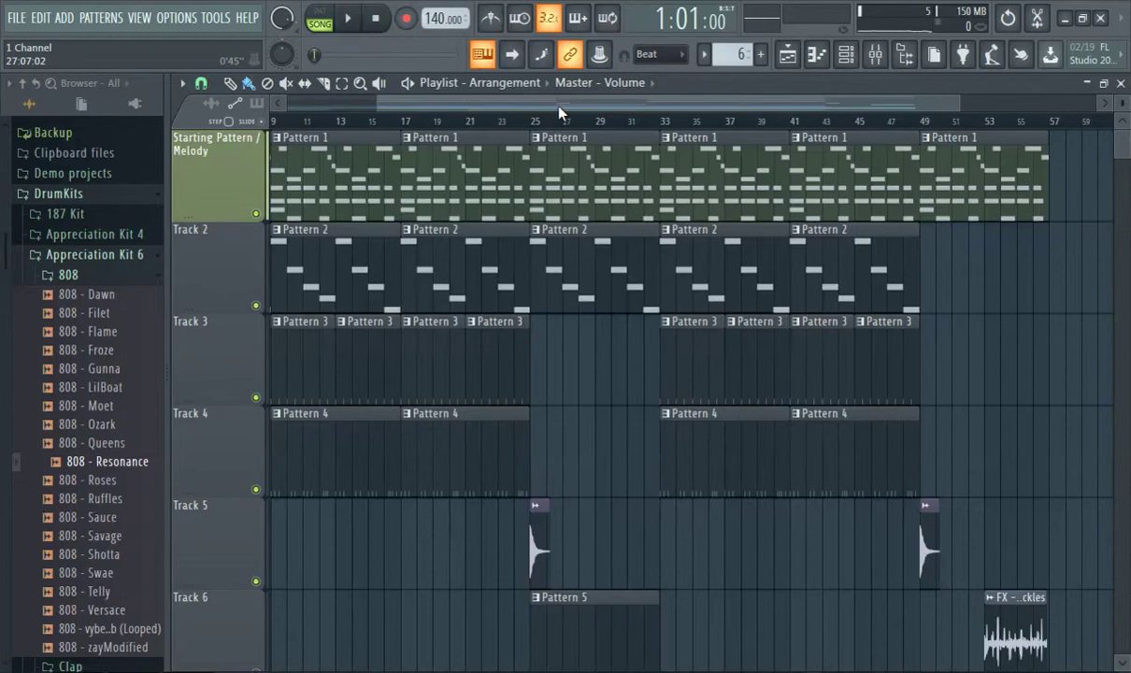
{"action": "scroll", "coordinate": [560, 112], "scroll_direction": "left", "scroll_amount": 2}
{"action": "scroll", "coordinate": [502, 144], "scroll_direction": "down", "scroll_amount": 7}
{"action": "scroll", "coordinate": [685, 326], "scroll_direction": "up", "scroll_amount": 6}
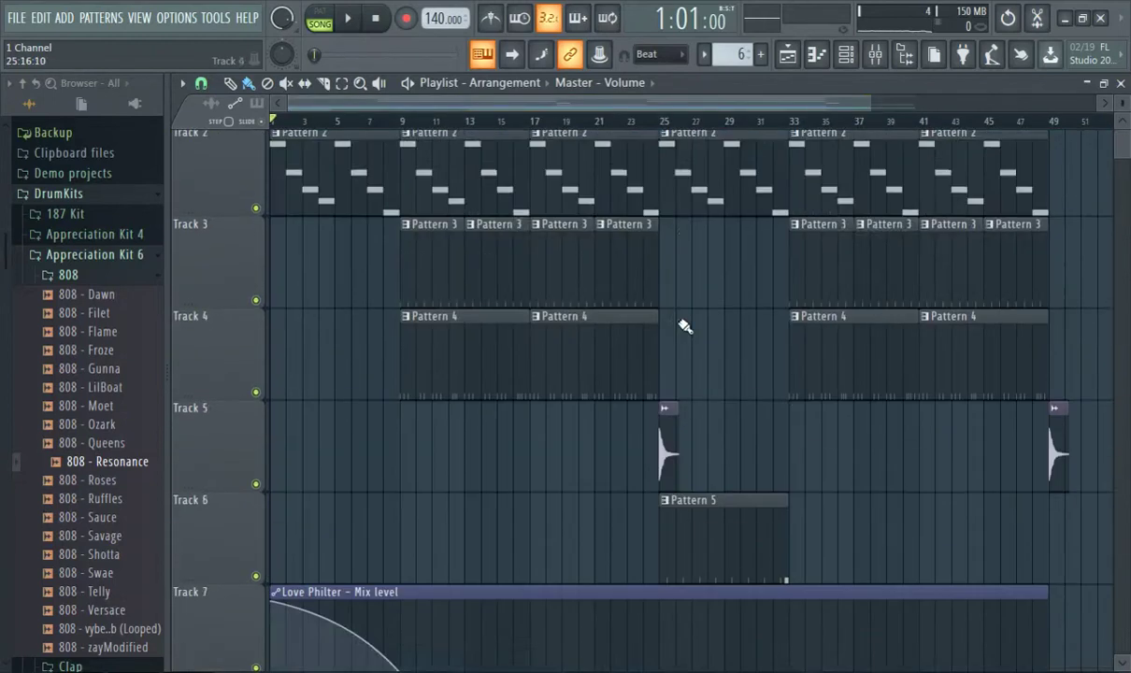
{"action": "scroll", "coordinate": [686, 327], "scroll_direction": "up", "scroll_amount": 1}
{"action": "scroll", "coordinate": [685, 327], "scroll_direction": "down", "scroll_amount": 5}
{"action": "scroll", "coordinate": [685, 326], "scroll_direction": "up", "scroll_amount": 5}
{"action": "scroll", "coordinate": [685, 326], "scroll_direction": "down", "scroll_amount": 3}
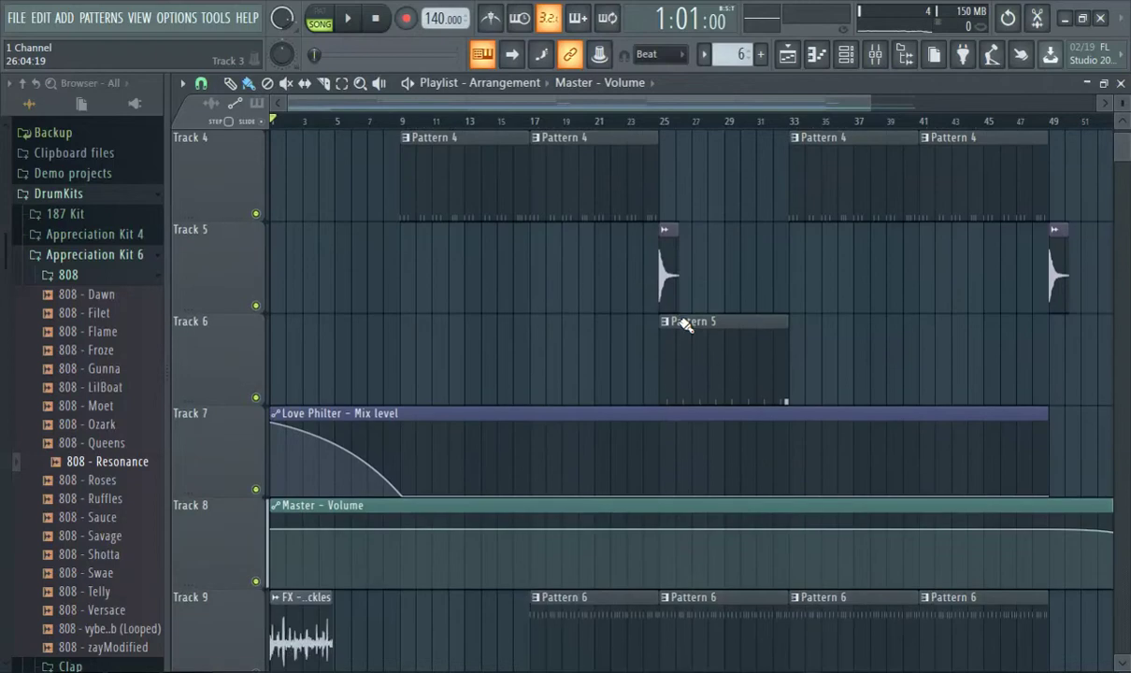
{"action": "scroll", "coordinate": [712, 371], "scroll_direction": "down", "scroll_amount": 2}
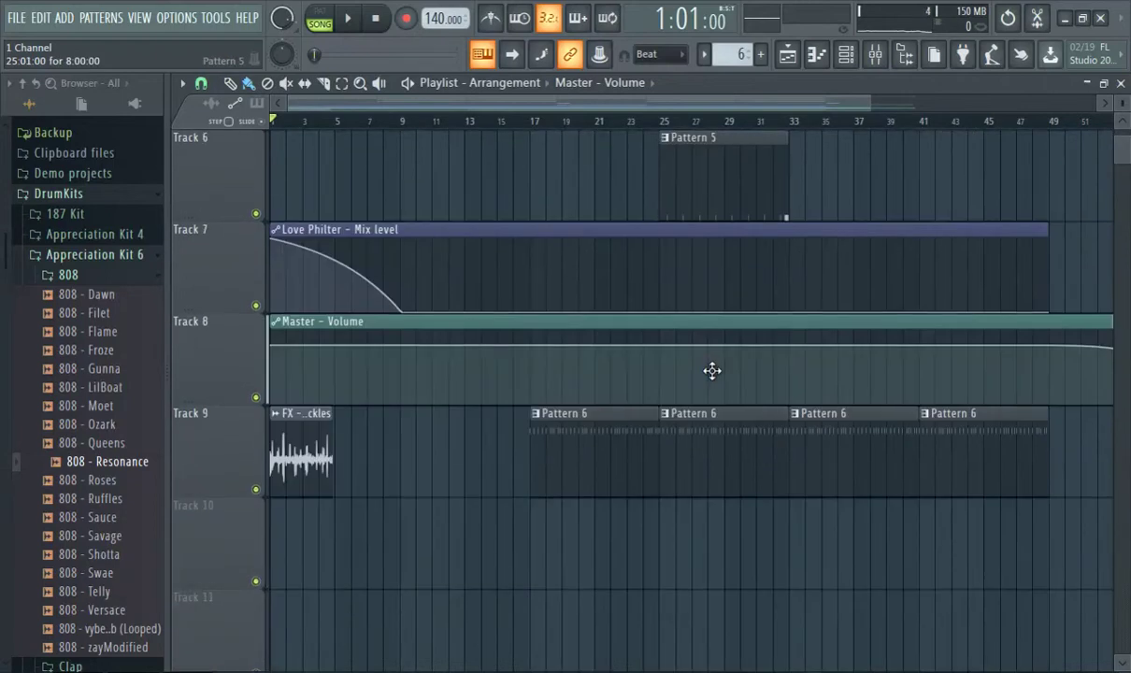
{"action": "scroll", "coordinate": [713, 371], "scroll_direction": "up", "scroll_amount": 5}
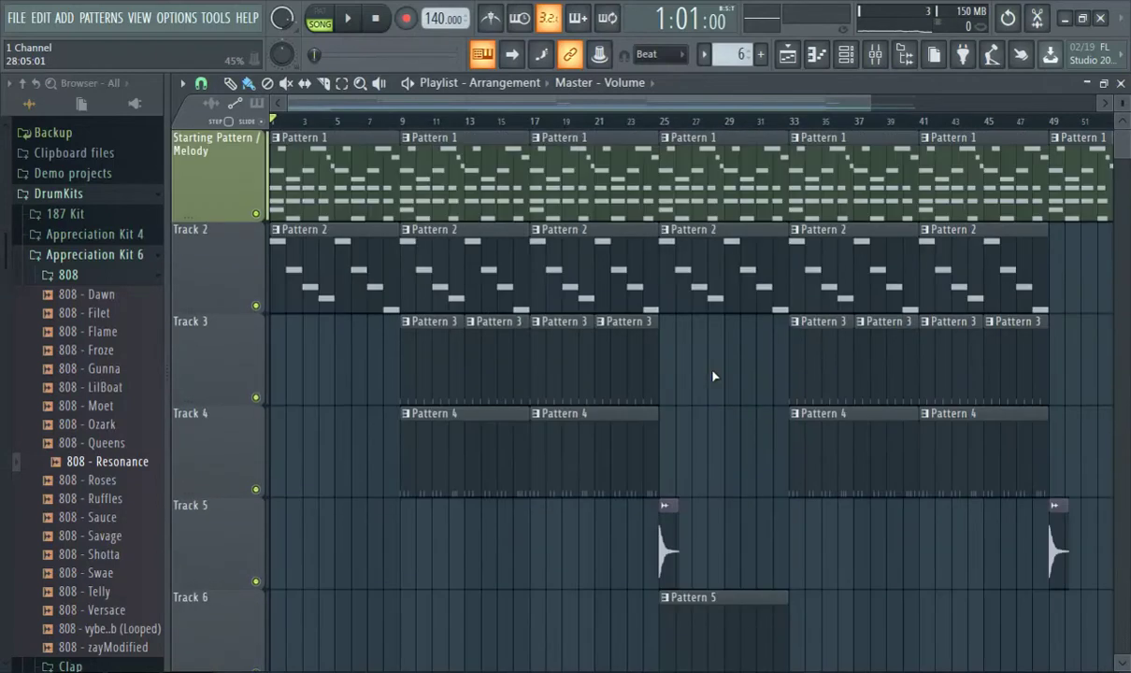
Set In 1 as the external audio input of mixer insert 15 so it is armed for recording
{"action": "left_click", "coordinate": [883, 60]}
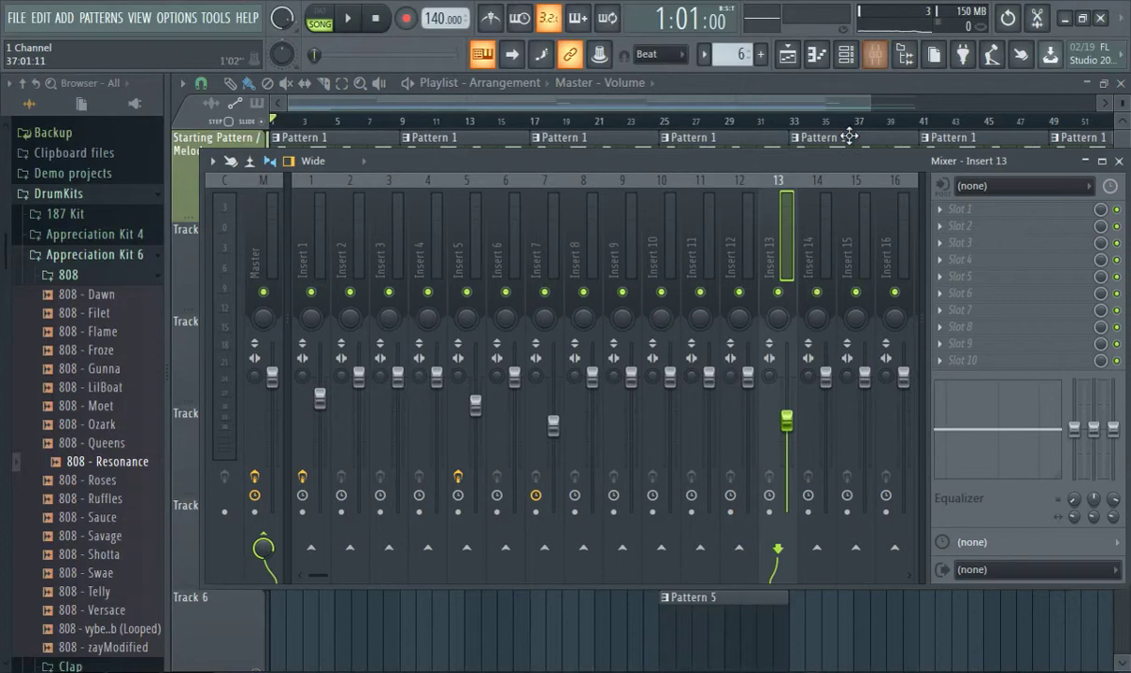
{"action": "left_click", "coordinate": [813, 227]}
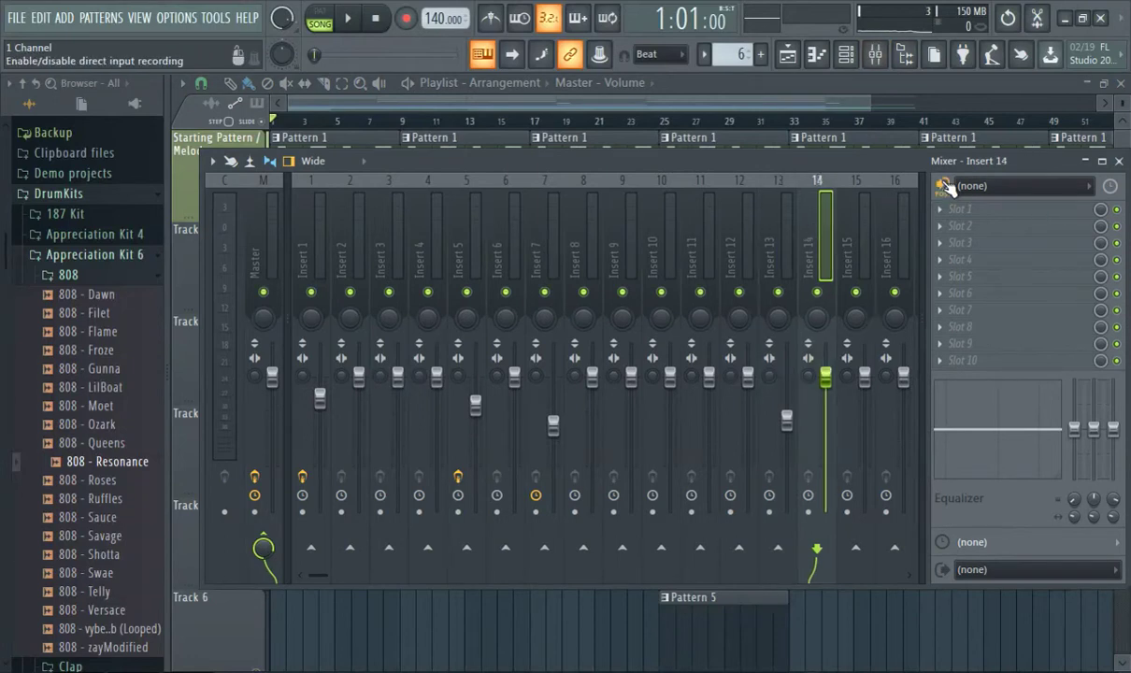
{"action": "left_click", "coordinate": [858, 270]}
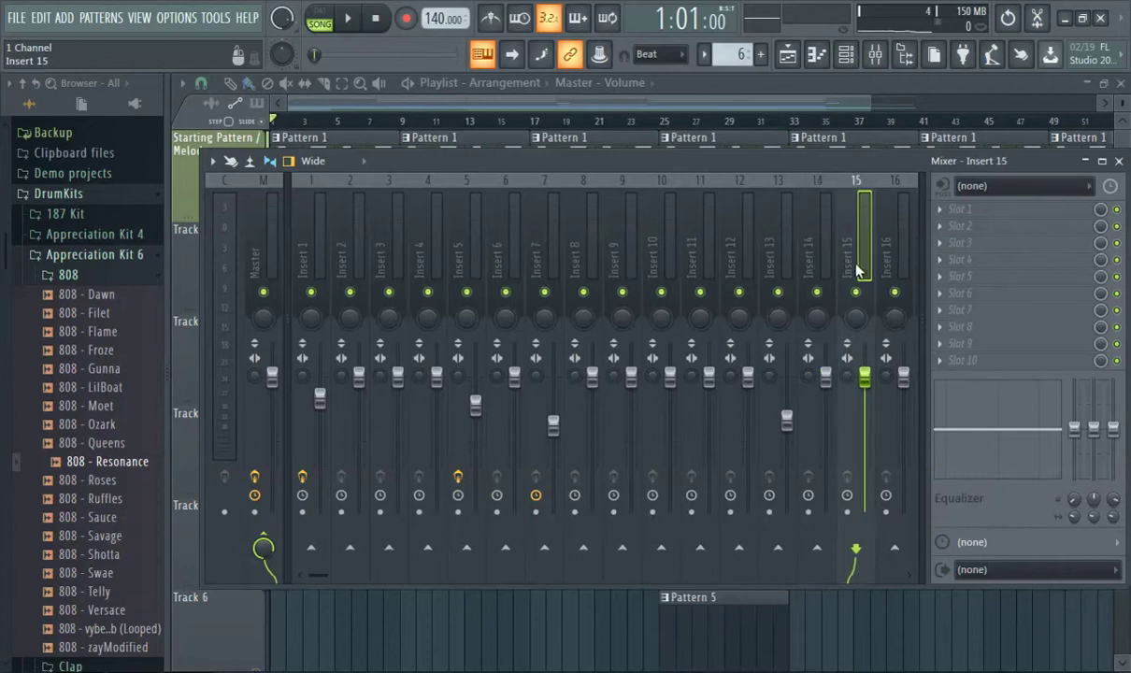
{"action": "left_click", "coordinate": [996, 191]}
{"action": "left_click", "coordinate": [988, 255]}
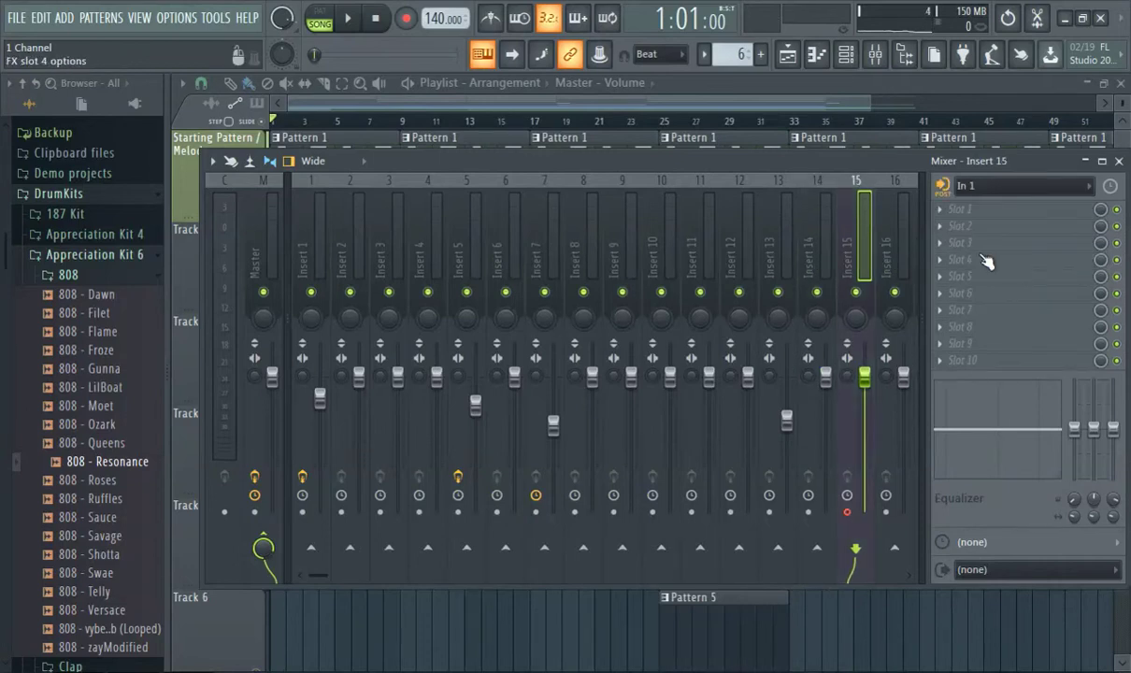
Record an audio take from insert 15 onto track 10, from bar 1 to about bar 24
{"action": "key", "text": "F9"}
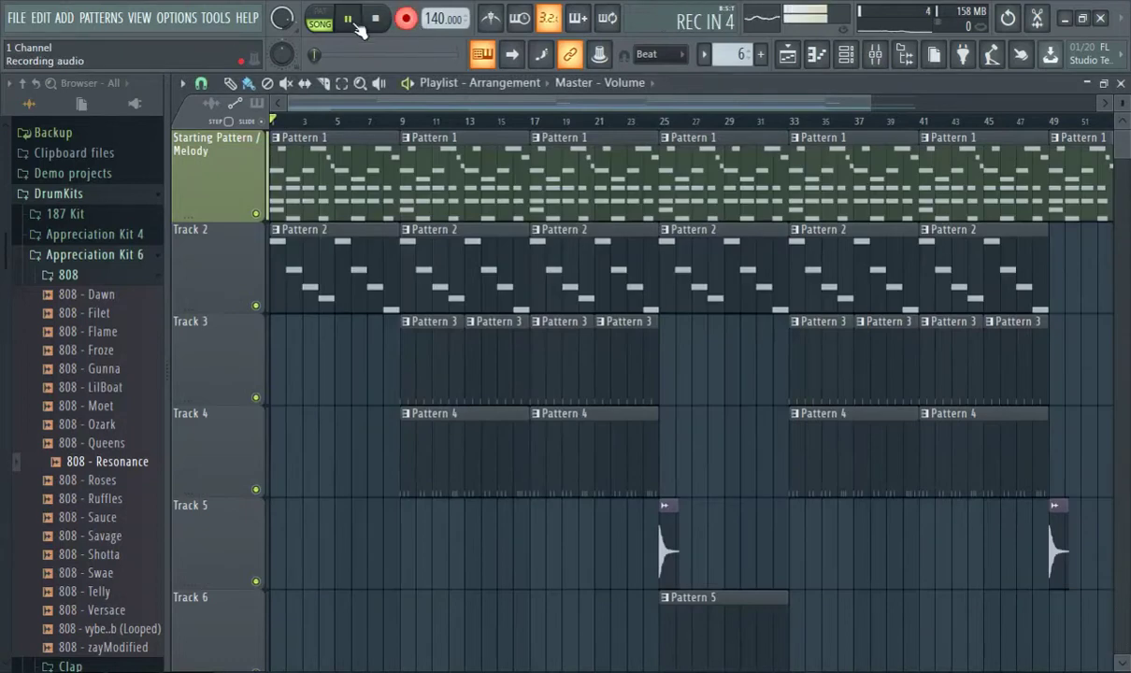
{"action": "scroll", "coordinate": [517, 365], "scroll_direction": "down", "scroll_amount": 6}
{"action": "scroll", "coordinate": [416, 446], "scroll_direction": "up", "scroll_amount": 6}
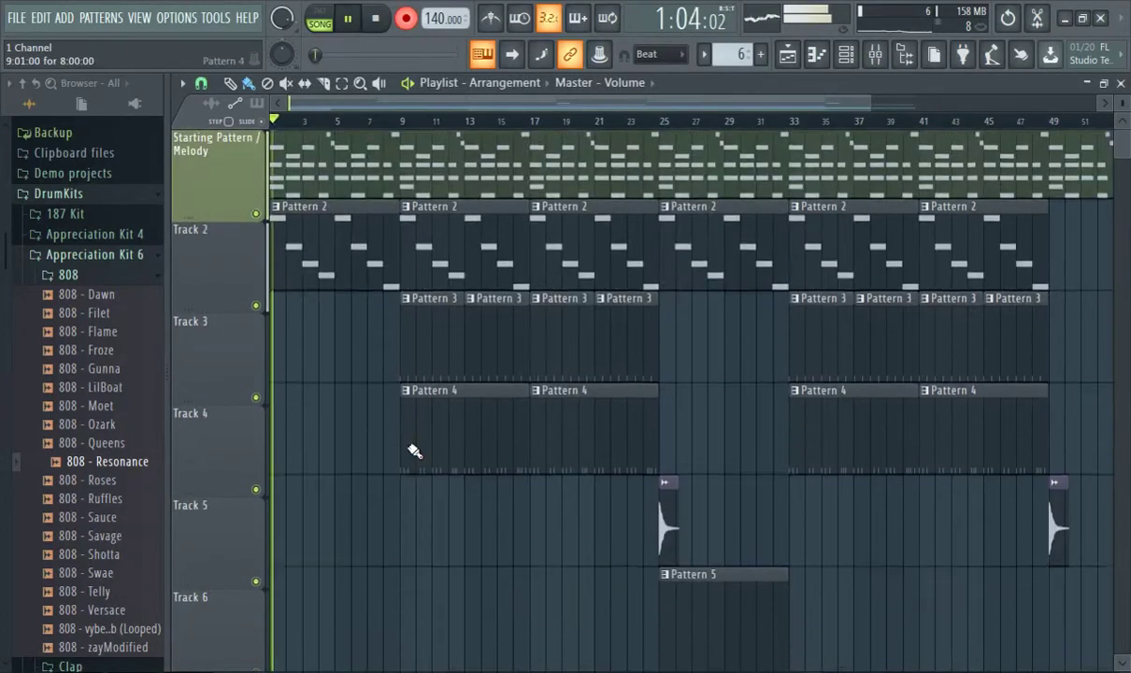
{"action": "scroll", "coordinate": [488, 457], "scroll_direction": "down", "scroll_amount": 8}
{"action": "scroll", "coordinate": [488, 457], "scroll_direction": "up", "scroll_amount": 2}
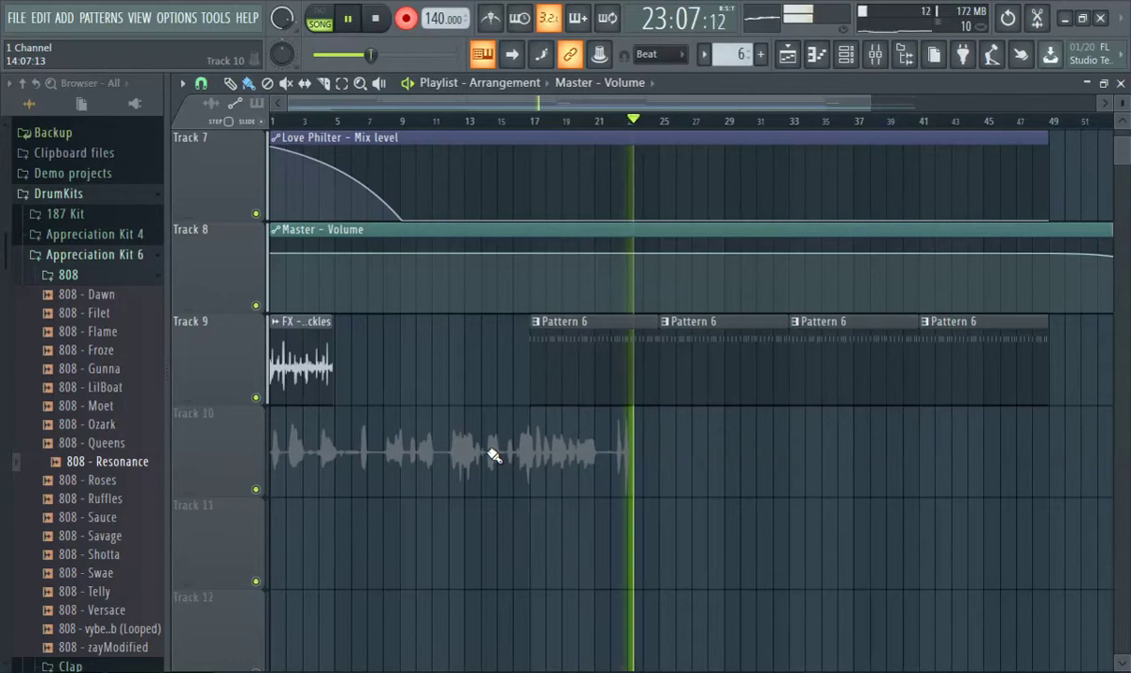
{"action": "left_click", "coordinate": [406, 20]}
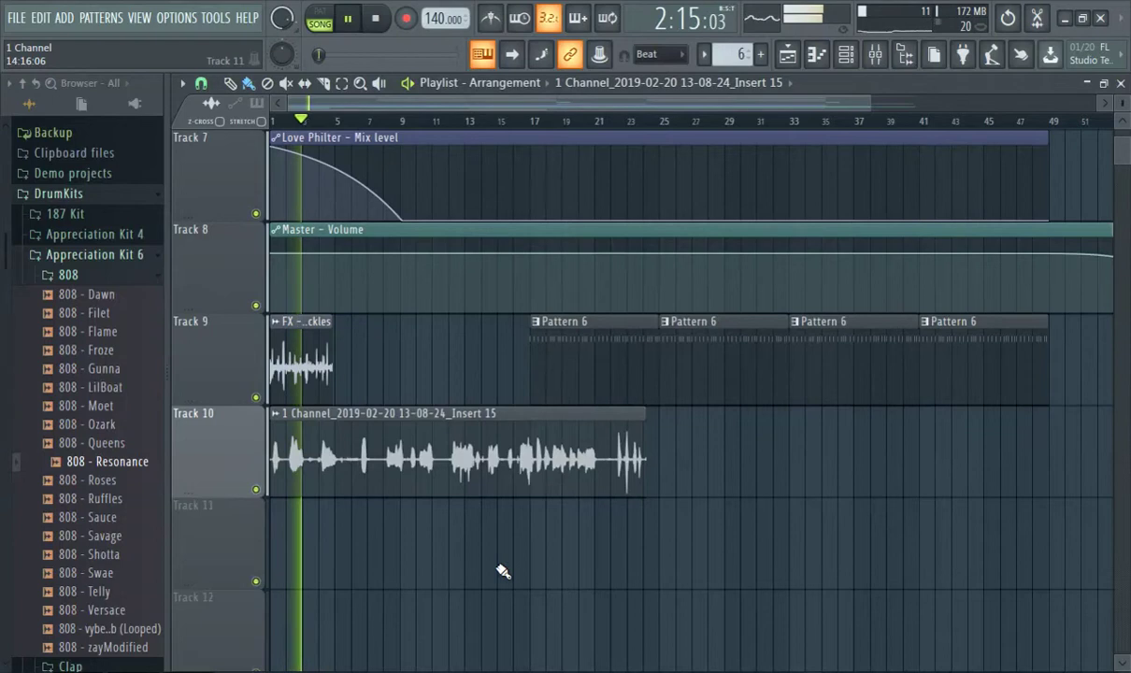
Place the vybe - BlueFX sample from the Appreciation Kit 4 FX folder on track 11 at bar 5
{"action": "left_click", "coordinate": [56, 277]}
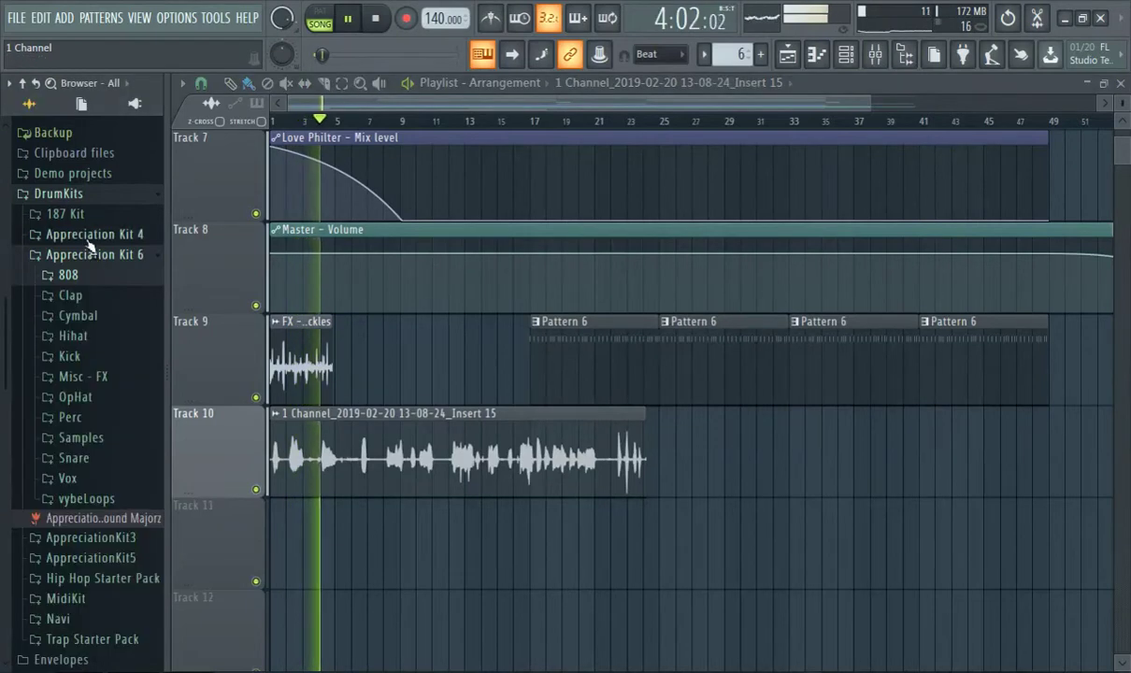
{"action": "left_click", "coordinate": [94, 233]}
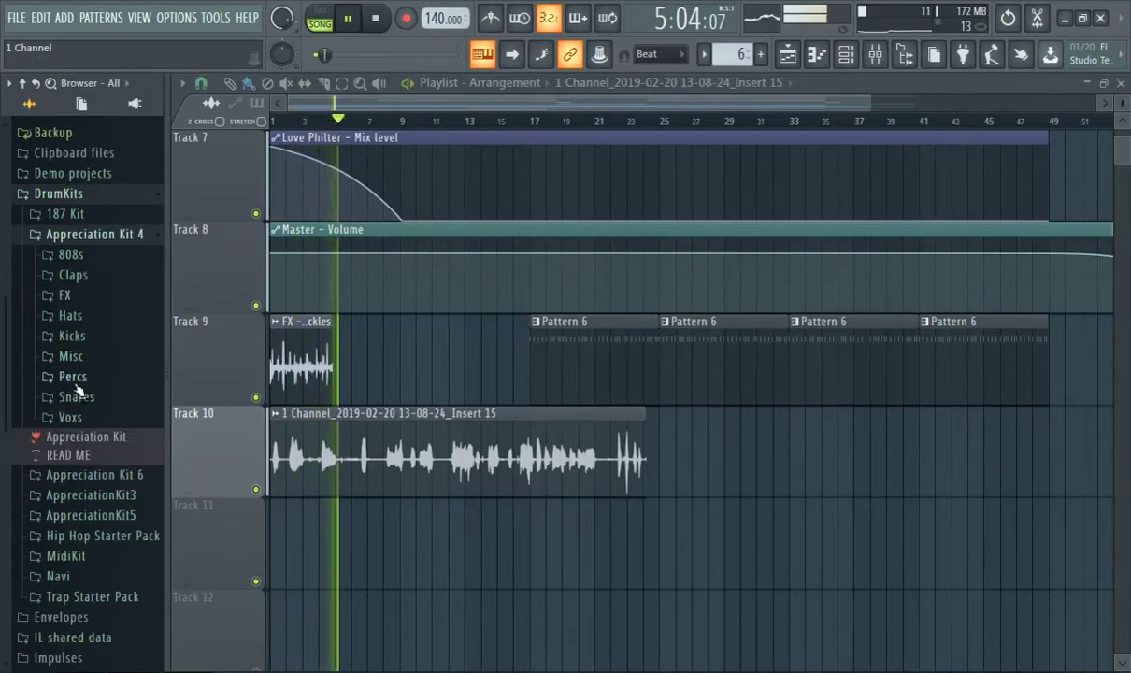
{"action": "left_click", "coordinate": [65, 294]}
{"action": "left_click_drag", "start_coordinate": [89, 315], "coordinate": [358, 551]}
{"action": "scroll", "coordinate": [351, 552], "scroll_direction": "up", "scroll_amount": 3}
{"action": "scroll", "coordinate": [350, 551], "scroll_direction": "up", "scroll_amount": 3}
{"action": "scroll", "coordinate": [361, 550], "scroll_direction": "down", "scroll_amount": 5}
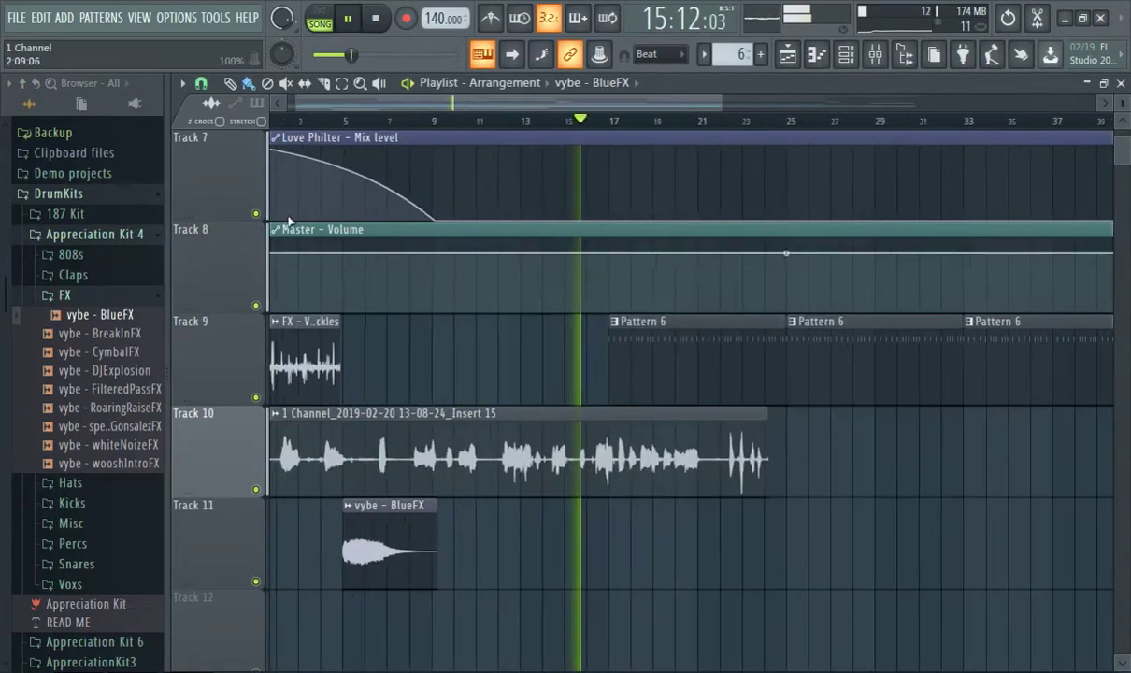
Replay the song from the start and adjust the channel volume of the vybe - BlueFX clip
{"action": "left_click", "coordinate": [289, 123]}
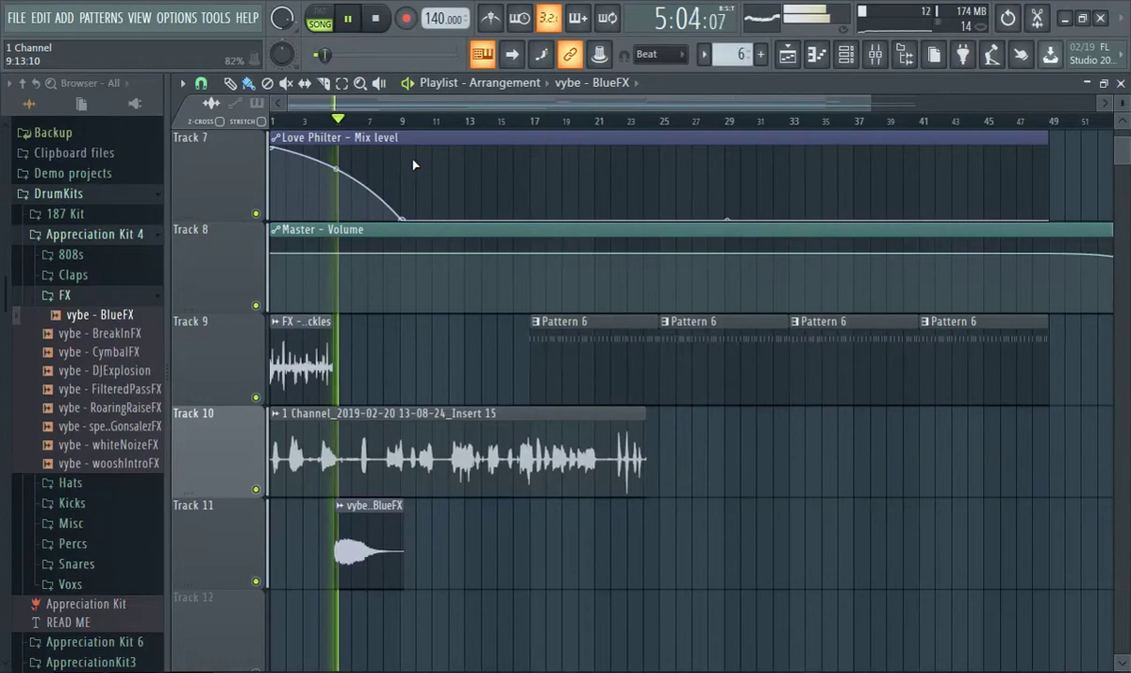
{"action": "double_click", "coordinate": [347, 540]}
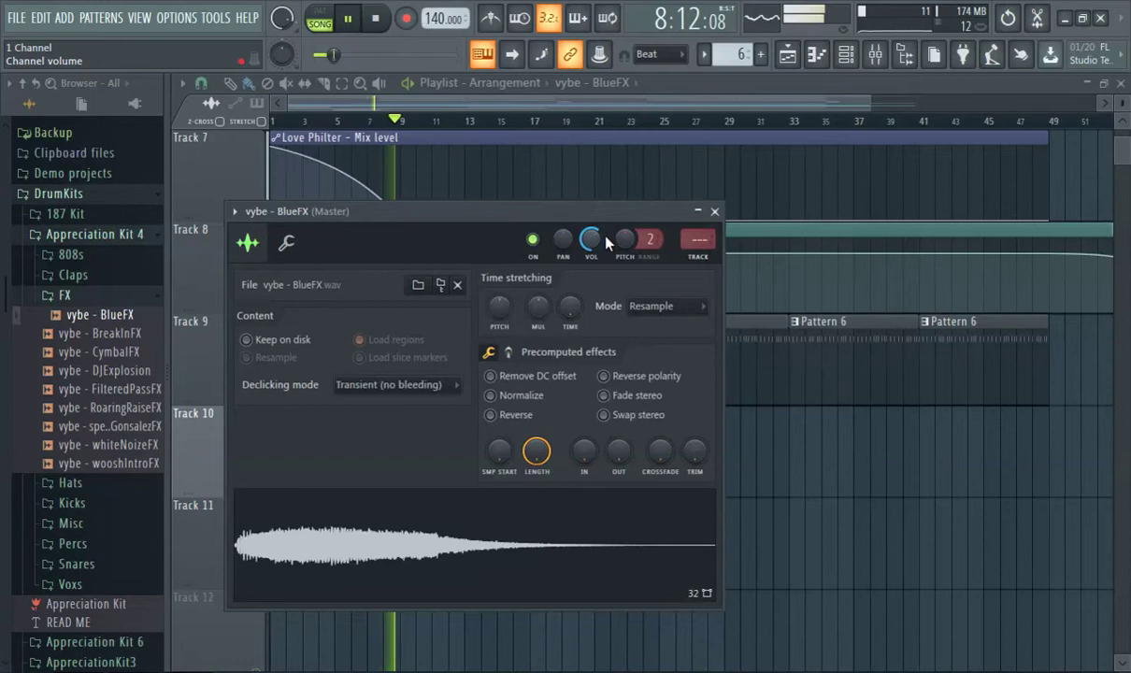
{"action": "left_click_drag", "start_coordinate": [374, 103], "coordinate": [374, 164]}
Audition the other Appreciation Kit 4 FX samples, including DJExplosion, whiteNoizeFX and wooshIntroFX, and collapse the folder
{"action": "left_click", "coordinate": [122, 374]}
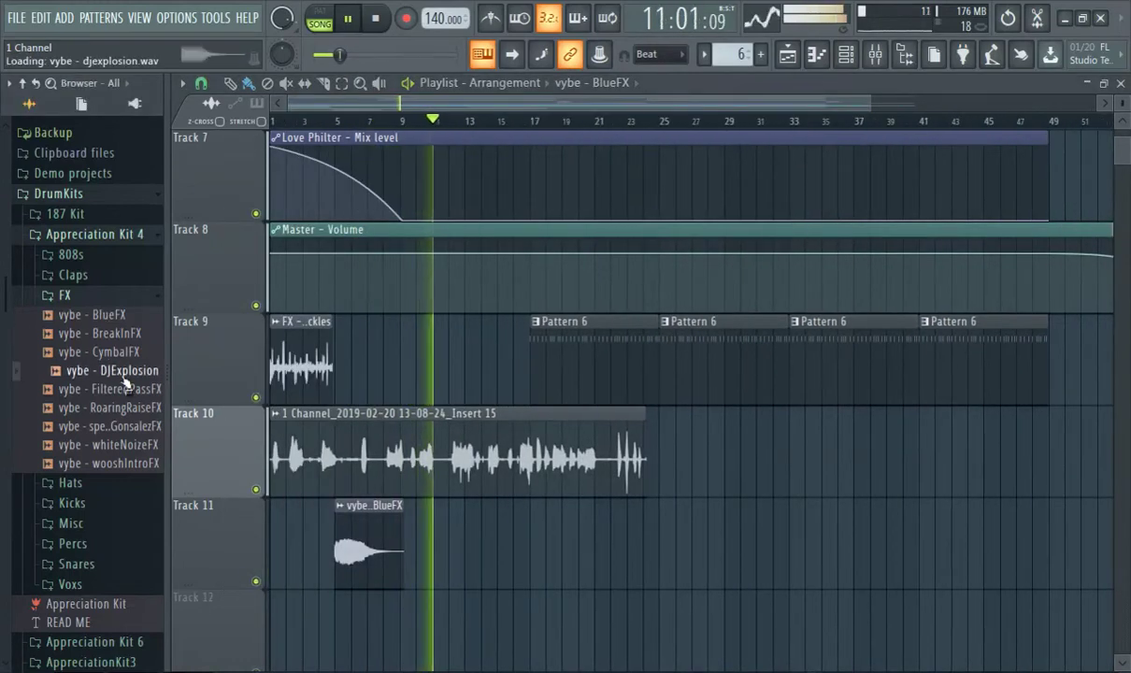
{"action": "left_click", "coordinate": [122, 431]}
{"action": "left_click", "coordinate": [124, 447]}
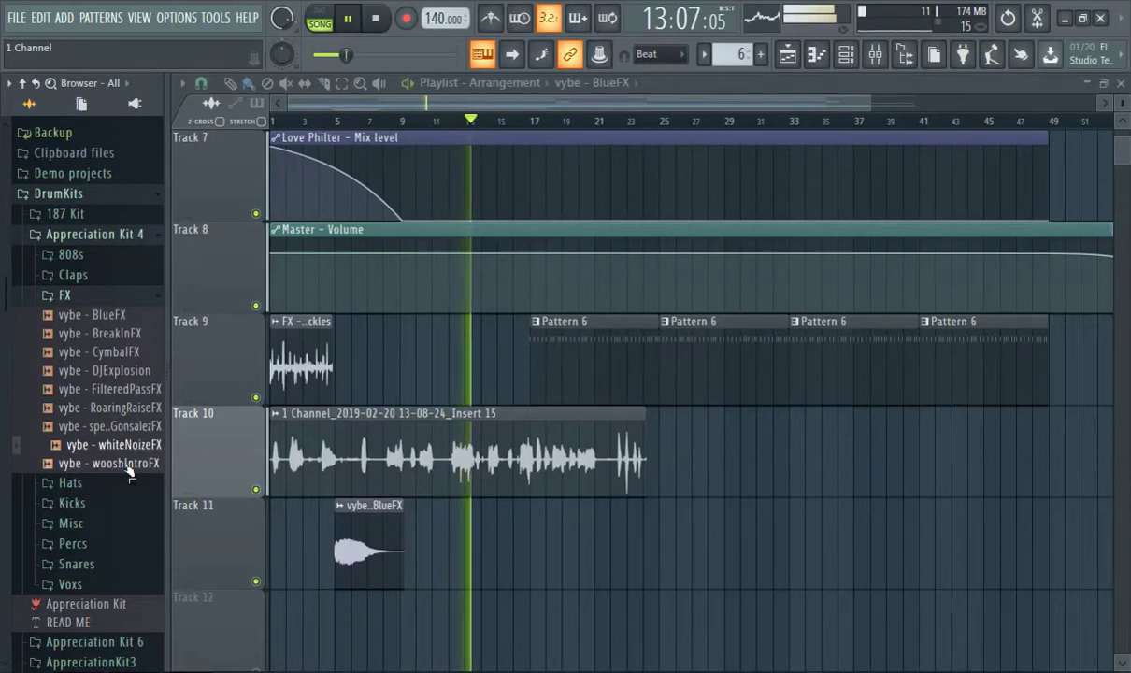
{"action": "left_click", "coordinate": [128, 465]}
{"action": "left_click", "coordinate": [93, 296]}
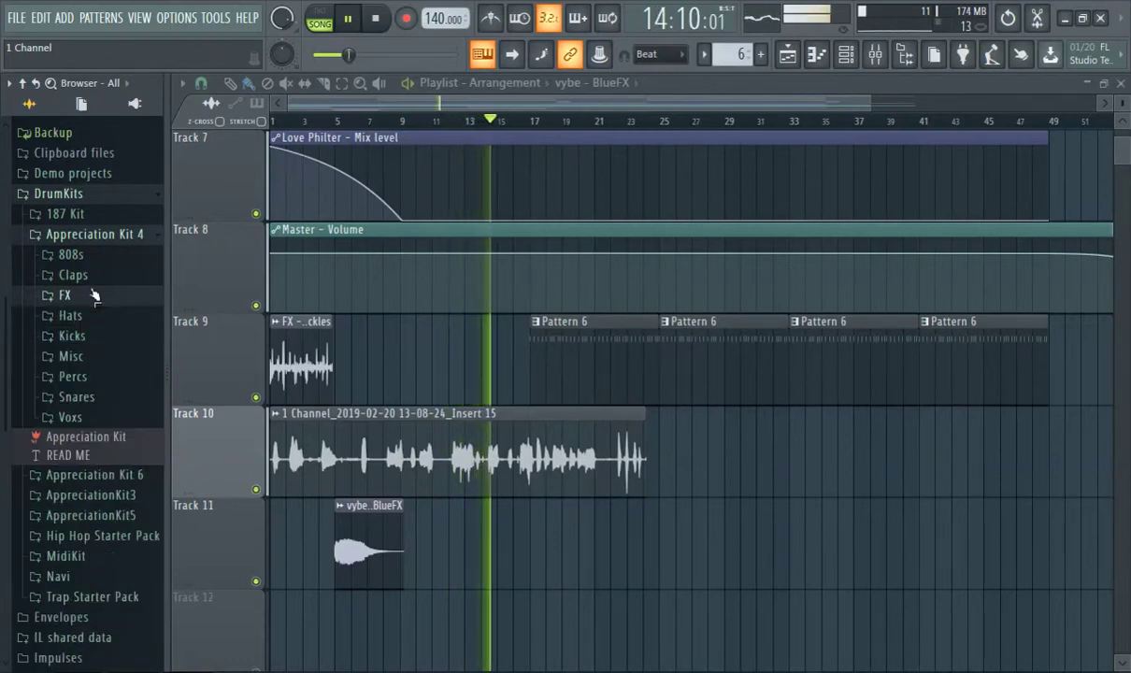
Set the external audio input of mixer insert 15 to (none)
{"action": "scroll", "coordinate": [542, 458], "scroll_direction": "up", "scroll_amount": 3}
{"action": "scroll", "coordinate": [543, 442], "scroll_direction": "down", "scroll_amount": 5}
{"action": "left_click", "coordinate": [888, 63]}
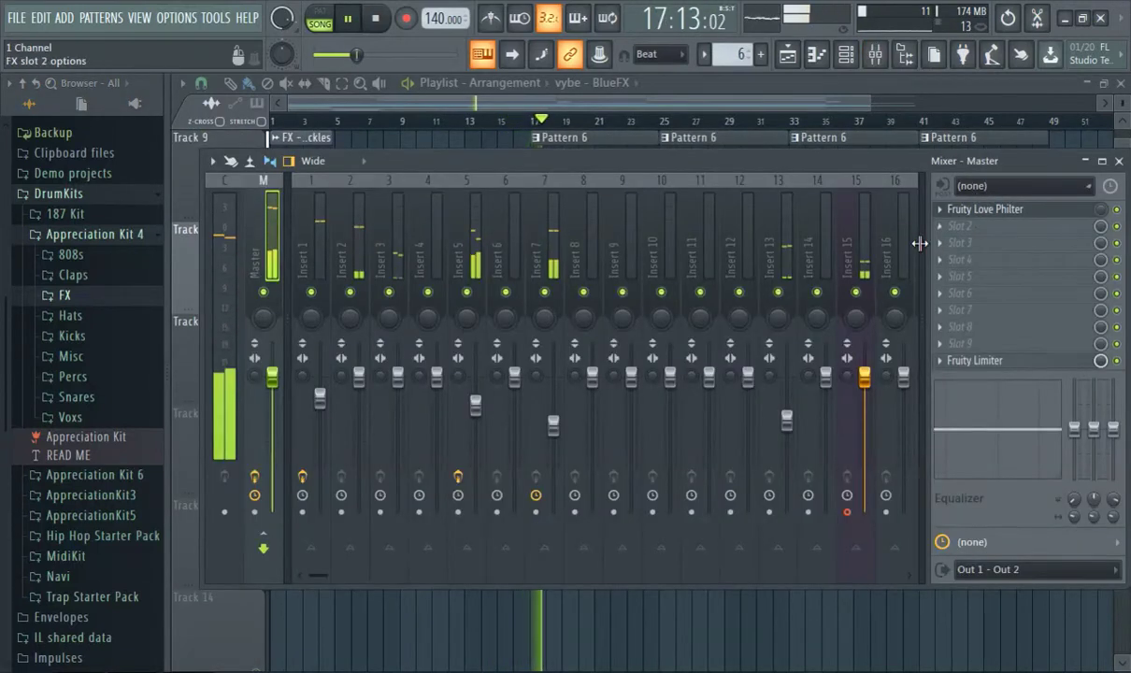
{"action": "left_click", "coordinate": [862, 254]}
{"action": "left_click", "coordinate": [972, 186]}
{"action": "left_click", "coordinate": [976, 291]}
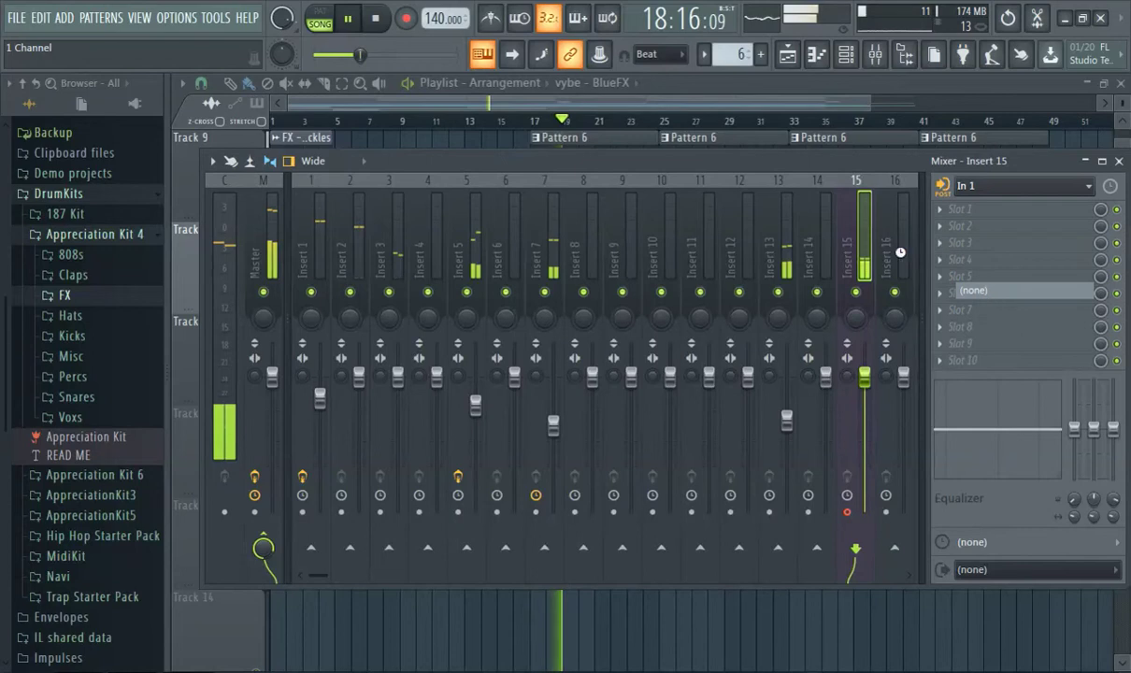
Set In 1 as the external input of mixer insert 16 and load Fruity Vocoder in its first effect slot
{"action": "left_click", "coordinate": [895, 233]}
{"action": "left_click", "coordinate": [968, 189]}
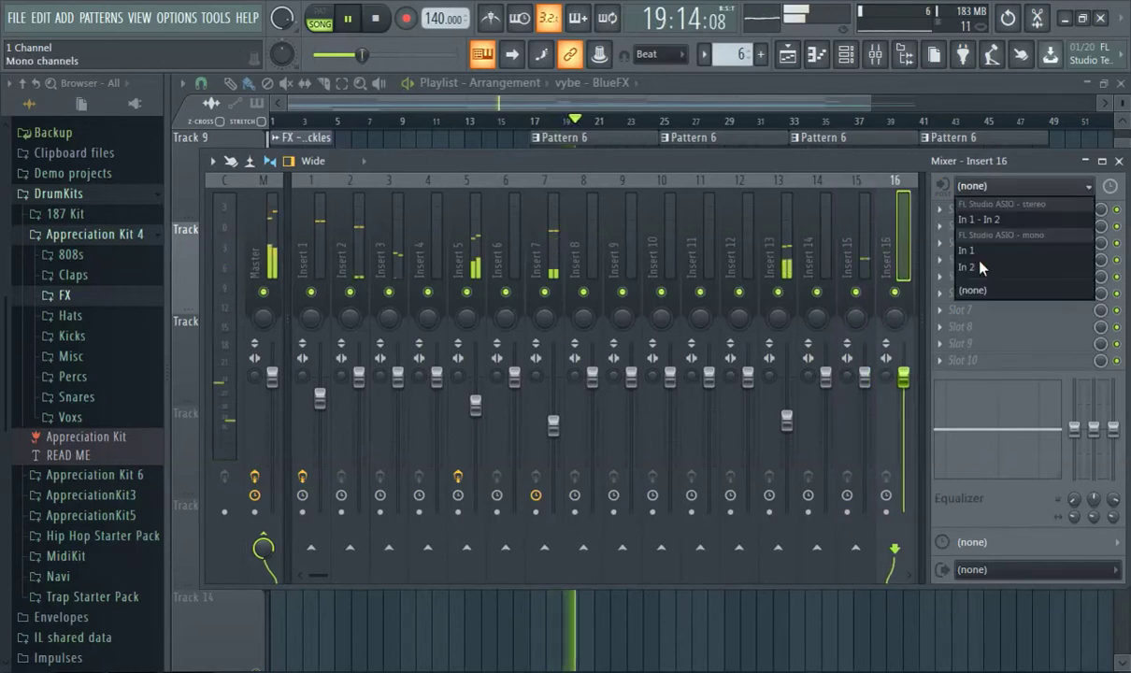
{"action": "left_click", "coordinate": [976, 251]}
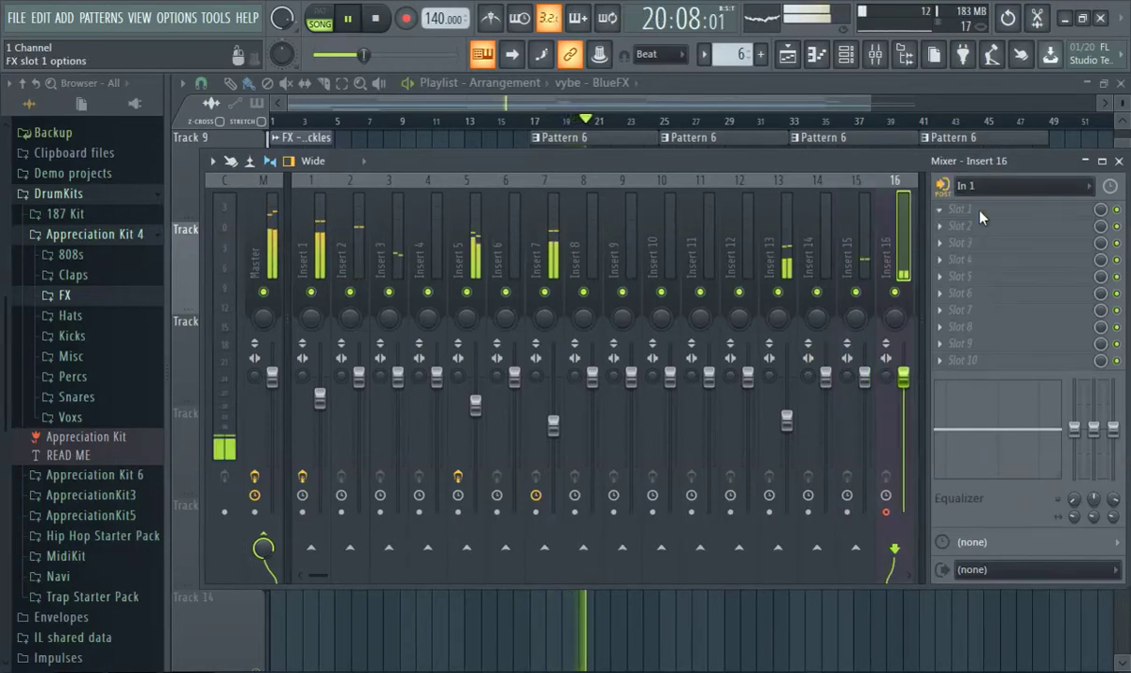
{"action": "left_click", "coordinate": [982, 217]}
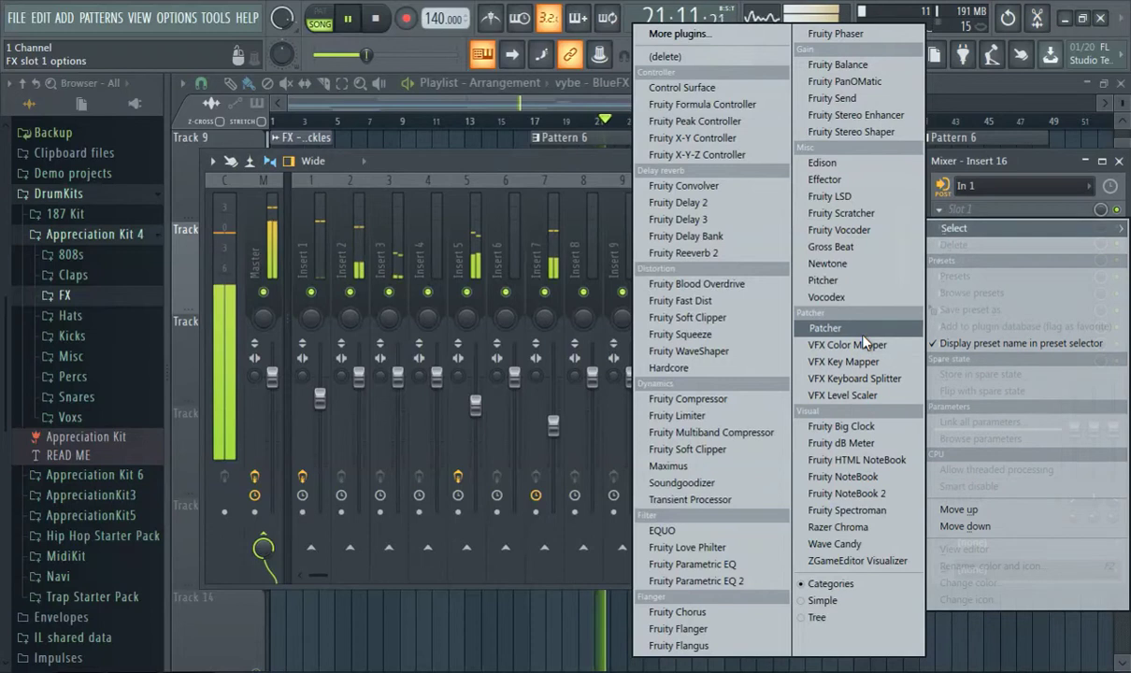
{"action": "left_click", "coordinate": [850, 234]}
Stop playback with the song position at the start and check the input and effect setup of insert 16
{"action": "left_click", "coordinate": [316, 104]}
{"action": "left_click", "coordinate": [274, 121]}
{"action": "left_click", "coordinate": [346, 22]}
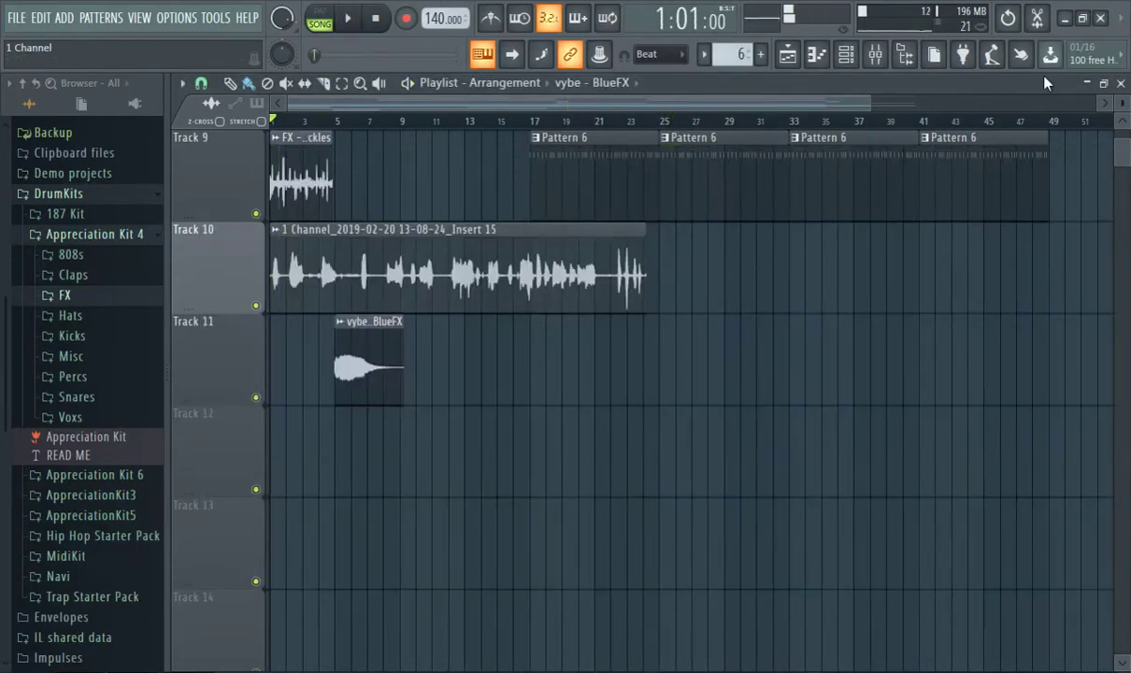
{"action": "left_click", "coordinate": [876, 56]}
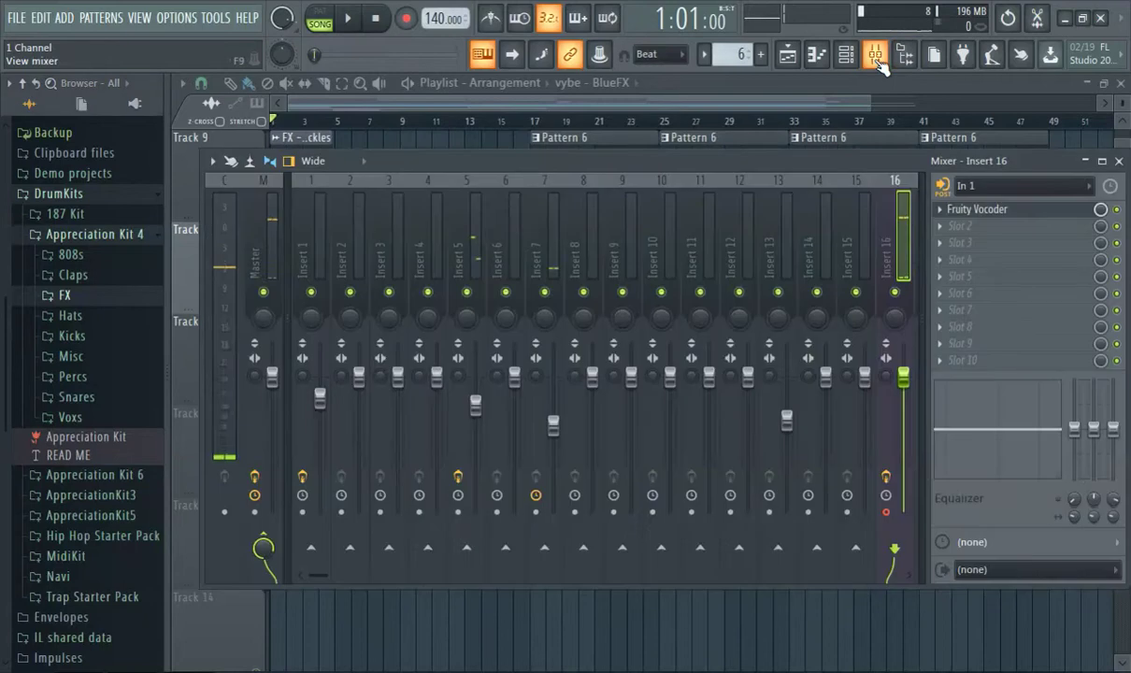
{"action": "left_click", "coordinate": [875, 56]}
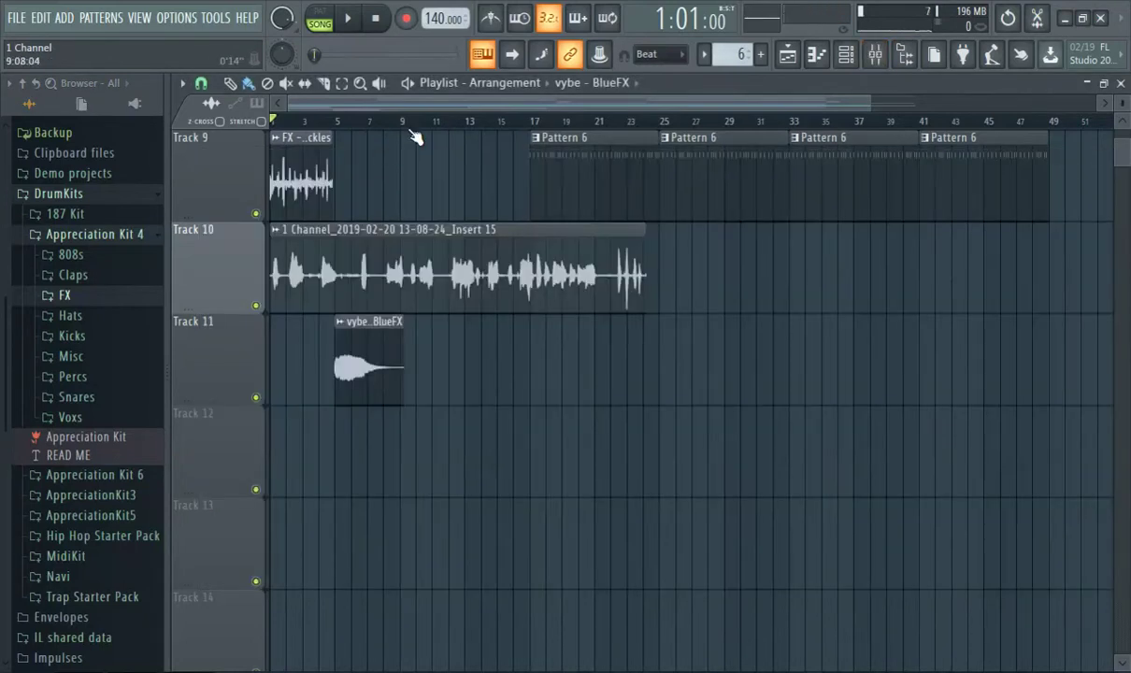
Switch to pattern 7 and record a second audio take from insert 16 onto track 12, from bar 1 to about bar 24
{"action": "scroll", "coordinate": [412, 137], "scroll_direction": "up", "scroll_amount": 3}
{"action": "scroll", "coordinate": [423, 220], "scroll_direction": "down", "scroll_amount": 1}
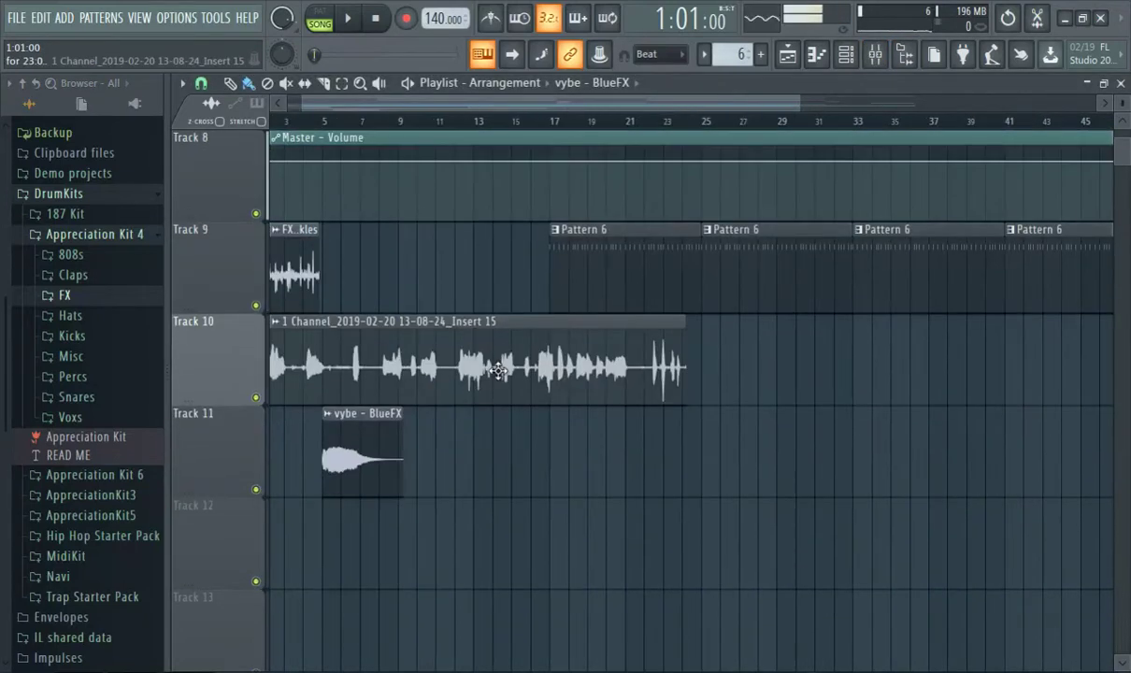
{"action": "scroll", "coordinate": [454, 352], "scroll_direction": "down", "scroll_amount": 1}
{"action": "left_click_drag", "start_coordinate": [335, 103], "coordinate": [202, 131]}
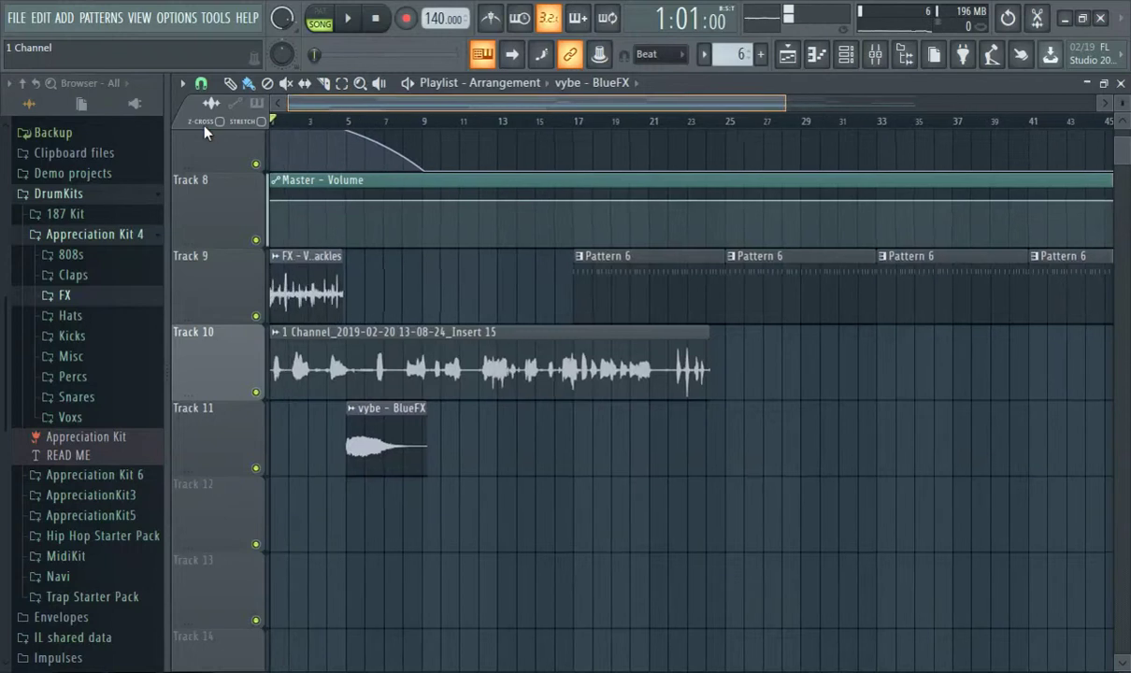
{"action": "scroll", "coordinate": [361, 257], "scroll_direction": "up", "scroll_amount": 7}
{"action": "scroll", "coordinate": [371, 260], "scroll_direction": "down", "scroll_amount": 8}
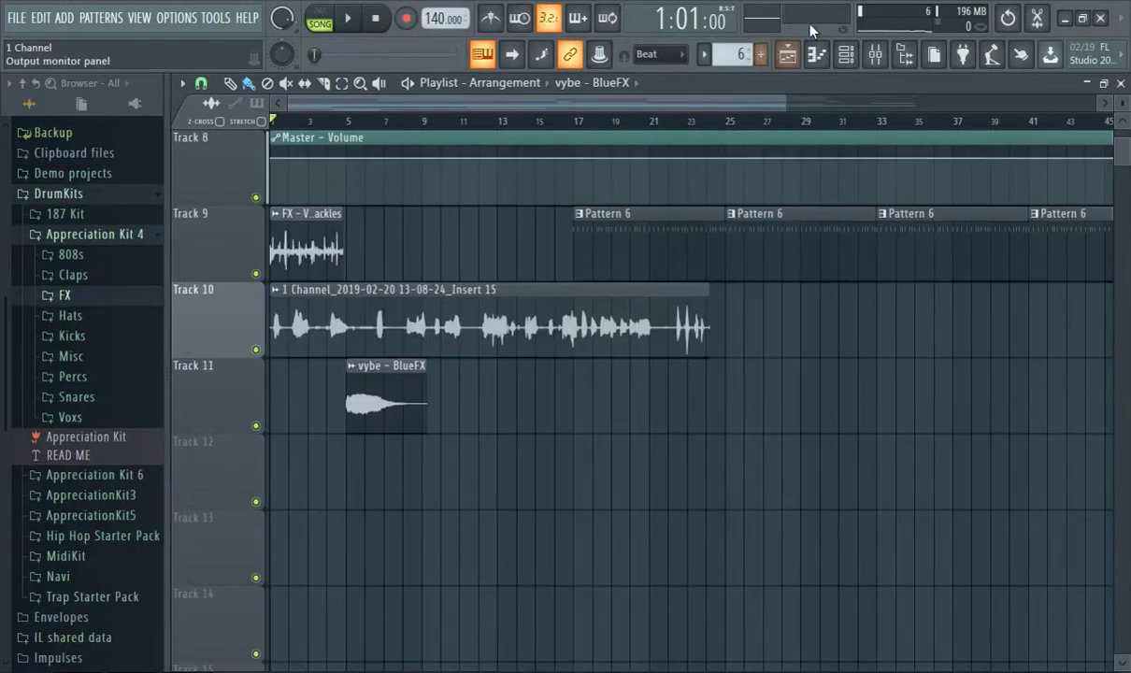
{"action": "left_click", "coordinate": [764, 57]}
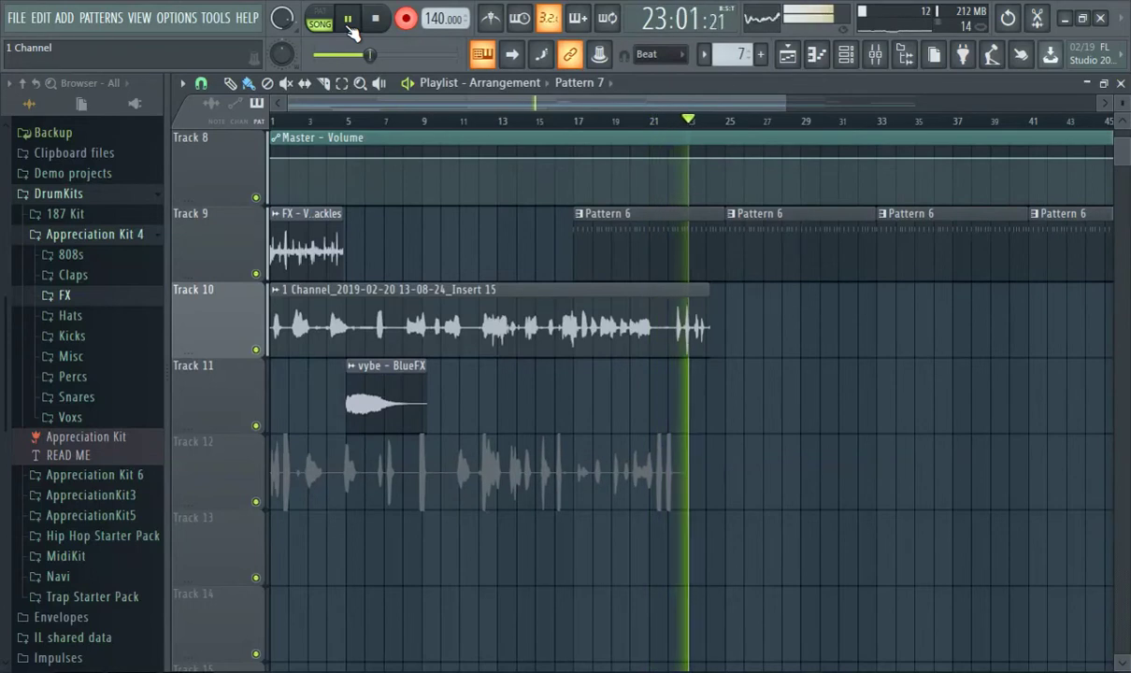
{"action": "left_click", "coordinate": [420, 28]}
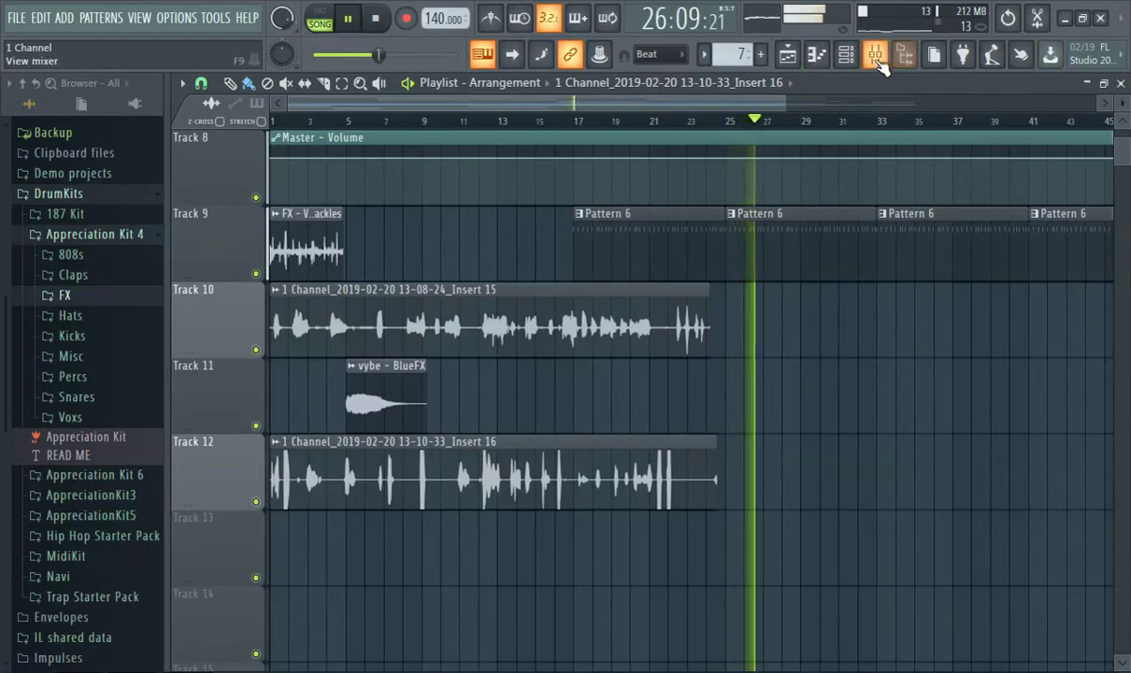
Set the external audio input of mixer insert 16 to (none) and close the mixer
{"action": "left_click", "coordinate": [874, 55]}
{"action": "left_click", "coordinate": [979, 188]}
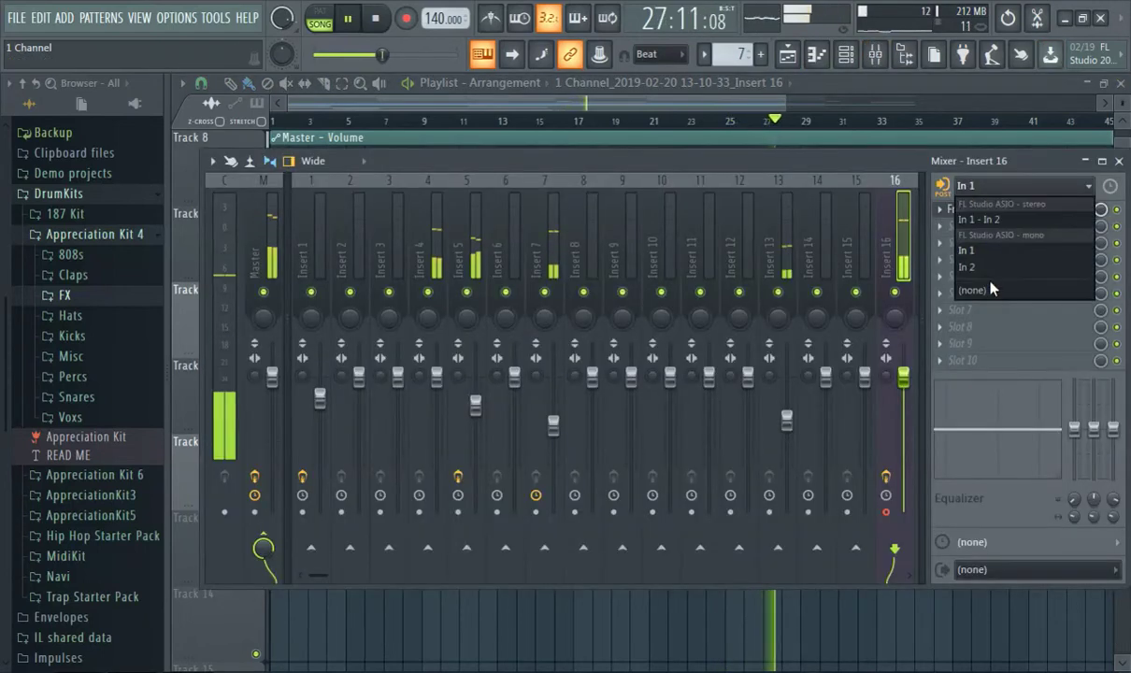
{"action": "left_click", "coordinate": [985, 288]}
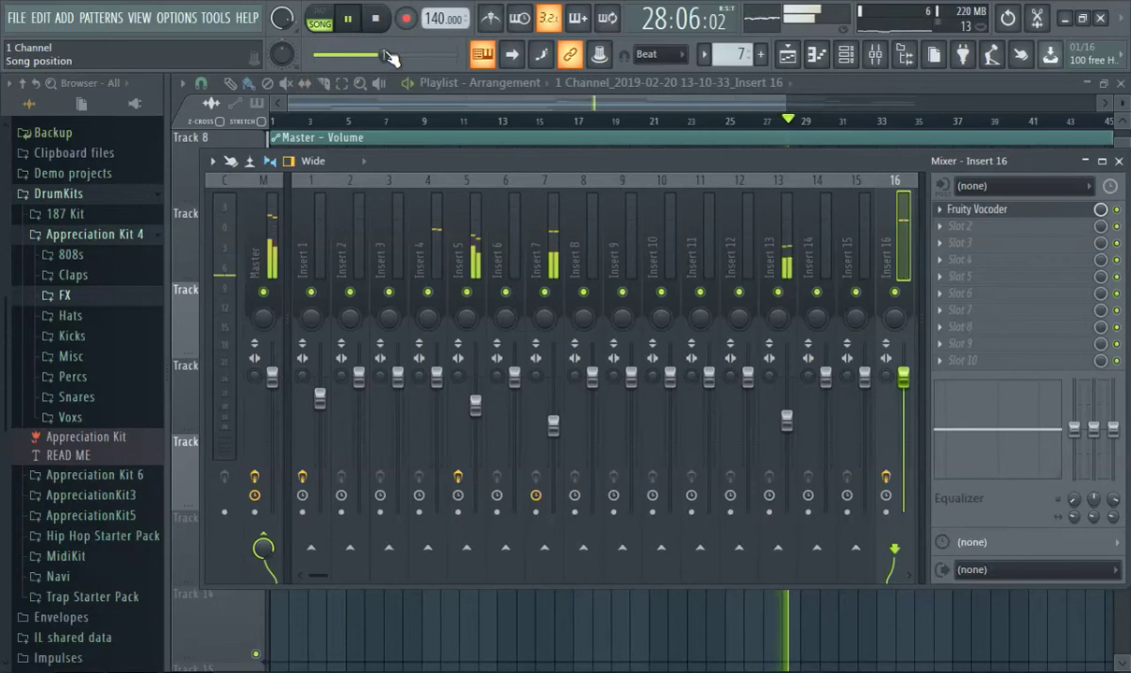
{"action": "key", "text": "F9"}
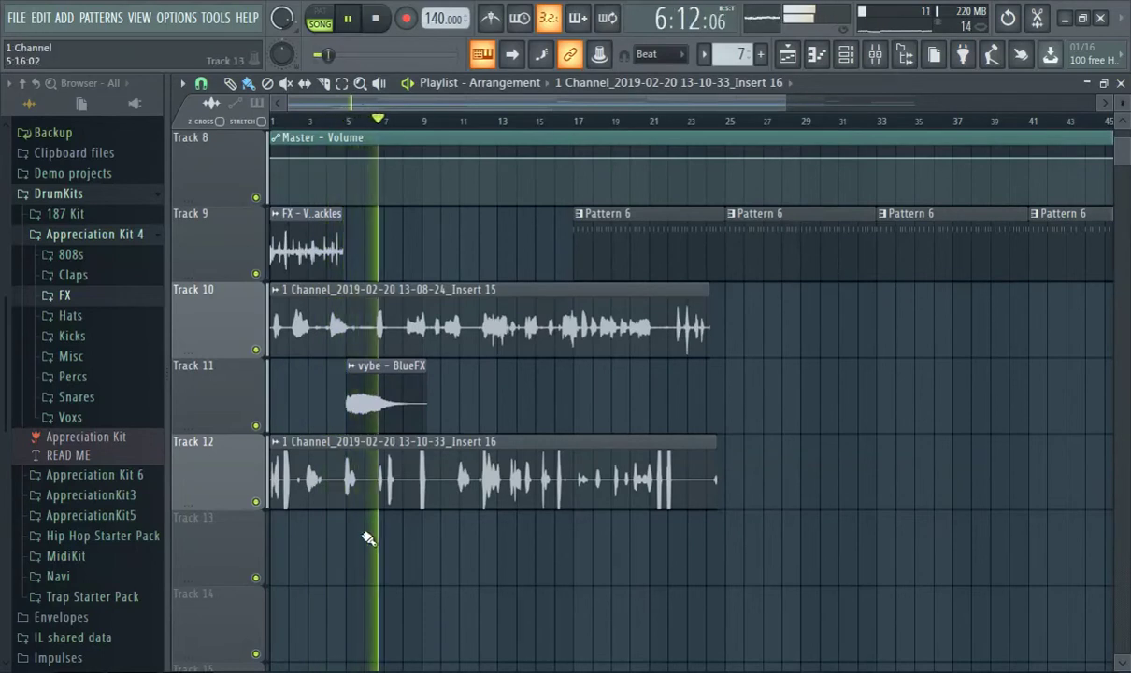
Examine the channel settings of the Insert 16 recording on track 12
{"action": "double_click", "coordinate": [358, 488]}
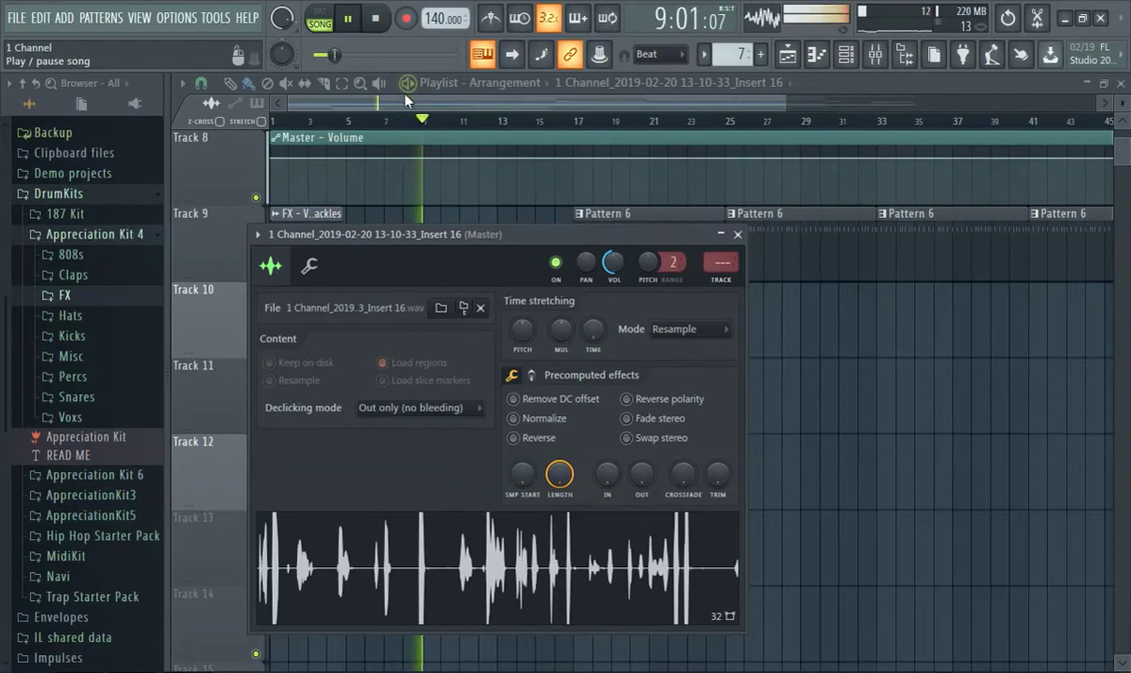
{"action": "key", "text": "Escape"}
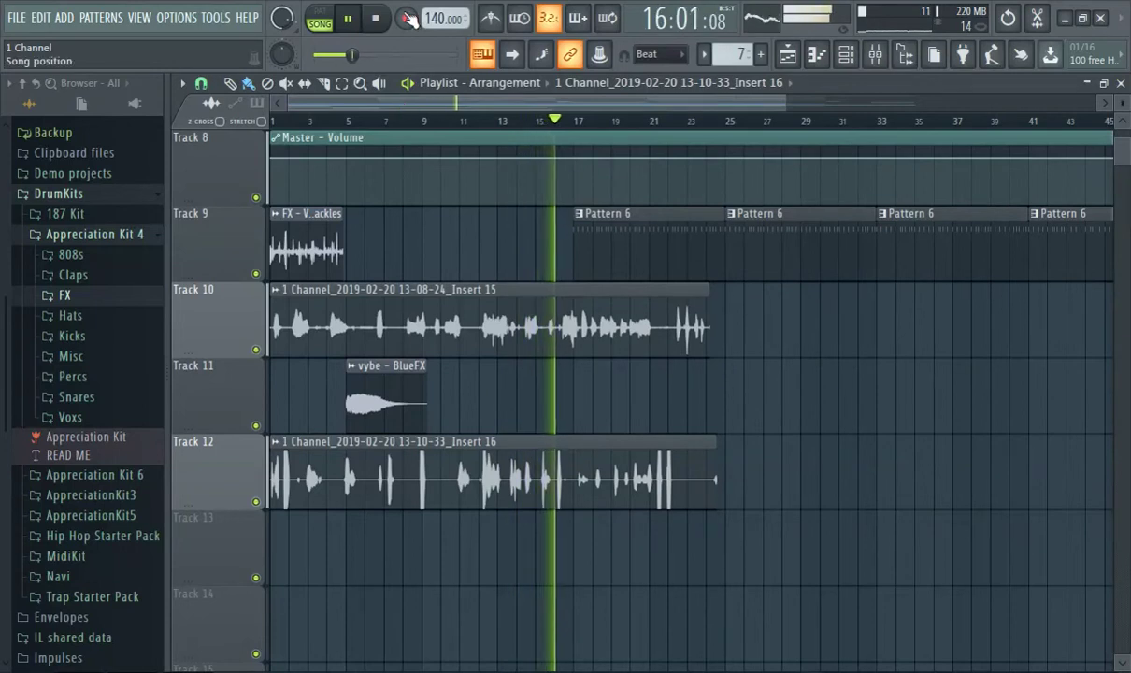
Slice the track 12 recording at bar 10, delete the part after the cut and replay the song from the start
{"action": "left_click", "coordinate": [323, 84]}
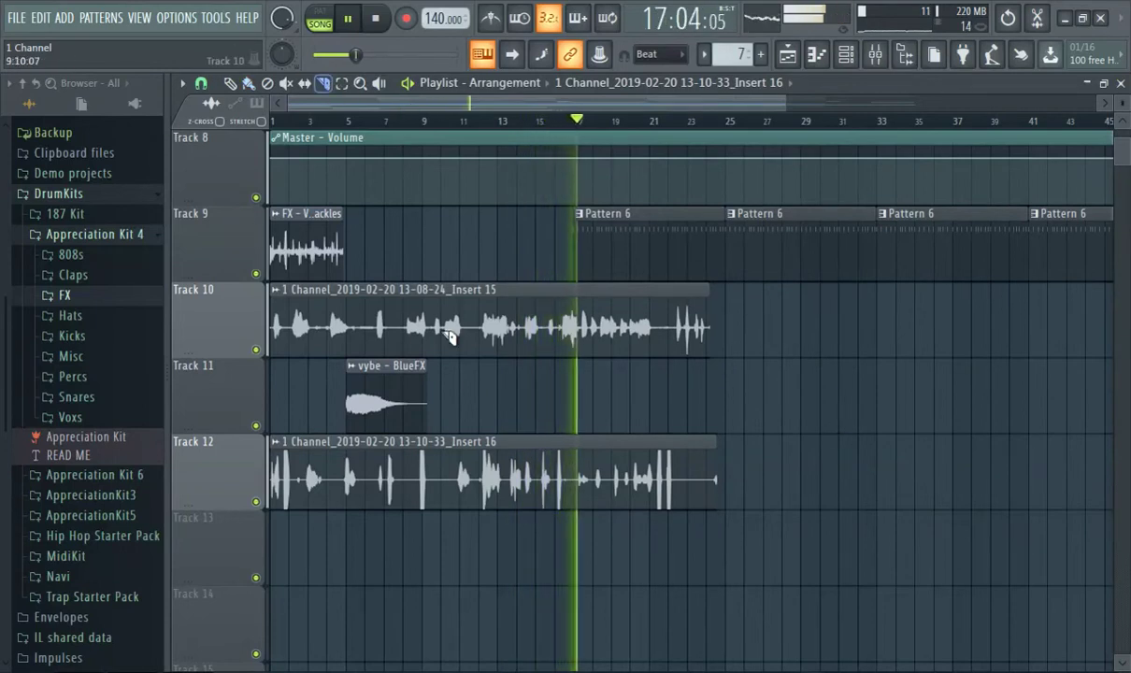
{"action": "left_click_drag", "start_coordinate": [452, 437], "coordinate": [453, 543]}
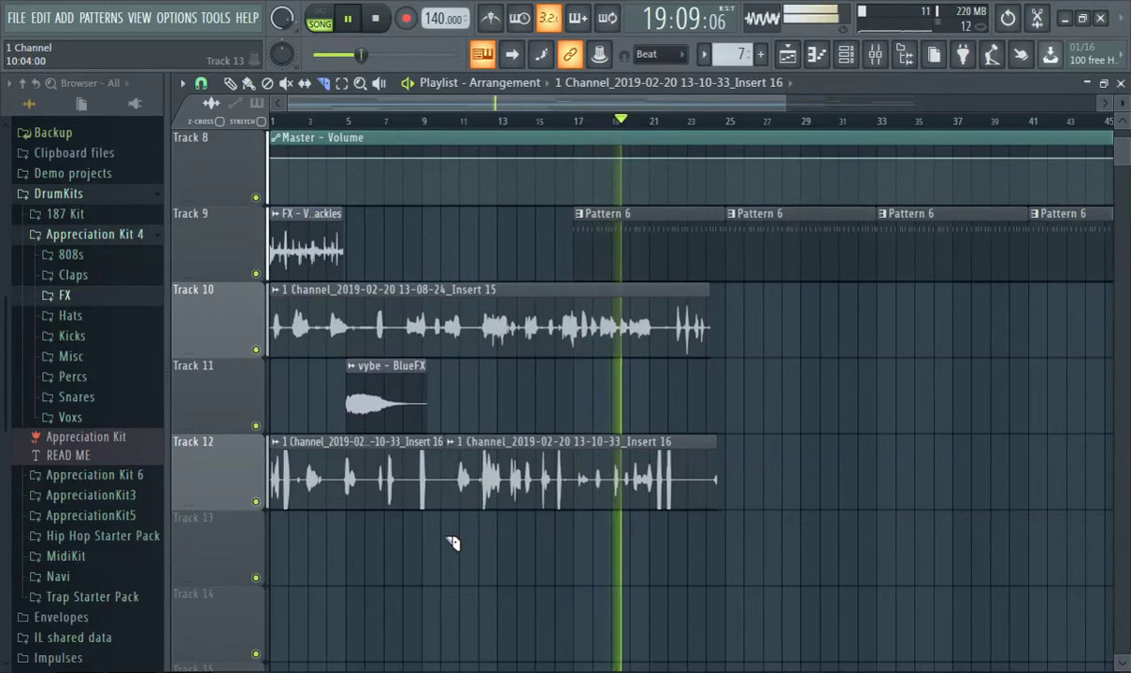
{"action": "right_click", "coordinate": [579, 451]}
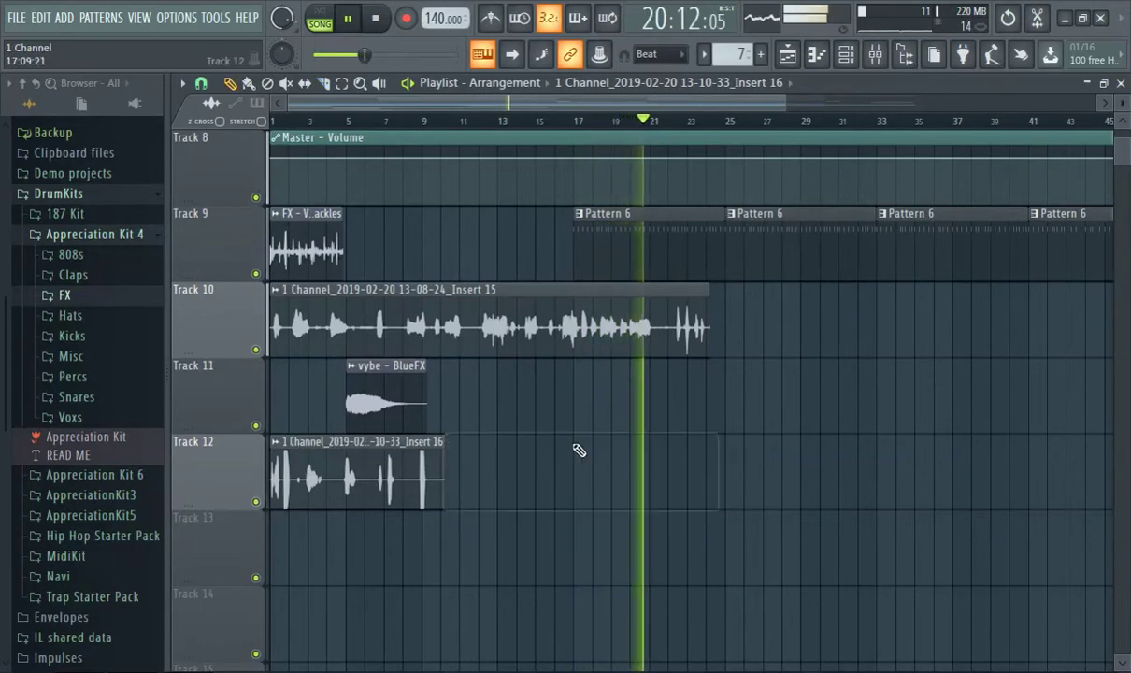
{"action": "left_click_drag", "start_coordinate": [332, 121], "coordinate": [272, 122]}
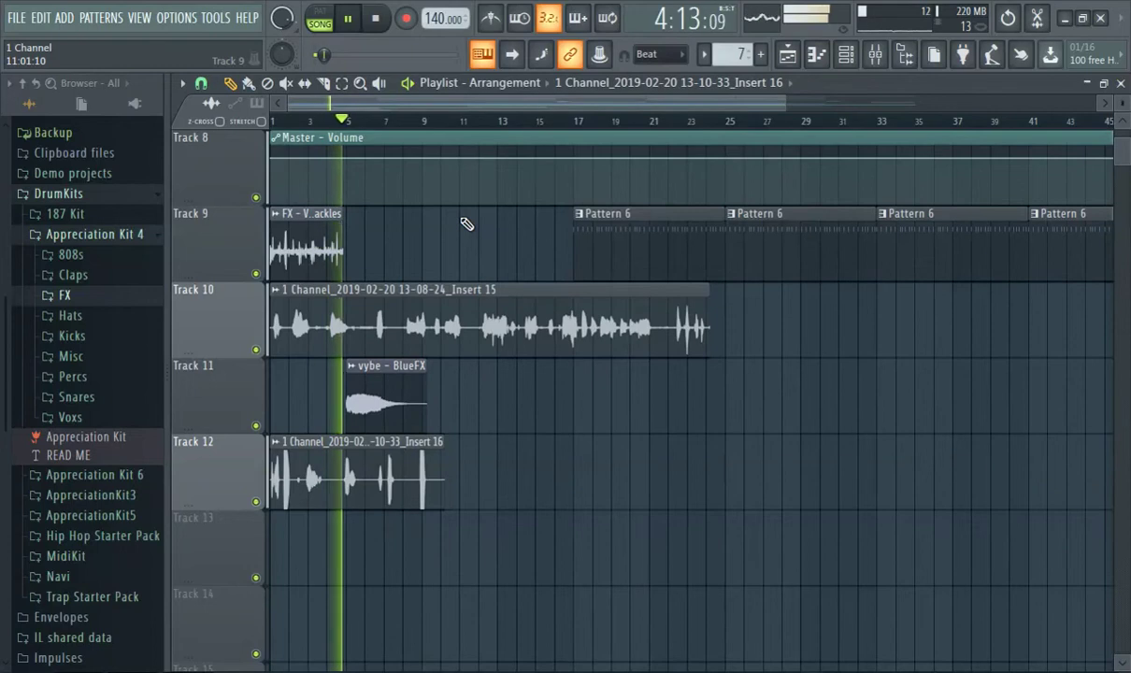
{"action": "left_click", "coordinate": [15, 18]}
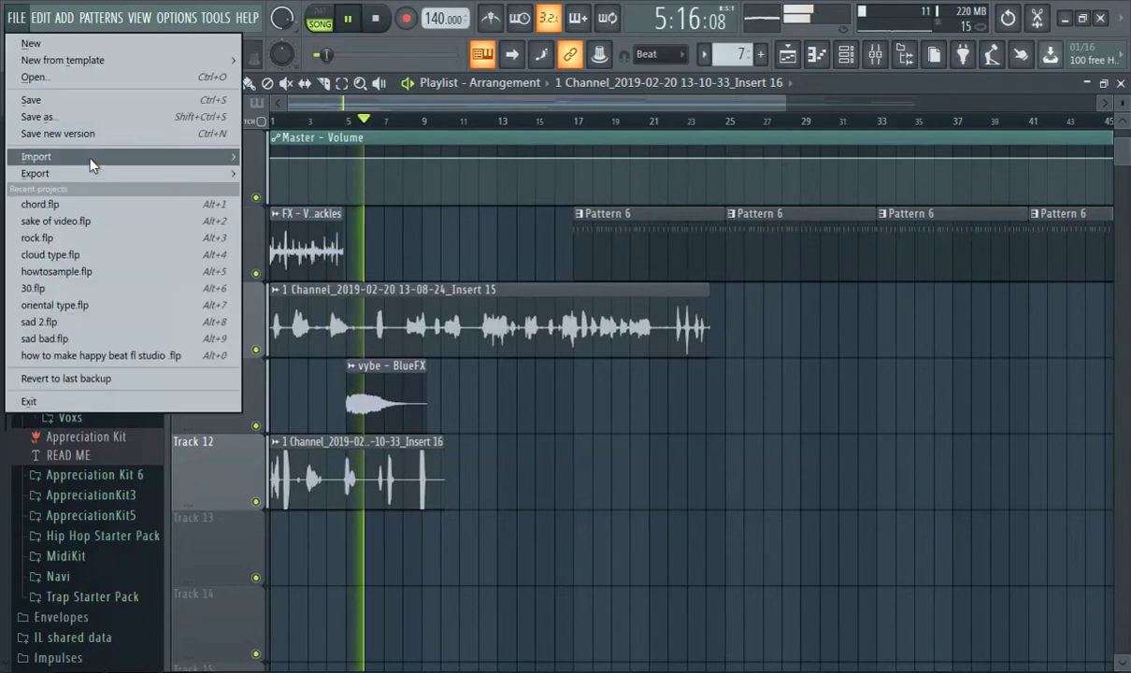
{"action": "mouse_move", "coordinate": [103, 173]}
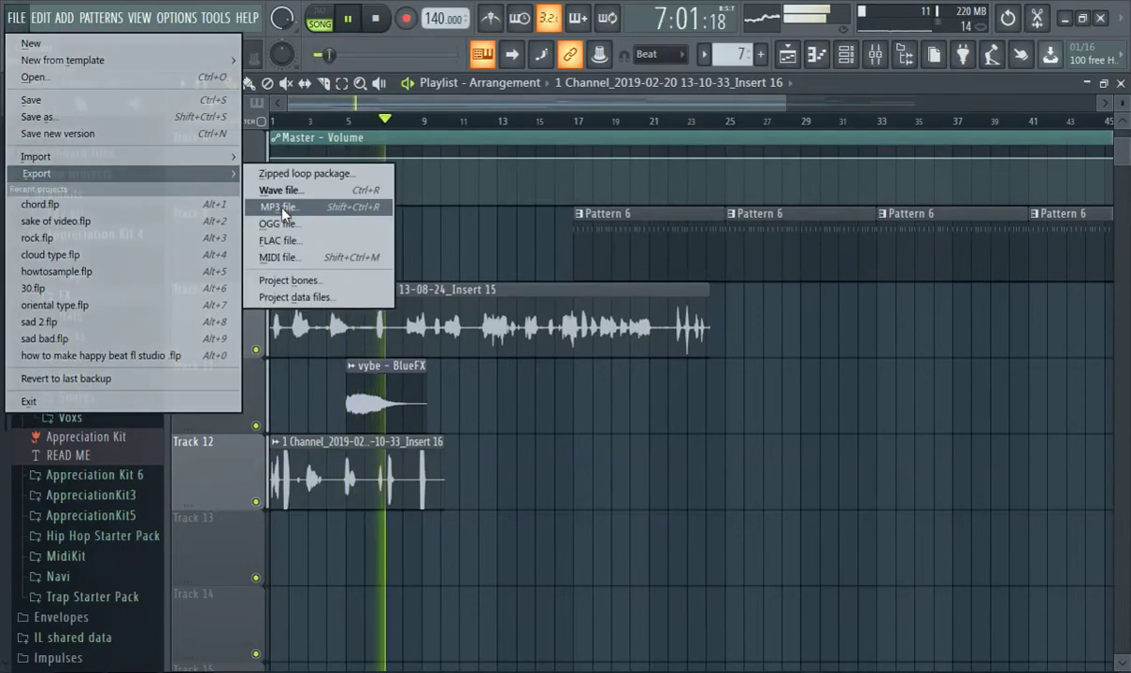
{"action": "left_click", "coordinate": [322, 107]}
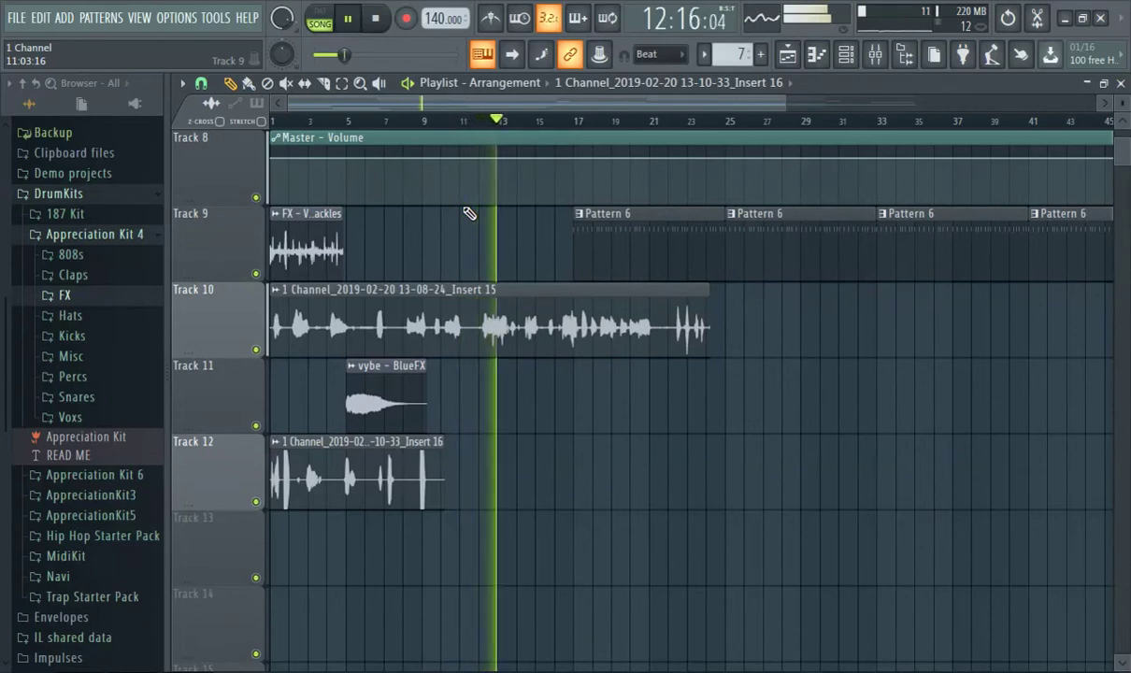
Examine the full song arrangement across all playlist tracks while it plays
{"action": "scroll", "coordinate": [625, 292], "scroll_direction": "up", "scroll_amount": 5}
{"action": "scroll", "coordinate": [658, 271], "scroll_direction": "down", "scroll_amount": 3}
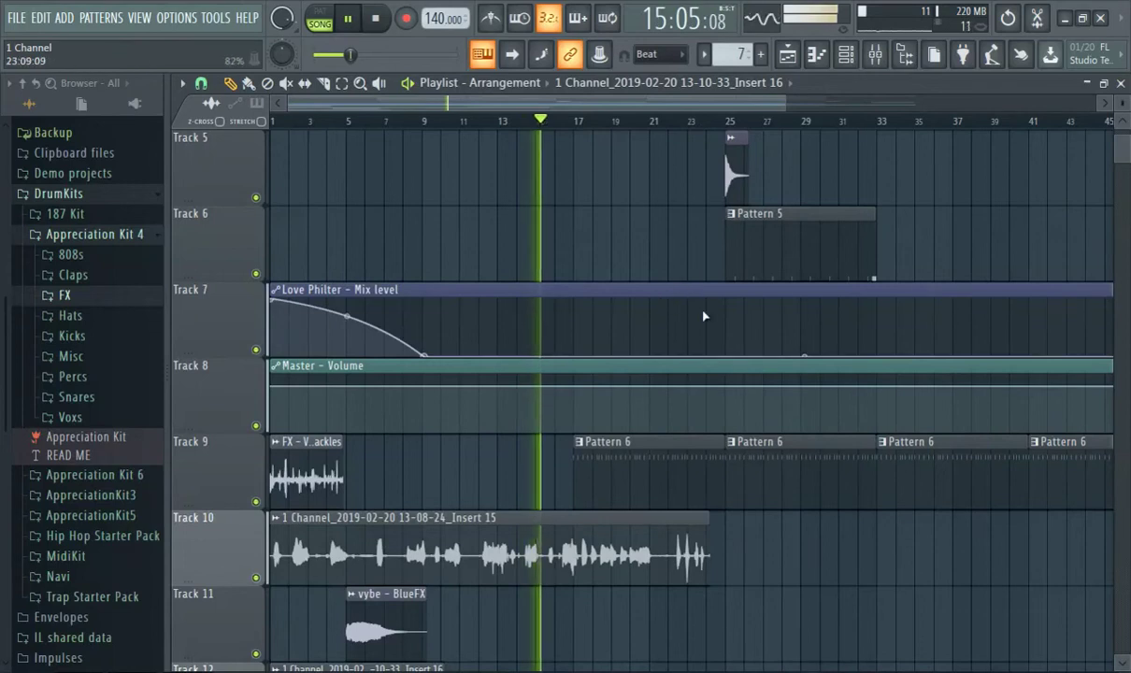
{"action": "scroll", "coordinate": [731, 315], "scroll_direction": "down", "scroll_amount": 4}
{"action": "scroll", "coordinate": [743, 309], "scroll_direction": "up", "scroll_amount": 4}
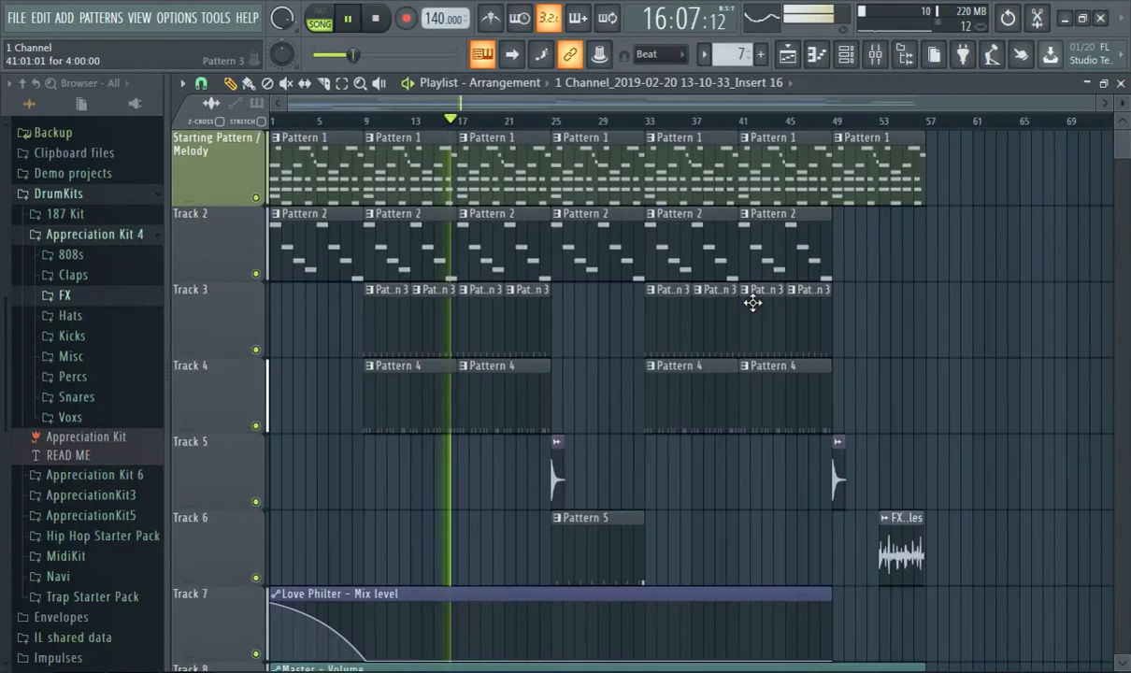
{"action": "scroll", "coordinate": [620, 368], "scroll_direction": "down", "scroll_amount": 3}
{"action": "scroll", "coordinate": [620, 368], "scroll_direction": "down", "scroll_amount": 1}
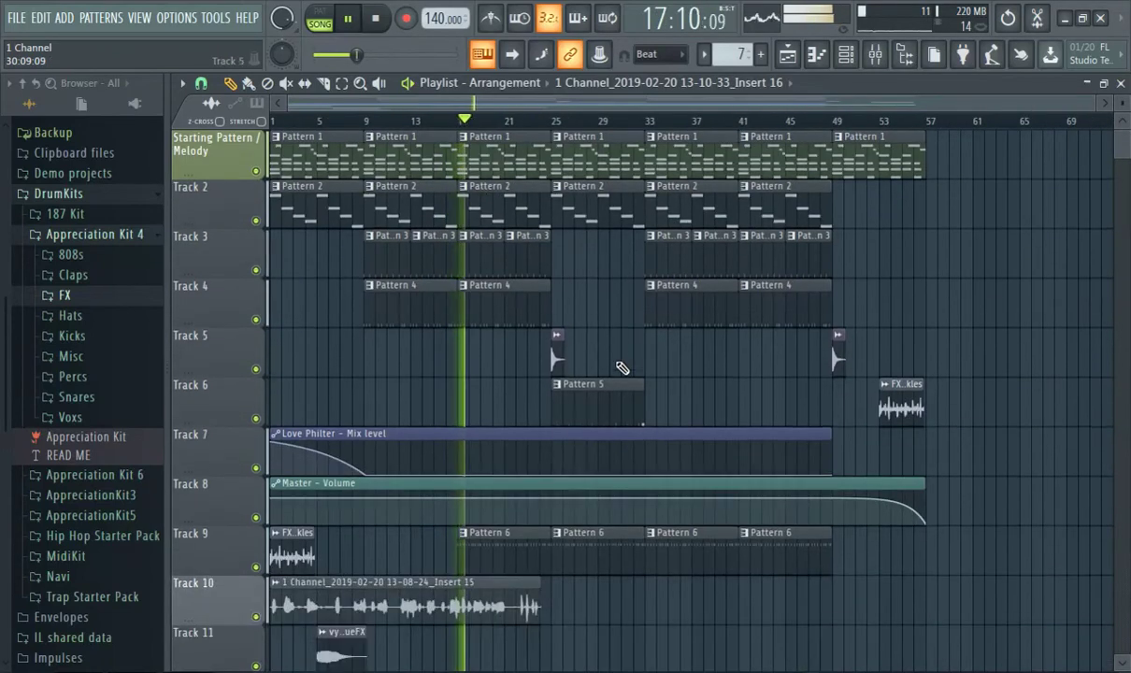
{"action": "scroll", "coordinate": [619, 248], "scroll_direction": "up", "scroll_amount": 1}
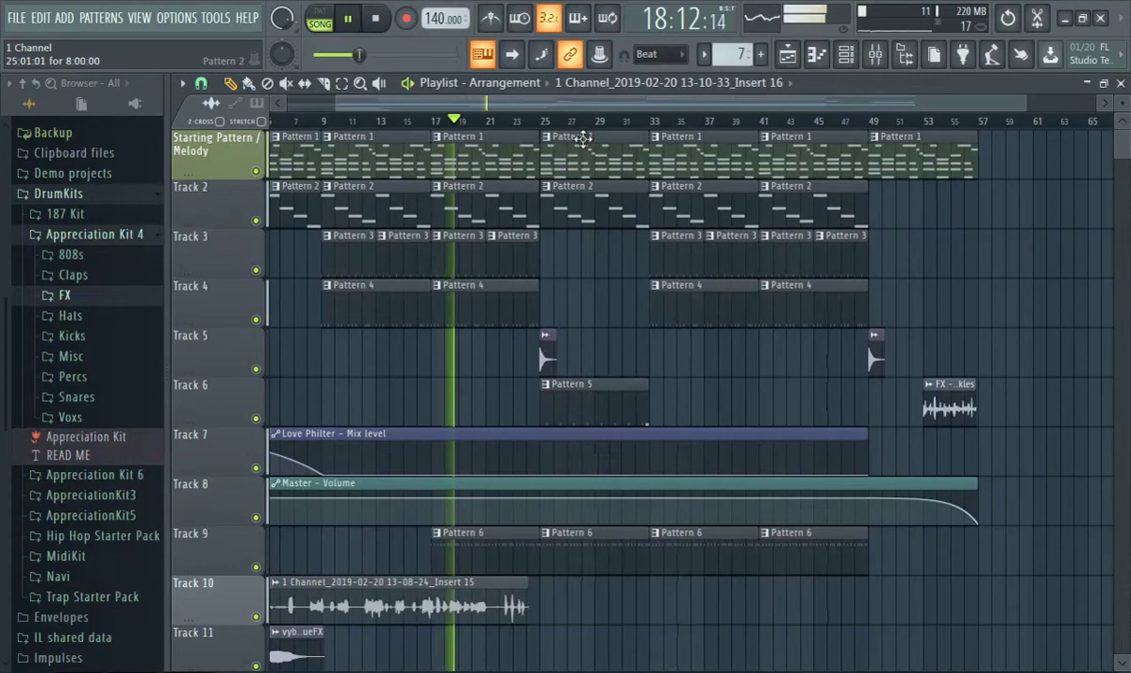
{"action": "left_click_drag", "start_coordinate": [536, 103], "coordinate": [287, 129]}
{"action": "scroll", "coordinate": [618, 409], "scroll_direction": "down", "scroll_amount": 4}
{"action": "scroll", "coordinate": [619, 405], "scroll_direction": "up", "scroll_amount": 4}
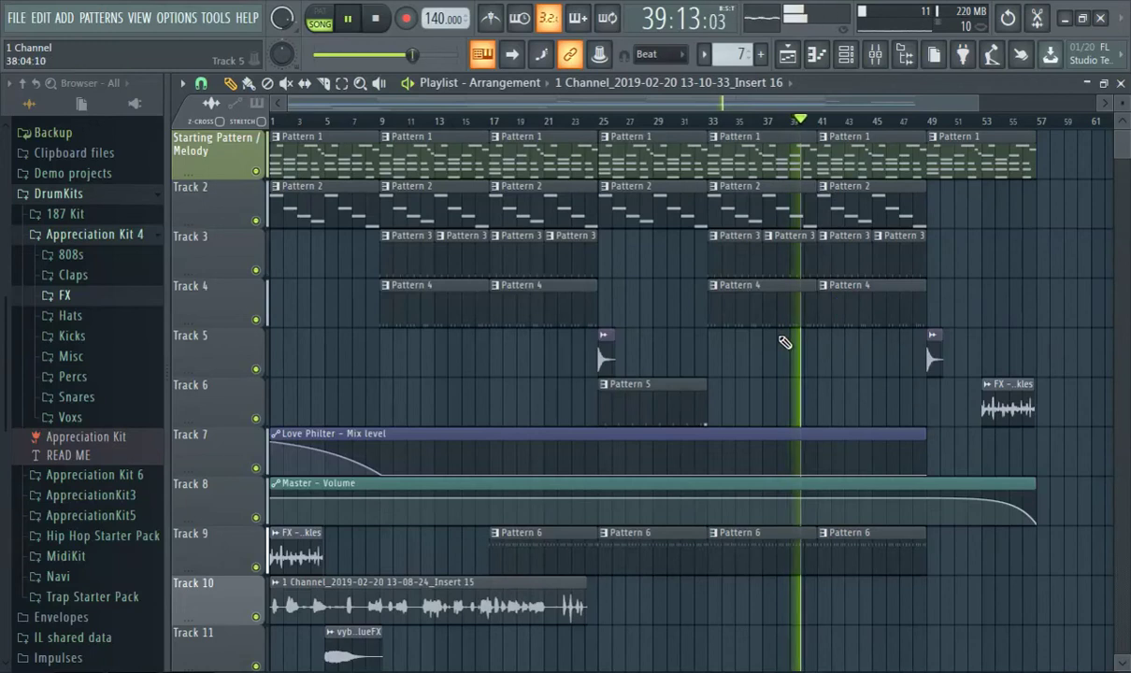
Lower the level of mixer insert 13, which carries pattern 6's Hat - Trp channel, and return to the playlist
{"action": "double_click", "coordinate": [729, 546]}
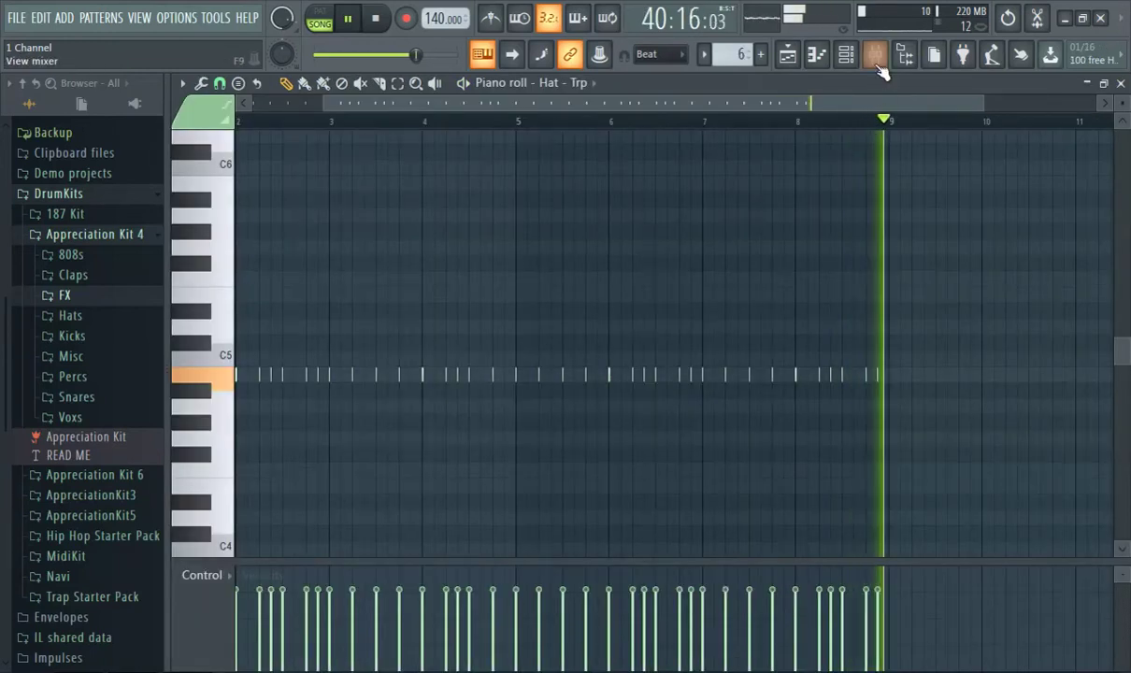
{"action": "left_click", "coordinate": [846, 54]}
{"action": "left_click", "coordinate": [238, 535]}
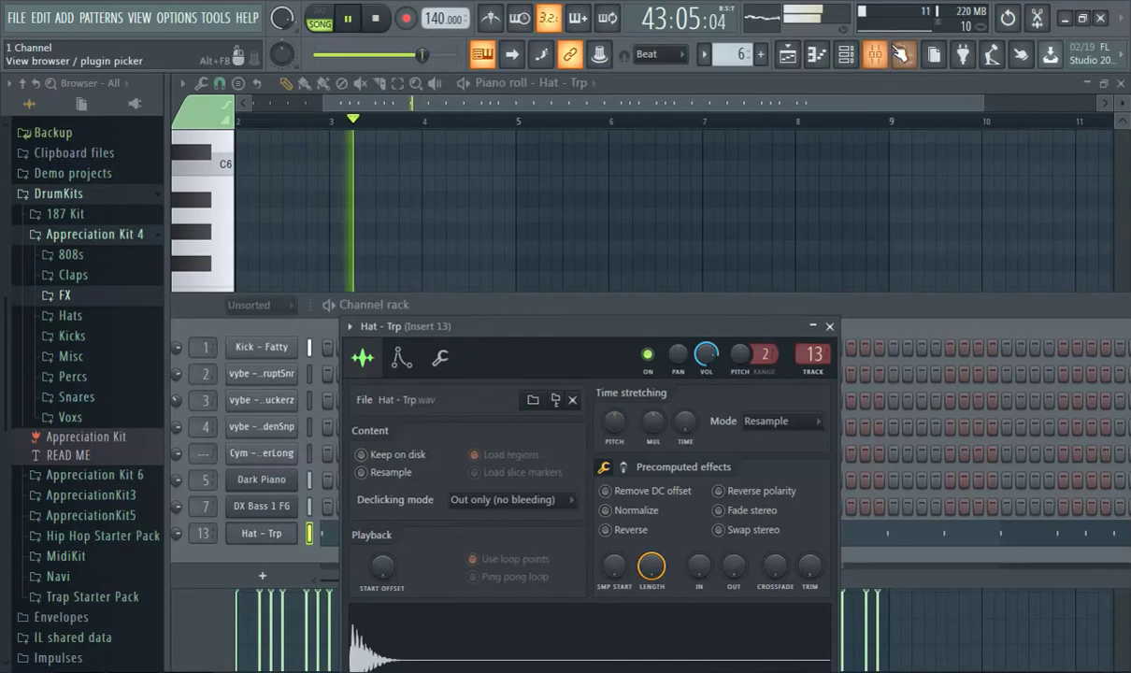
{"action": "key", "text": "F9"}
{"action": "left_click_drag", "start_coordinate": [786, 423], "coordinate": [786, 455]}
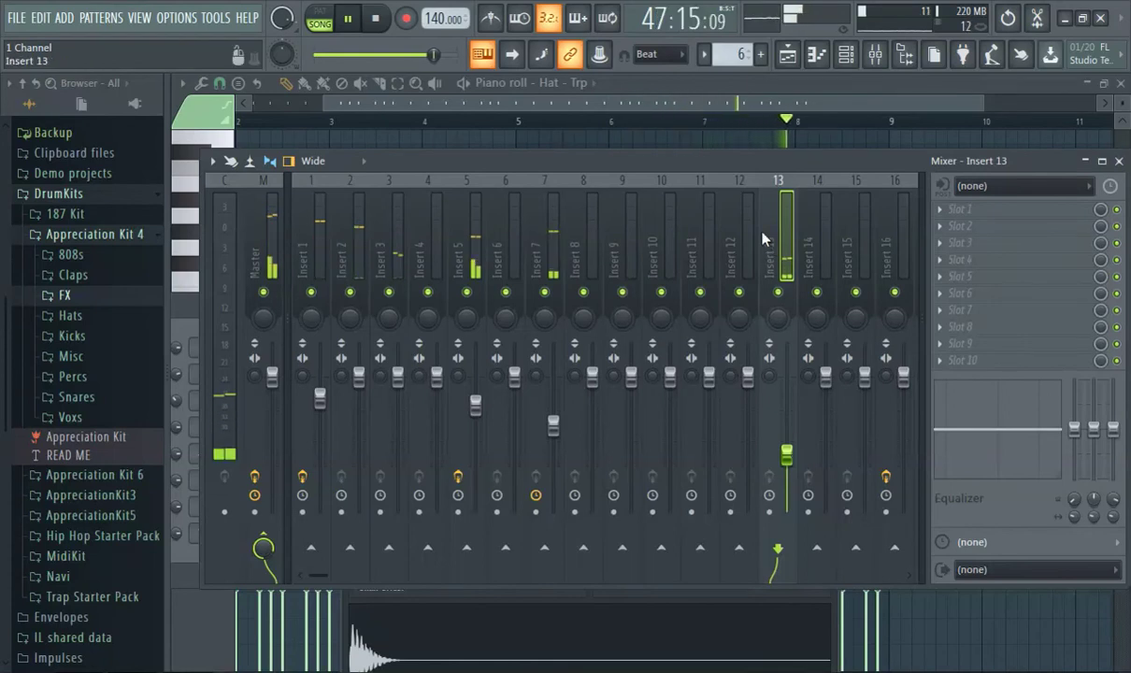
{"action": "left_click", "coordinate": [788, 53]}
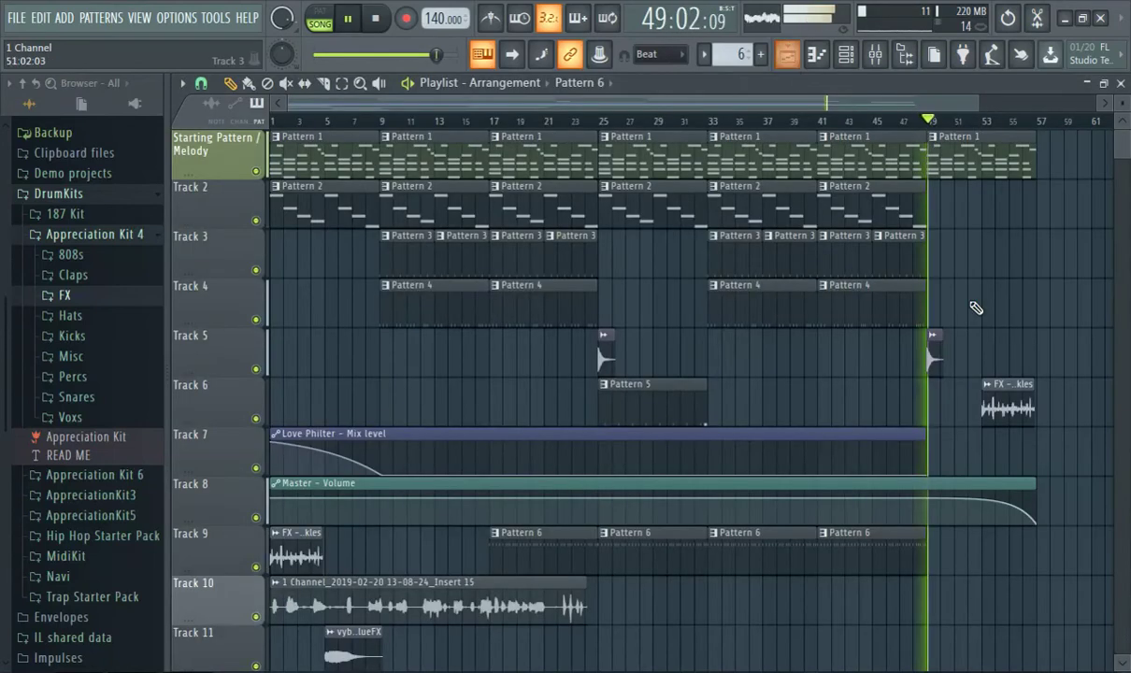